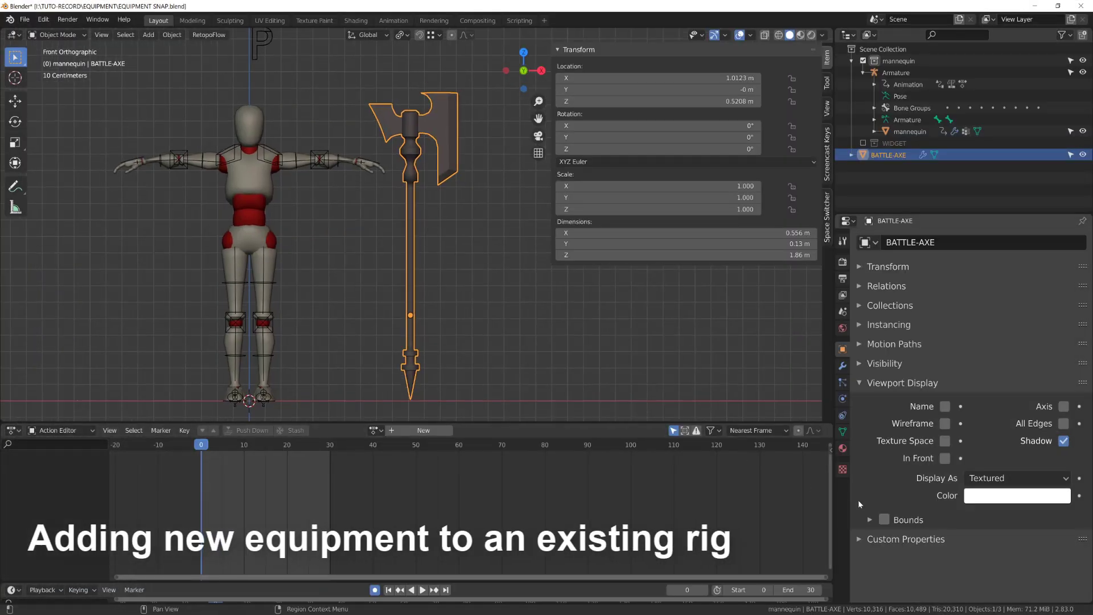
Lighten the viewport display color of the battle axe's display03 material to a pale grey.
left_click(844, 450)
left_click(1011, 536)
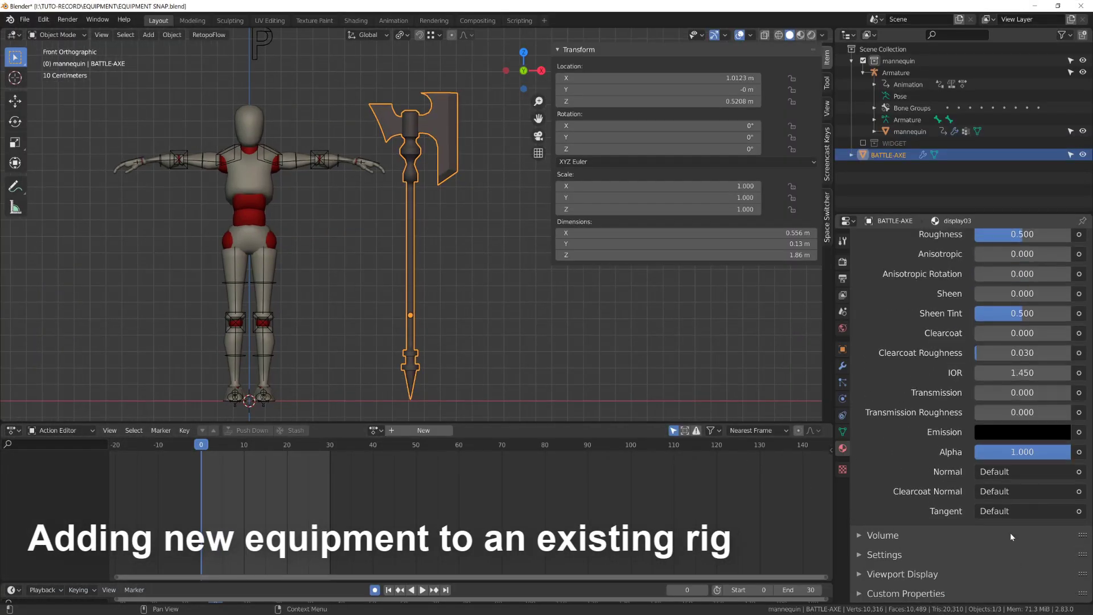
left_click(910, 574)
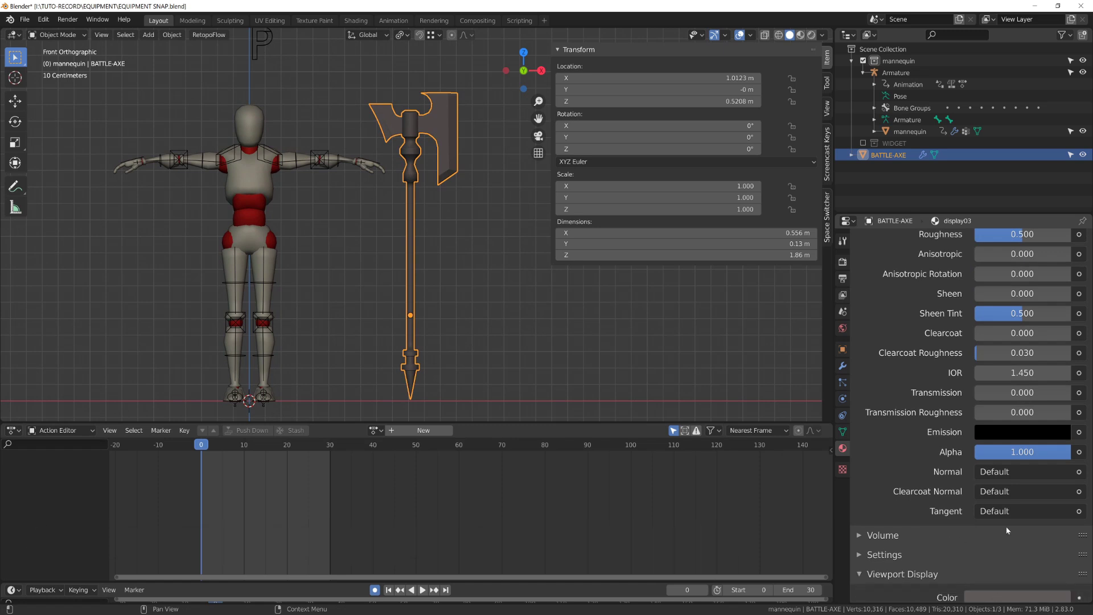
left_click(1000, 596)
left_click_drag(1058, 440, 1057, 405)
scroll(439, 352, "down", 1)
middle_click_drag(417, 356, 444, 344, "shift")
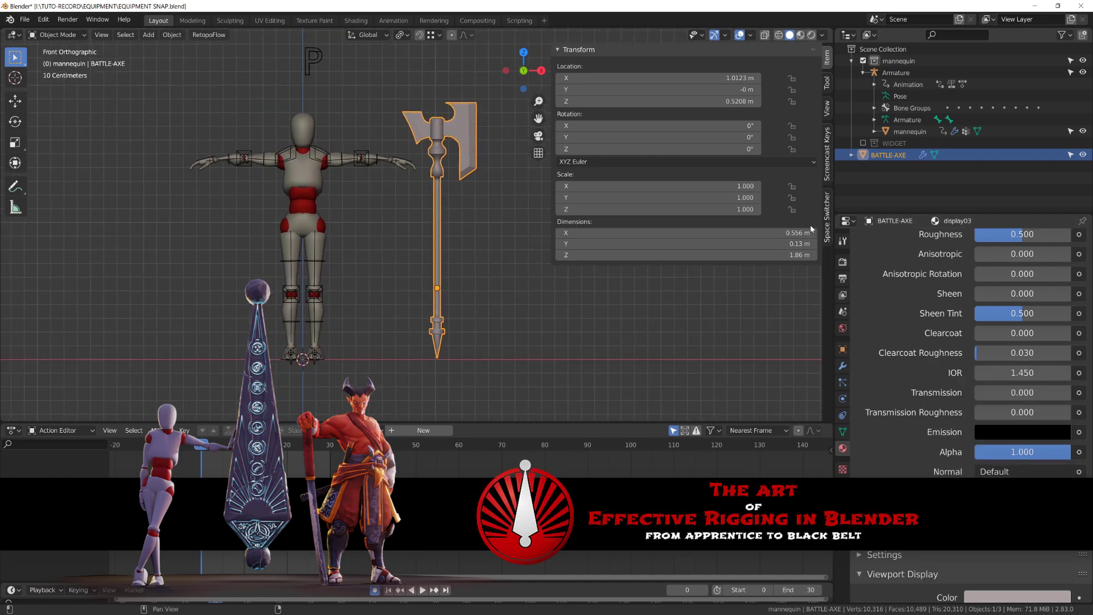
Enter Edit Mode on the mannequin's armature and show the DEF and TGT bone layers.
left_click(323, 151)
key("Tab")
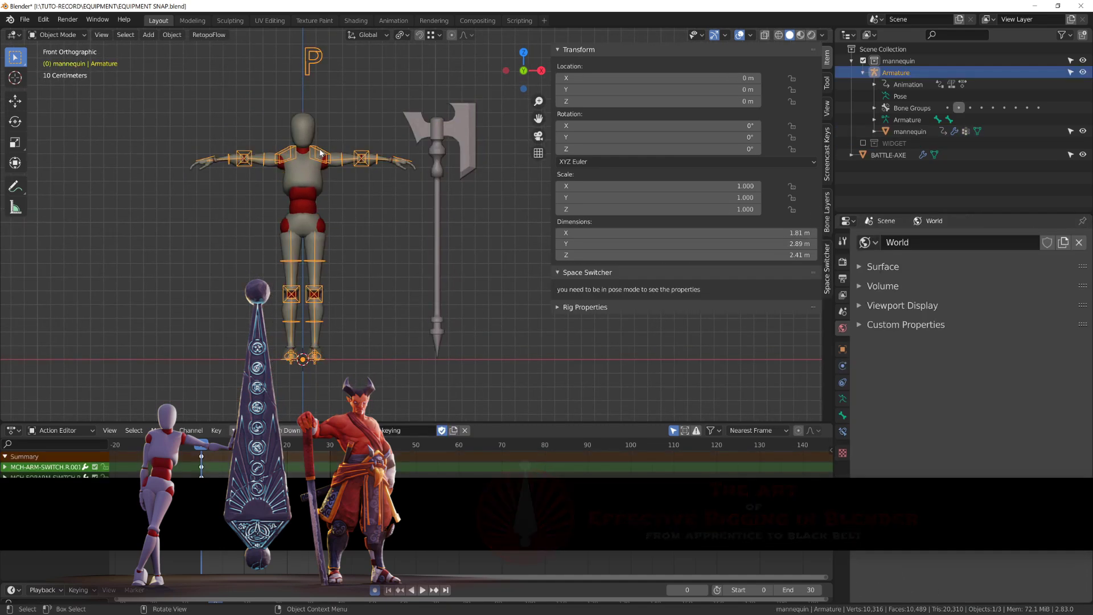
left_click(826, 258)
left_click(828, 224)
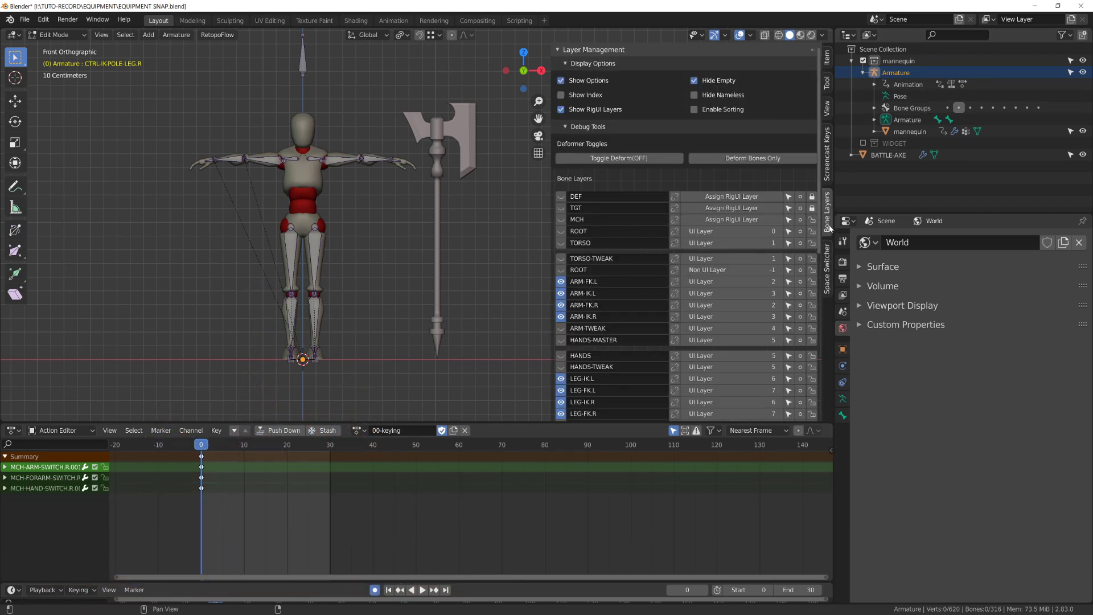
left_click(562, 197)
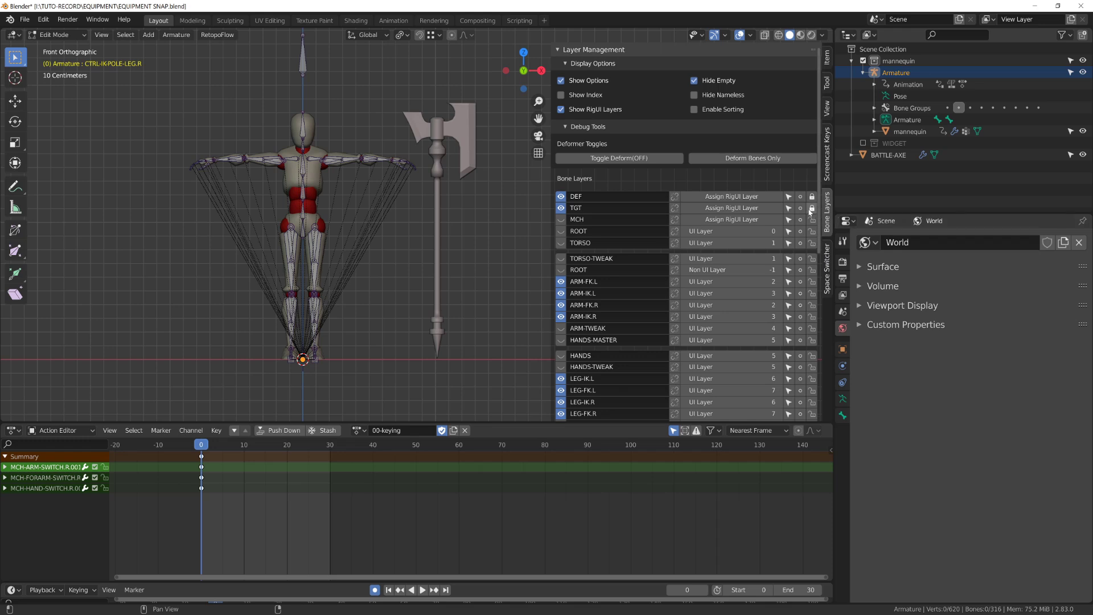
scroll(459, 345, "up", 2)
middle_click_drag(459, 344, 410, 329, "shift")
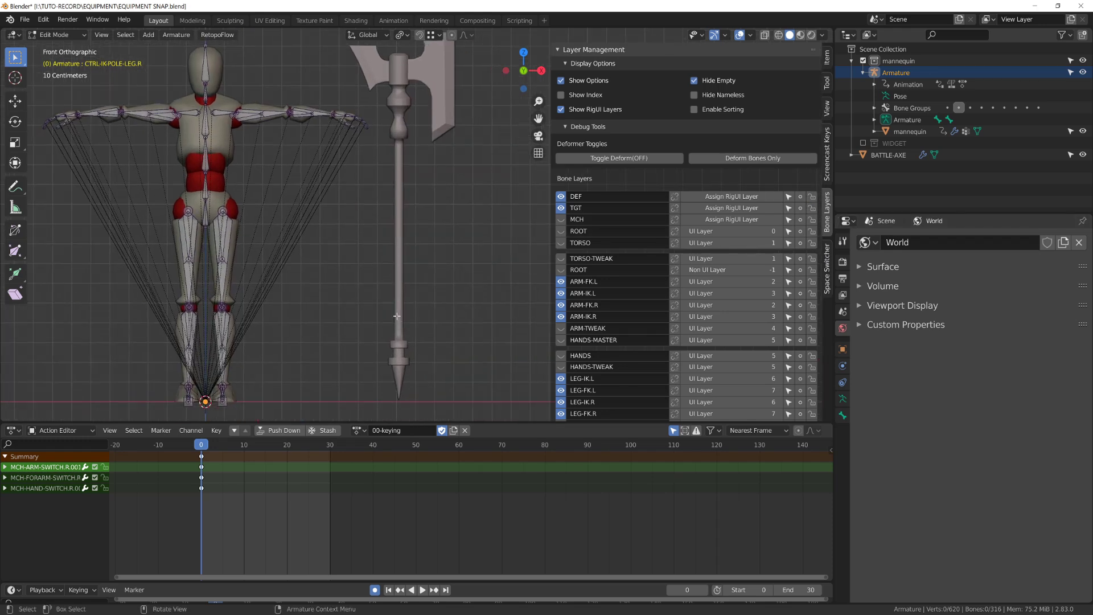
Return to Object Mode and clear the battle axe's location so its origin sits at the world origin.
key("Tab")
left_click(401, 304)
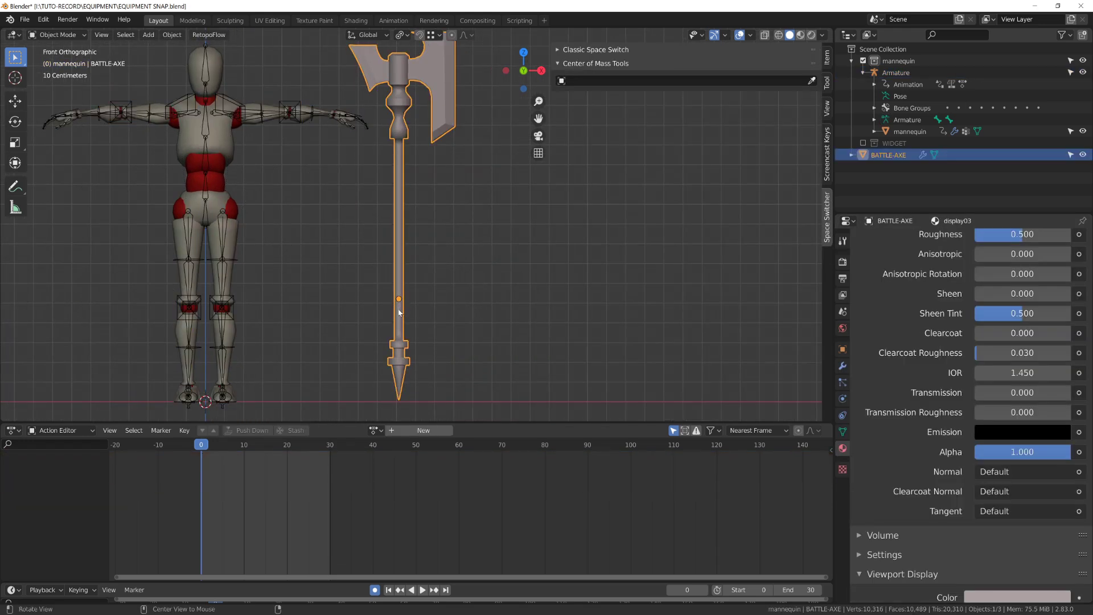
key("alt+g")
middle_click_drag(249, 320, 401, 188, "shift")
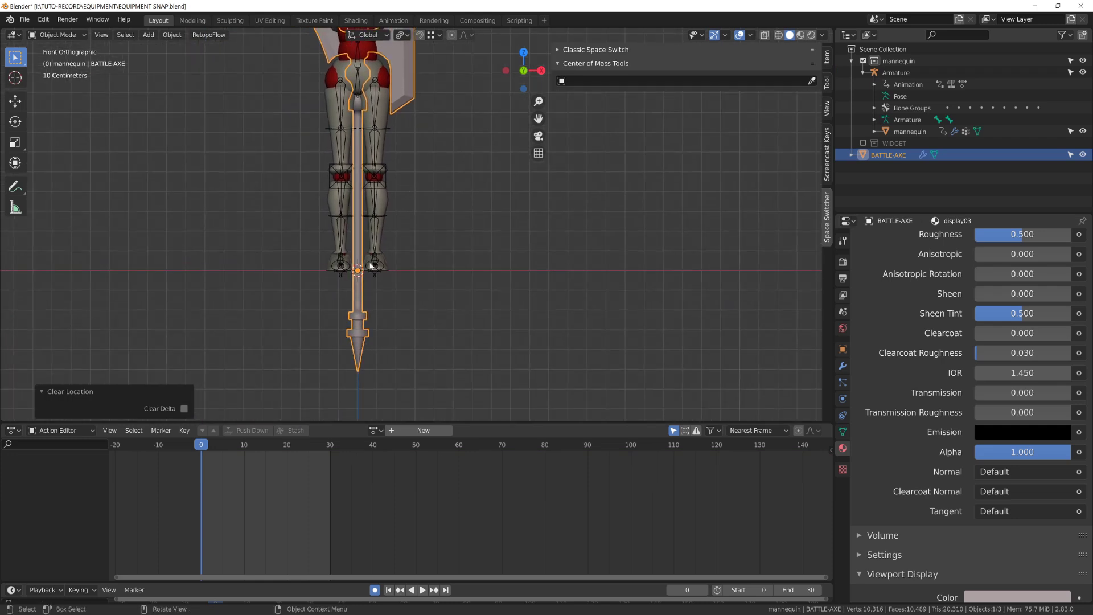
Add a bone at the world origin in the mannequin's armature and scale it down to about 0.313.
scroll(370, 266, "down", 2)
left_click(389, 244)
key("Tab")
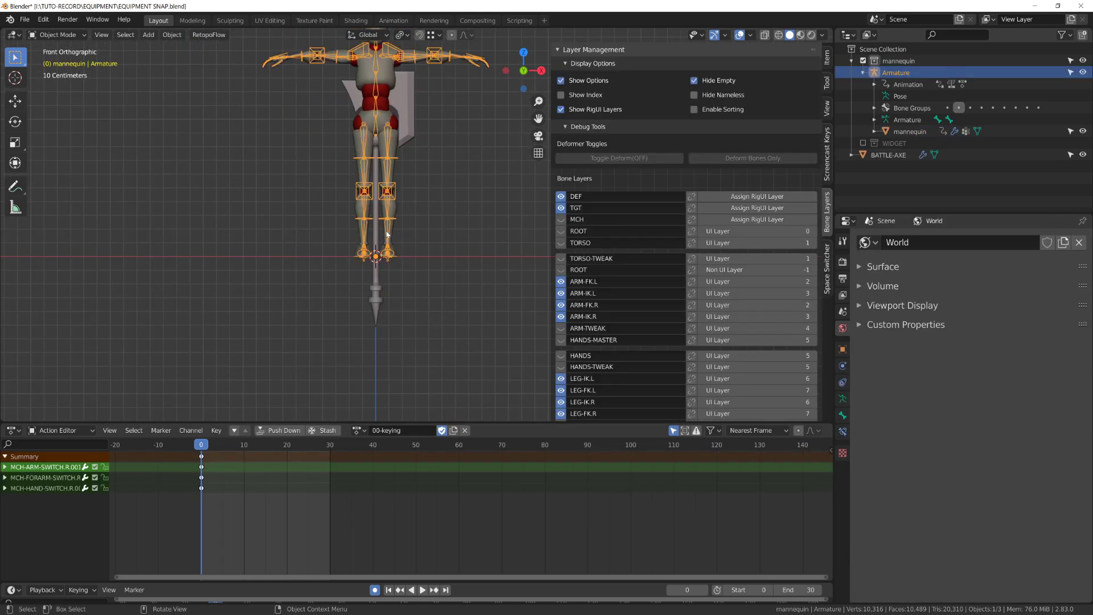
scroll(387, 236, "up", 2)
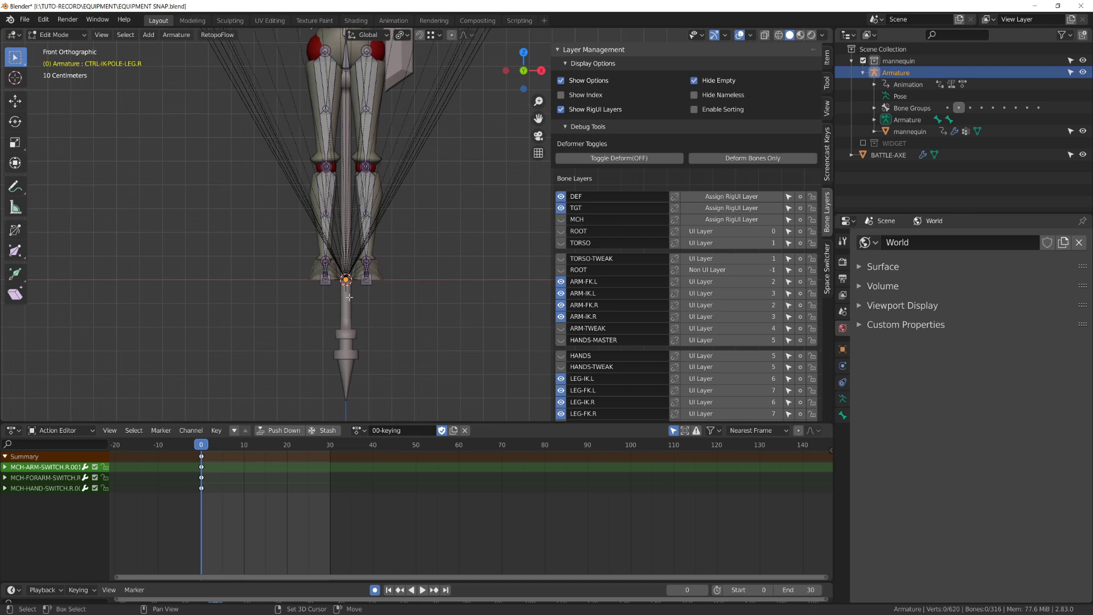
key("shift+a")
scroll(379, 199, "down", 2)
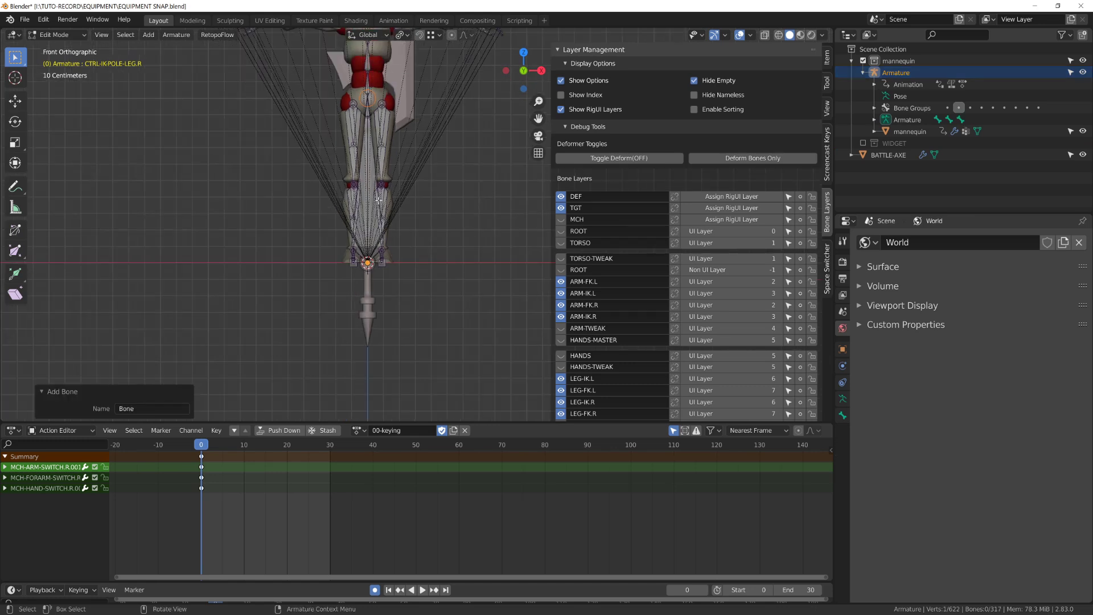
left_click(363, 163)
key("s")
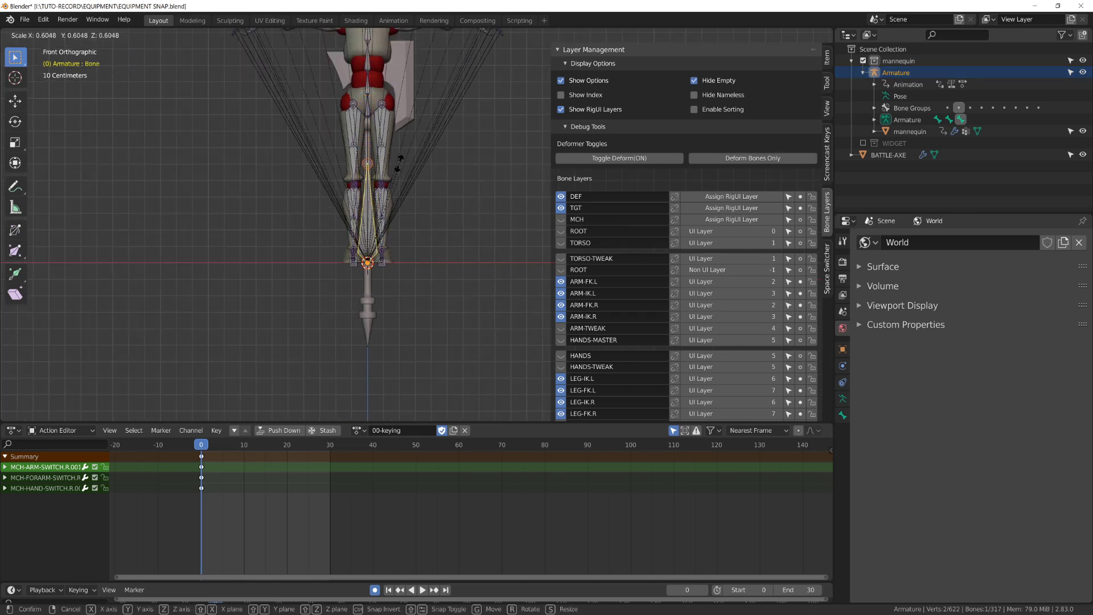
left_click(392, 213)
scroll(416, 224, "up", 3)
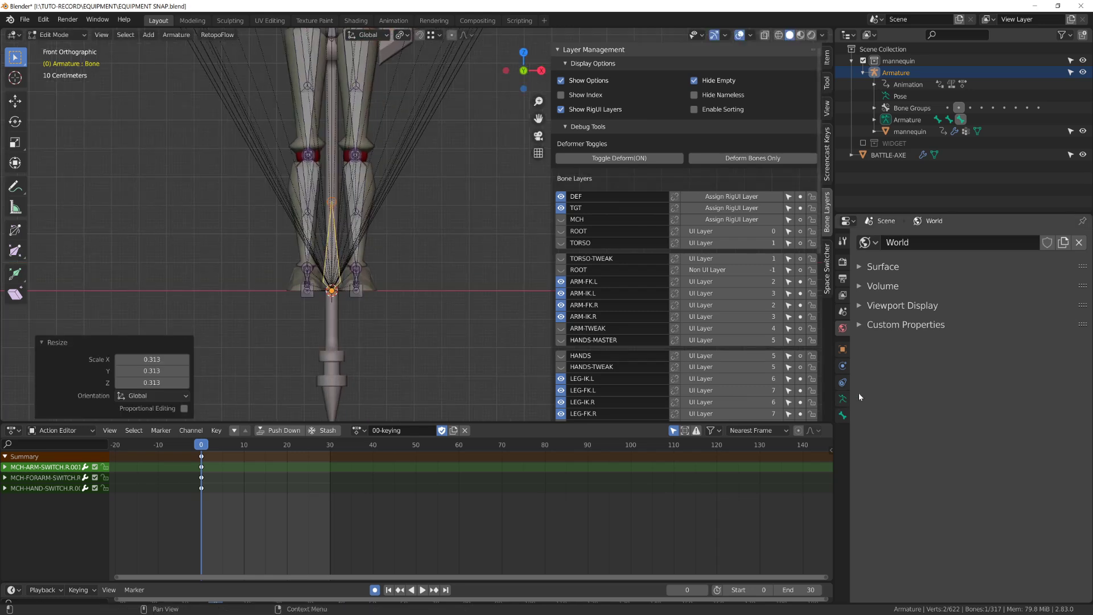
Rename the new bone DEF-*BATTLE-AXE.
left_click(842, 415)
double_click(930, 243)
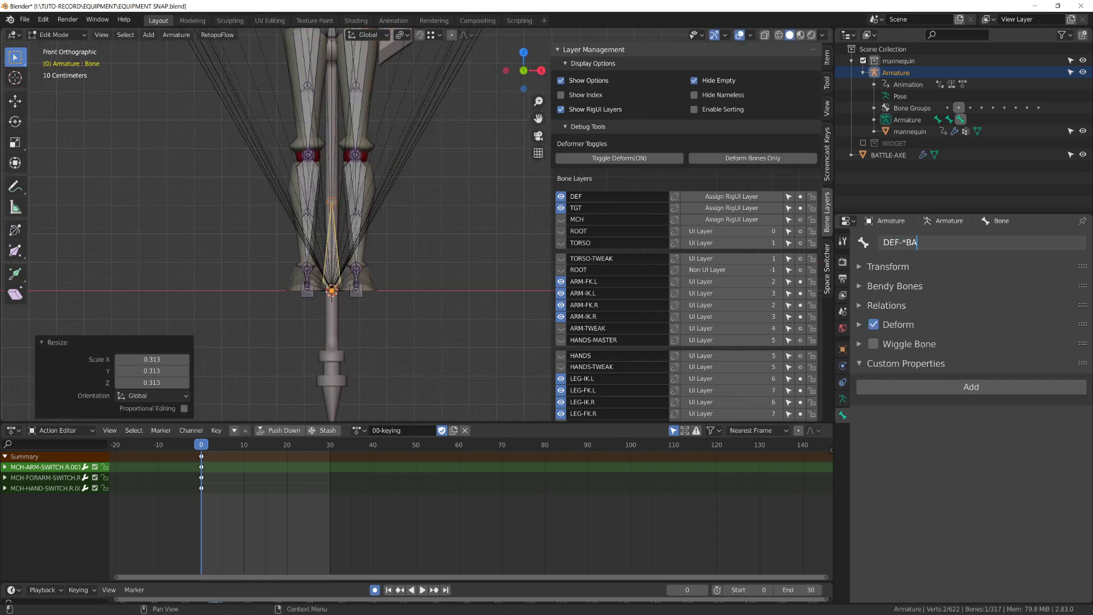
type("DEF-*BATTLE-AXE")
key("Return")
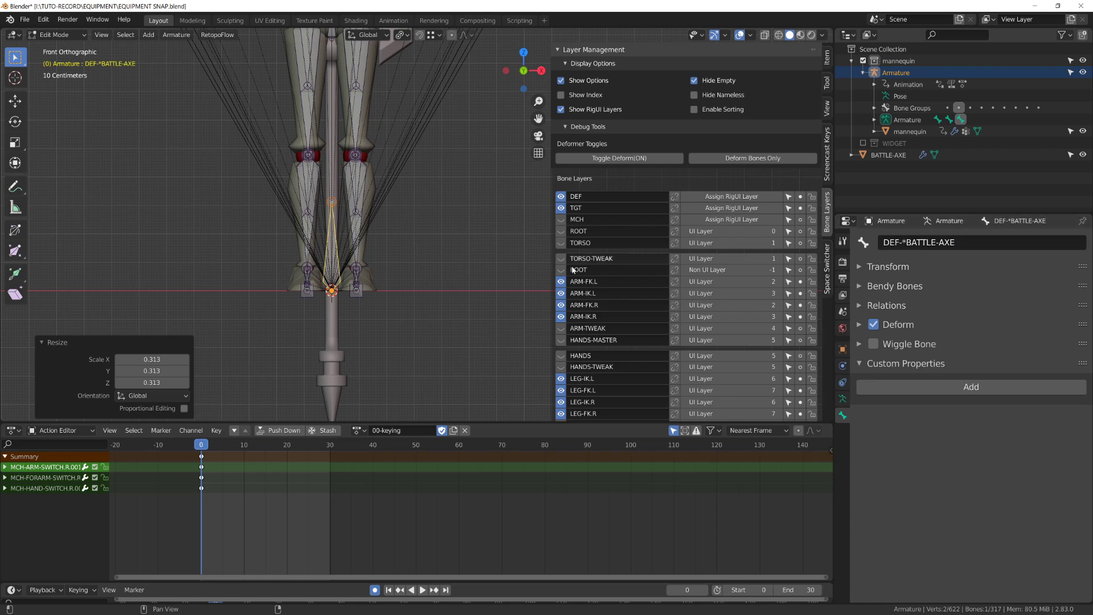
Duplicate the axe bone in place and scale the copy to about 0.949.
scroll(402, 283, "up", 3)
right_click(402, 282)
key("s")
left_click(399, 286)
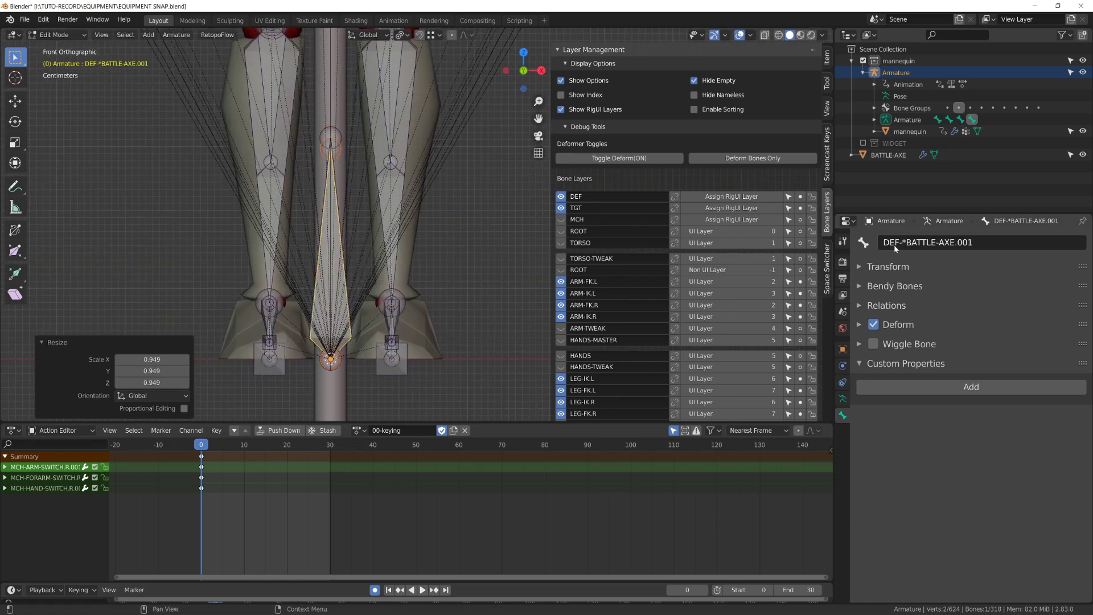
Rename the duplicated bone TGT-BATTLE-AXE, without a numeric suffix.
left_click(896, 244)
left_click_drag(902, 244, 881, 243)
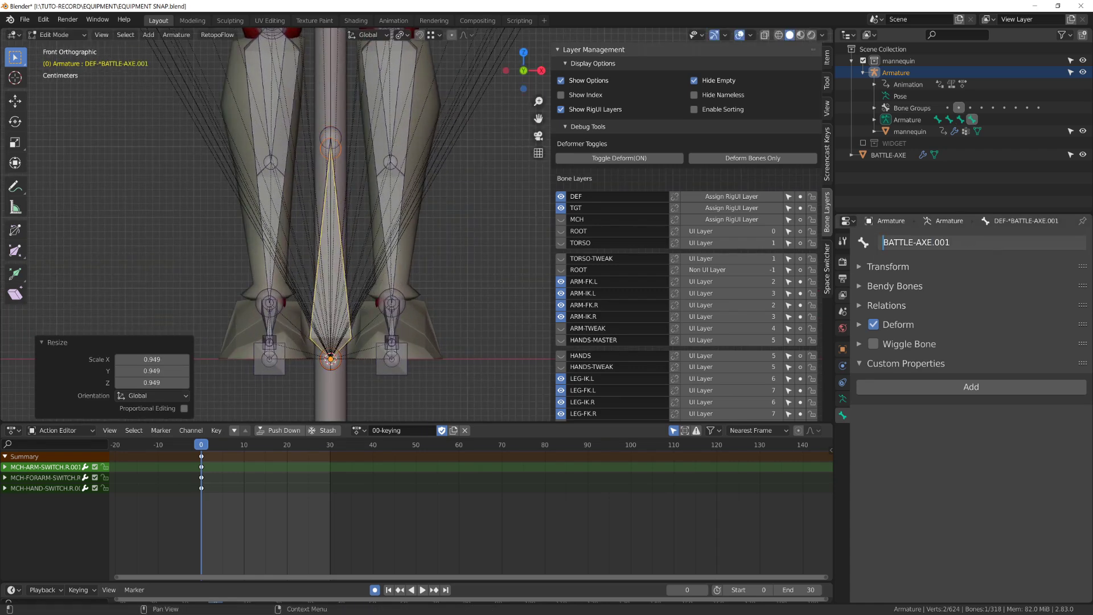
key("Return")
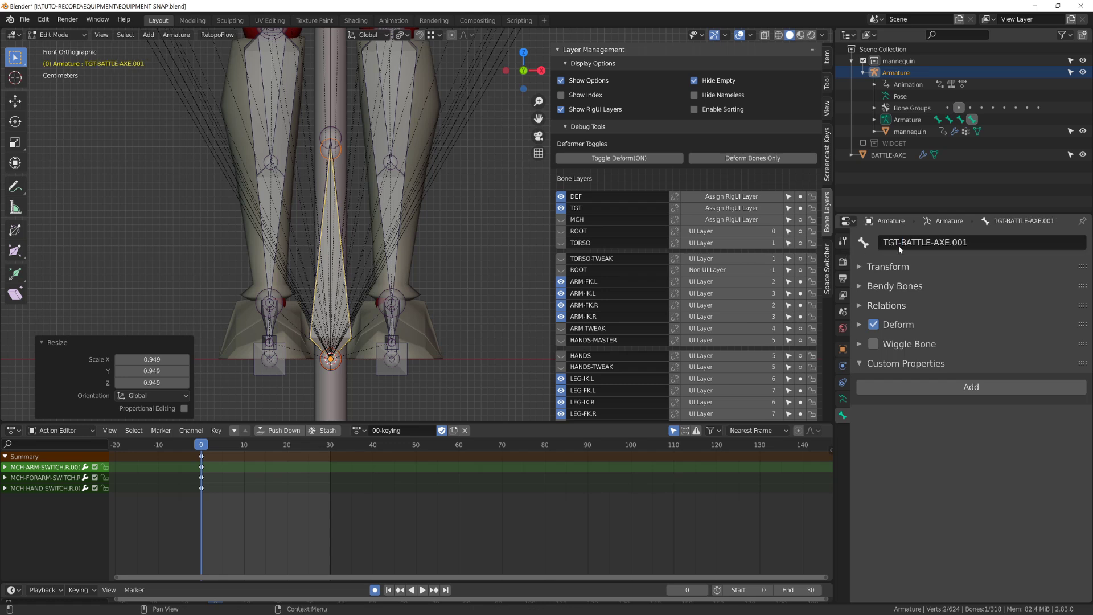
left_click(959, 243)
double_click(960, 243)
key("BackSpace")
key("Return")
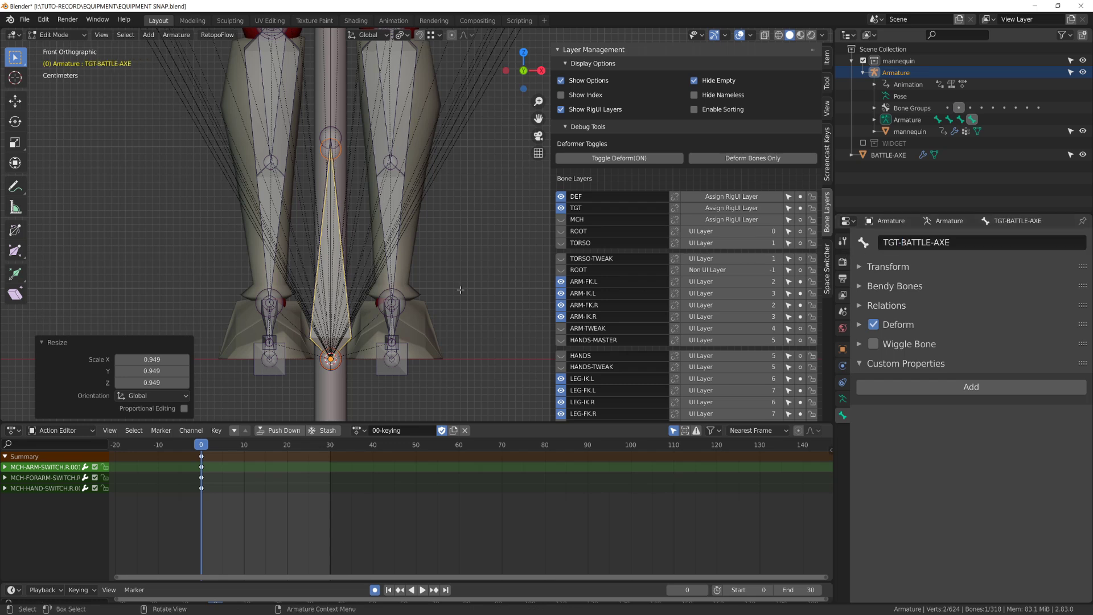
Remove the asterisk from the original axe bone's name, making it DEF-BATTLE-AXE.
left_click(336, 165)
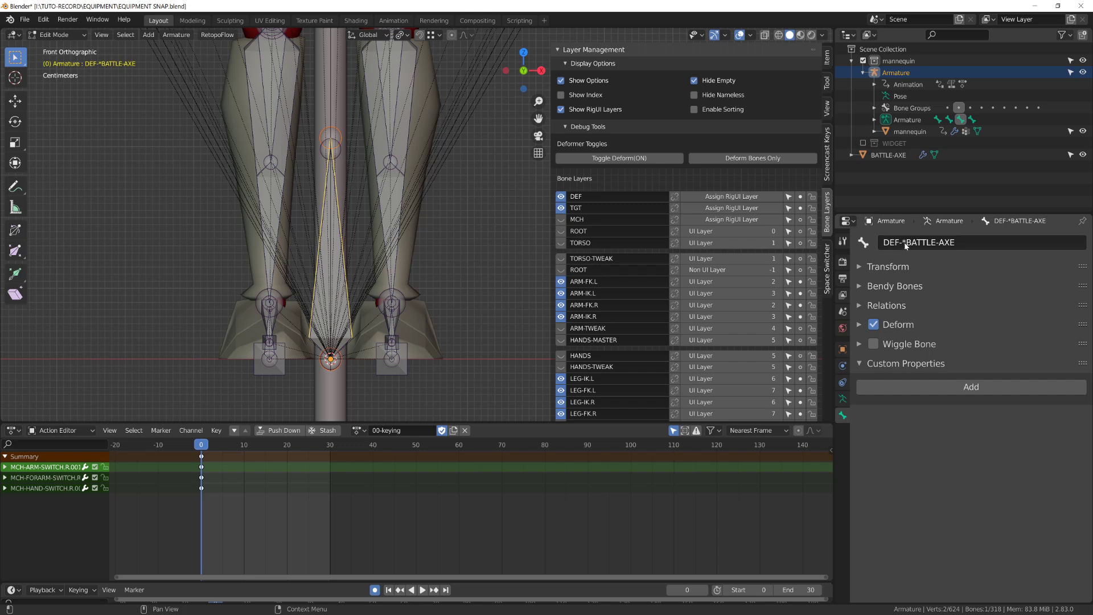
key("BackSpace")
key("Return")
In Pose Mode, add a Copy Transforms constraint to the DEF-BATTLE-AXE bone with TGT-BATTLE-AXE as its target.
key("Tab")
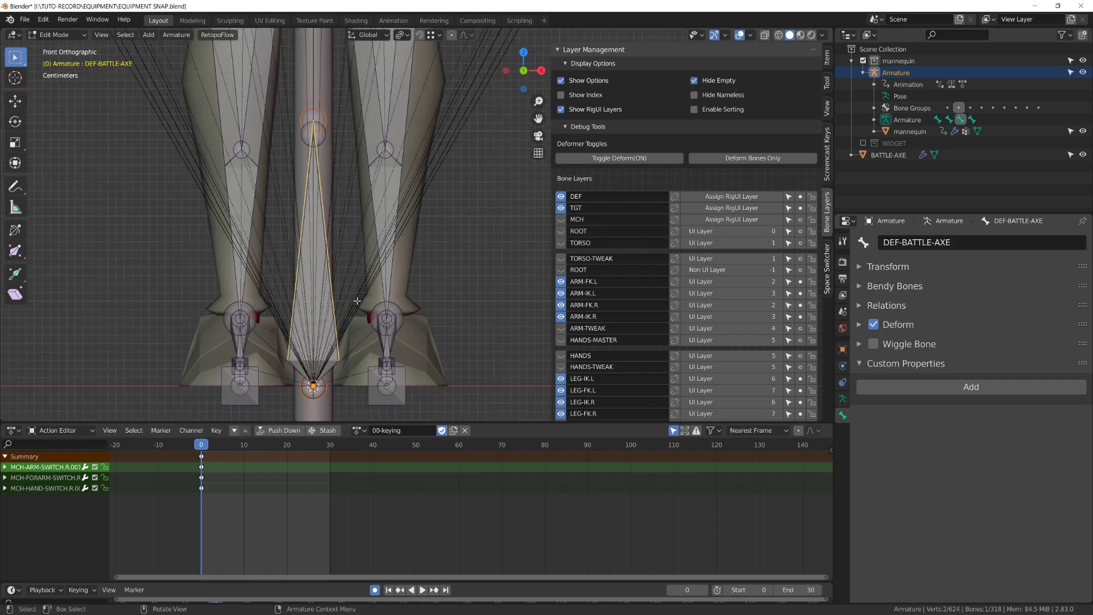
scroll(267, 223, "up", 1)
left_click(308, 206)
left_click(308, 205)
key("Tab")
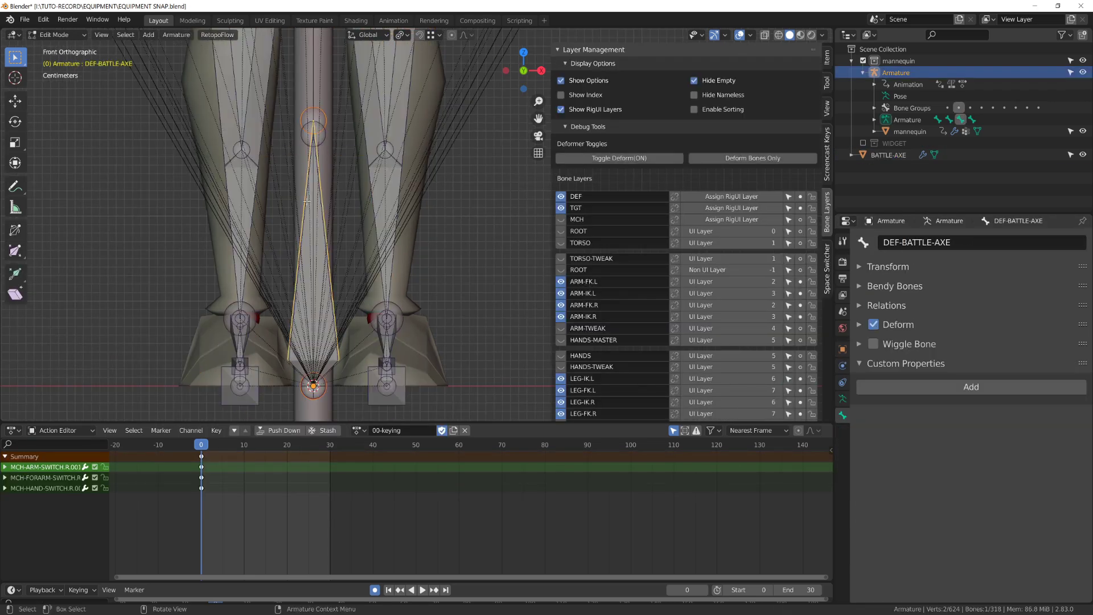
key("Tab")
left_click(310, 210)
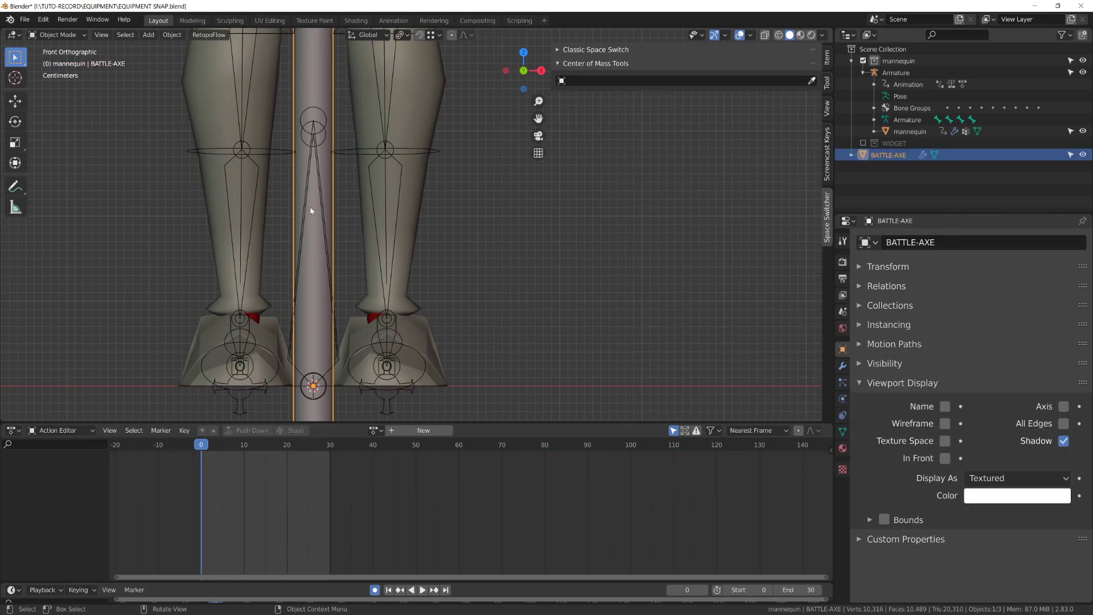
left_click(307, 210)
key("ctrl+Tab")
left_click(305, 210)
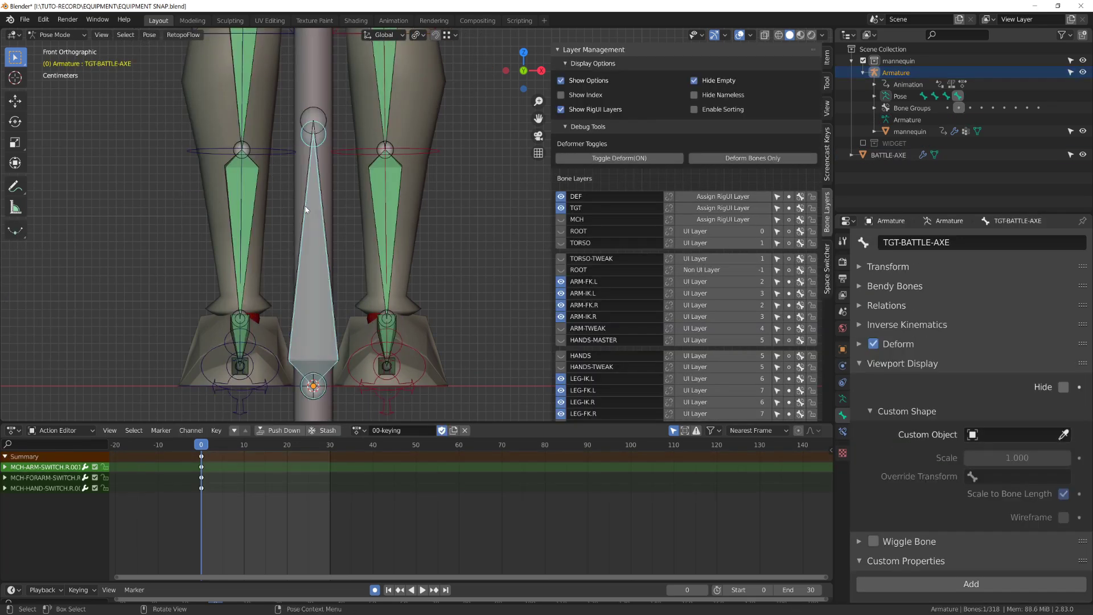
left_click(304, 208, "shift")
key("shift+ctrl+c")
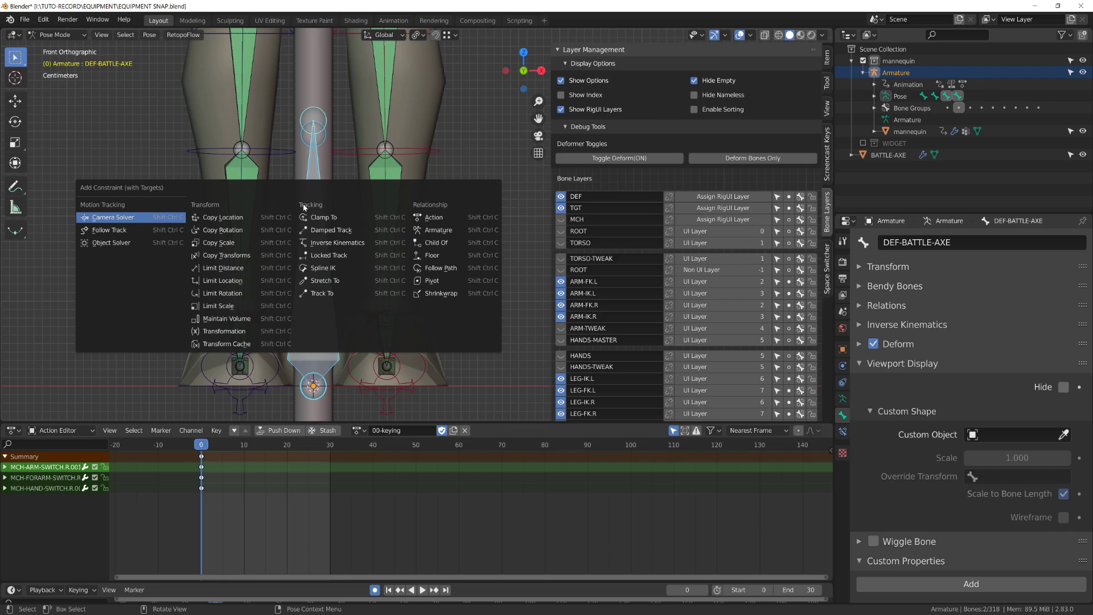
left_click(227, 255)
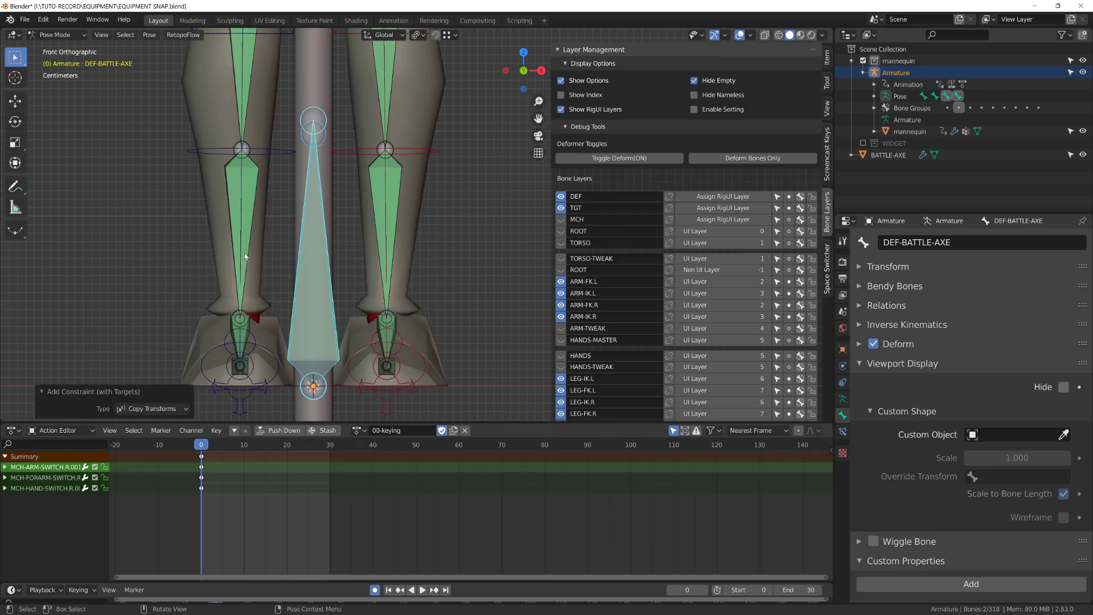
left_click(304, 216, "shift")
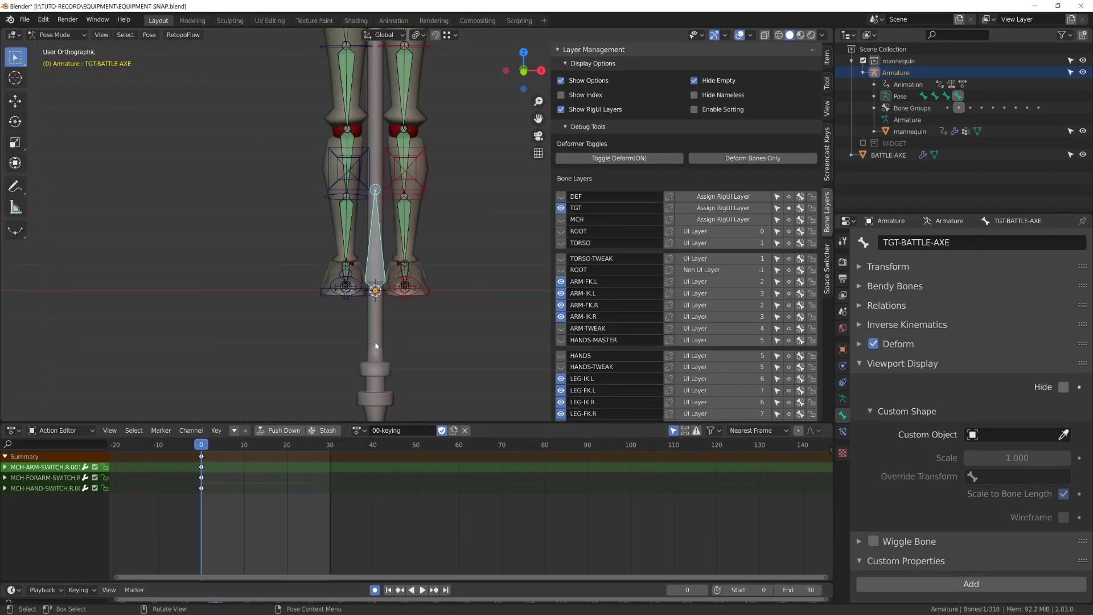
Add a vertex group named DEF-BATTLE-AXE to the battle axe mesh.
left_click(374, 343)
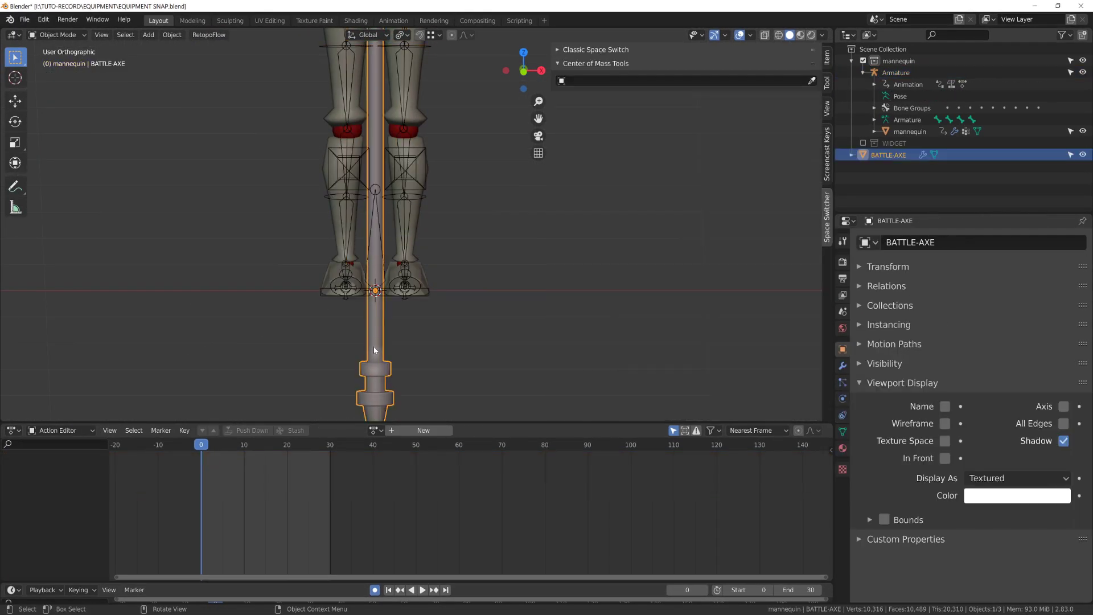
left_click(843, 433)
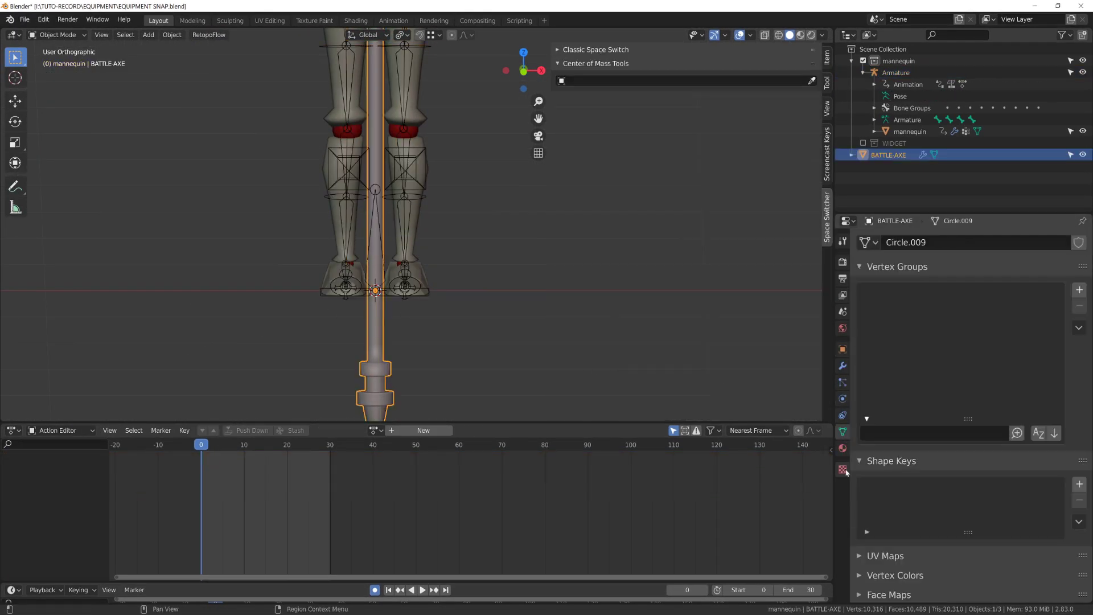
left_click(1080, 290)
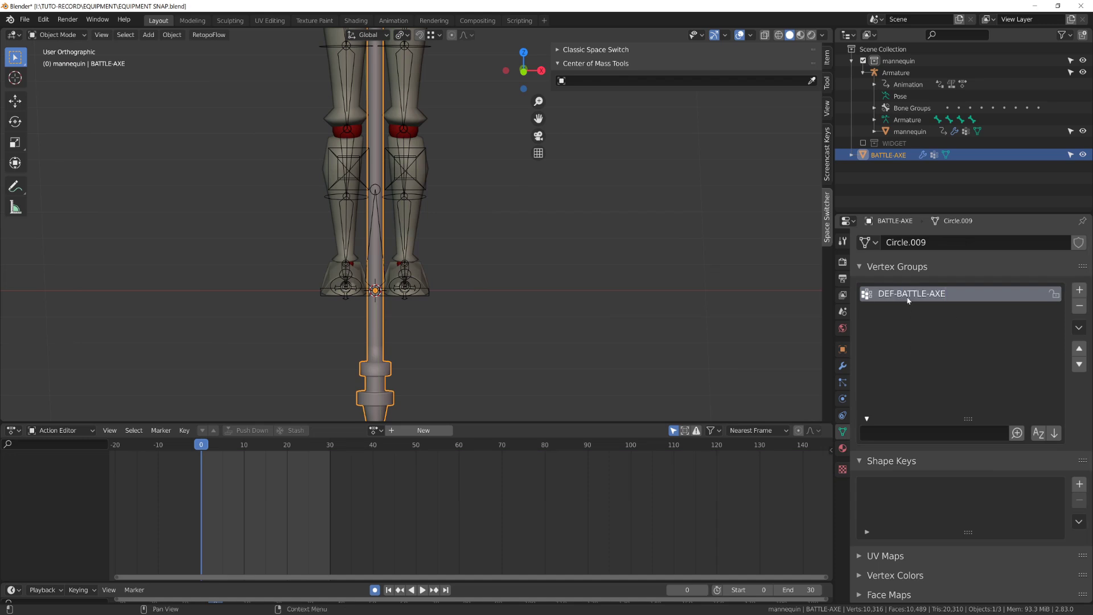
Add an Armature modifier to the battle axe, place it above the Subdivision modifier, and set its object to Armature.
left_click(843, 365)
left_click(918, 243)
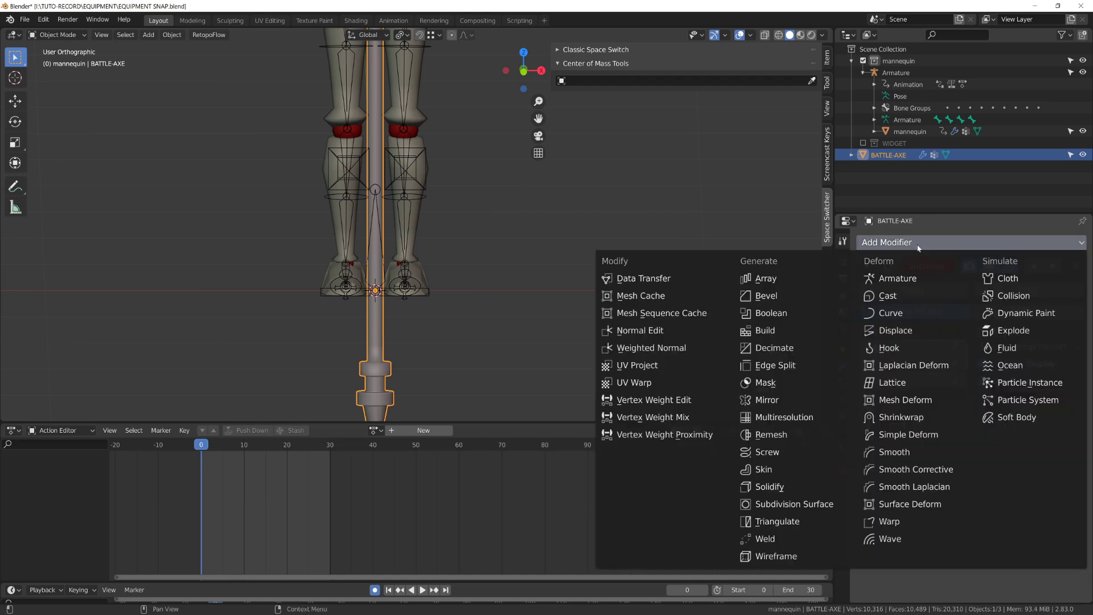
left_click(898, 278)
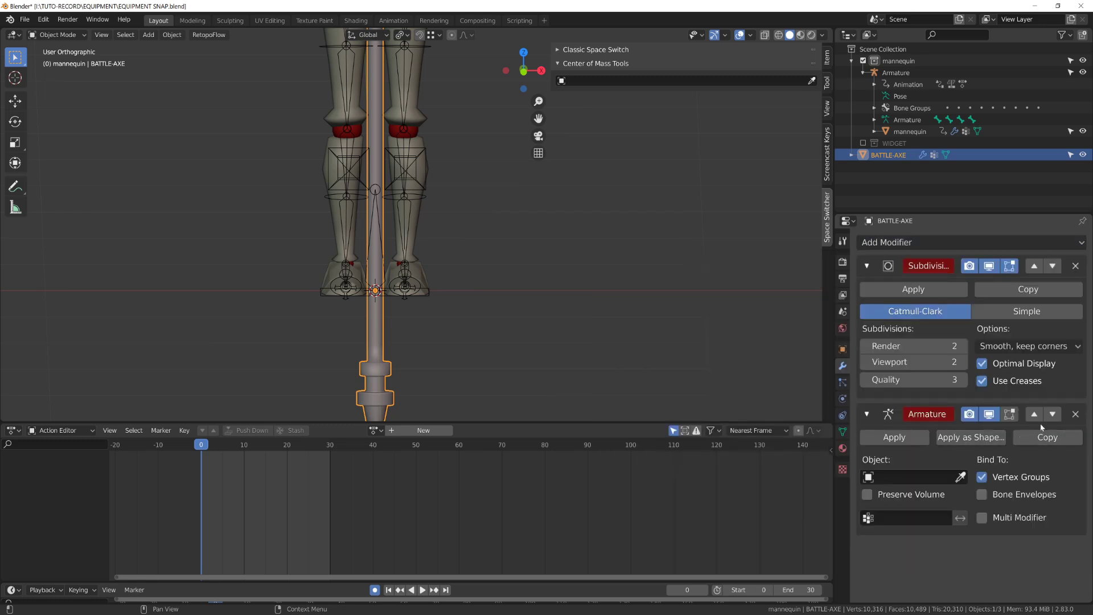
left_click(1034, 413)
left_click(895, 328)
left_click(893, 350)
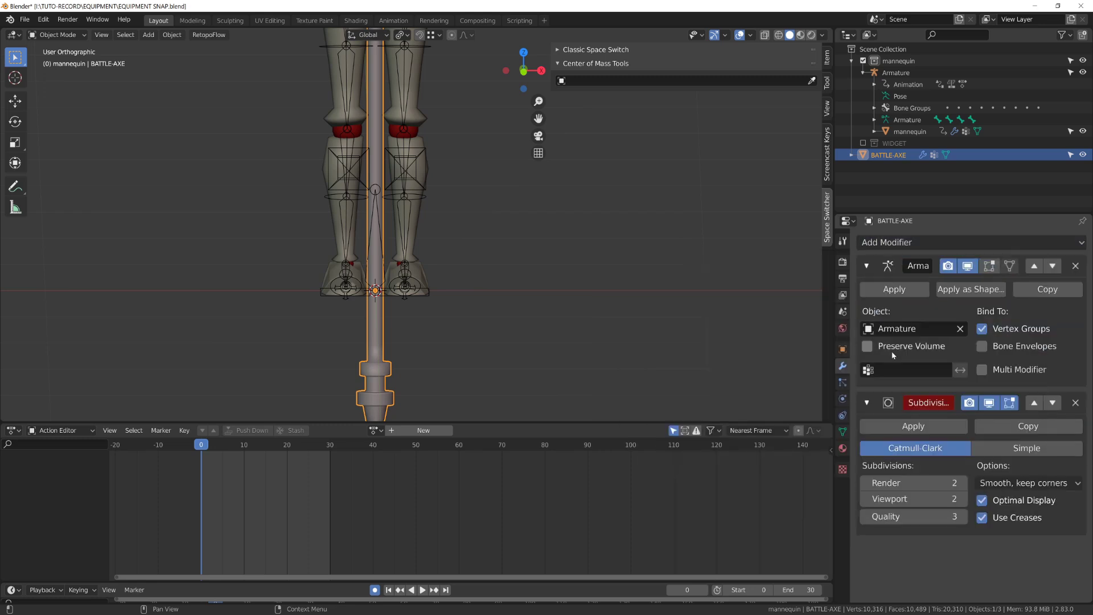
scroll(457, 275, "down", 1)
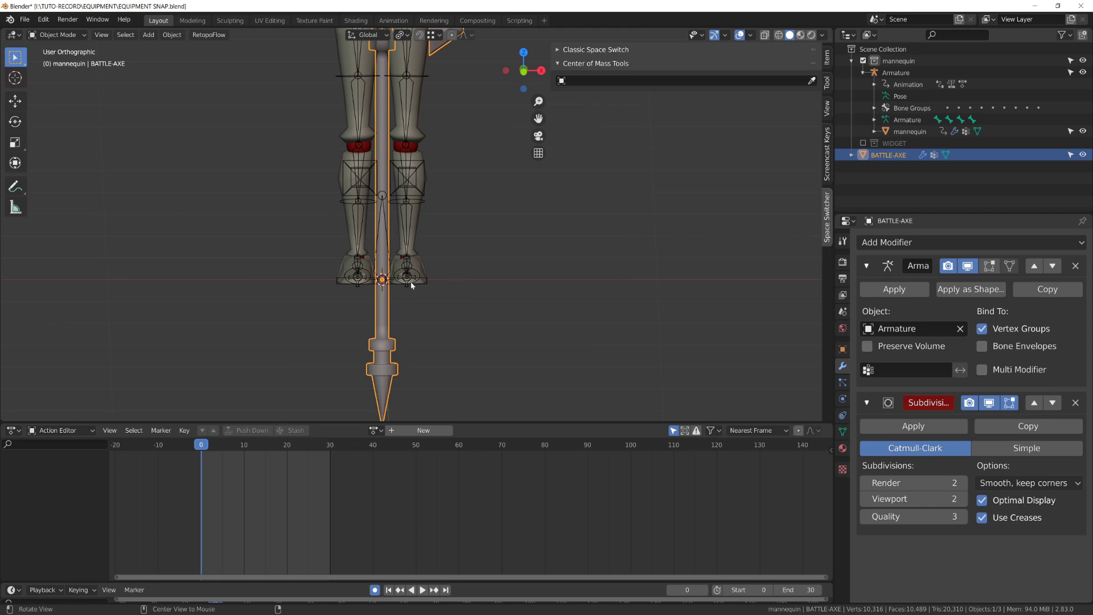
Select the armature and, in Pose Mode, move the TGT-BATTLE-AXE bone sideways, away from the legs, to test the axe.
middle_click_drag(412, 285, 374, 240)
left_click(379, 230)
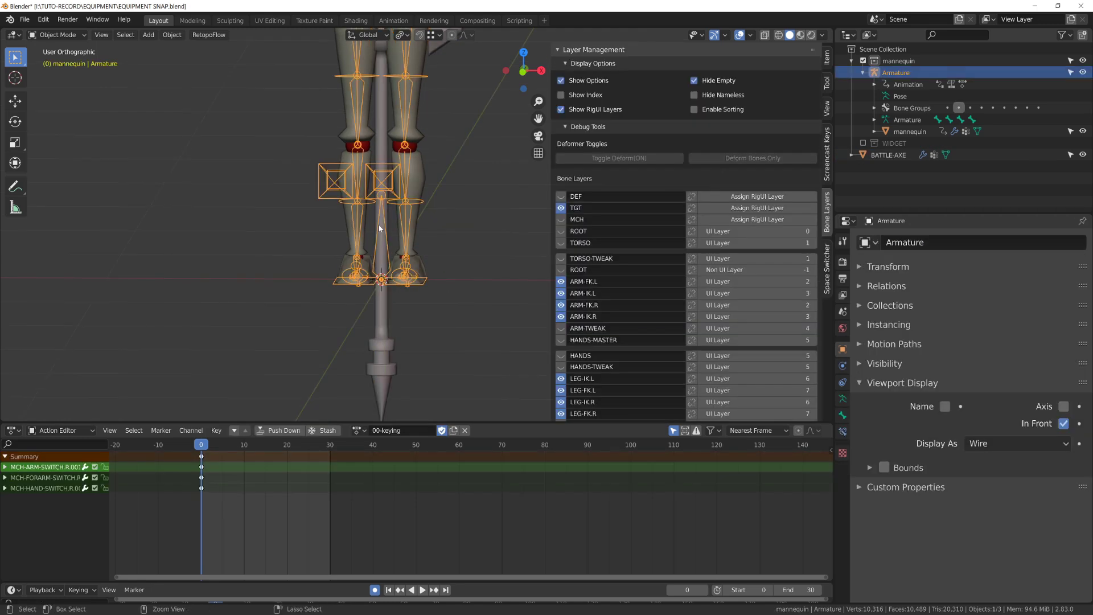
key("ctrl+Tab")
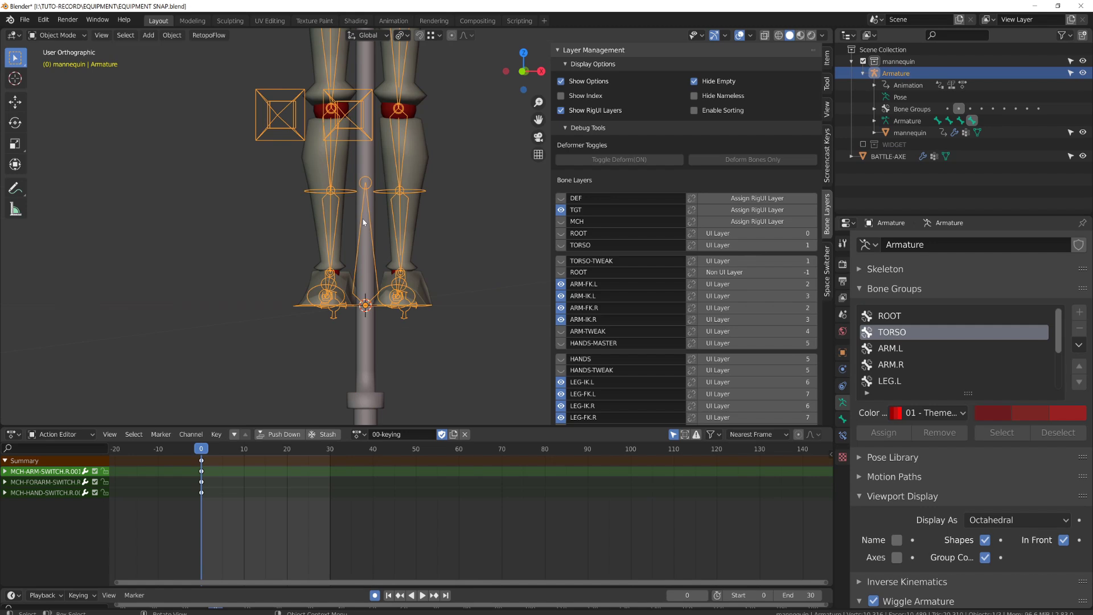
left_click(370, 244)
key("g")
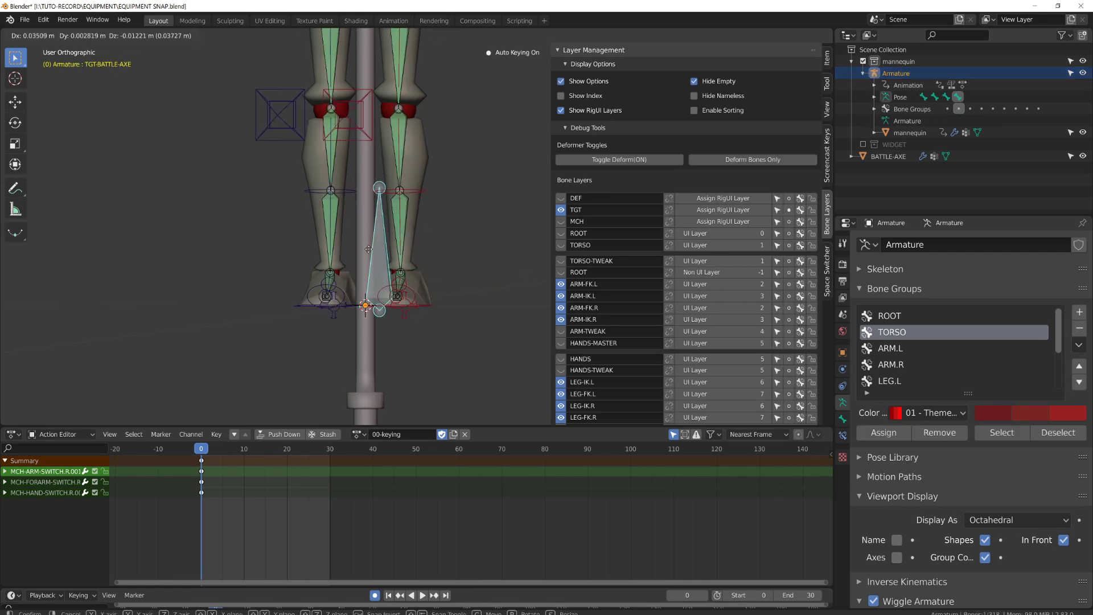
left_click(368, 249)
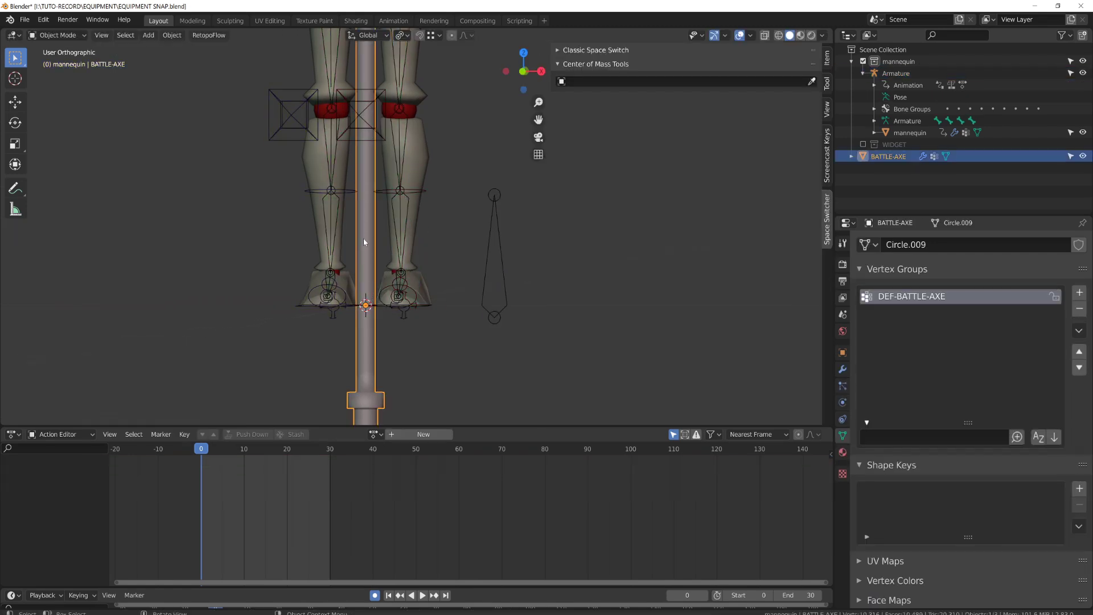
In Edit Mode, assign all of the battle axe's vertices to the DEF-BATTLE-AXE vertex group with weight 1.000.
key("Tab")
scroll(363, 241, "down", 4)
key("a")
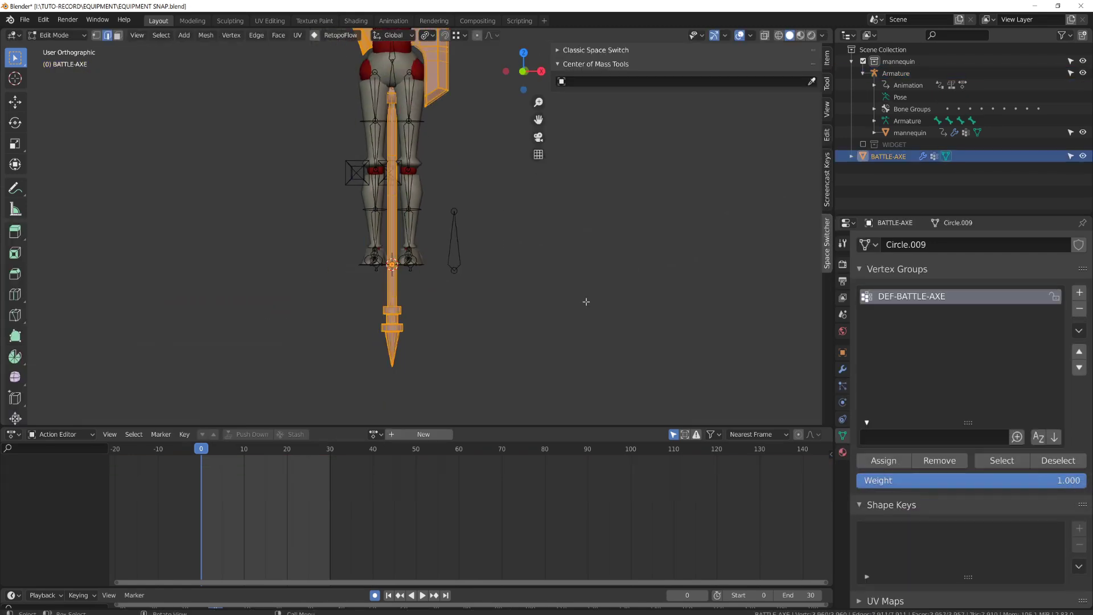
left_click(882, 465)
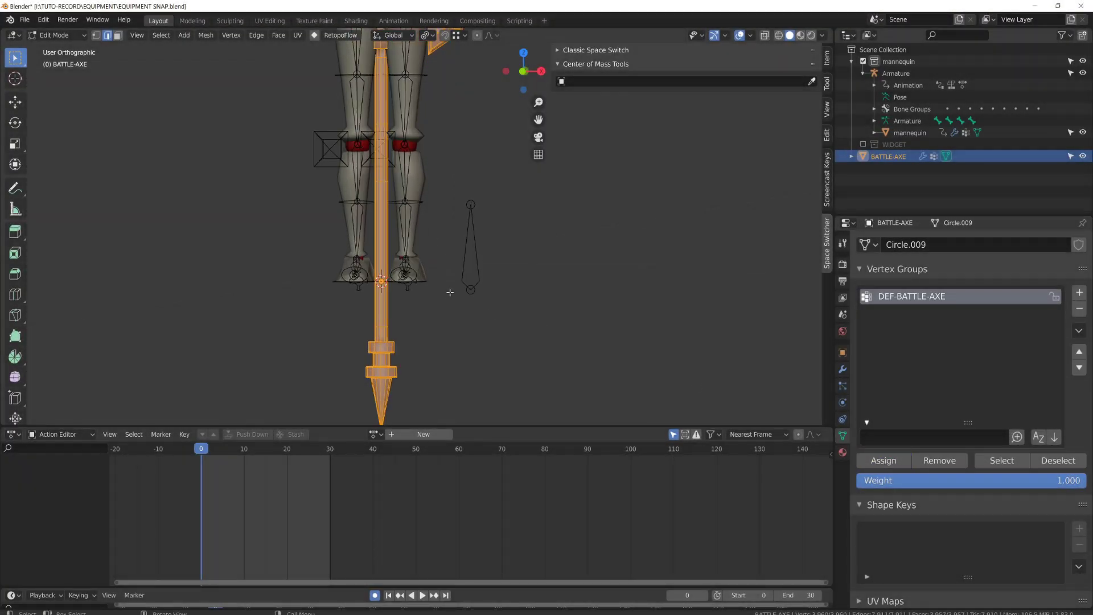
key("Tab")
In Pose Mode, clear the TGT-BATTLE-AXE bone's location so it returns to its rest position.
left_click(473, 228)
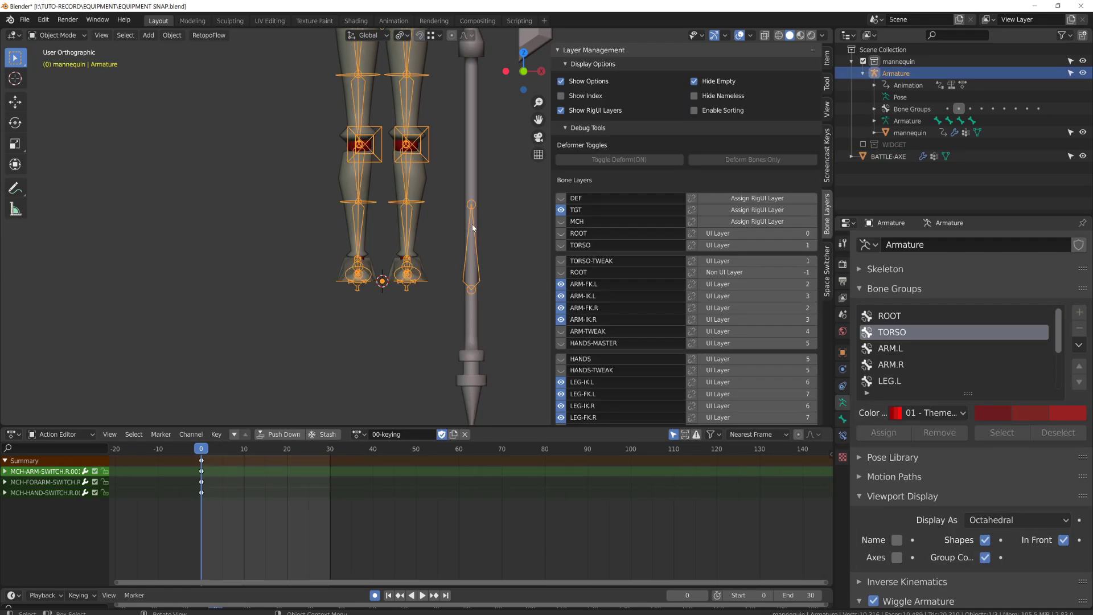
key("ctrl+Tab")
left_click(470, 249)
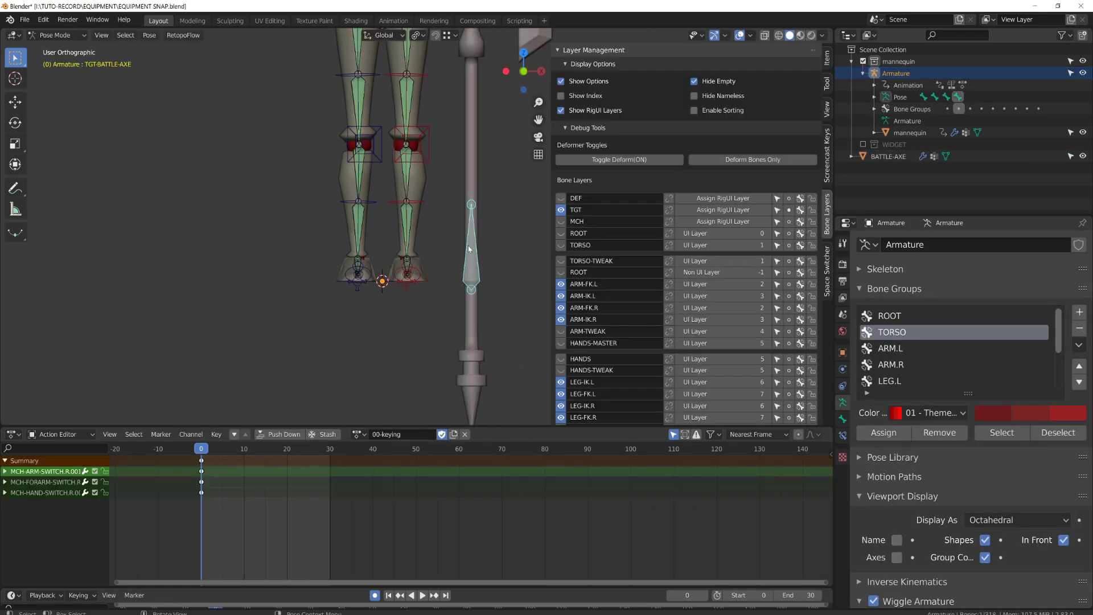
scroll(468, 248, "down", 5)
left_click_drag(467, 249, 394, 291, "alt")
key("KP_1")
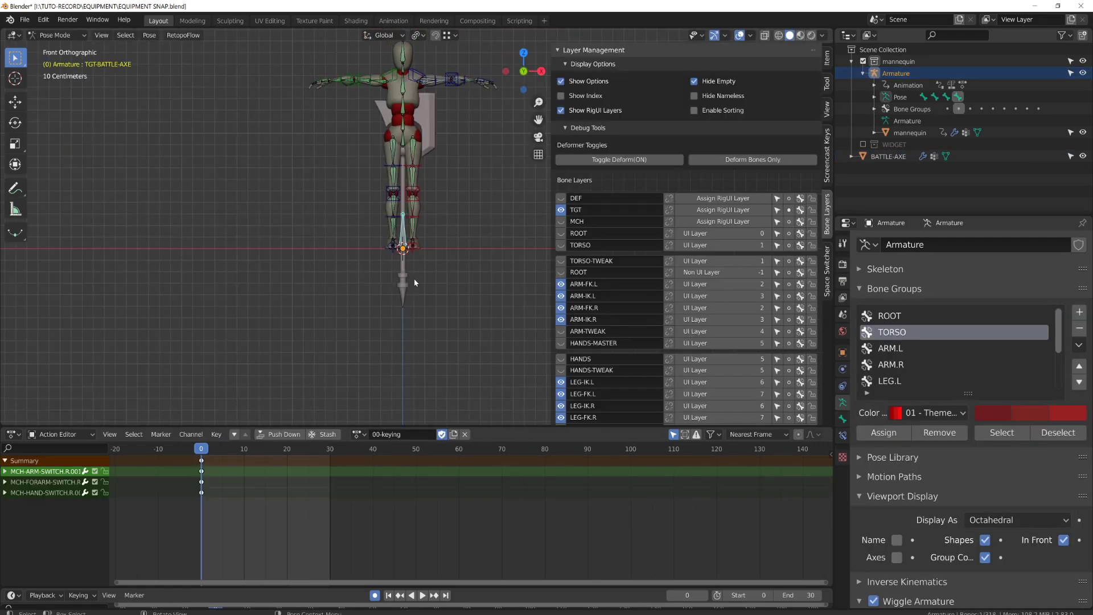
scroll(414, 282, "up", 5)
middle_click_drag(415, 199, 443, 367, "shift")
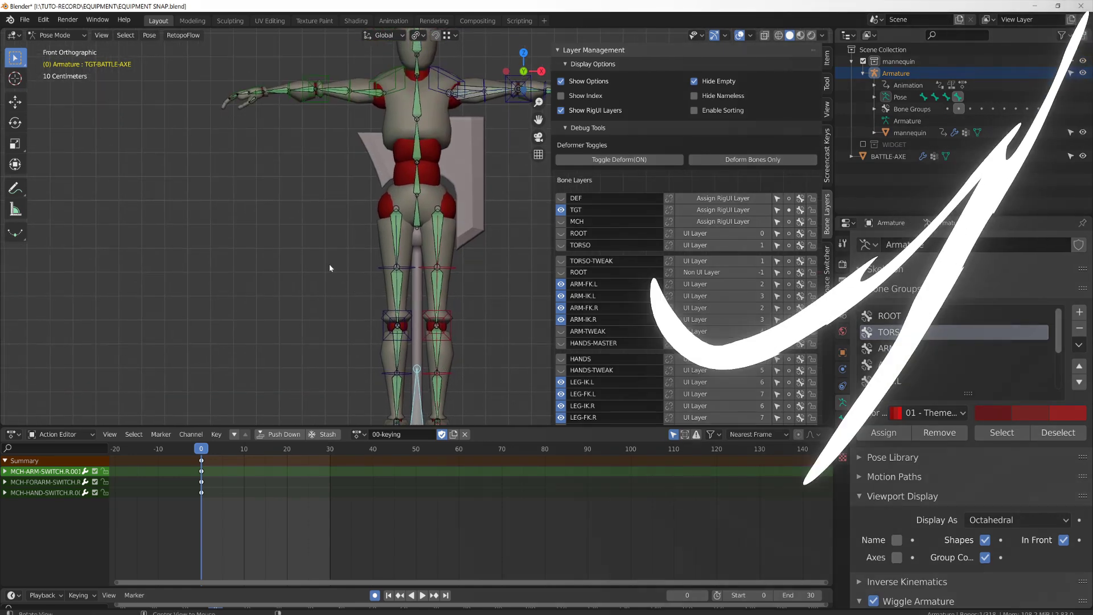
Circle the mannequin's hands with annotation strokes to mark where the axe can snap.
middle_click_drag(253, 147, 266, 151)
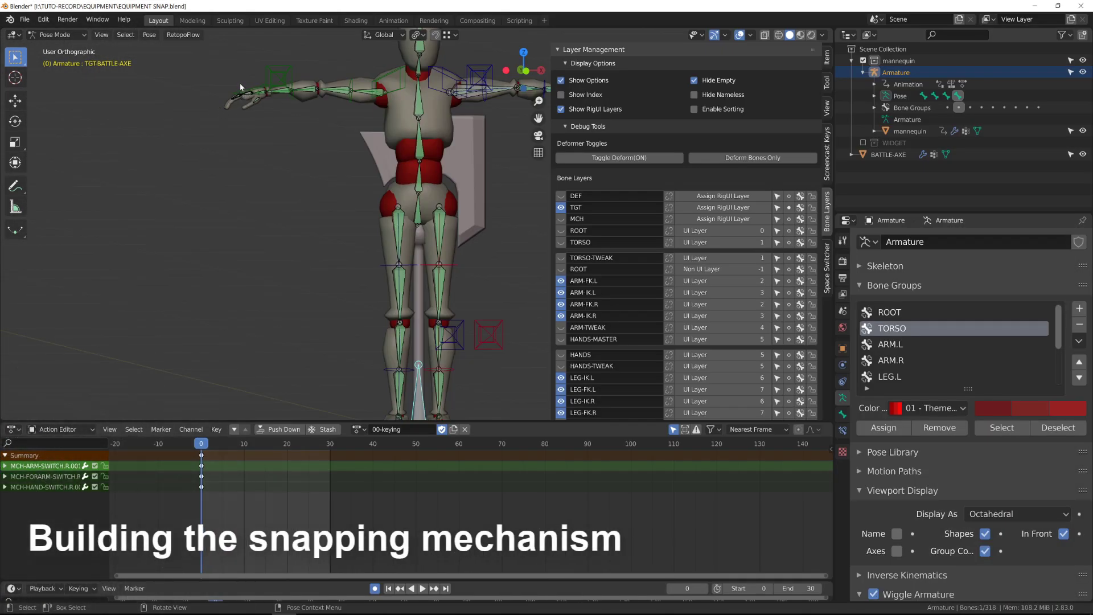
scroll(414, 171, "down", 2)
middle_click_drag(477, 167, 435, 151, "shift")
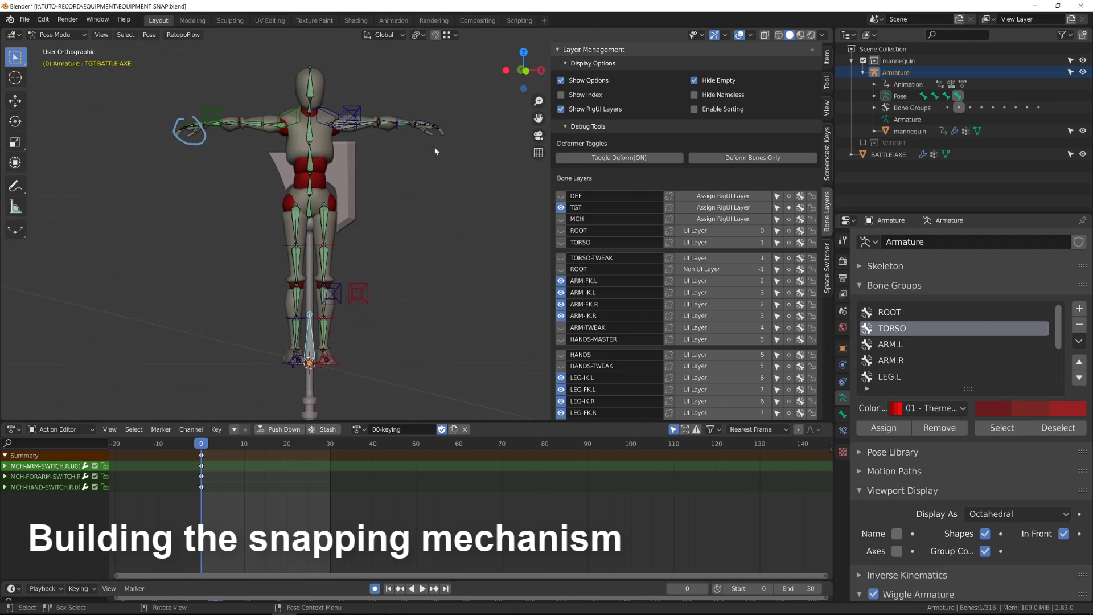
left_click_drag(402, 109, 430, 107)
scroll(402, 211, "up", 2)
middle_click_drag(318, 310, 455, 154, "shift")
In Edit Mode, duplicate the TGT-BATTLE-AXE bone in place and scale the copy down to about 0.8, then return to Pose Mode.
scroll(423, 243, "up", 4)
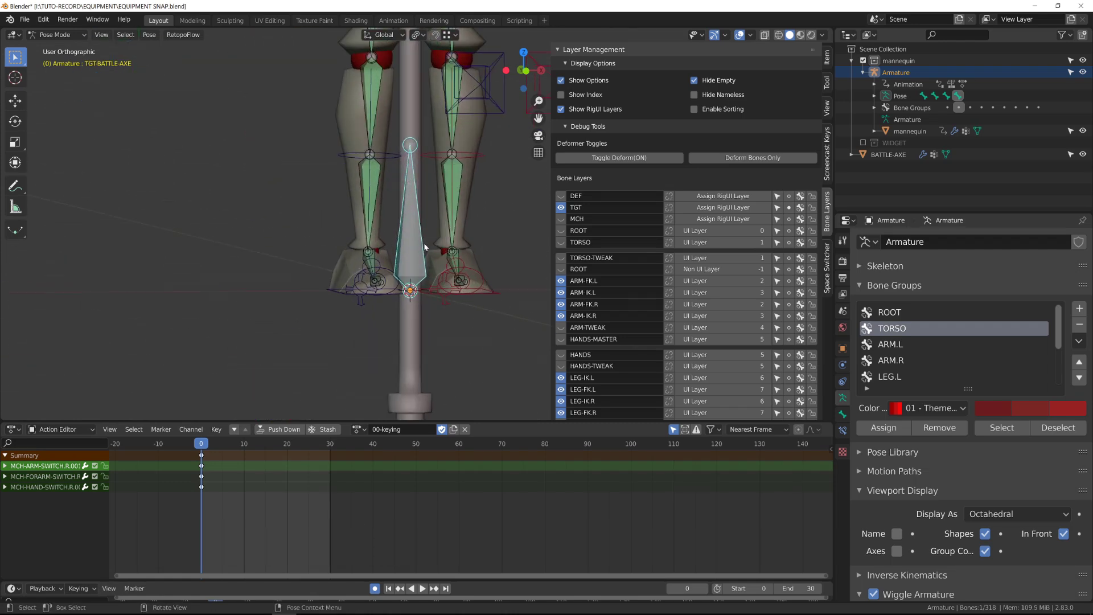
middle_click_drag(423, 242, 411, 251)
scroll(412, 251, "up", 2)
key("Tab")
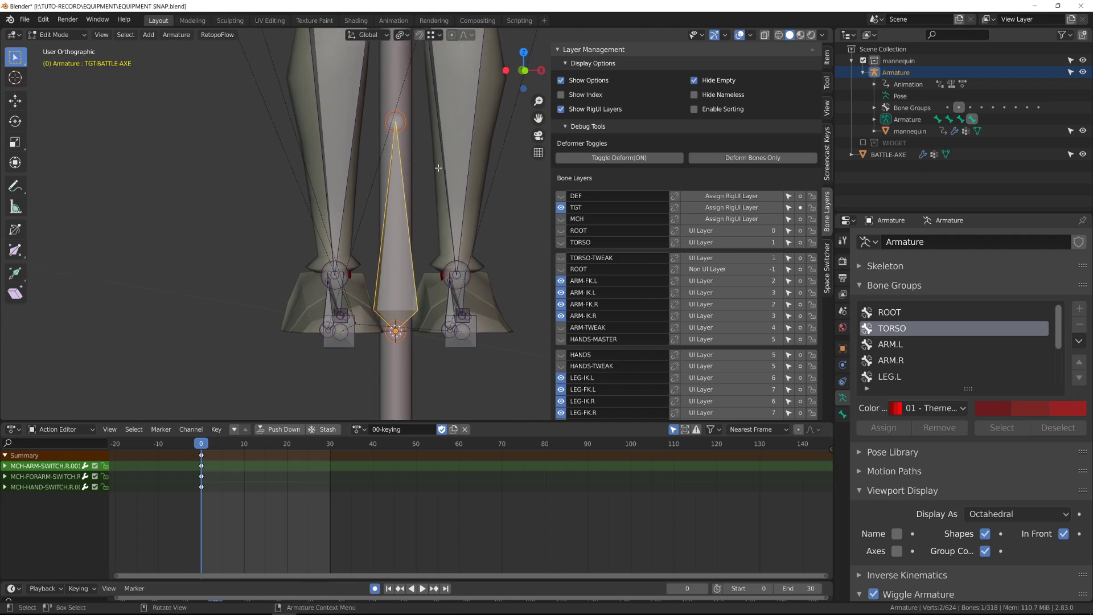
key("shift+d")
key("s")
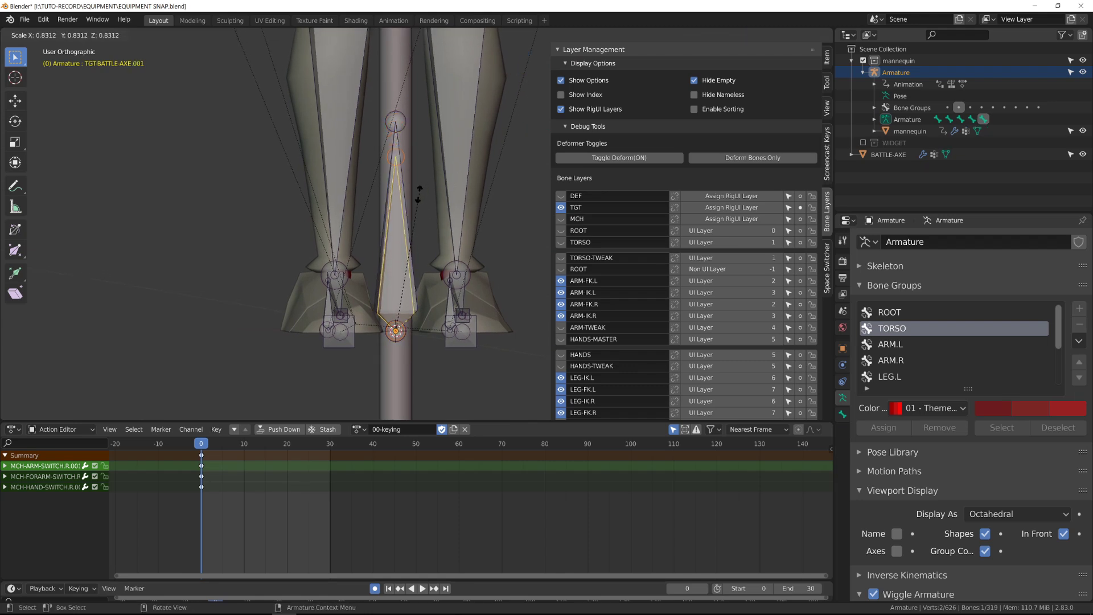
left_click(412, 202)
key("Tab")
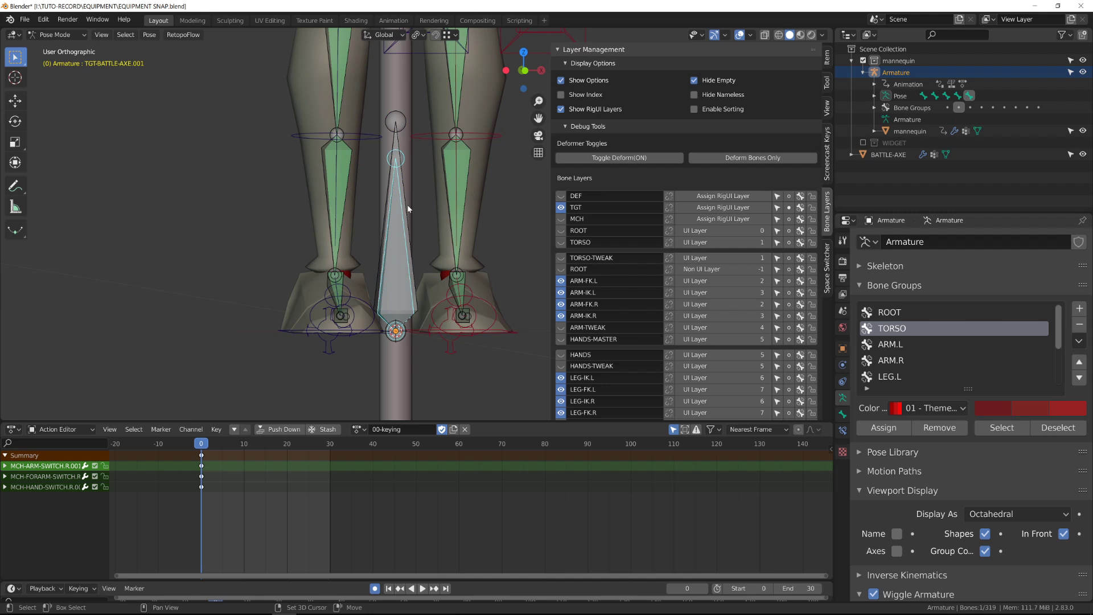
Add a Copy Transforms constraint to the TGT-BATTLE-AXE bone with the smaller duplicate bone as its target.
left_click(408, 204, "shift")
key("shift+ctrl+c")
left_click(439, 207)
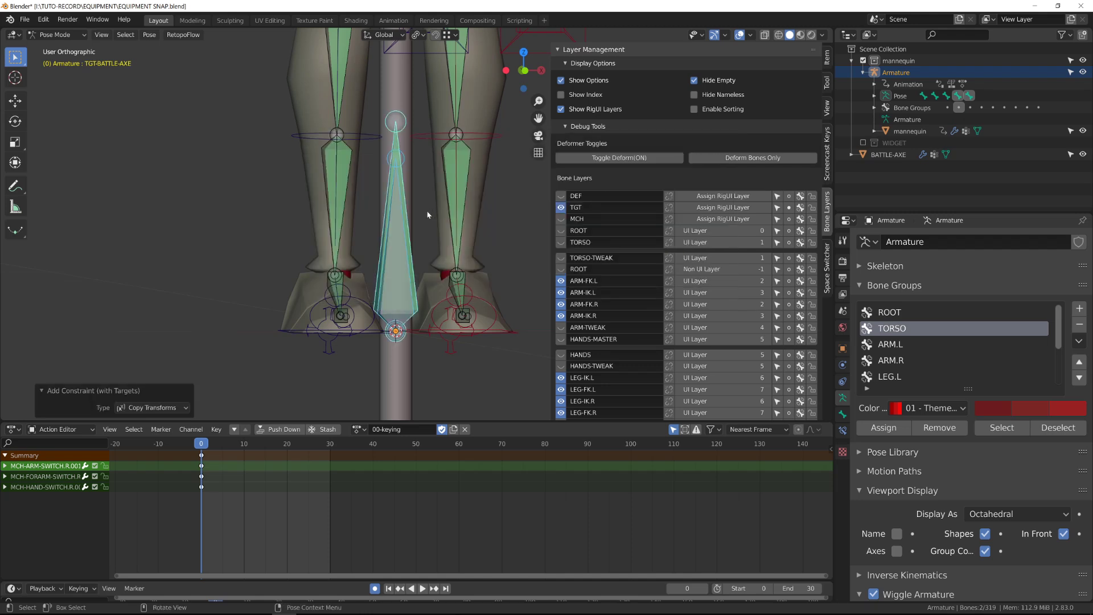
Rename the smaller duplicate bone CTRL-BATTLE-AXE.
left_click(400, 227)
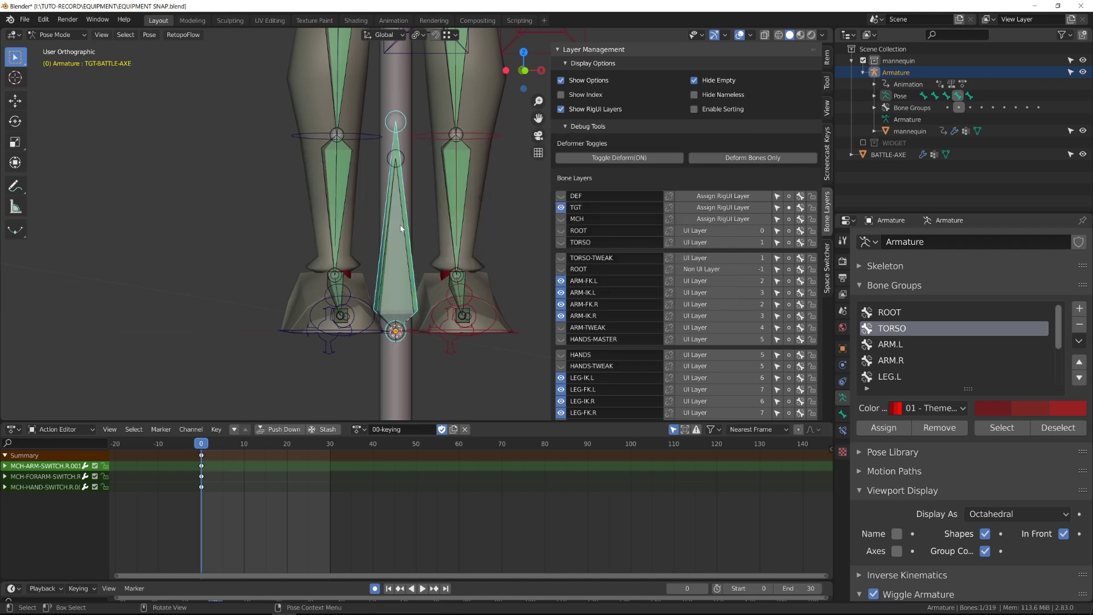
left_click(842, 414)
left_click(909, 242)
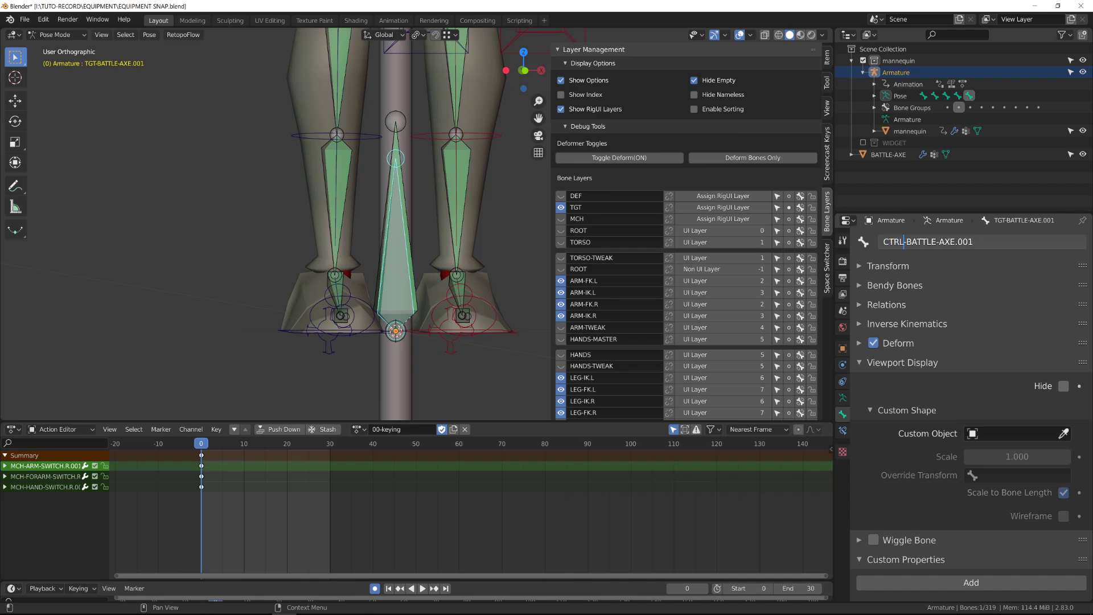
key("BackSpace")
key("Return")
Reveal the empty bone layers, name the unused layer below LEG-TWEAK AXE, and move the CTRL-BATTLE-AXE bone to it.
scroll(623, 307, "down", 3)
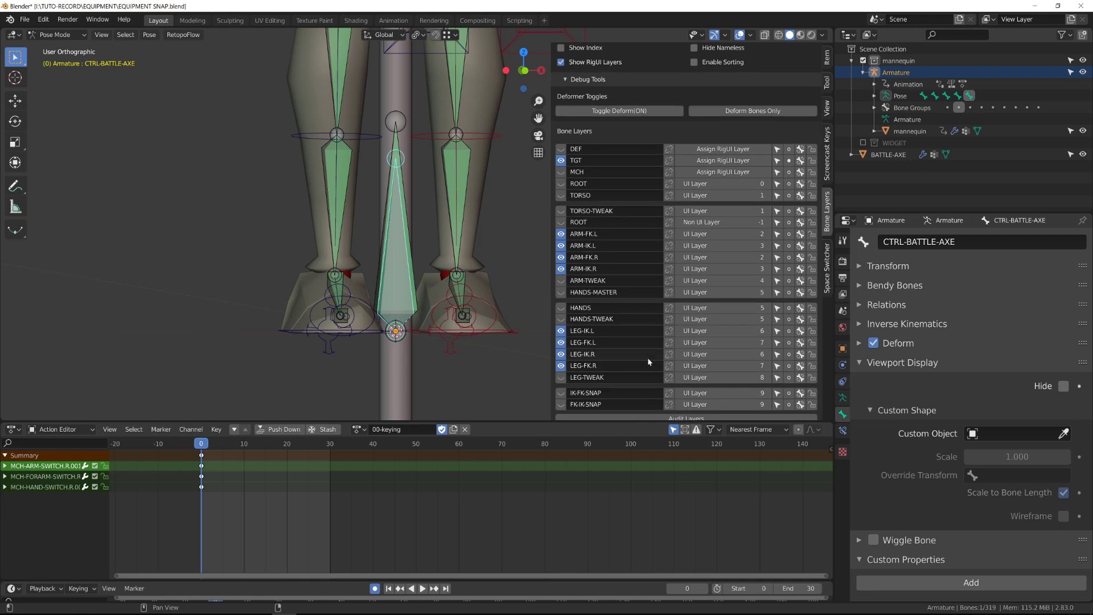
scroll(624, 308, "up", 3)
left_click(694, 73)
scroll(629, 268, "down", 6)
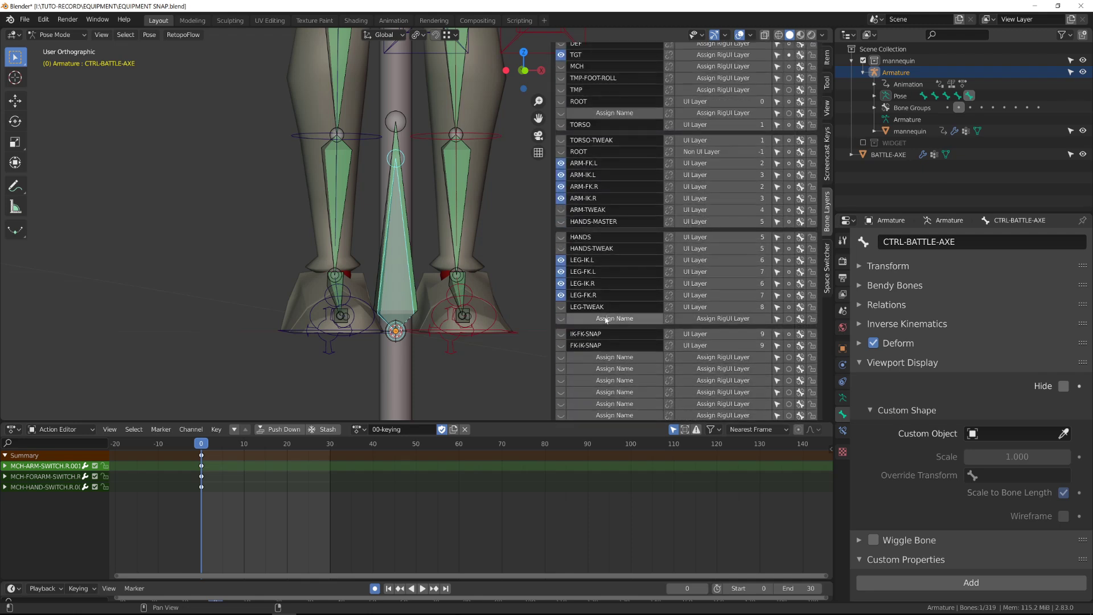
double_click(605, 318)
type("AXE")
left_click(789, 320)
Make the AXE bone layer visible and hide the TGT, arm and leg bone layers.
left_click(398, 253)
scroll(717, 176, "up", 3)
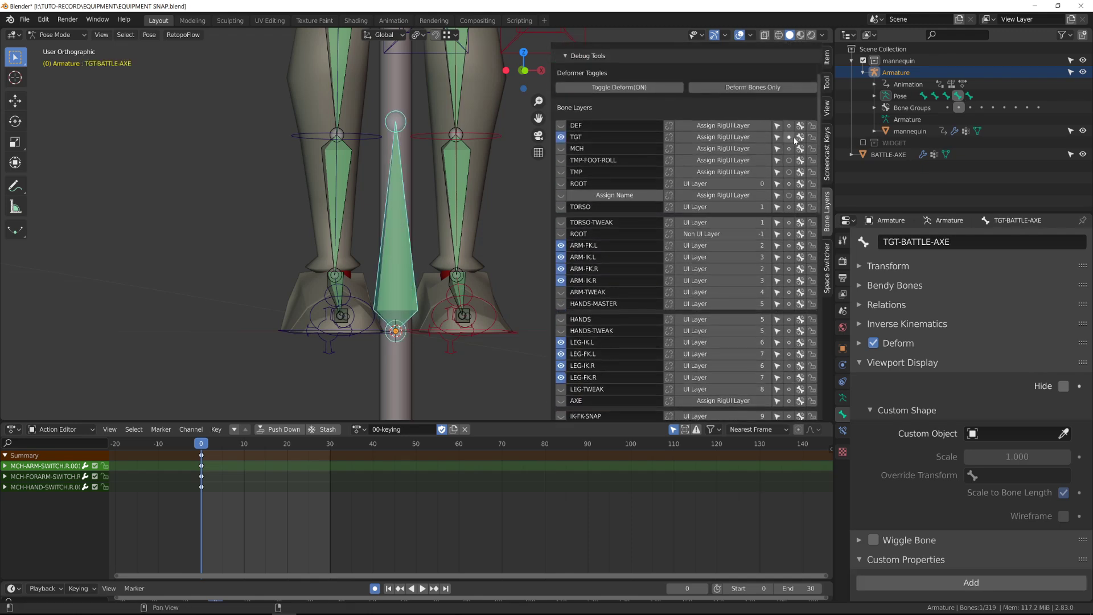
left_click(812, 138)
left_click(563, 138)
scroll(566, 148, "down", 2)
left_click(560, 354)
left_click_drag(561, 330, 560, 198)
scroll(363, 271, "down", 9)
Turn on the display of bone names and axes in the armature's viewport display settings.
left_click(826, 107)
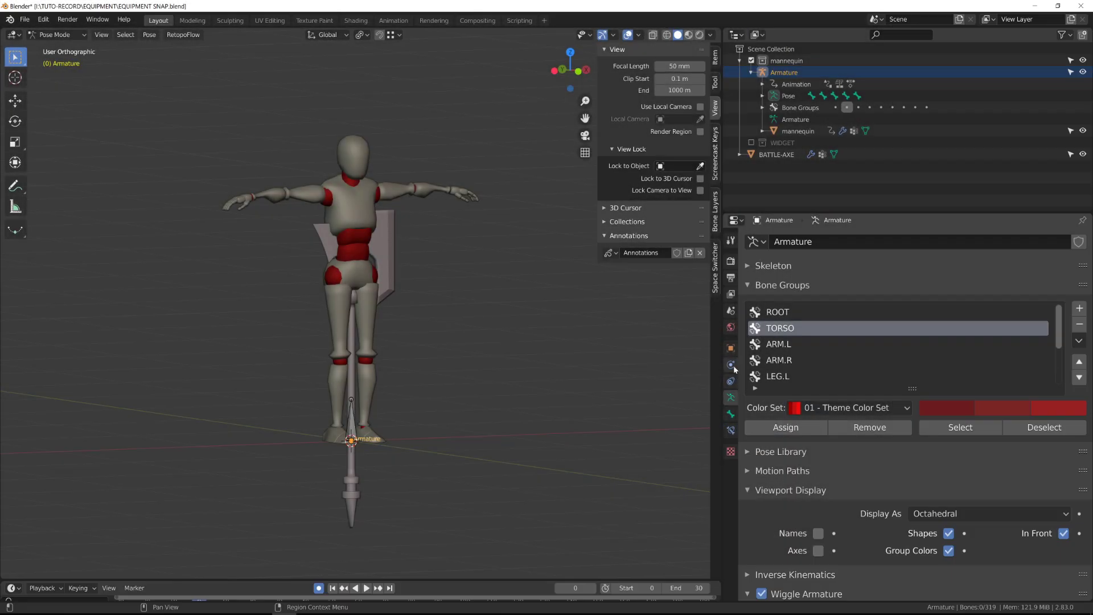
left_click(730, 348)
left_click(732, 397)
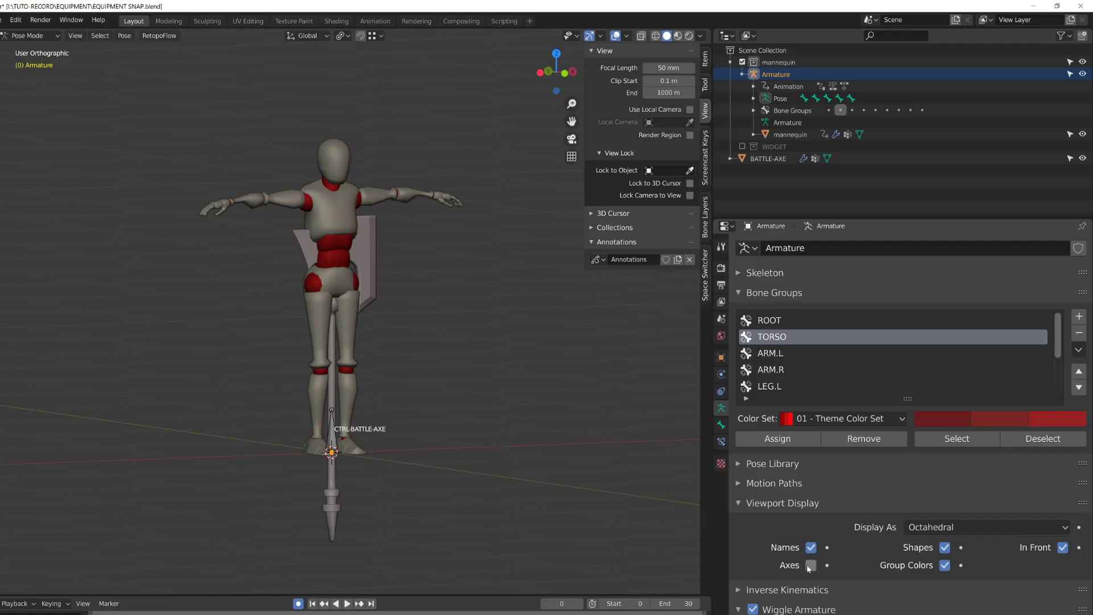
scroll(473, 484, "up", 4)
scroll(364, 373, "up", 2)
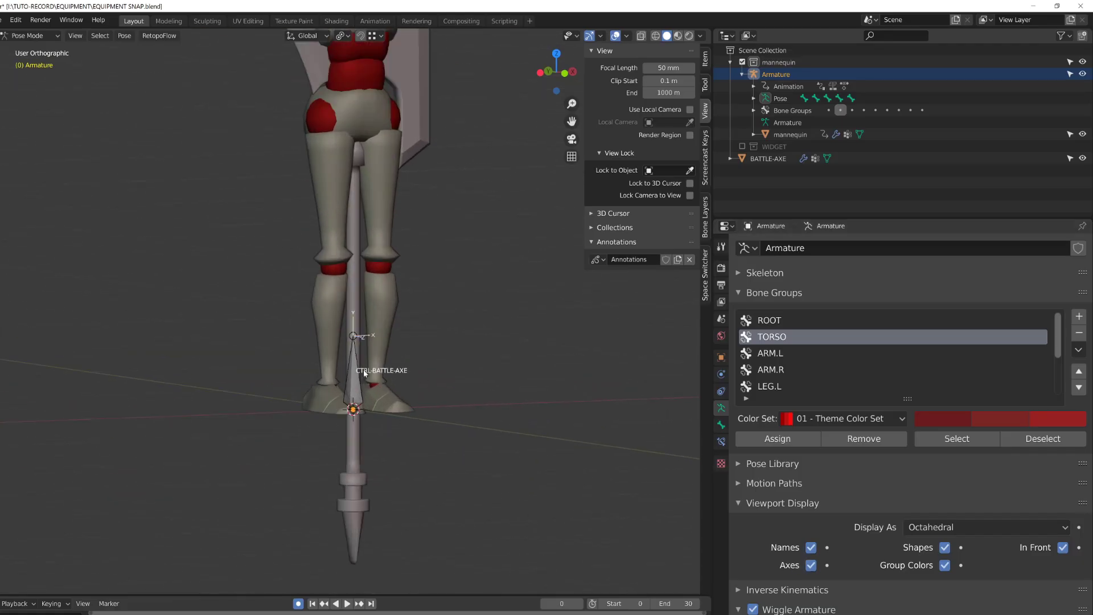
In front view, duplicate the CTRL-BATTLE-AXE bone in Edit Mode and scale the copy to 0.767.
key("KP_1")
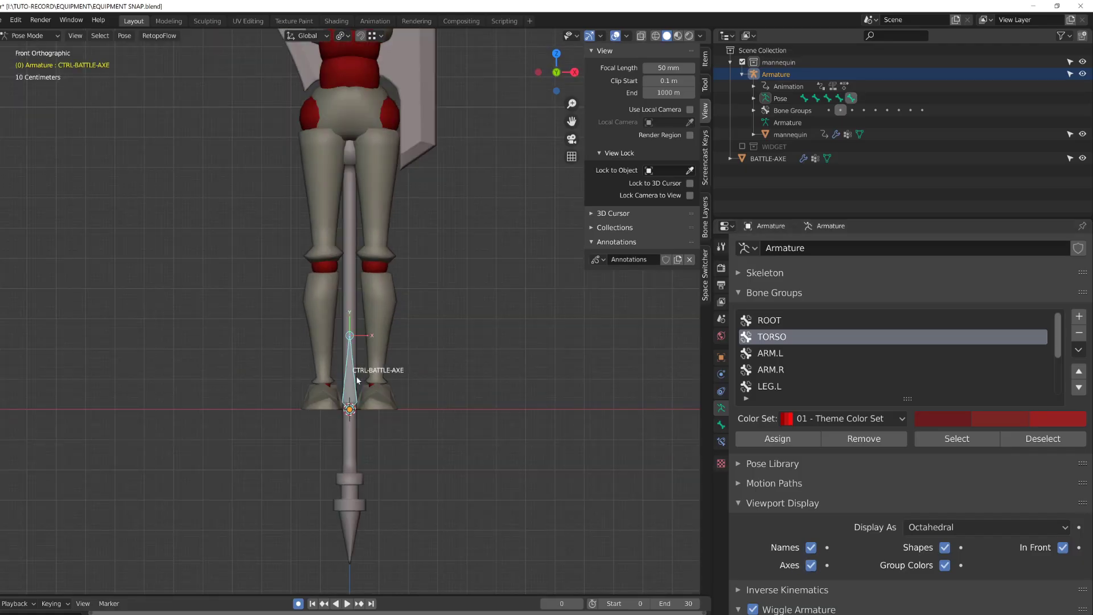
scroll(356, 379, "up", 3)
scroll(361, 370, "down", 3, "shift")
key("Tab")
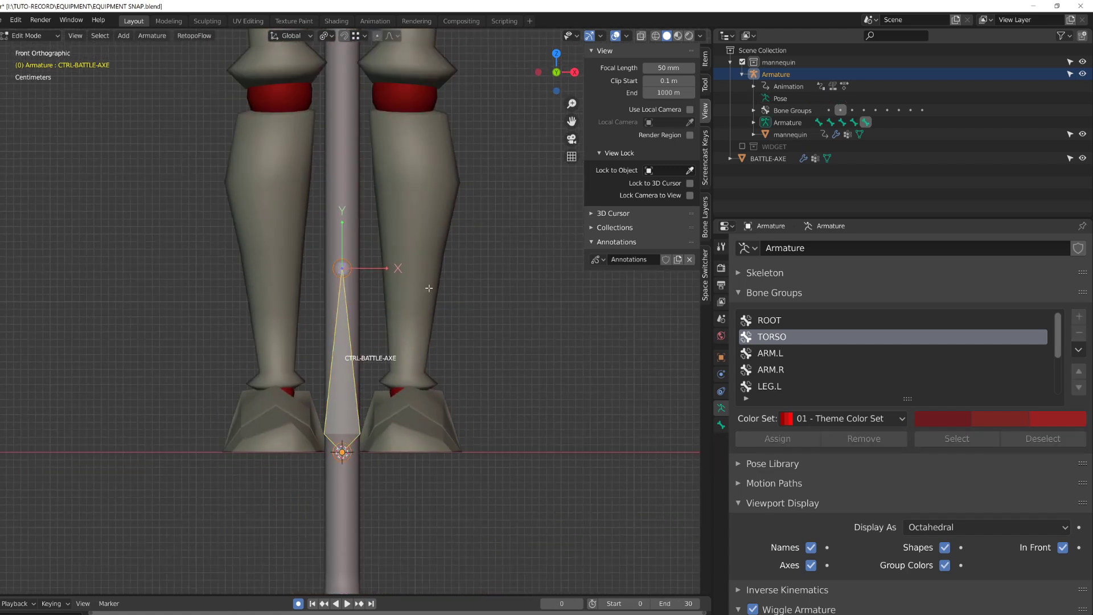
key("shift+d")
left_click(411, 322)
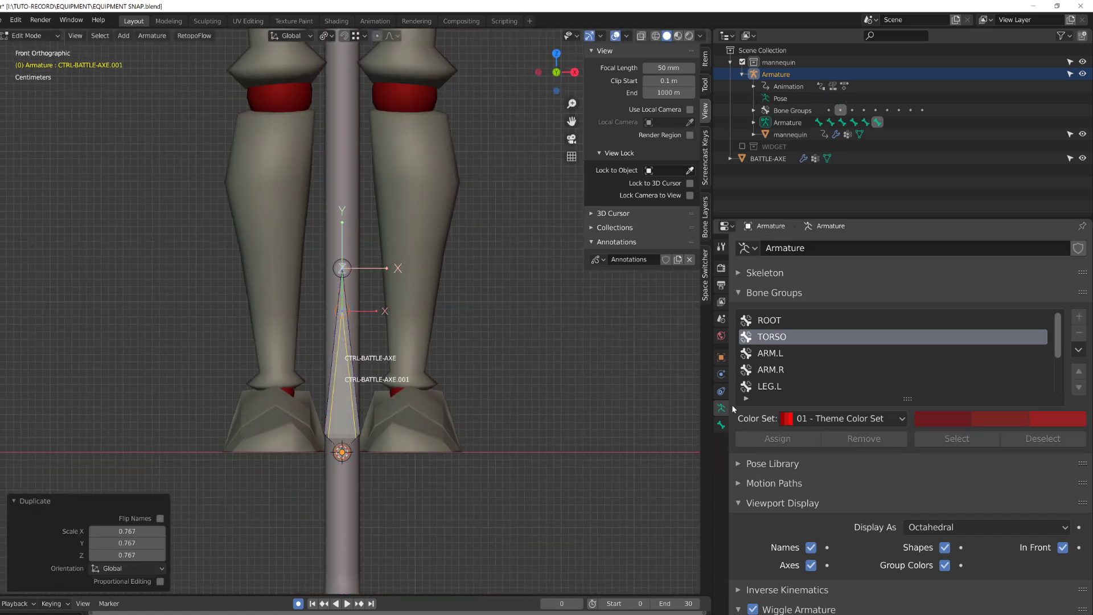
Rename the new smaller bone MCH-SNAP-BATTLE-AXE and return to Pose Mode.
left_click(721, 425)
left_click(814, 249)
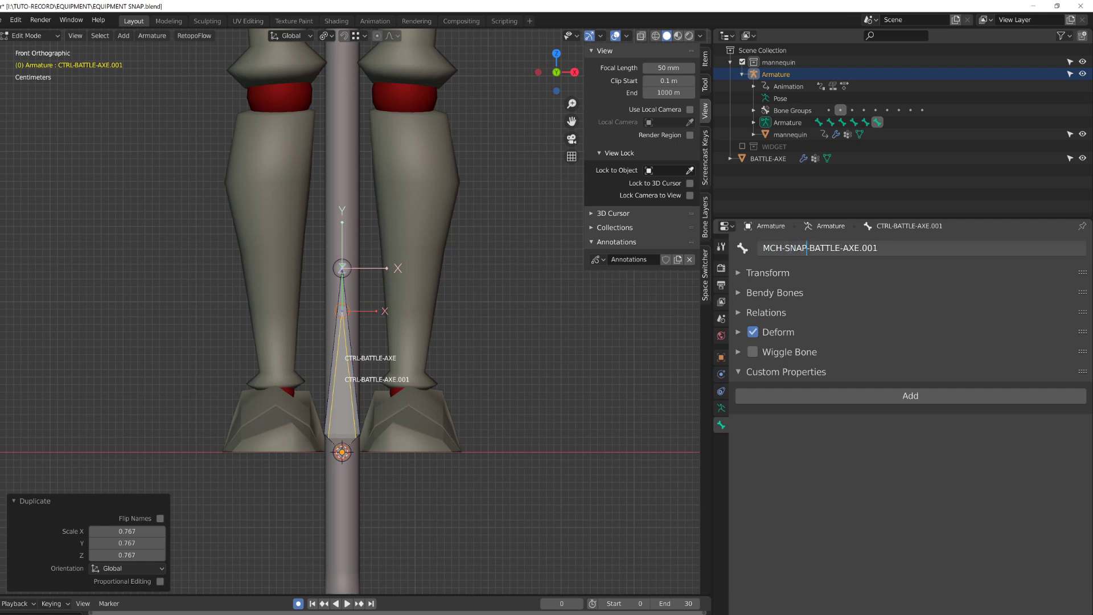
key("BackSpace")
key("Return")
key("Tab")
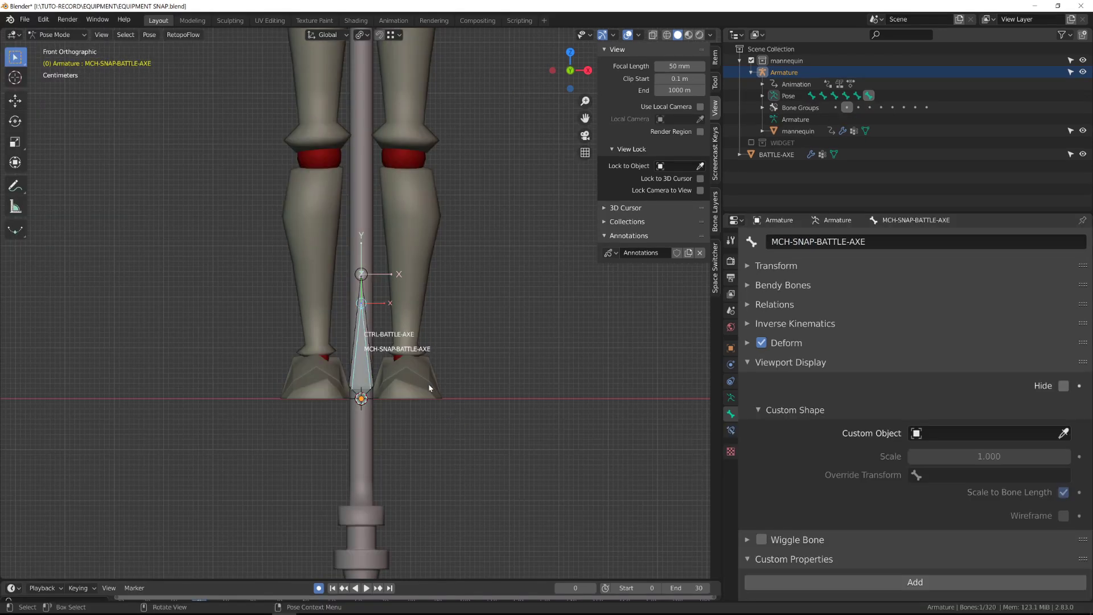
In Edit Mode, parent the CTRL-BATTLE-AXE bone to the MCH-SNAP-BATTLE-AXE bone with Keep Offset.
scroll(429, 387, "up", 2)
key("Tab")
left_click(370, 339)
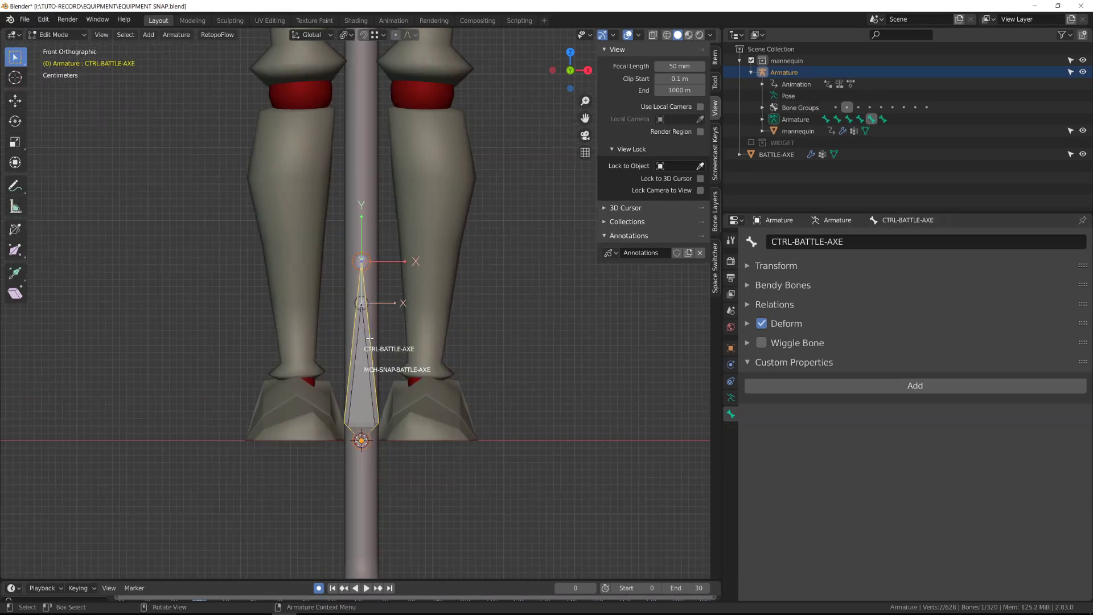
key("ctrl+p")
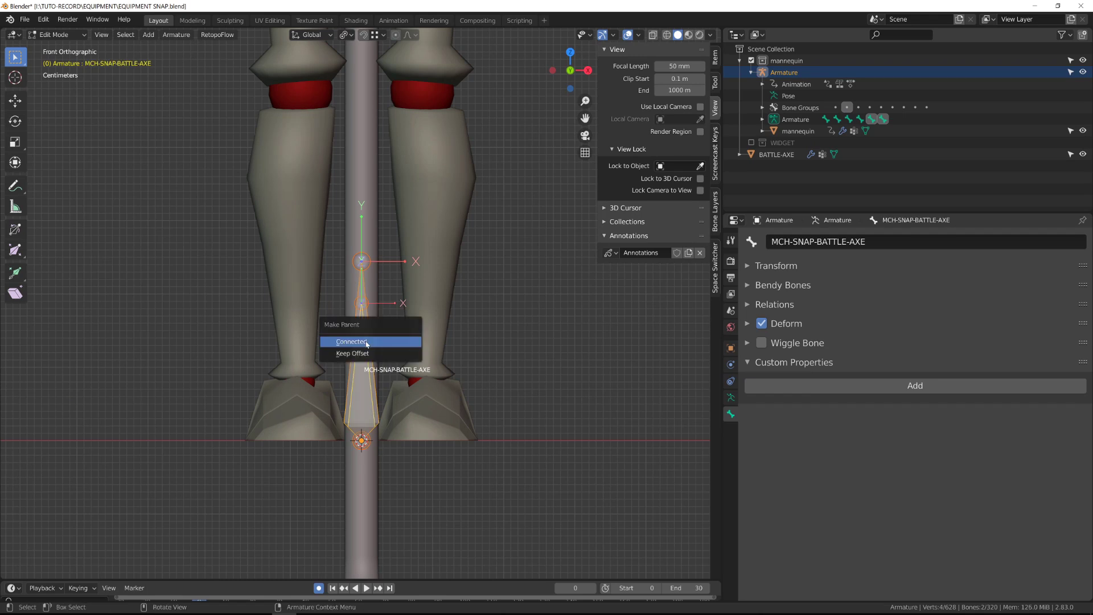
left_click(365, 345)
In Pose Mode, trial-move the MCH-SNAP-BATTLE-AXE and CTRL-BATTLE-AXE bones to test the parenting, and cancel the moves.
key("Tab")
left_click(357, 363)
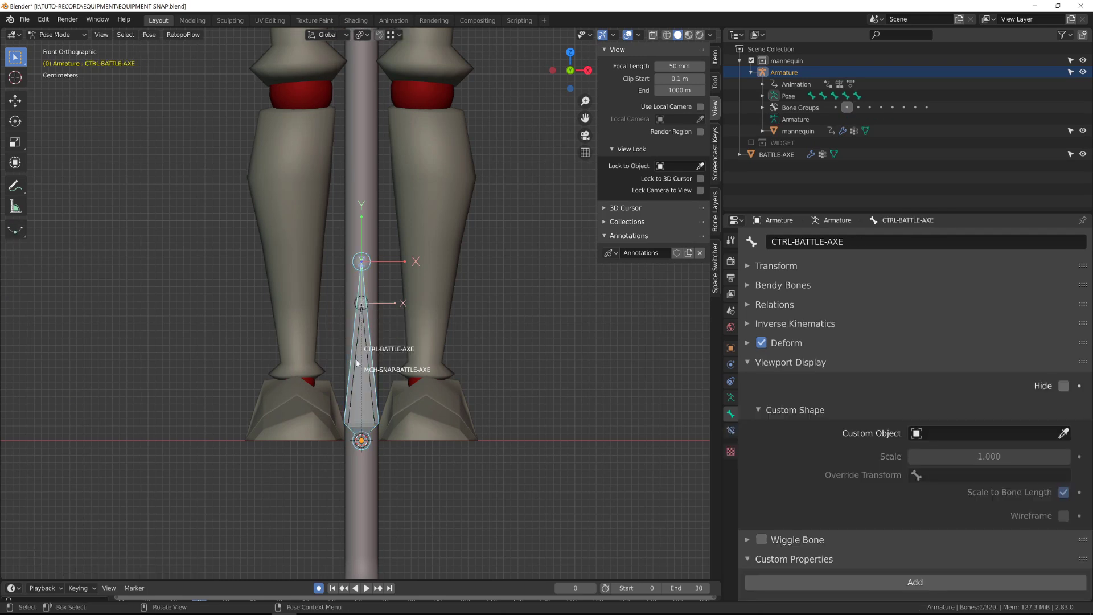
left_click(355, 371)
key("g")
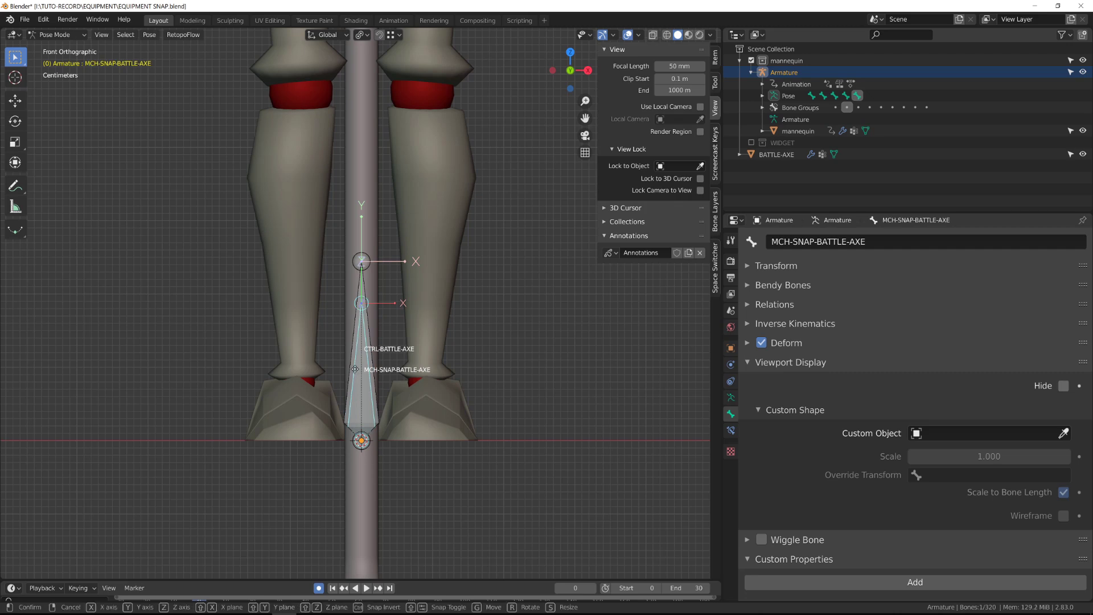
right_click(351, 326)
left_click(352, 327)
scroll(352, 326, "down", 5)
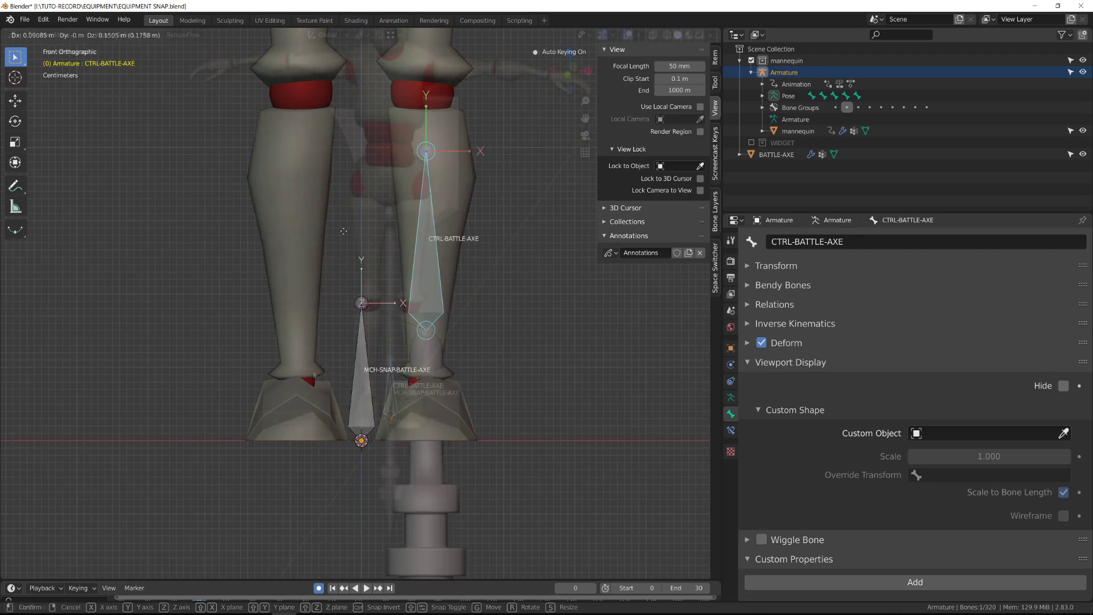
In Edit Mode, duplicate the MCH-SNAP-BATTLE-AXE bone in front view and place the copy at the mannequin's right hand.
middle_click_drag(325, 363, 407, 388, "shift")
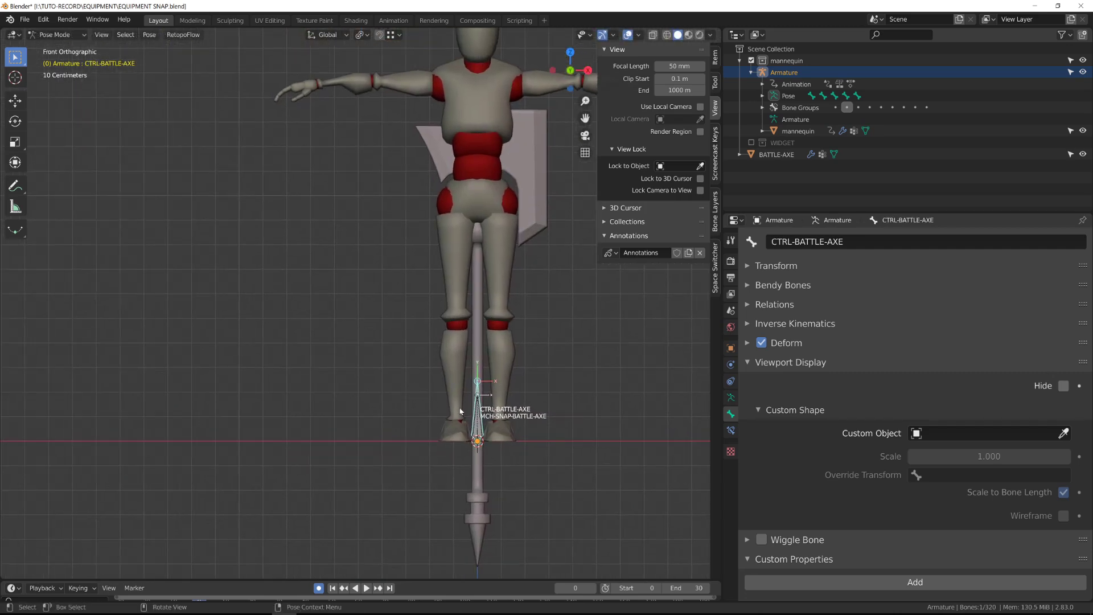
key("Tab")
scroll(497, 431, "up", 1)
scroll(325, 363, "down", 3)
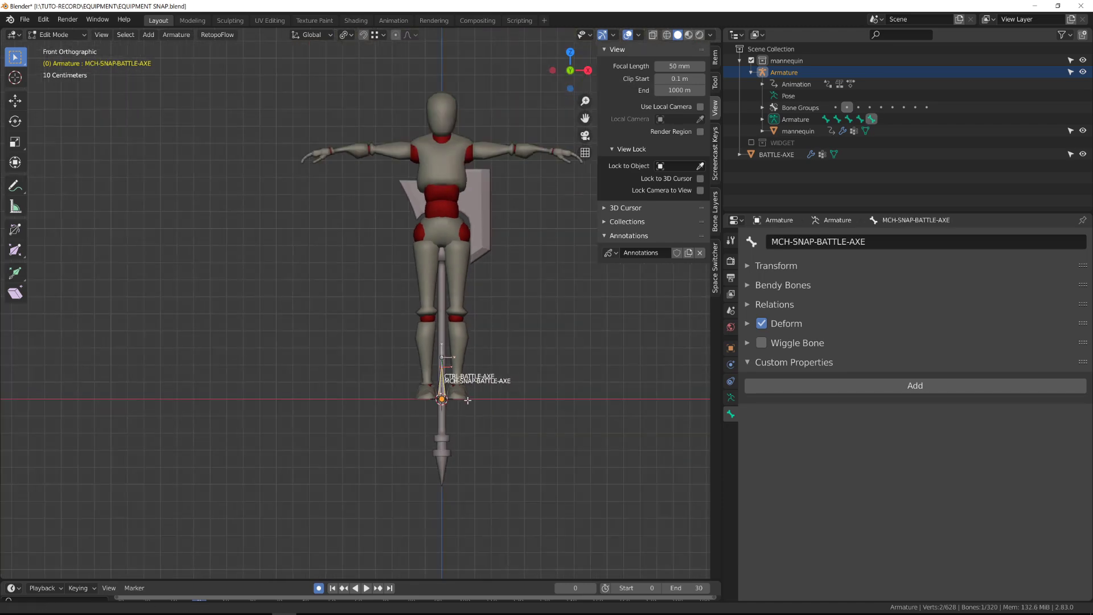
key("shift+d")
left_click(343, 232)
key("KP_3")
key("ctrl+KP_3")
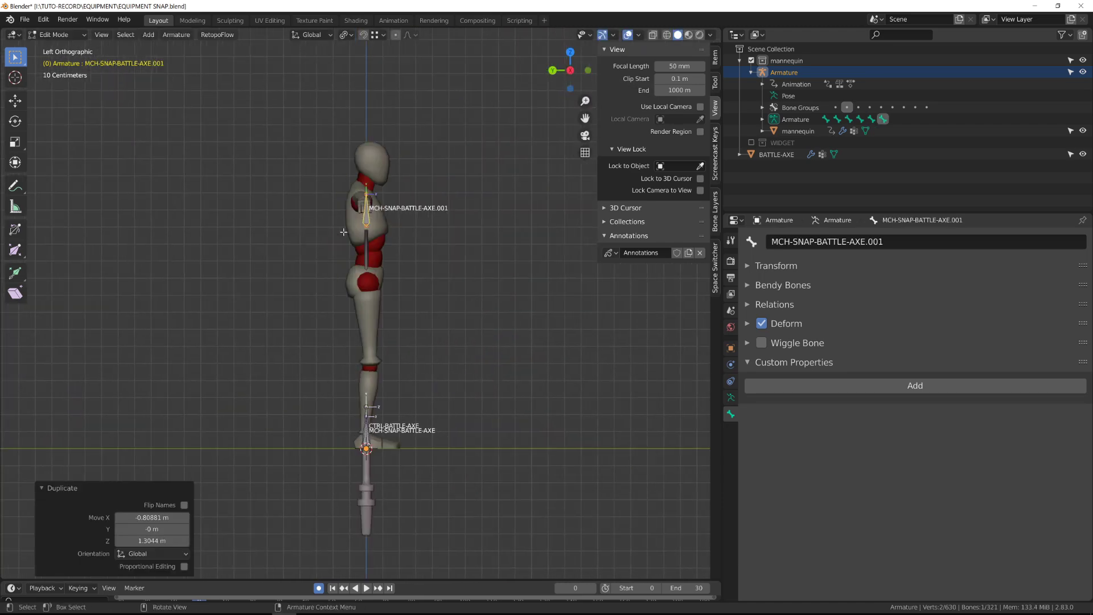
Rotate the duplicated bone horizontal in left view, and position it across the right palm in left and top views.
key("r")
left_click(452, 276)
key("g")
left_click(435, 251)
key("g")
left_click(437, 243)
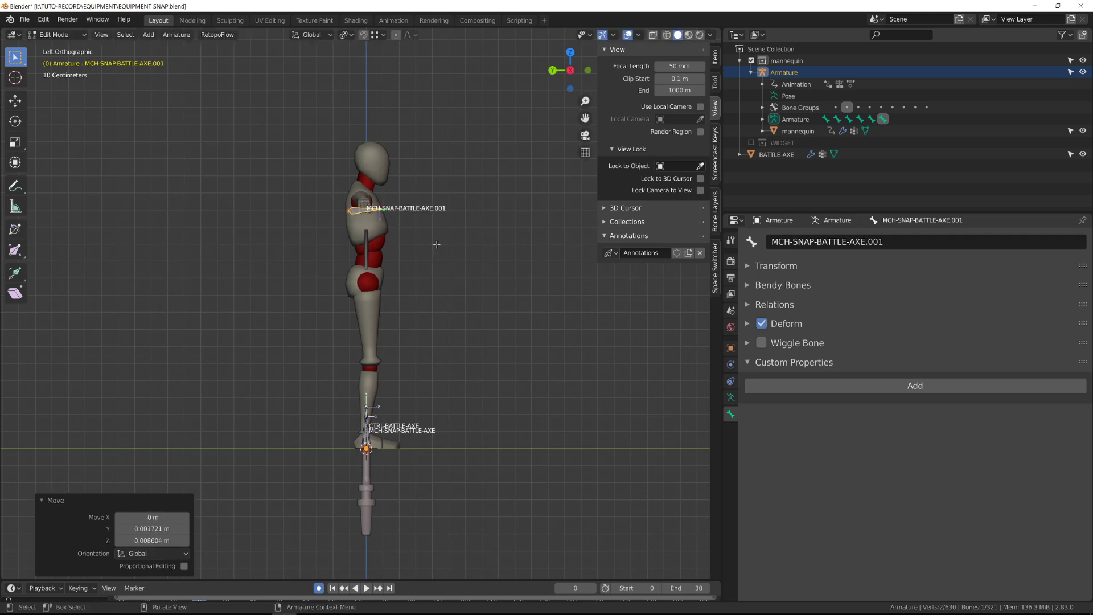
middle_click_drag(436, 242, 336, 268)
key("KP_7")
key("g")
left_click(342, 298)
Rename the duplicated bone MCH-SNAP-BATTLE-AXE-HAND.R and return to Pose Mode.
left_click(843, 241)
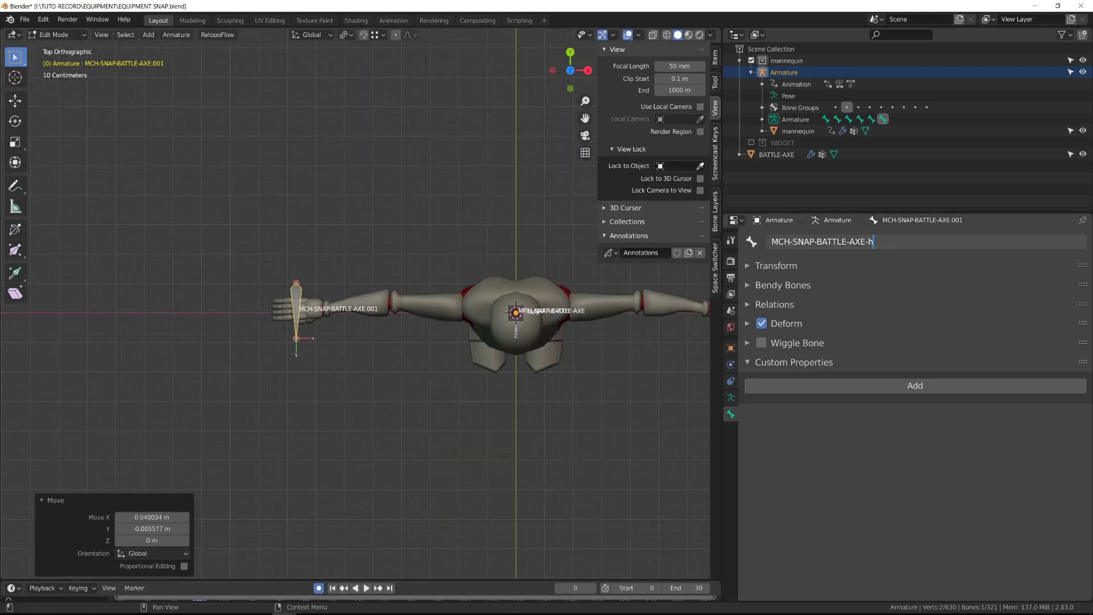
type("MCH-SNAP-BATTLE-AXE-HAND.R")
key("Return")
middle_click_drag(486, 403, 478, 259)
key("Tab")
scroll(499, 333, "up", 3)
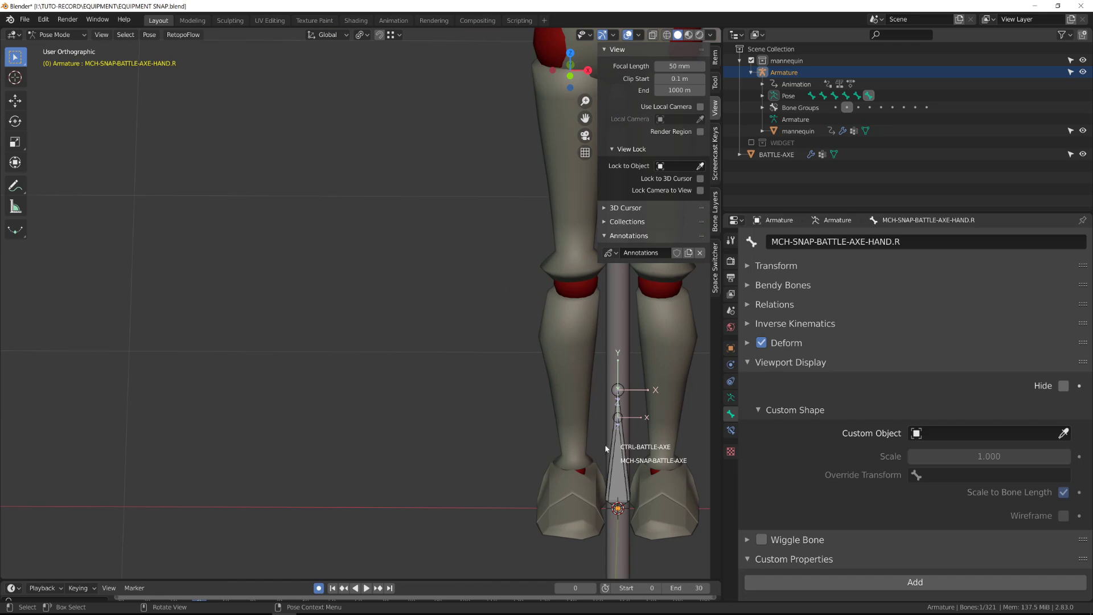
Hide the CTRL-BATTLE-AXE bone and give MCH-SNAP-BATTLE-AXE a Copy Transforms constraint targeting MCH-SNAP-BATTLE-AXE-HAND.R.
key("h")
scroll(462, 364, "down", 6)
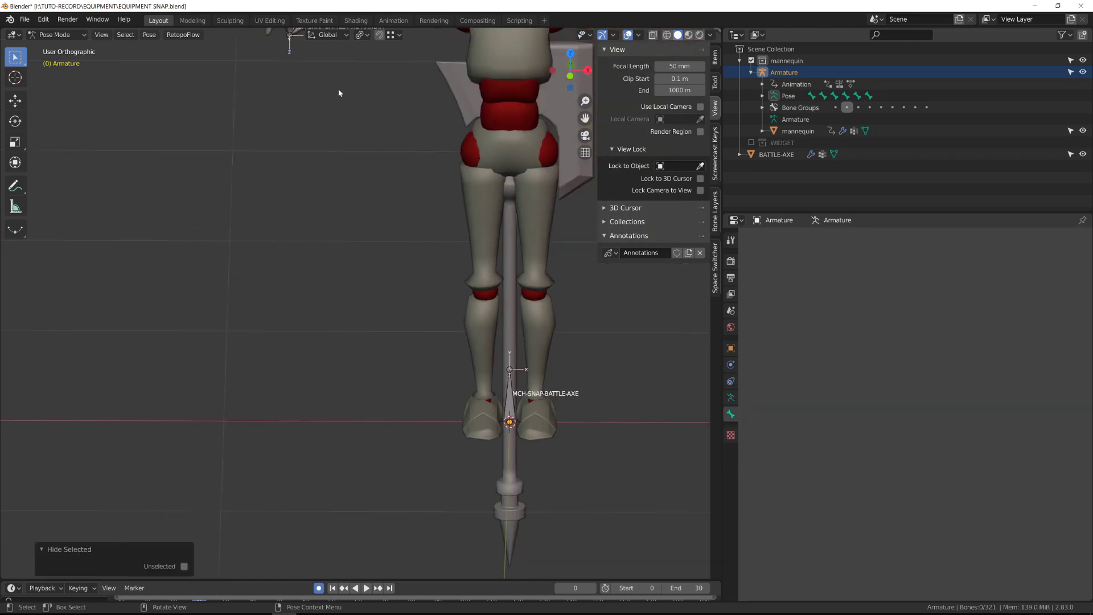
left_click(320, 143)
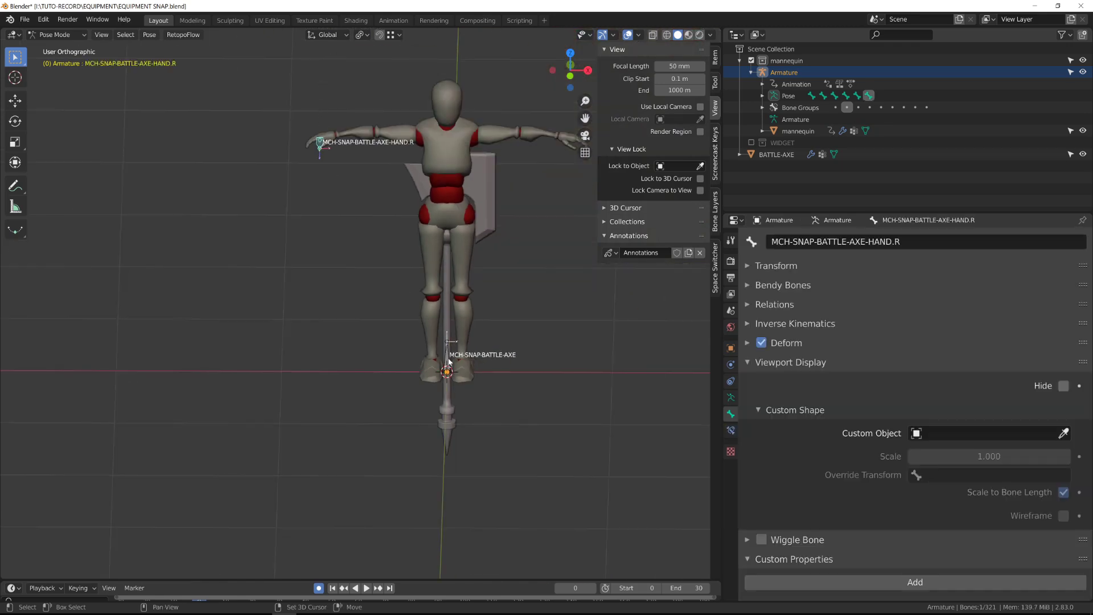
key("shift+ctrl+c")
left_click(498, 358)
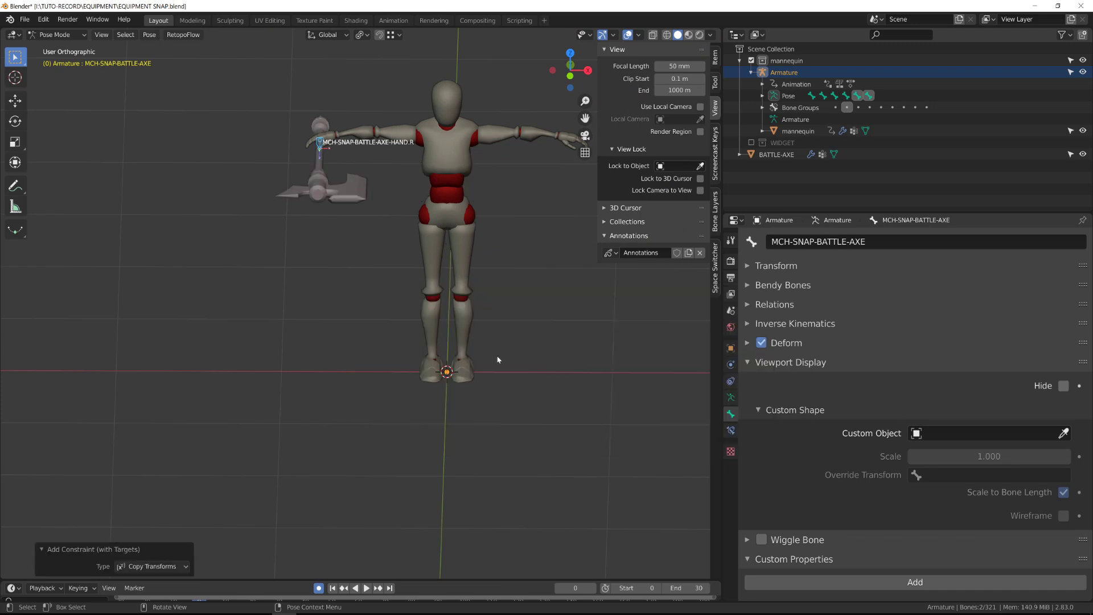
Test the Copy Transforms constraint by varying its influence, and bring the influence back to 1.000.
left_click(731, 431)
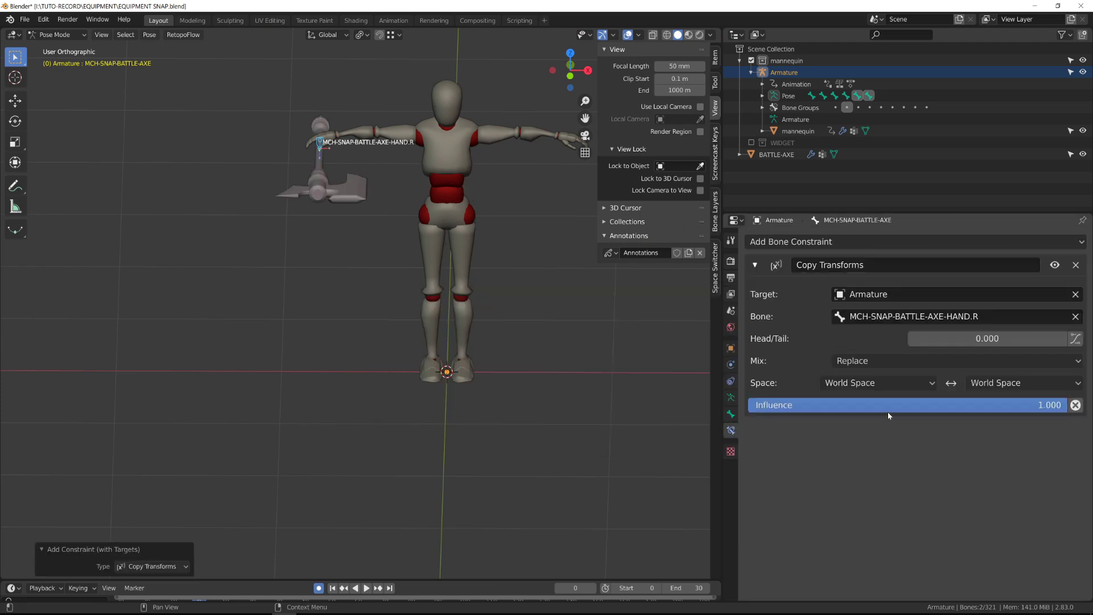
left_click_drag(888, 416, 627, 416)
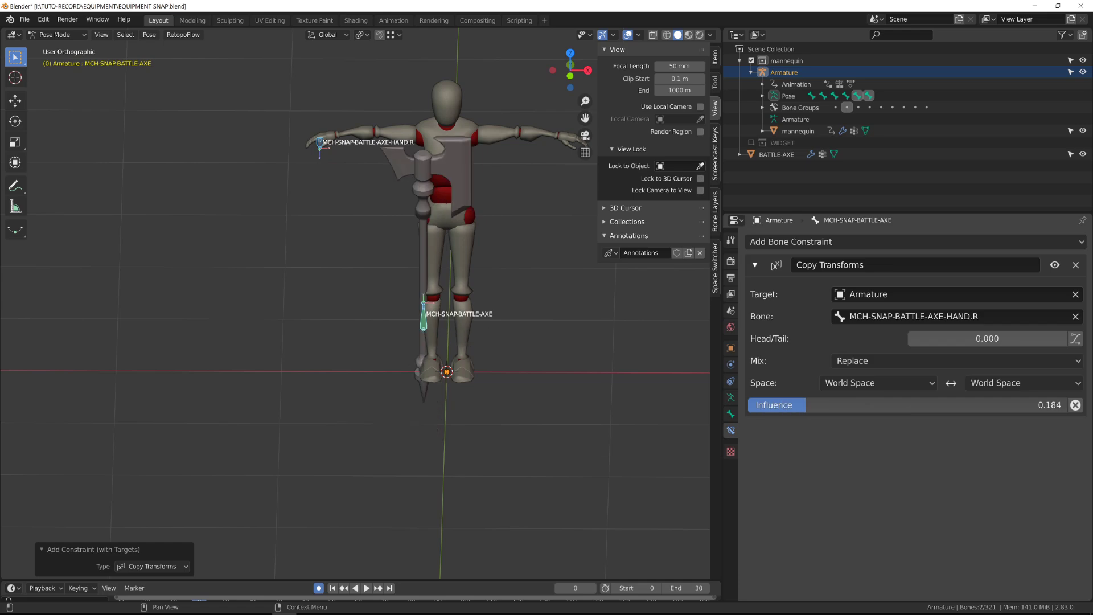
left_click_drag(805, 404, 1063, 404)
scroll(368, 209, "up", 4)
middle_click_drag(362, 213, 403, 438, "shift")
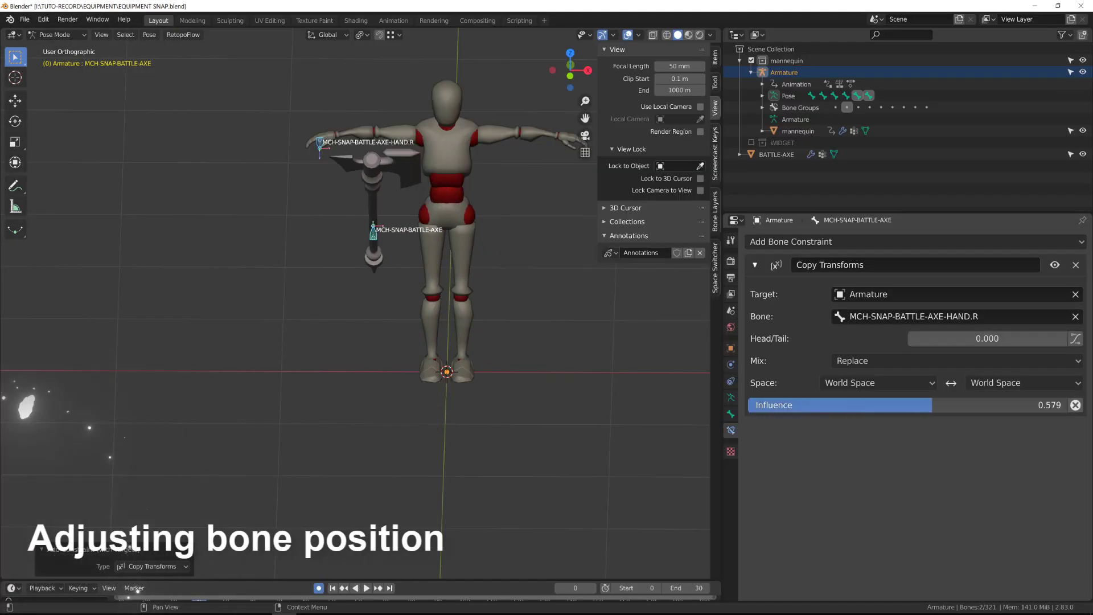
left_click_drag(933, 405, 806, 405)
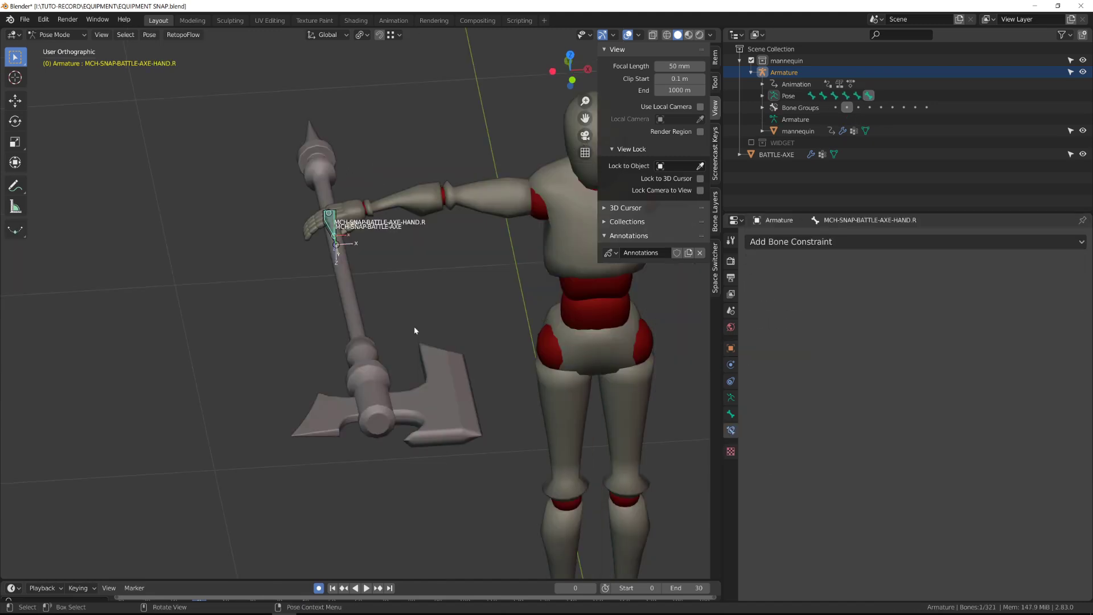
Rotate the MCH-SNAP-BATTLE-AXE-HAND.R bone about -159° around its local Y axis to turn the axe blade outward.
key("KP_1")
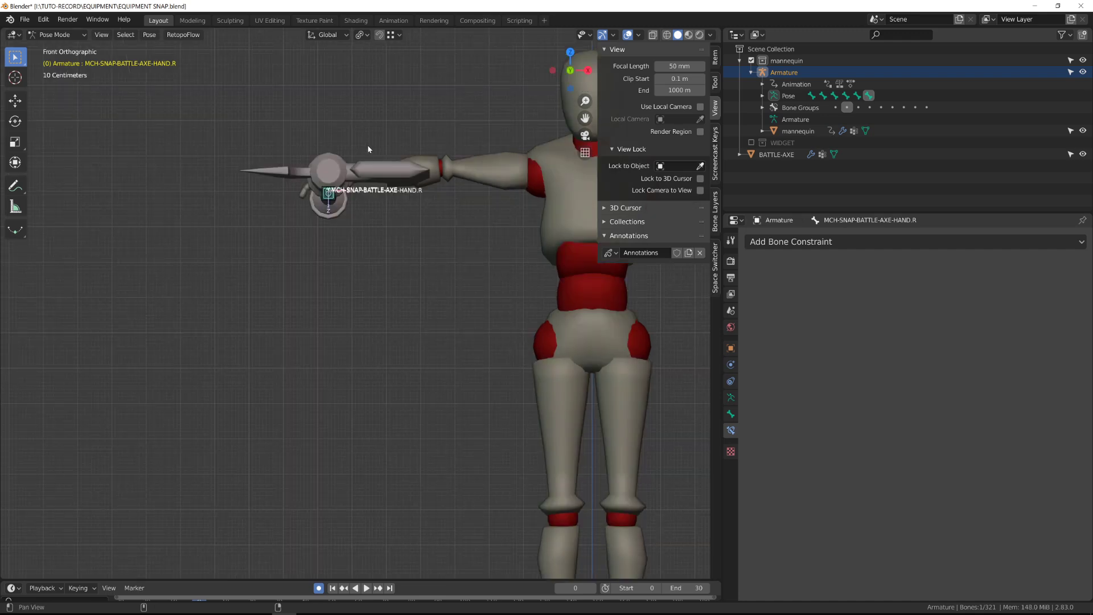
middle_click_drag(368, 149, 419, 183, "shift")
key("r")
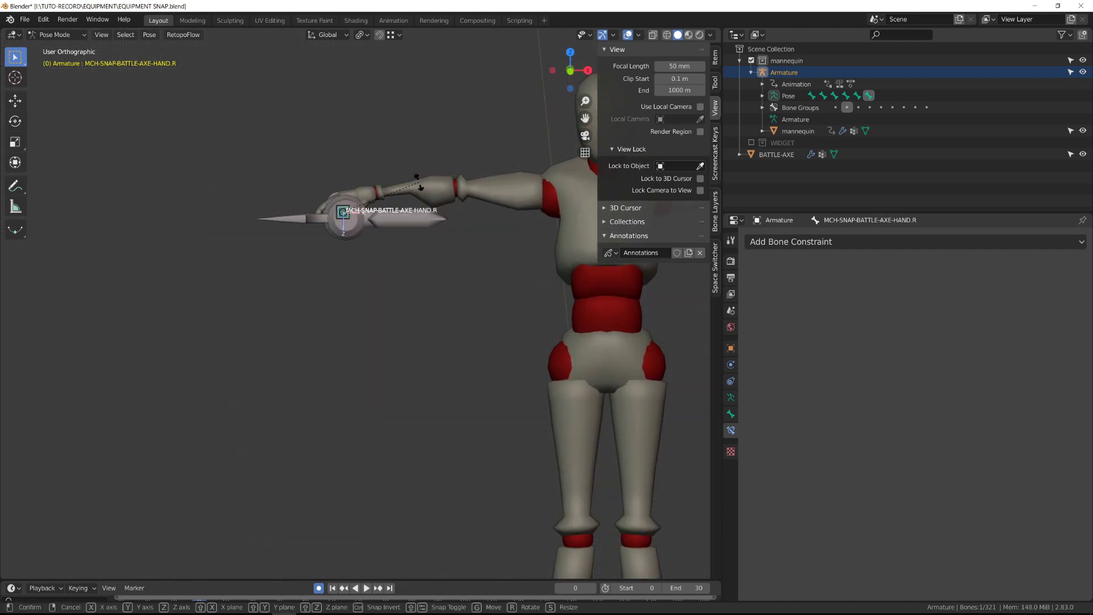
key("y")
key("y")
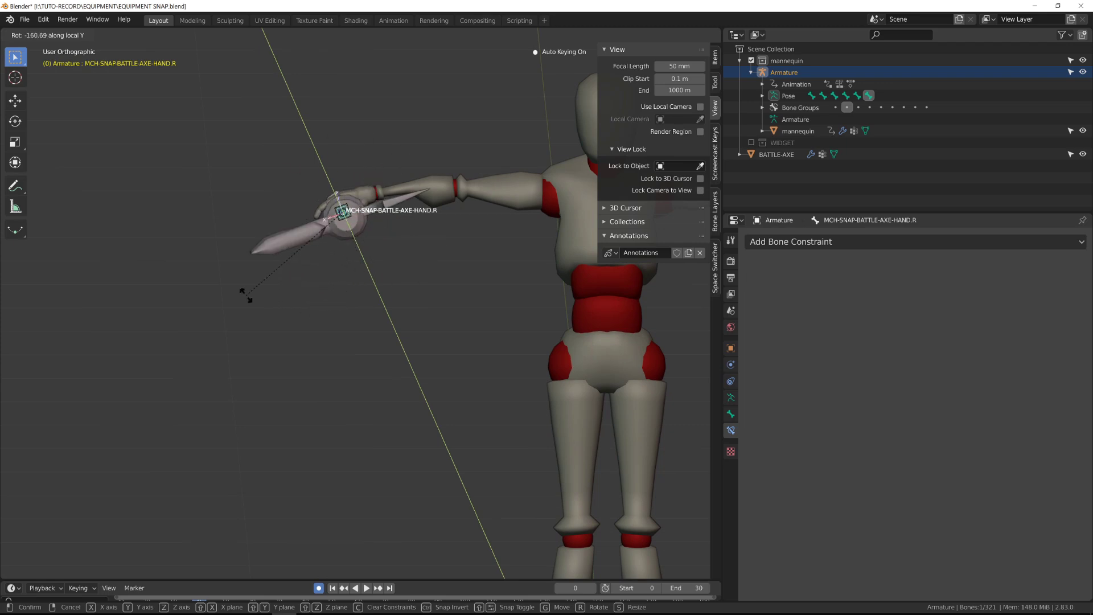
left_click(250, 297)
Move the MCH-SNAP-BATTLE-AXE-HAND.R bone so the axe handle sits in the palm of the right hand.
middle_click_drag(303, 296, 263, 295)
scroll(279, 280, "up", 3)
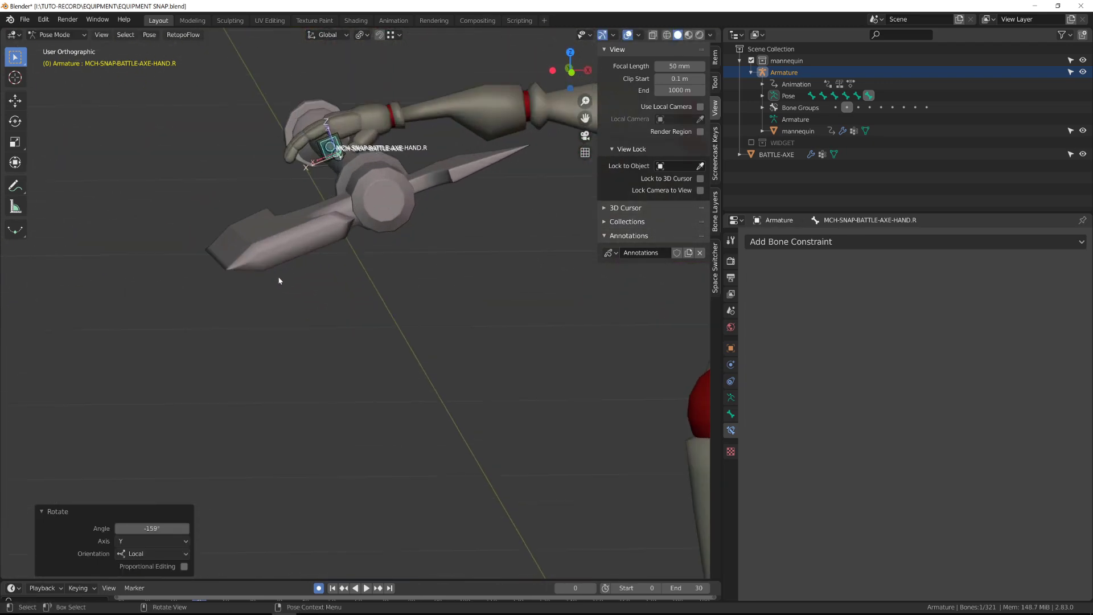
middle_click_drag(288, 253, 303, 212)
key("g")
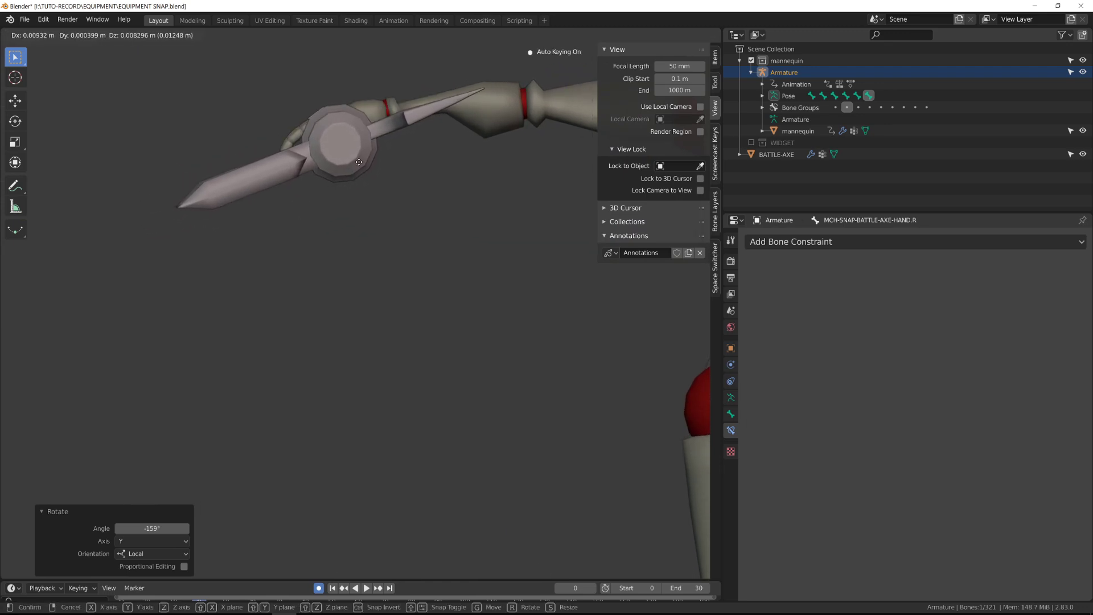
left_click(362, 166)
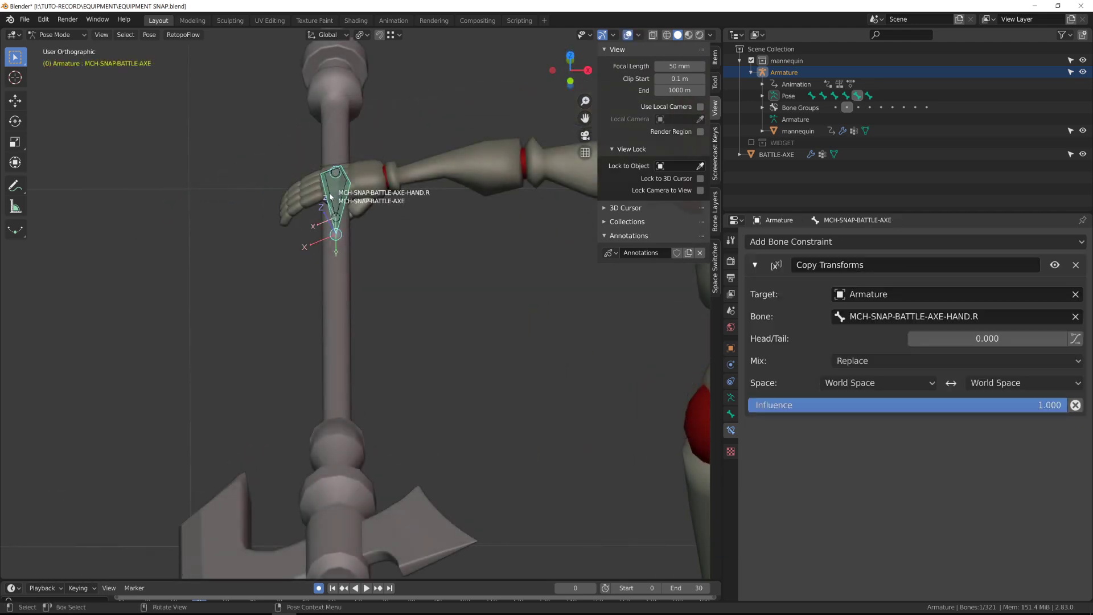
Apply the pose of the MCH-SNAP-BATTLE-AXE-HAND.R bone as its rest pose, with Selected Only enabled.
left_click(330, 196)
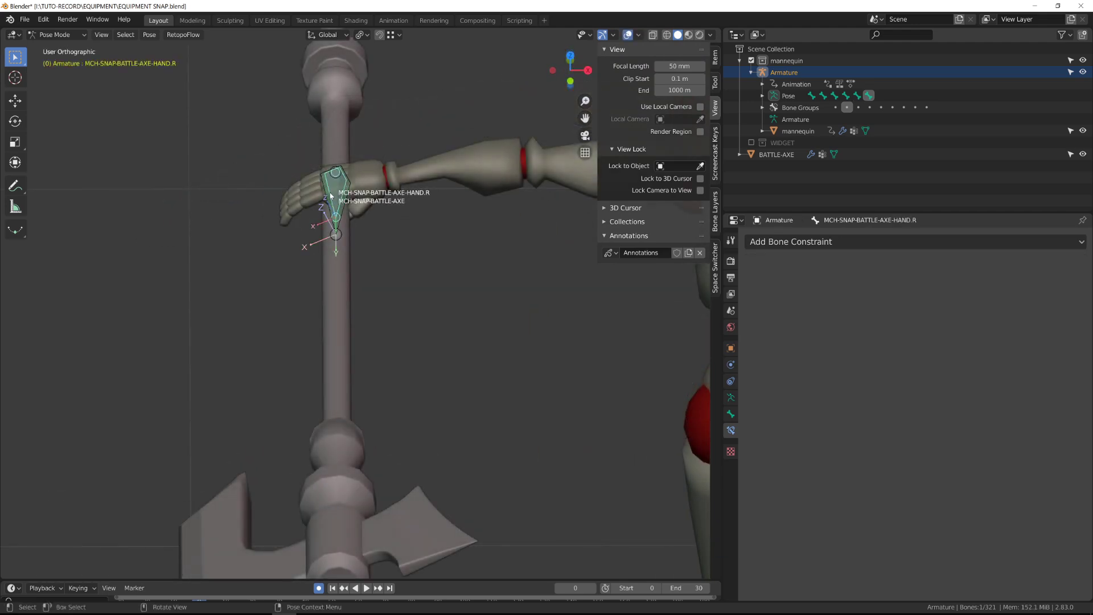
left_click(730, 397)
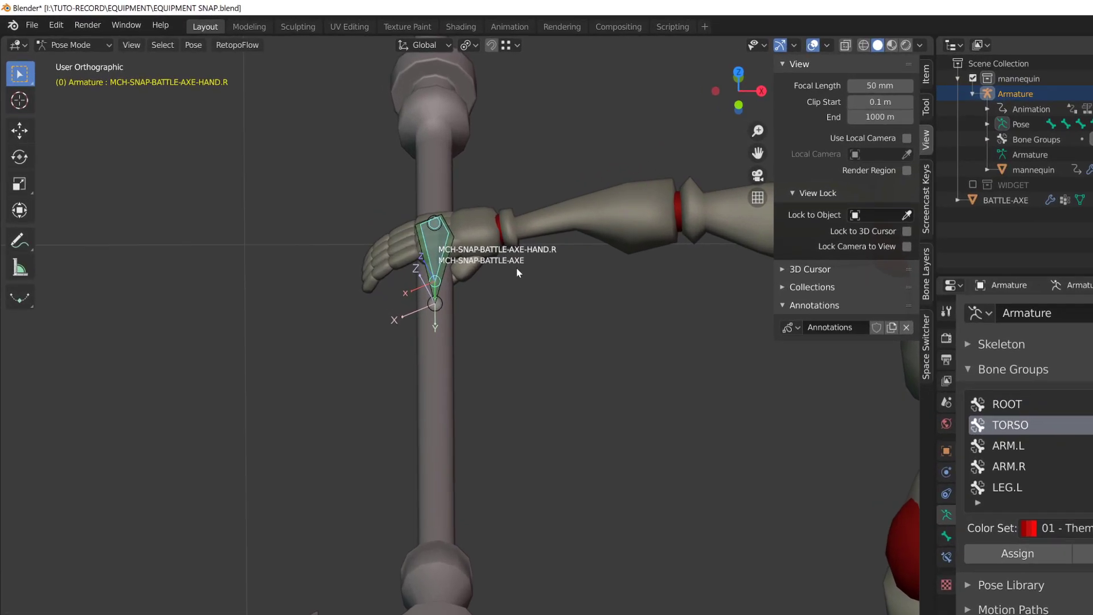
key("ctrl+a")
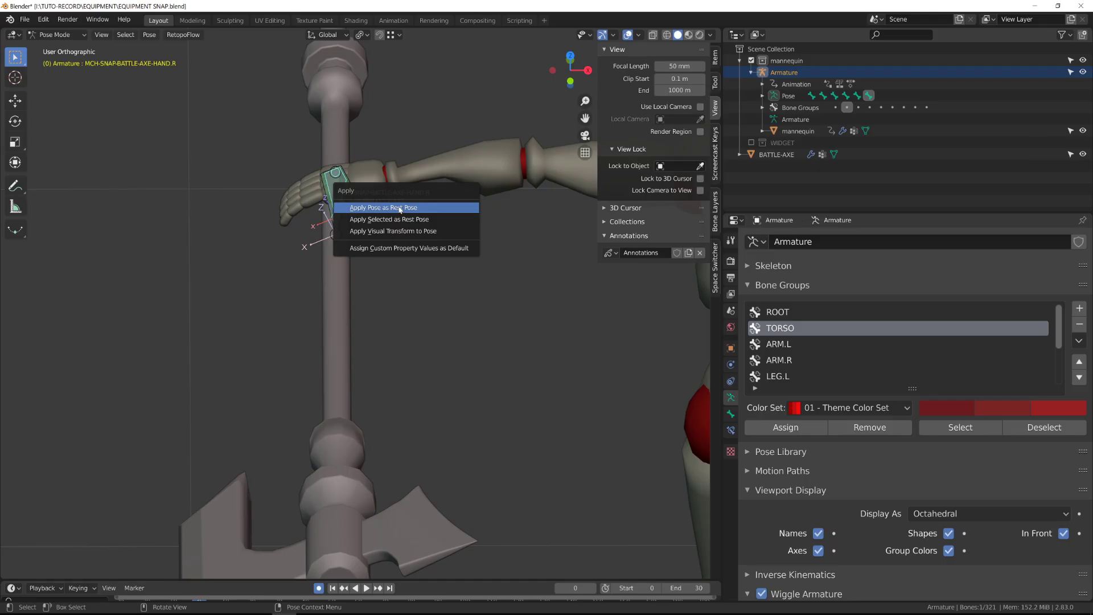
left_click(397, 208)
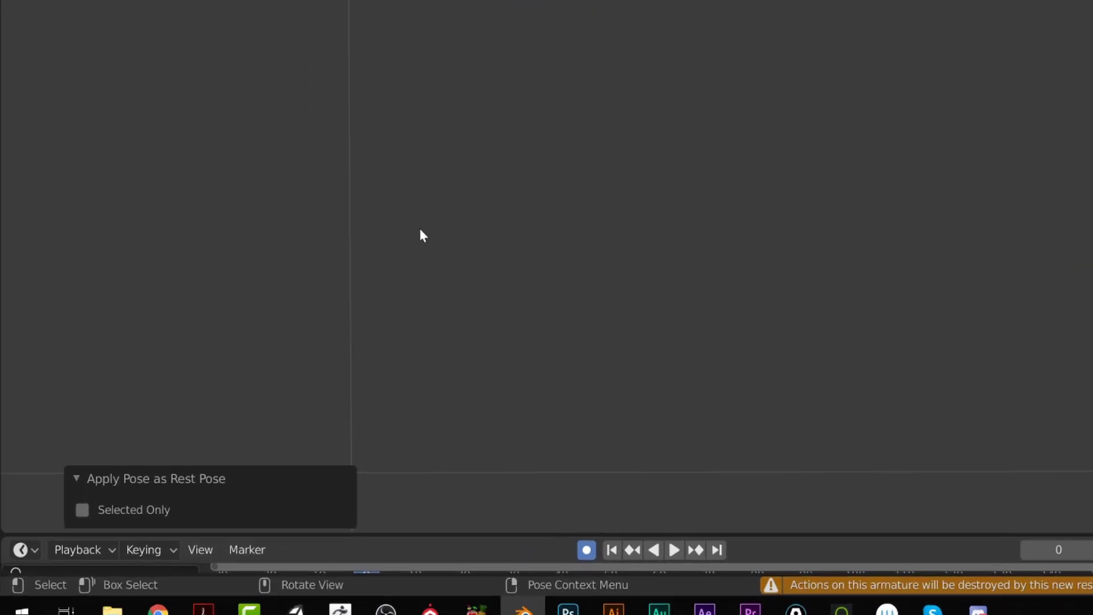
left_click(102, 503)
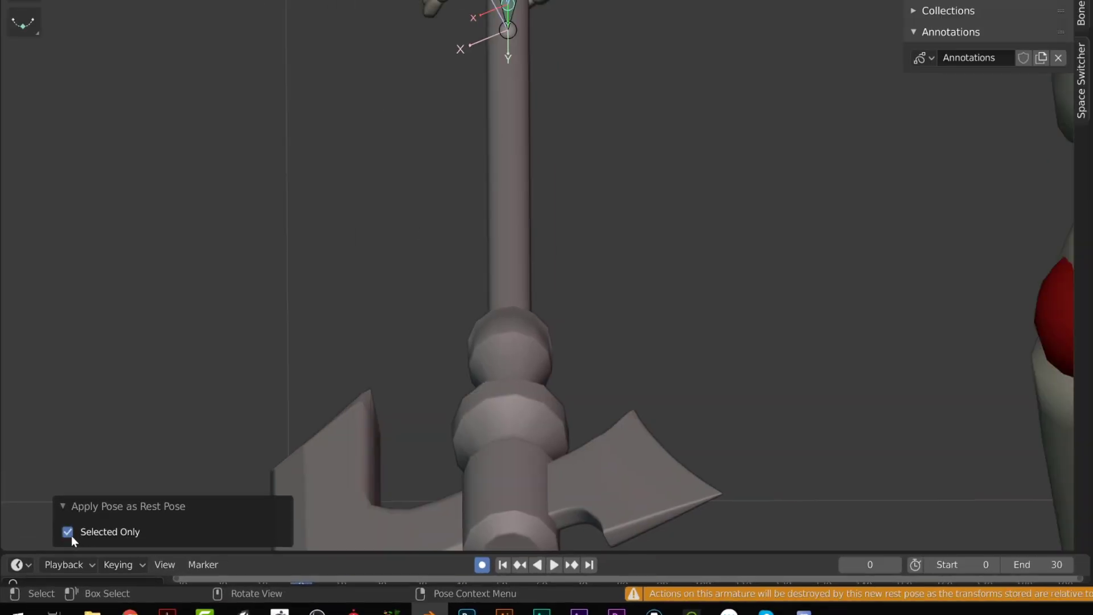
Switch between Edit Mode and Pose Mode to compare the right-hand snap bone's rest position with its pose.
middle_click_drag(234, 461, 354, 376)
key("Tab")
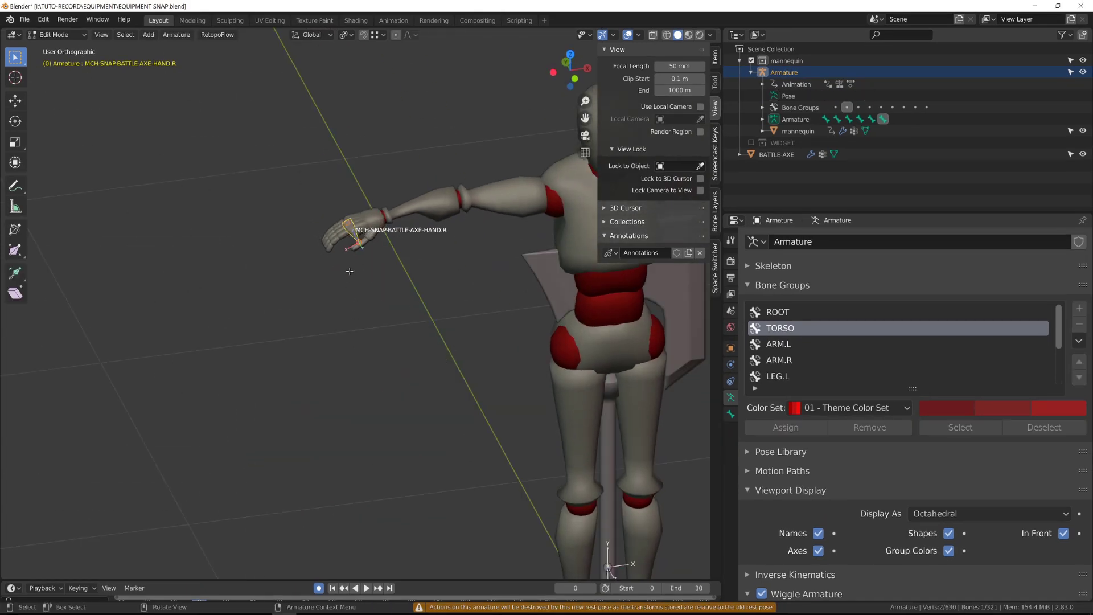
key("Tab")
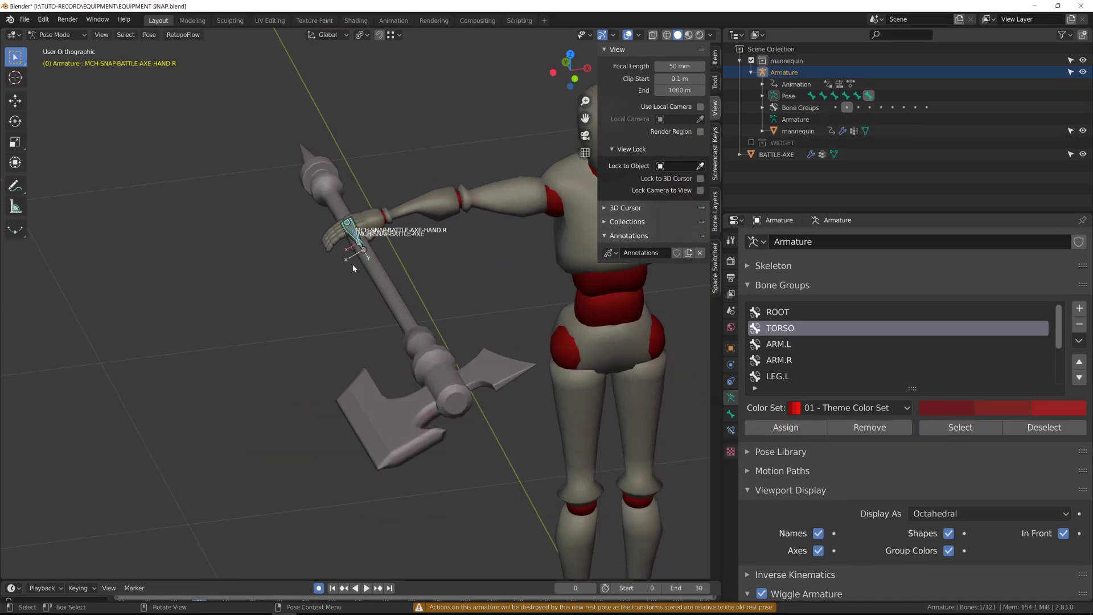
key("Tab")
key("Tab")
middle_click_drag(353, 263, 346, 234)
In Edit Mode, symmetrize the MCH-SNAP-BATTLE-AXE-HAND.R bone from -X to +X and return to Pose Mode.
key("Tab")
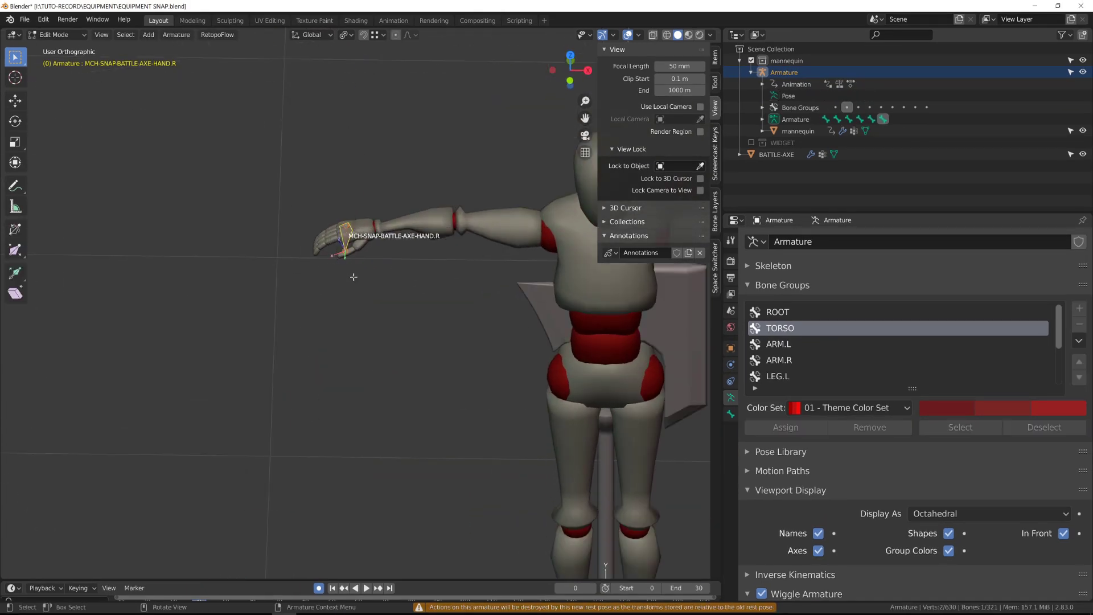
right_click(348, 231)
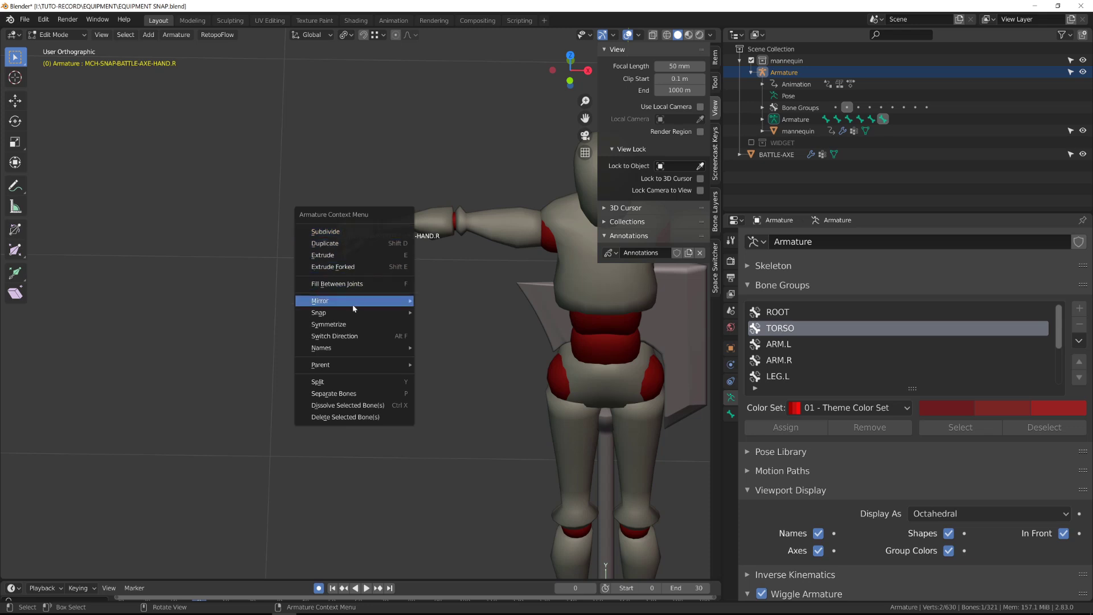
left_click(352, 325)
scroll(351, 325, "down", 3)
middle_click_drag(578, 358, 355, 343, "shift")
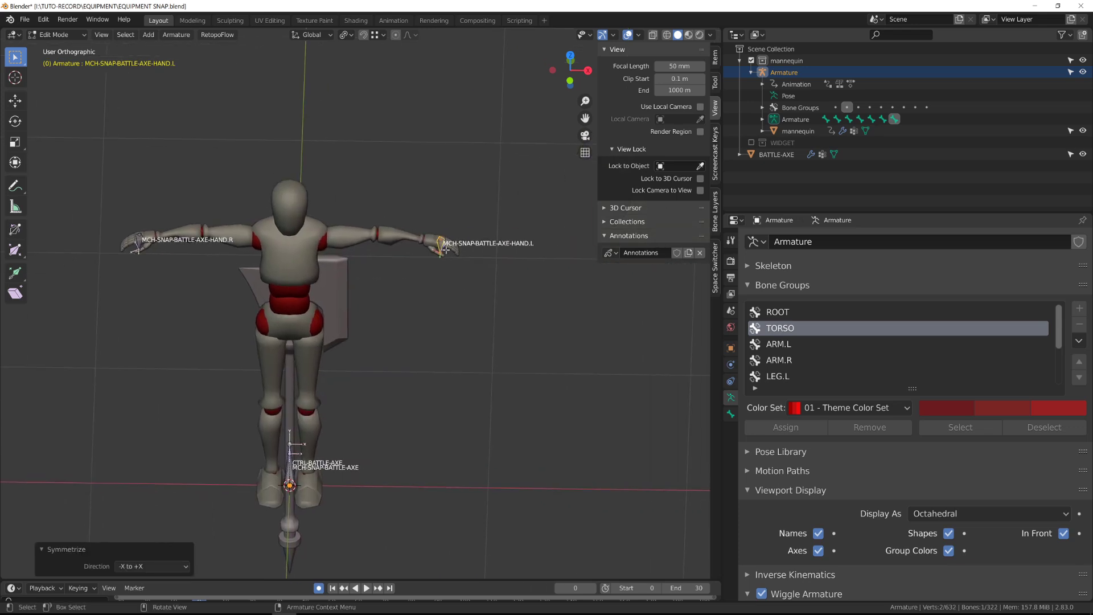
scroll(441, 253, "up", 2)
key("Tab")
scroll(387, 279, "down", 4)
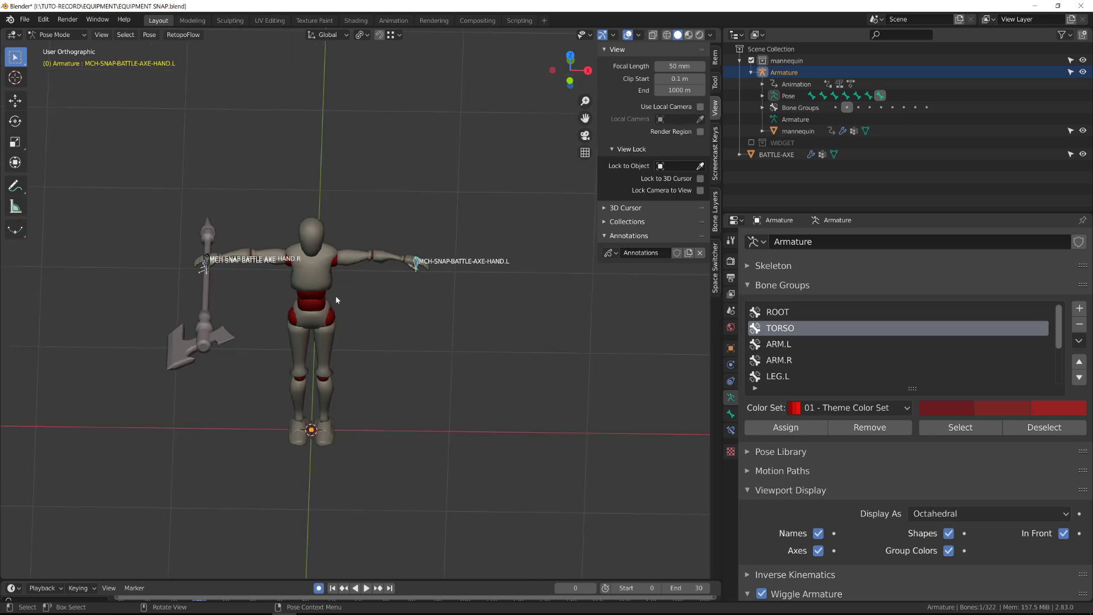
Add a second Copy Transforms constraint to the MCH-SNAP-BATTLE-AXE bone, targeting MCH-SNAP-BATTLE-AXE-HAND.L.
scroll(464, 251, "up", 3)
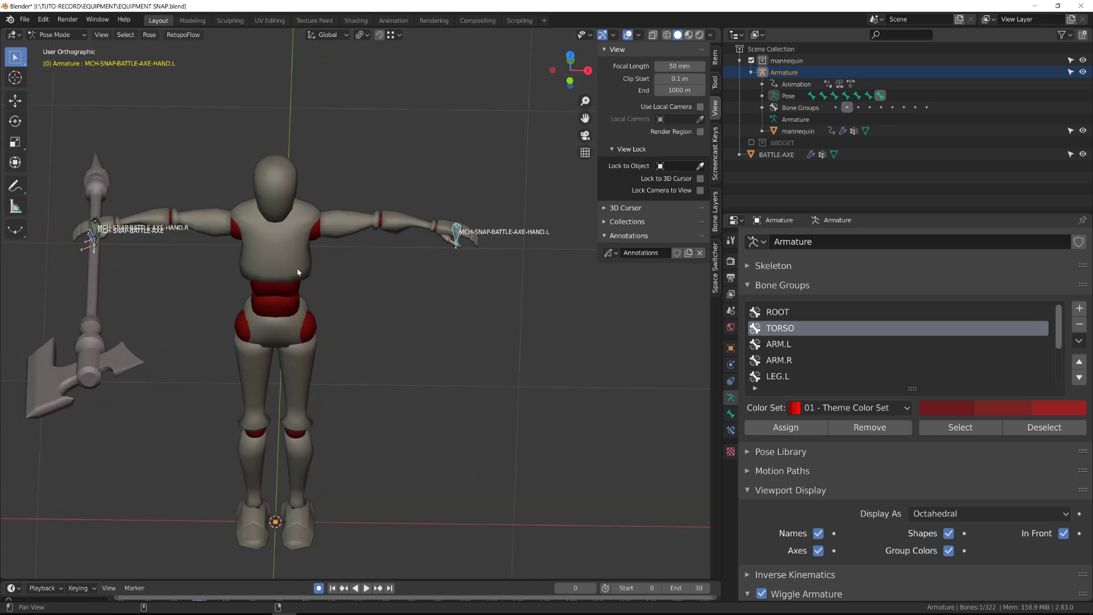
middle_click_drag(297, 272, 544, 281, "shift")
scroll(375, 308, "up", 5)
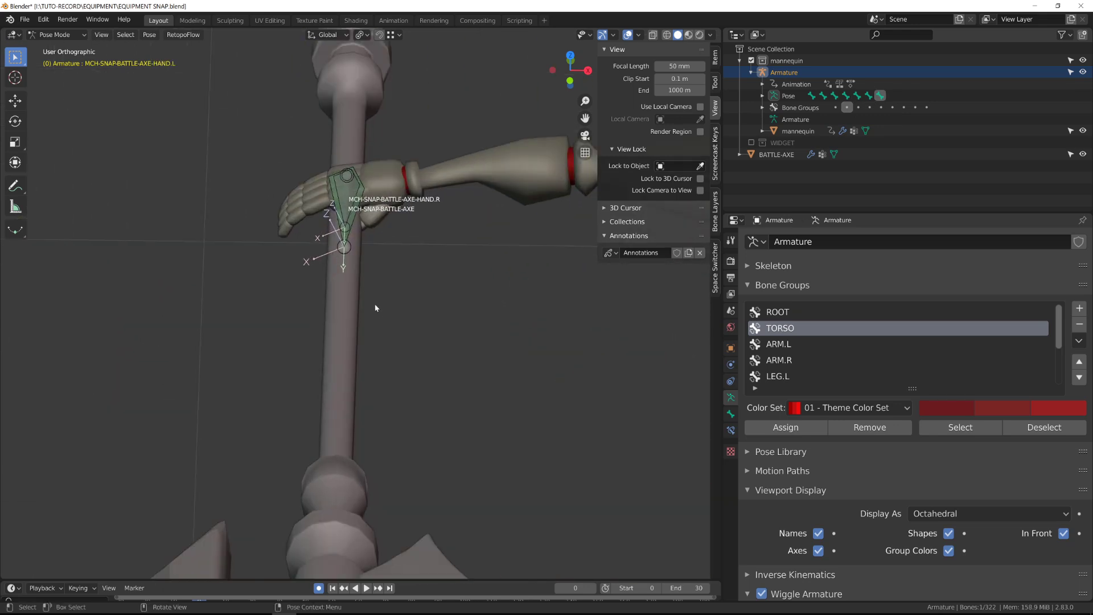
key("ctrl+shift+c")
left_click(357, 235)
scroll(493, 305, "down", 5)
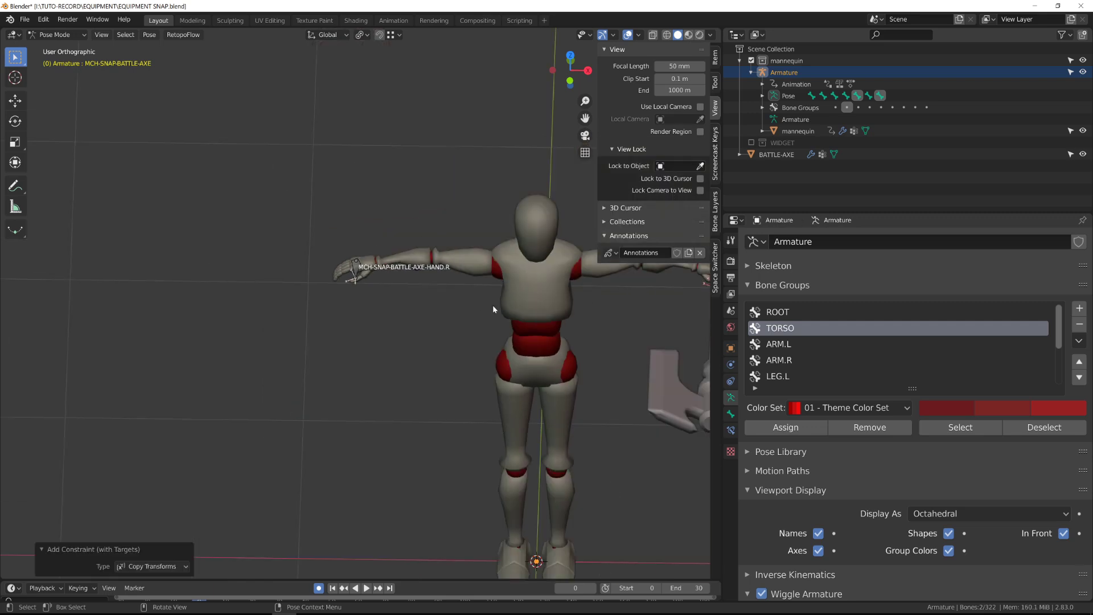
Select the MCH-SNAP-BATTLE-AXE-HAND.L bone, rotate it around its local Y axis and fine-tune its angle in the left hand.
scroll(493, 309, "down", 4)
middle_click_drag(524, 335, 310, 341, "shift")
scroll(446, 331, "up", 4)
scroll(341, 307, "up", 3)
left_click(373, 258)
key("Tab")
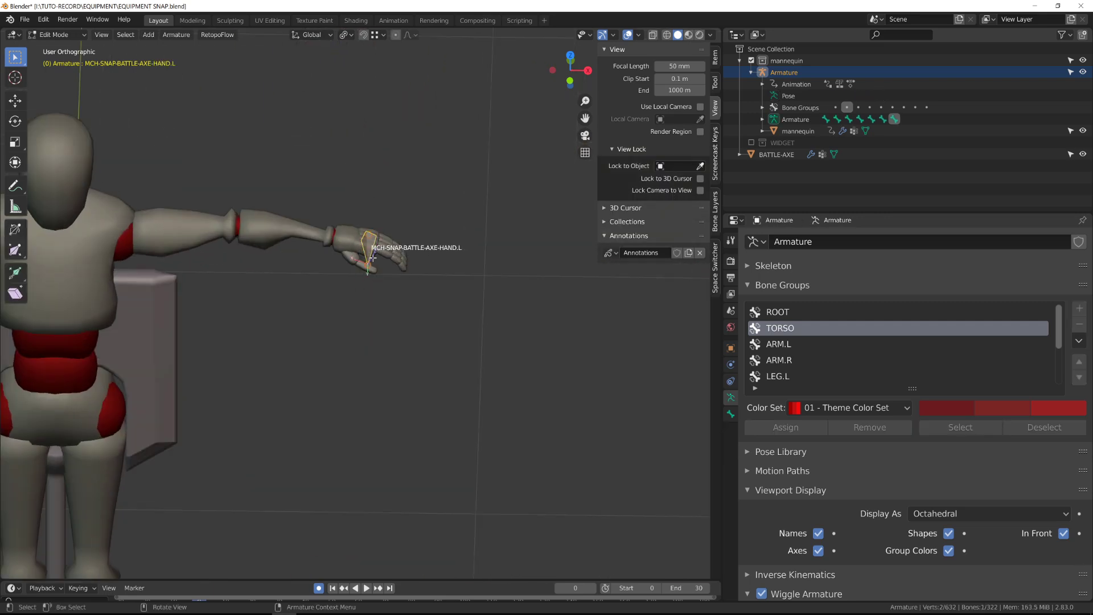
key("Tab")
middle_click_drag(413, 354, 419, 319)
key("r")
key("y")
key("y")
left_click(349, 175)
middle_click_drag(348, 174, 310, 208)
key("r")
left_click(347, 172)
Apply the pose of the MCH-SNAP-BATTLE-AXE-HAND.L bone as its rest pose, with Selected Only enabled.
key("ctrl+a")
left_click(304, 222)
left_click(45, 566)
scroll(342, 387, "down", 5)
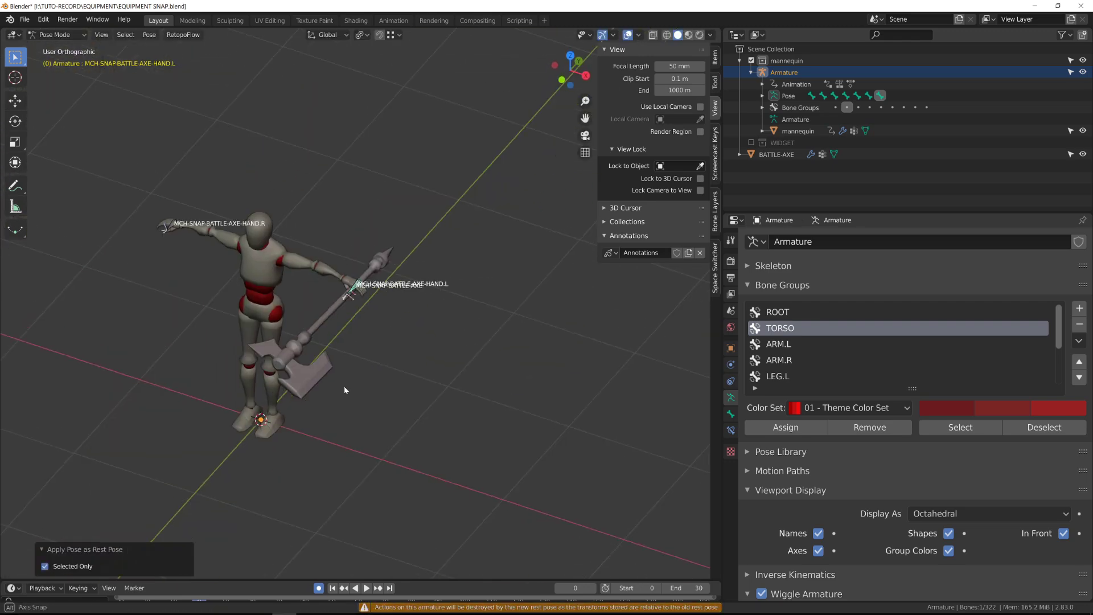
Rename the two Copy Transforms constraints of the MCH-SNAP-BATTLE-AXE bone to Copy Transforms-HAND.R and Copy Transforms-HAND.L.
middle_click_drag(344, 391, 383, 341)
key("Tab")
key("Tab")
scroll(376, 282, "up", 6)
left_click(367, 298)
left_click(731, 431)
left_click(755, 264)
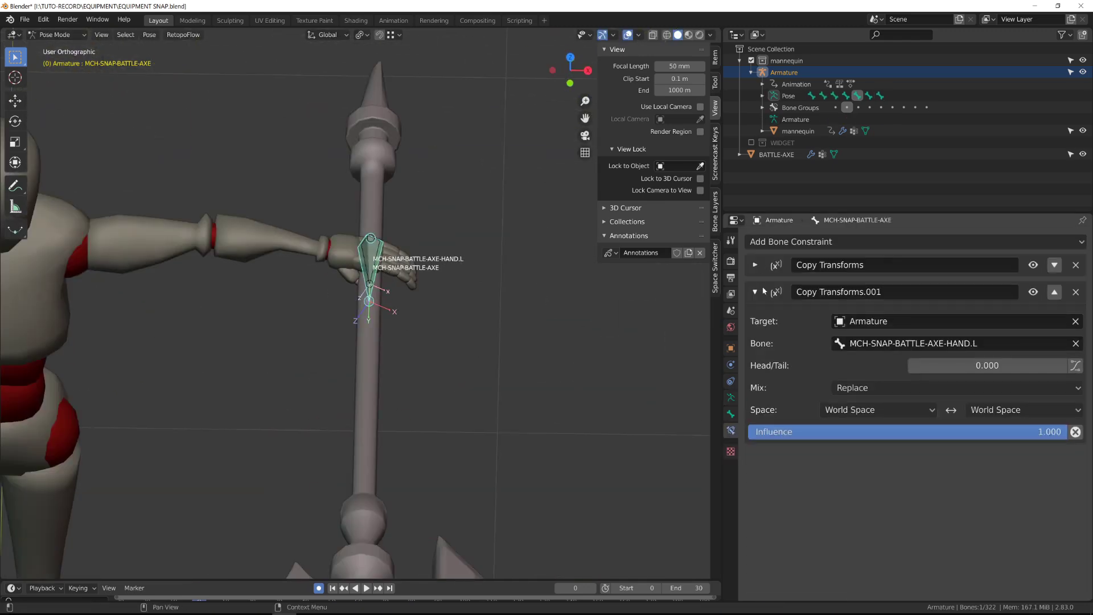
left_click(763, 291)
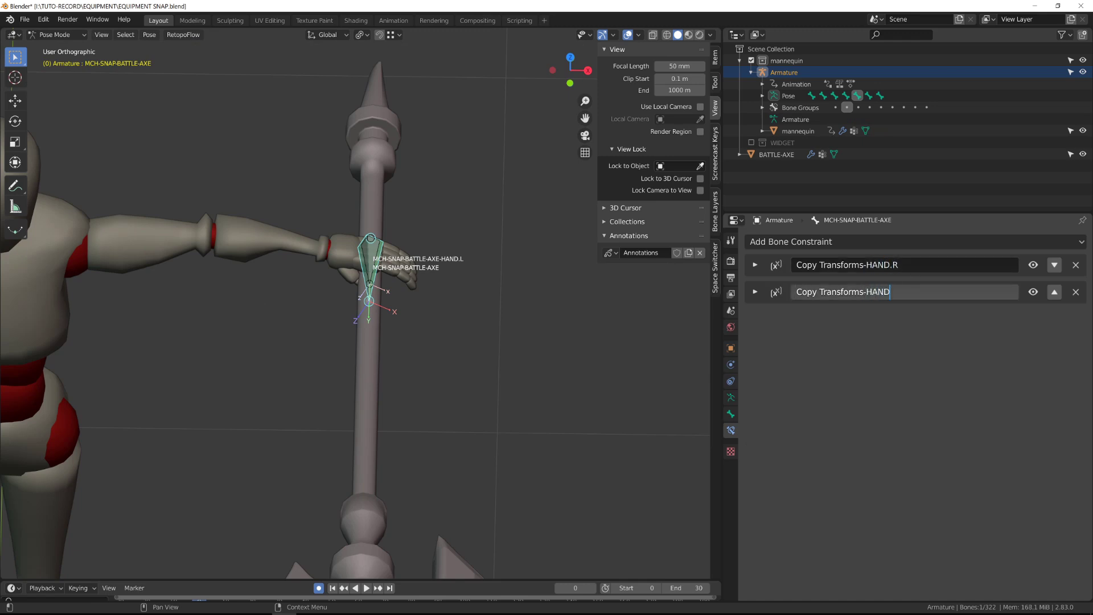
key("Return")
Toggle the HAND.L and HAND.R constraints off and on to check how the axe snaps to each hand.
left_click(1034, 293)
left_click(1033, 292)
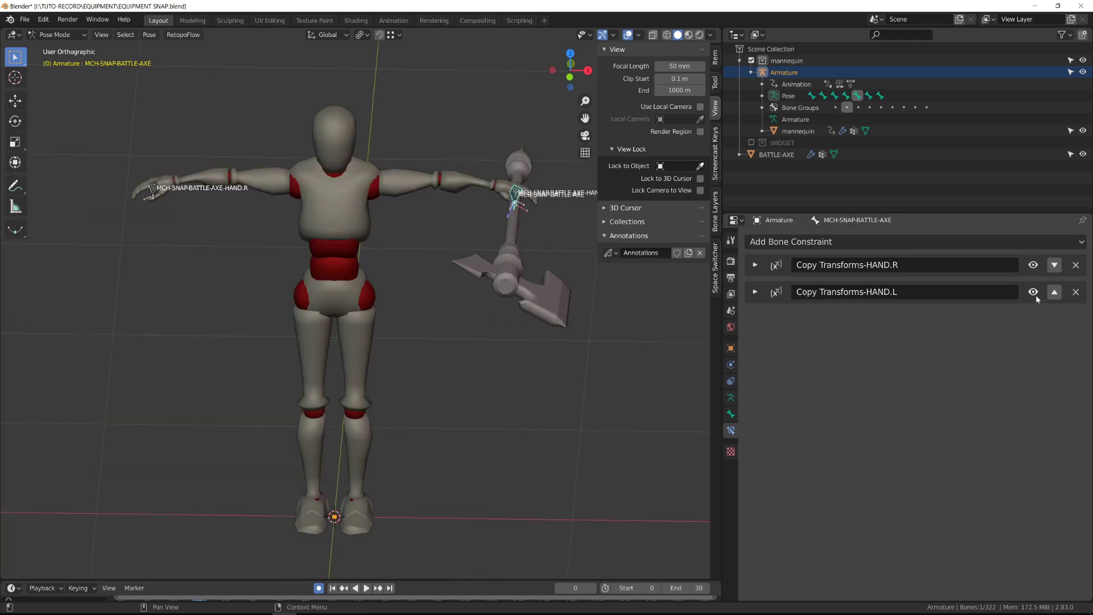
left_click(1033, 291)
left_click(1037, 270)
left_click(1036, 267)
left_click(1037, 292)
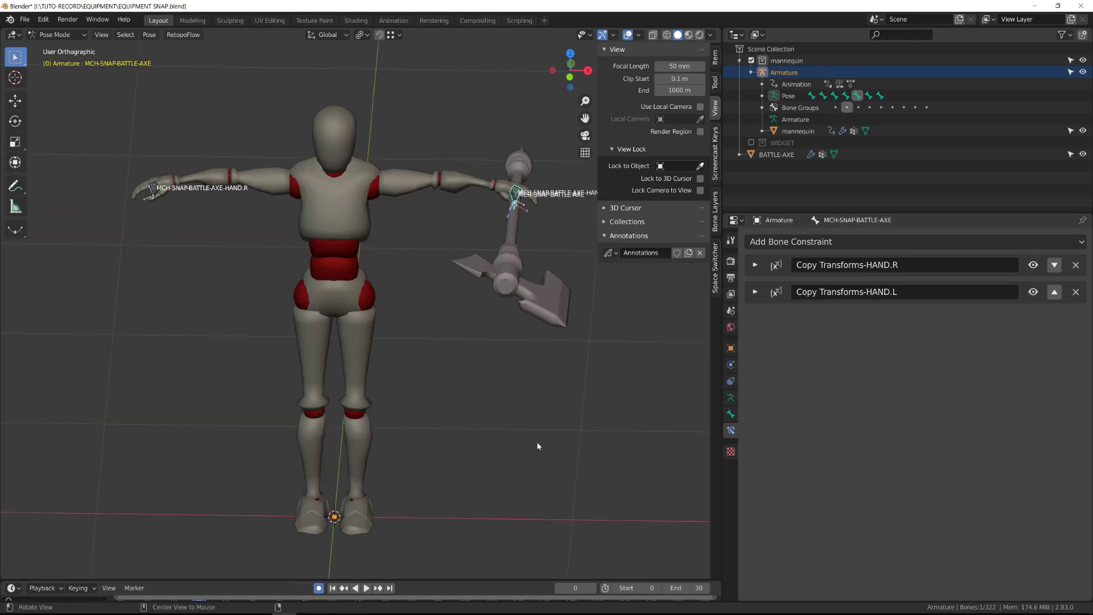
middle_click_drag(537, 441, 523, 431)
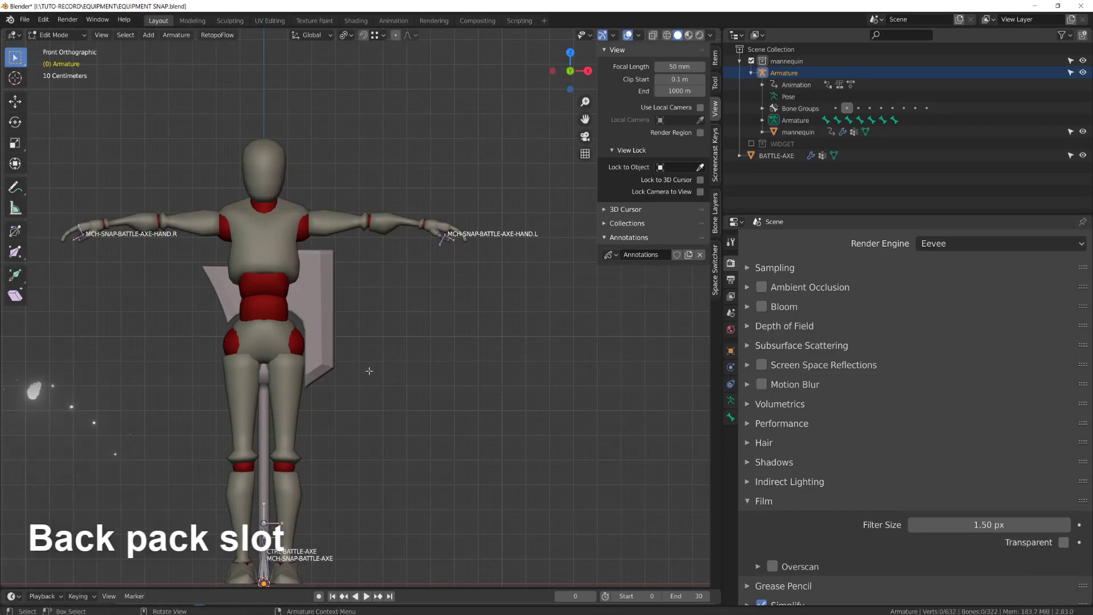
In Edit Mode, add a new bone beside the mannequin's hip in the front view and scale it to about 0.17.
right_click(308, 361)
left_click(277, 433)
key("g")
left_click(318, 215)
key("s")
left_click(310, 343)
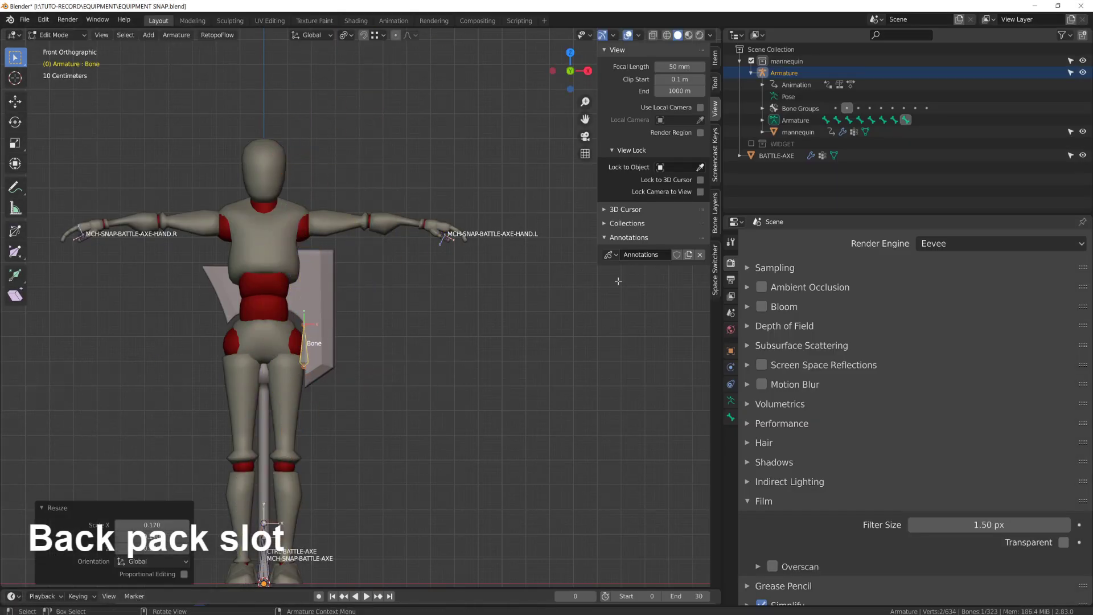
Rename the new bone MCH-SNAP-BATTLE-AXE-back, reusing the name of the left-hand snap bone.
left_click(731, 417)
left_click(445, 240)
key("ctrl+c")
left_click(304, 348)
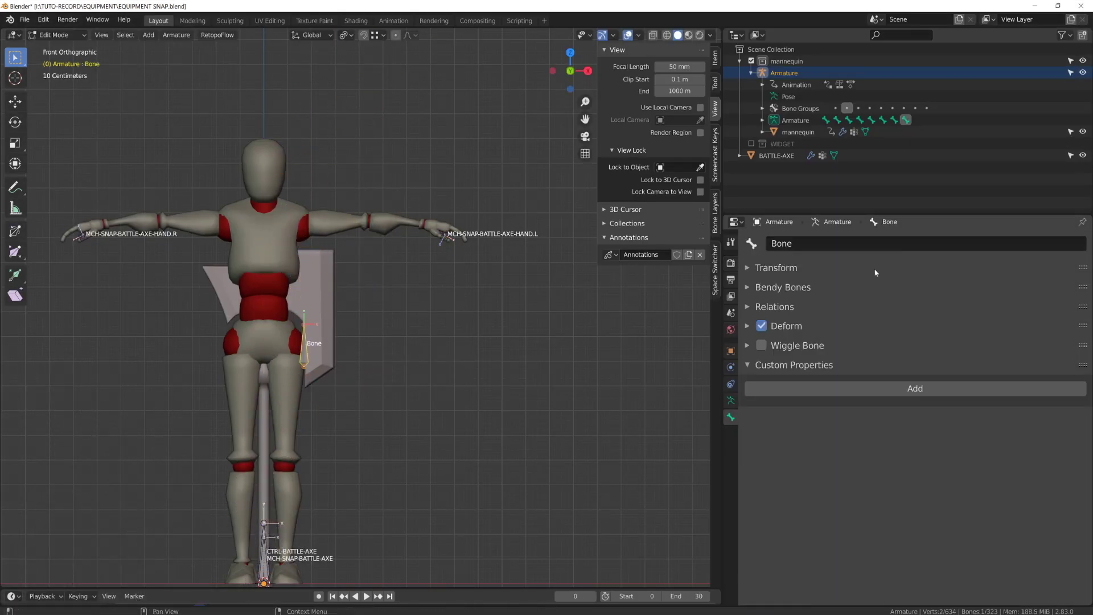
double_click(876, 244)
key("ctrl+v")
type("back")
key("Return")
In the right side view, move the MCH-SNAP-BATTLE-AXE-back bone behind the mannequin's body.
key("KP_3")
scroll(359, 337, "up", 2)
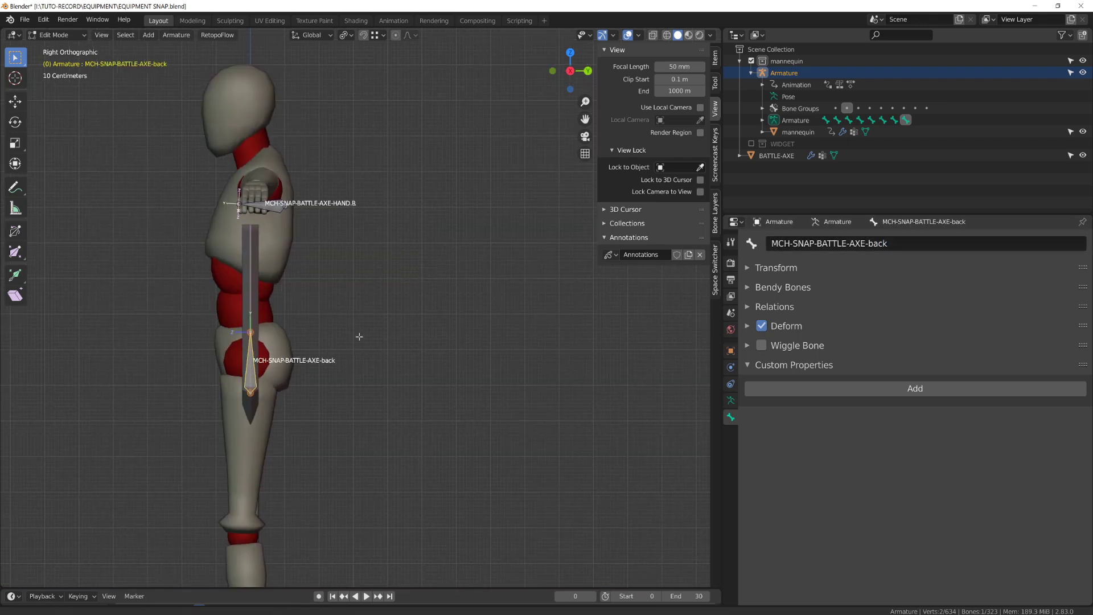
key("g")
left_click(372, 300)
In the front view, rotate and move the MCH-SNAP-BATTLE-AXE-back bone diagonally across the torso, and return to Pose Mode.
key("KP_1")
key("r")
left_click(370, 261)
key("g")
left_click(295, 251)
key("r")
left_click(309, 216)
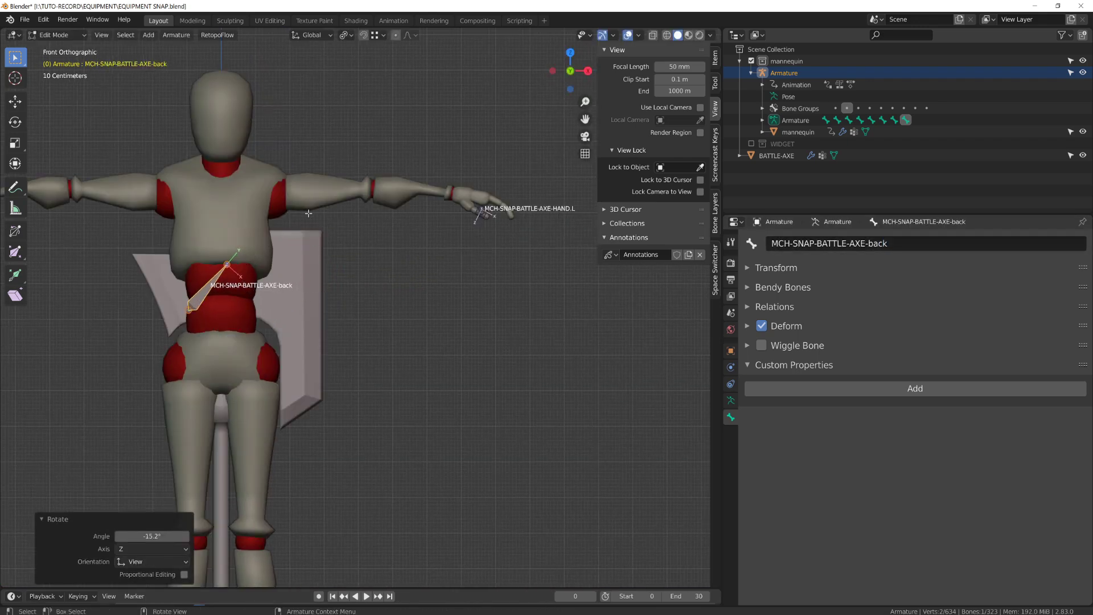
key("g")
left_click(309, 219)
key("r")
left_click(197, 363)
key("g")
left_click(198, 359)
key("Tab")
Hide the axe control bone and add a Copy Transforms constraint to MCH-SNAP-BATTLE-AXE targeting MCH-SNAP-BATTLE-AXE-back.
middle_click_drag(421, 324, 319, 363)
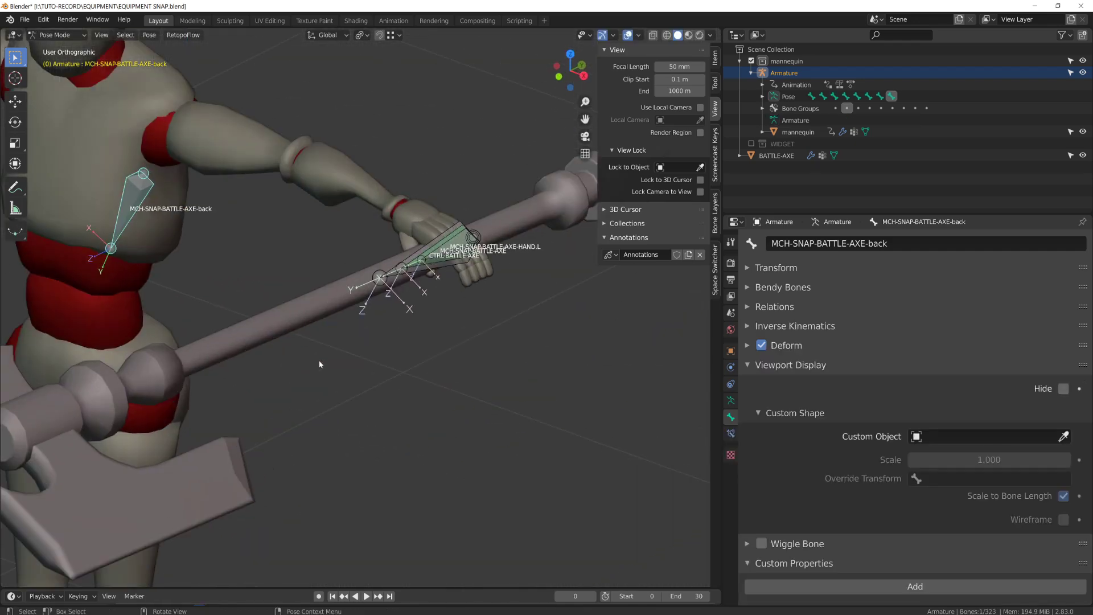
left_click(335, 282)
key("h")
left_click(168, 224)
left_click(454, 255, "shift")
key("ctrl+shift+c")
left_click(455, 245)
scroll(382, 310, "down", 6)
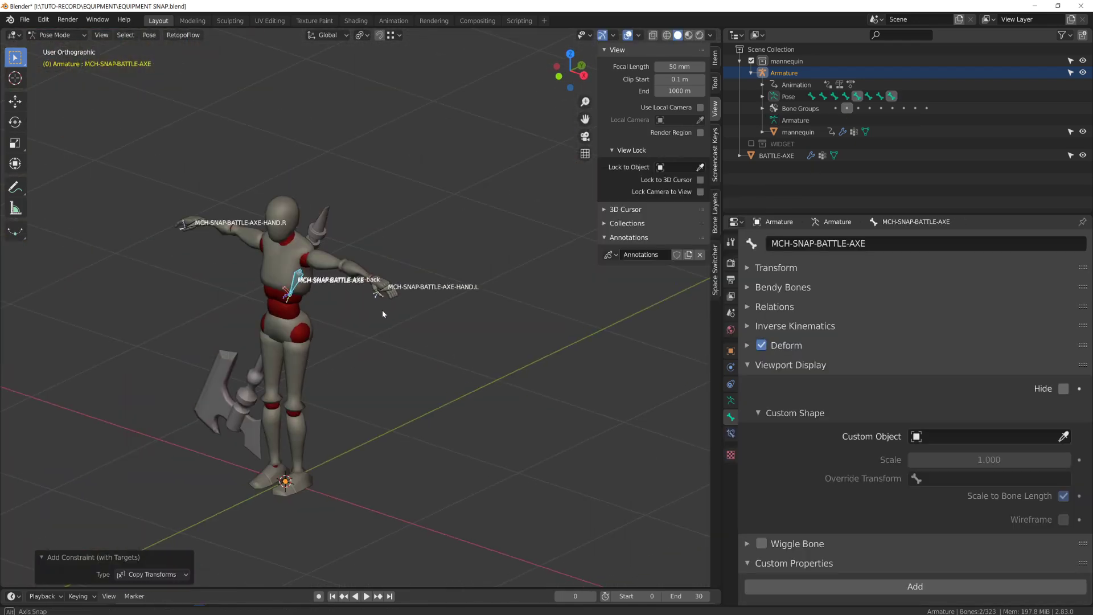
In the front view, move the MCH-SNAP-BATTLE-AXE-back bone up to the shoulder, about 0.18 m in X and 0.45 m in Z.
key("KP_1")
scroll(432, 302, "up", 3)
middle_click_drag(432, 302, 517, 276, "shift")
key("g")
right_click(320, 258)
left_click(319, 257)
scroll(319, 262, "down", 4)
key("g")
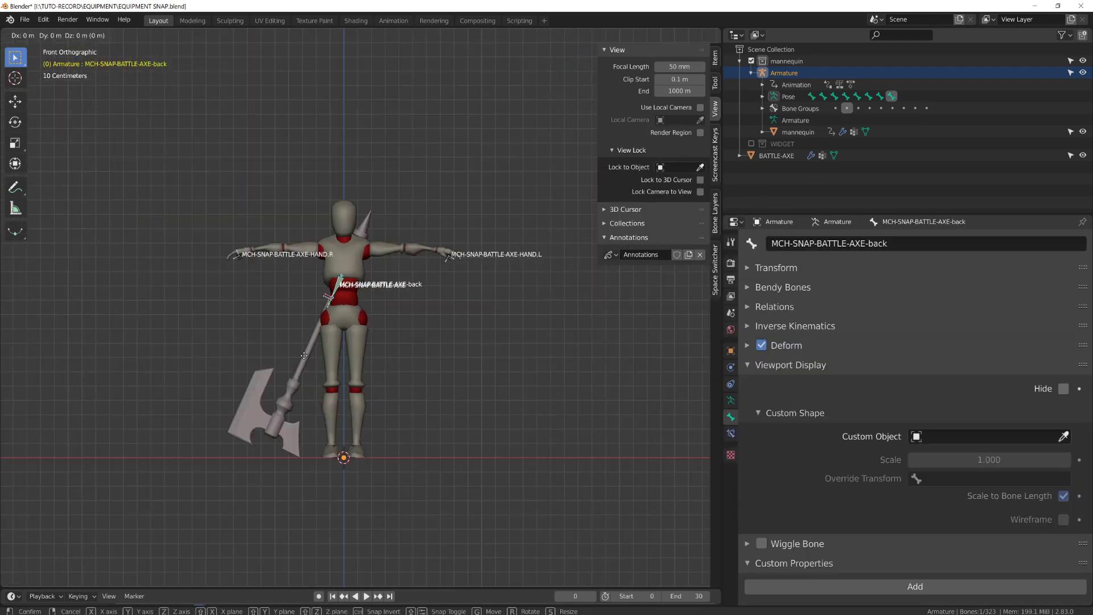
left_click(334, 283)
Rotate the MCH-SNAP-BATTLE-AXE-back bone about 111° and fine-tune its placement so the axe lies diagonally with its head above the shoulder.
key("r")
right_click(339, 260)
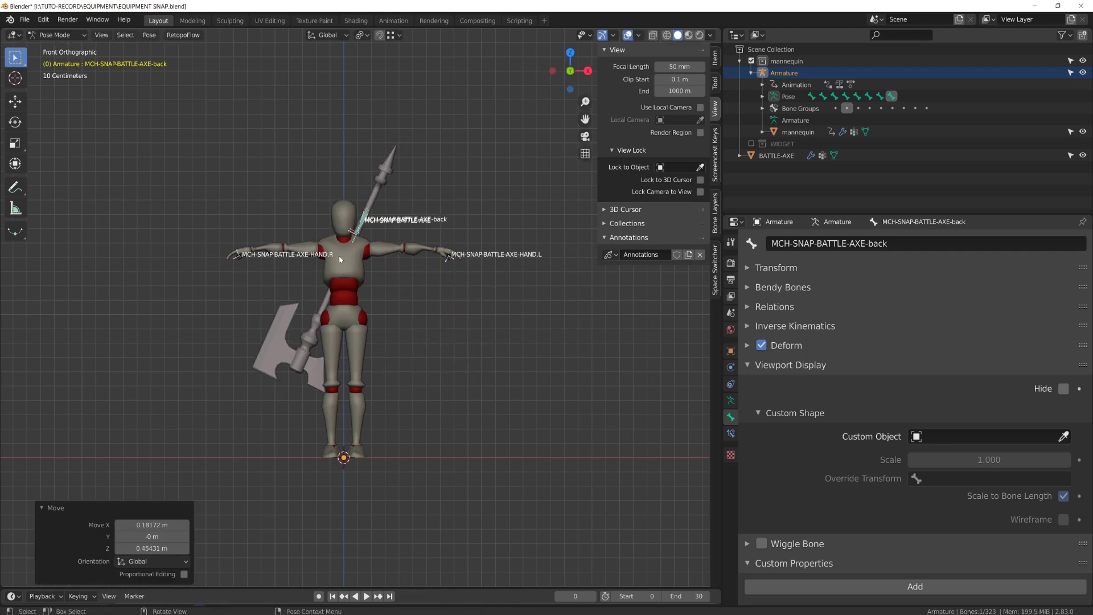
key("r")
left_click(408, 232)
key("g")
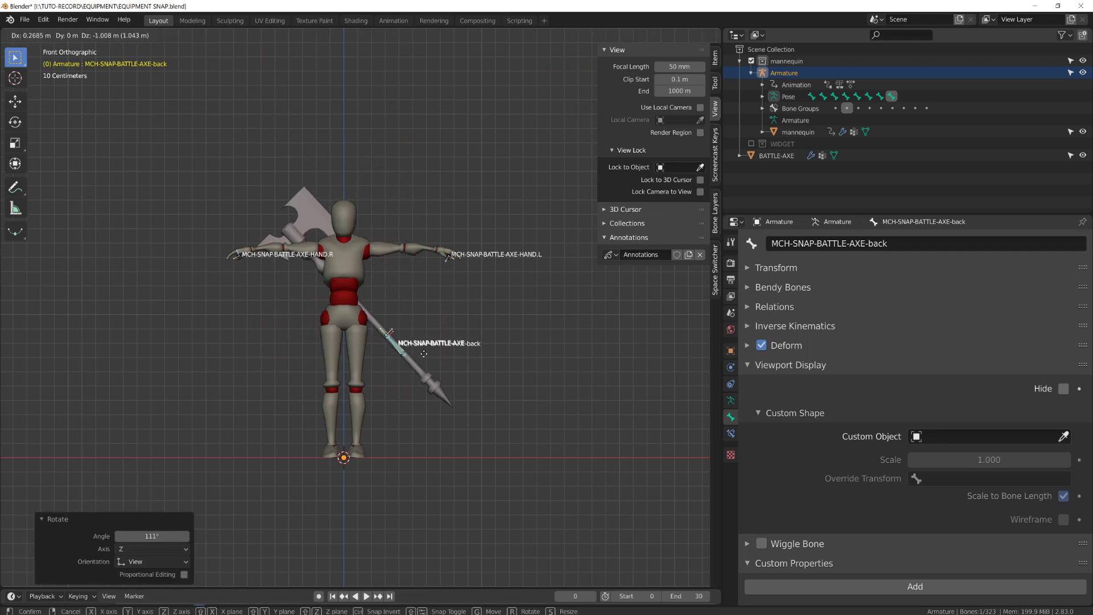
left_click(440, 349)
key("r")
left_click(437, 355)
key("g")
left_click(425, 347)
key("r")
left_click(444, 354)
key("g")
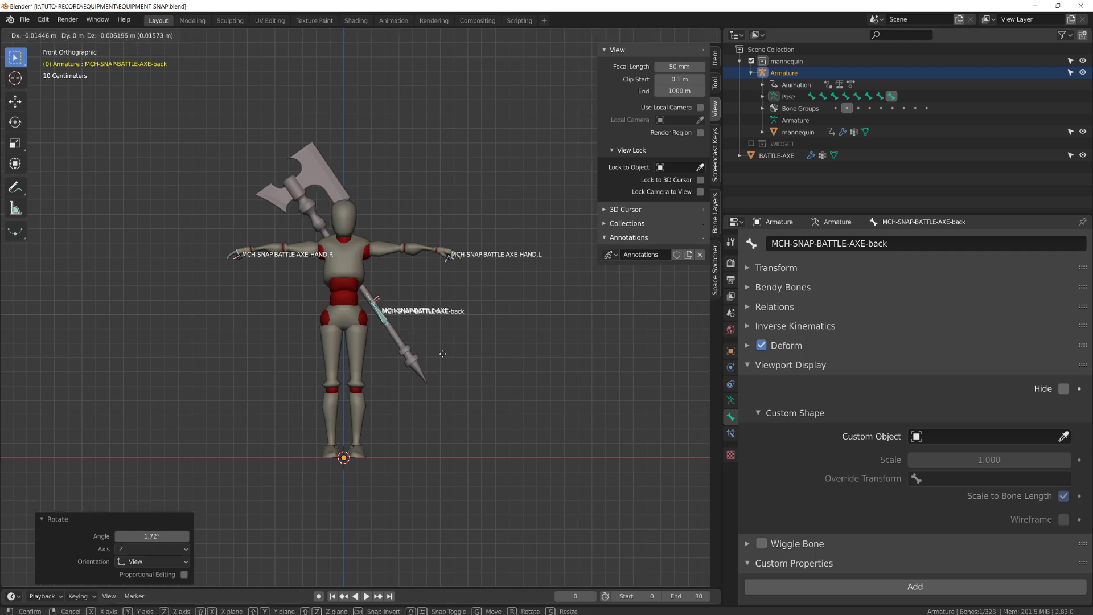
left_click(438, 353)
In the right side view, move and tilt the MCH-SNAP-BATTLE-AXE-back bone so the axe rests along the mannequin's back.
key("KP_3")
scroll(438, 353, "up", 3)
key("g")
left_click(429, 351)
key("r")
left_click(444, 354)
key("g")
left_click(455, 361)
key("r")
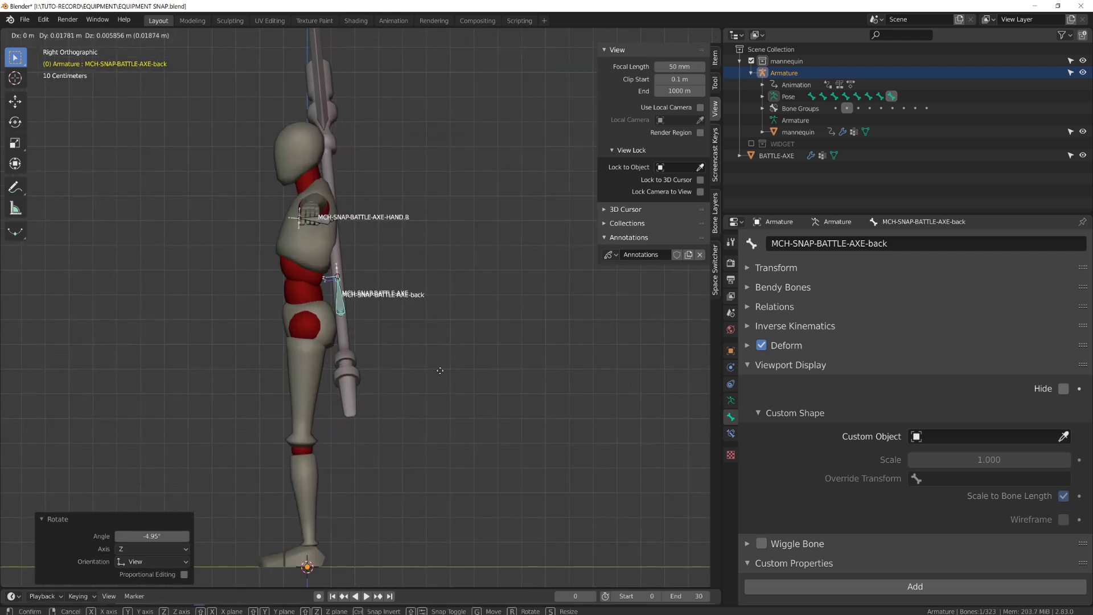
left_click(506, 370)
Apply the pose of the MCH-SNAP-BATTLE-AXE-back bone as its rest pose, with Selected Only enabled.
key("KP_1")
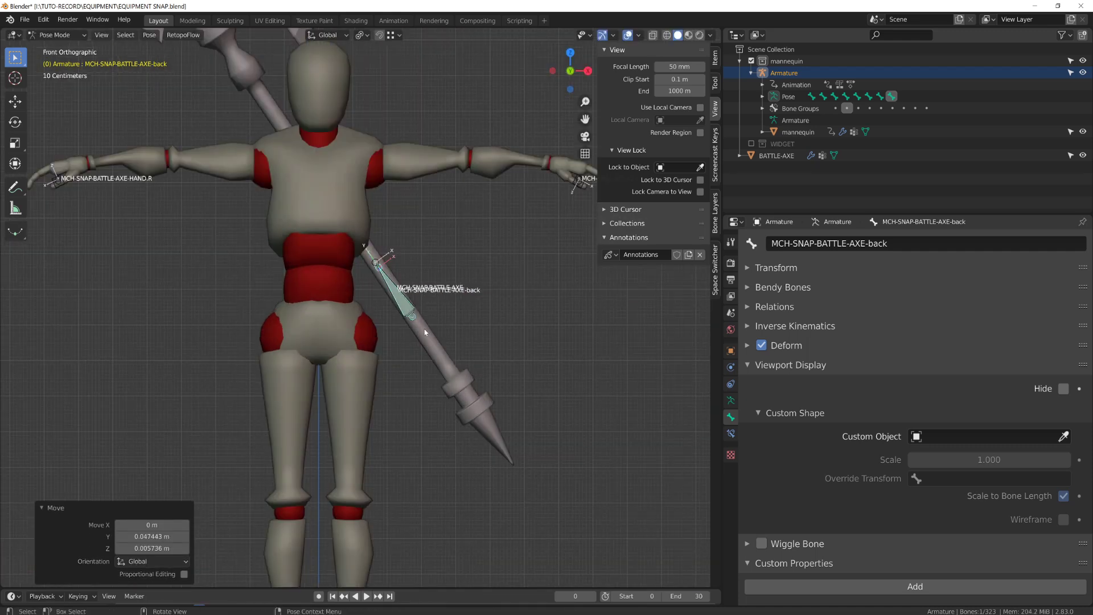
mouse_move(420, 312)
middle_mouse_down()
mouse_move(378, 317)
mouse_move(418, 313)
middle_mouse_up()
scroll(420, 312, "down", 4)
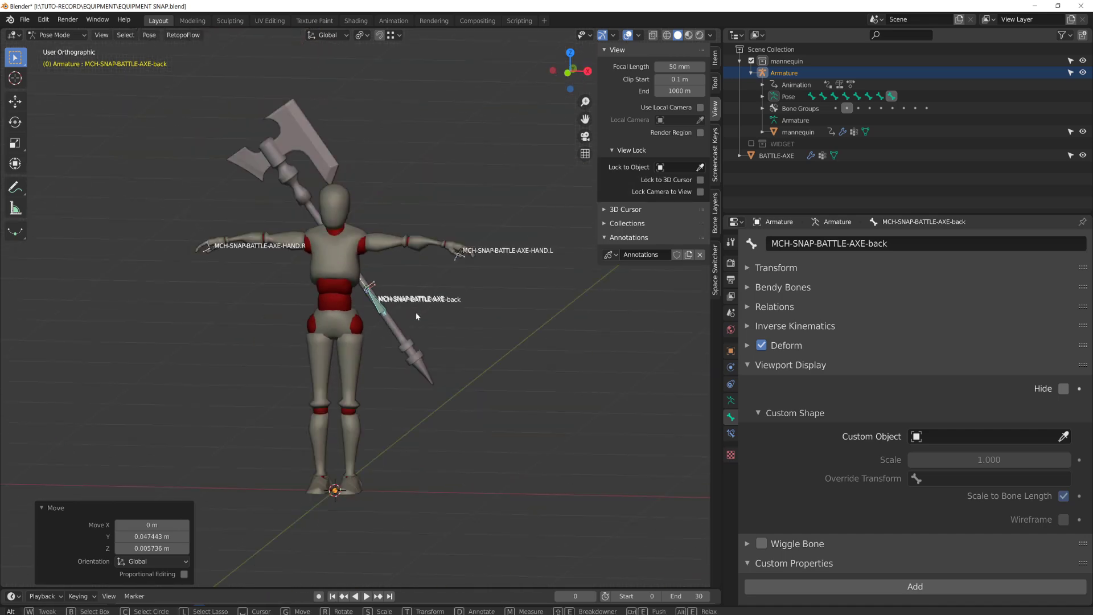
scroll(420, 312, "up", 2)
scroll(420, 312, "up", 5)
key("ctrl+a")
left_click(422, 317)
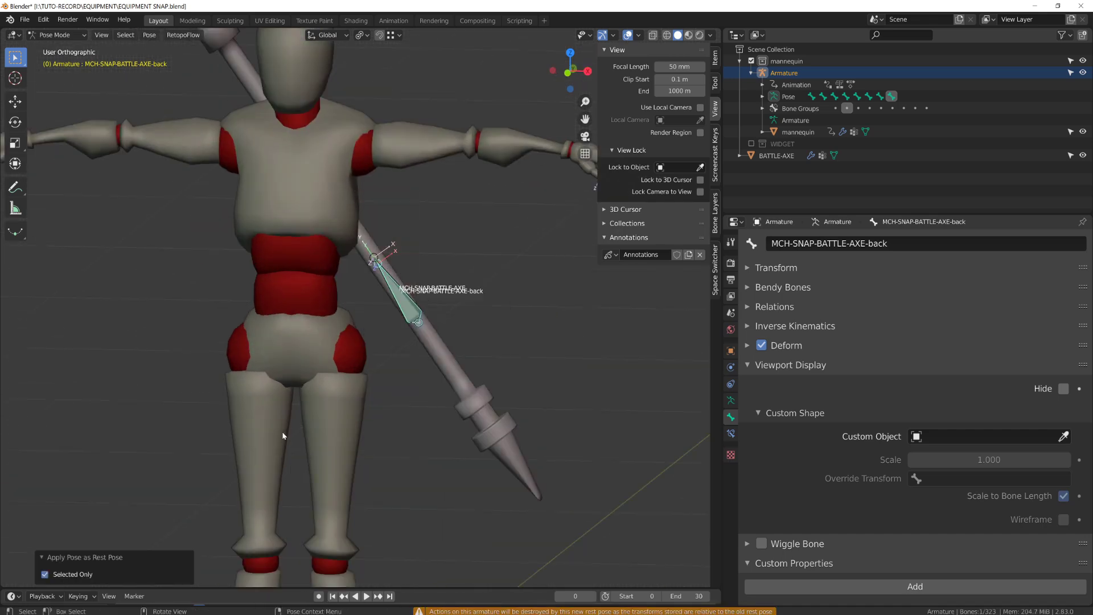
In Edit Mode, show the TGT bone layer, unhide its bones and parent MCH-SNAP-BATTLE-AXE-back to TGT-CHEST.
scroll(509, 393, "down", 9)
key("KP_1")
scroll(508, 392, "up", 4)
key("Tab")
left_click(730, 401)
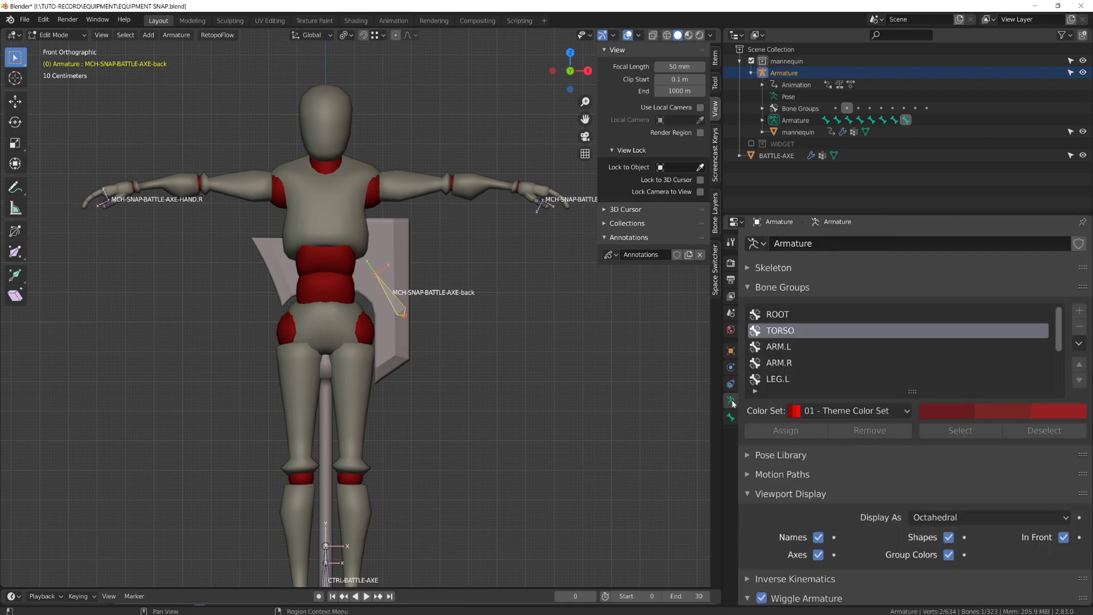
left_click(716, 208)
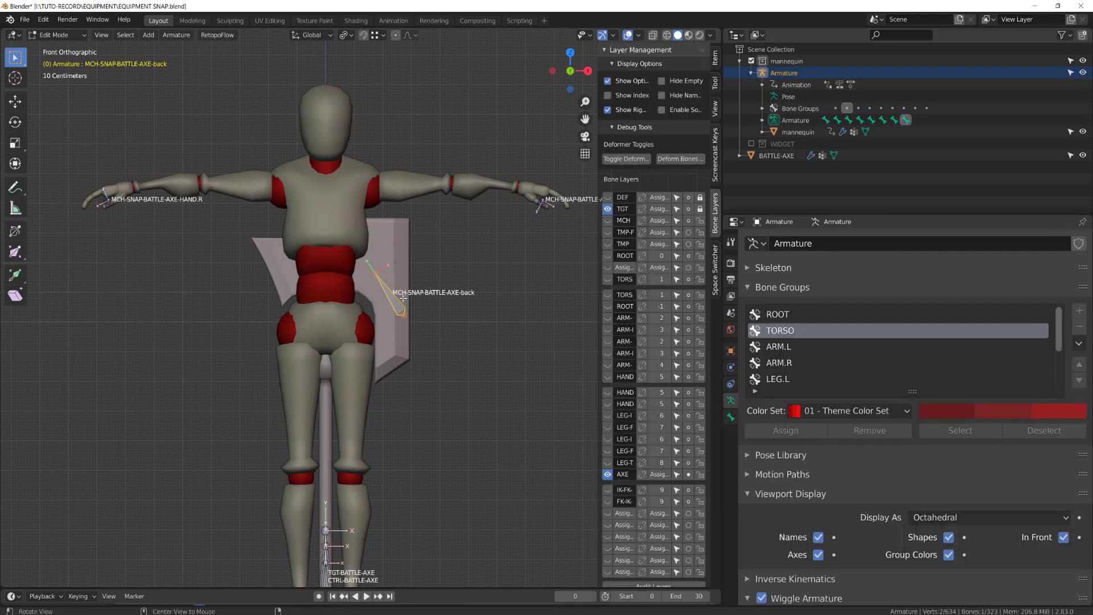
key("alt+h")
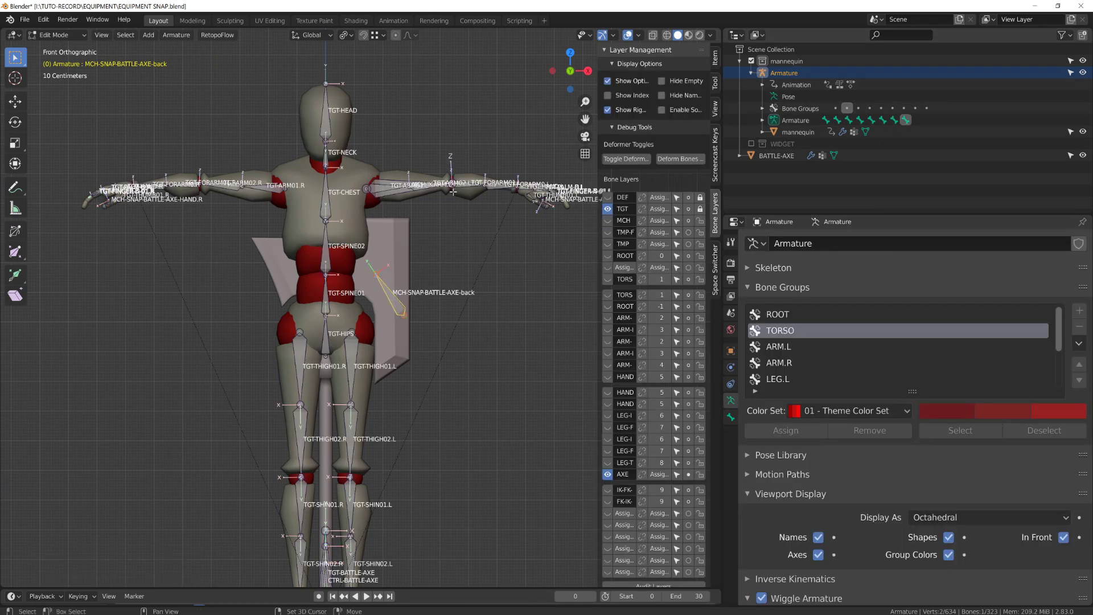
key("ctrl+p")
left_click(329, 203)
Parent the MCH-SNAP-BATTLE-AXE-HAND.L bone to TGT-HAND.L with Keep Offset.
scroll(424, 317, "up", 8)
middle_click_drag(569, 240, 407, 334, "shift")
left_click(489, 229)
key("ctrl+p")
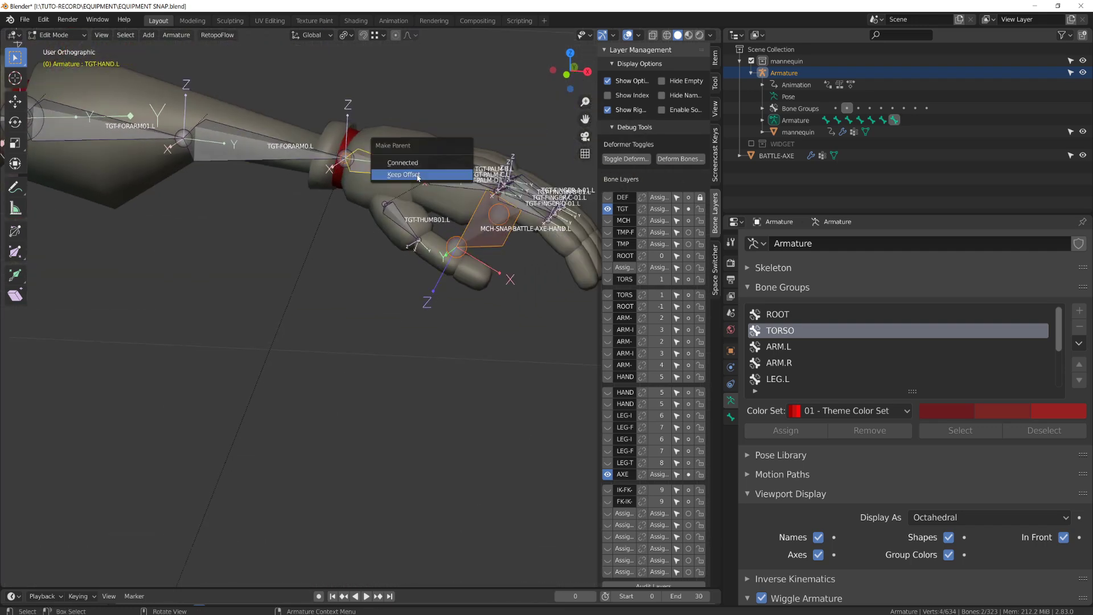
left_click(416, 175)
Parent the MCH-SNAP-BATTLE-AXE-HAND.R bone to TGT-HAND.R and hide the TGT bone layer.
scroll(417, 175, "down", 9)
middle_click_drag(131, 359, 484, 354, "shift")
scroll(483, 354, "up", 6)
left_click(423, 229)
middle_click_drag(419, 242, 406, 319)
middle_click_drag(405, 319, 370, 404, "shift")
scroll(370, 404, "up", 6)
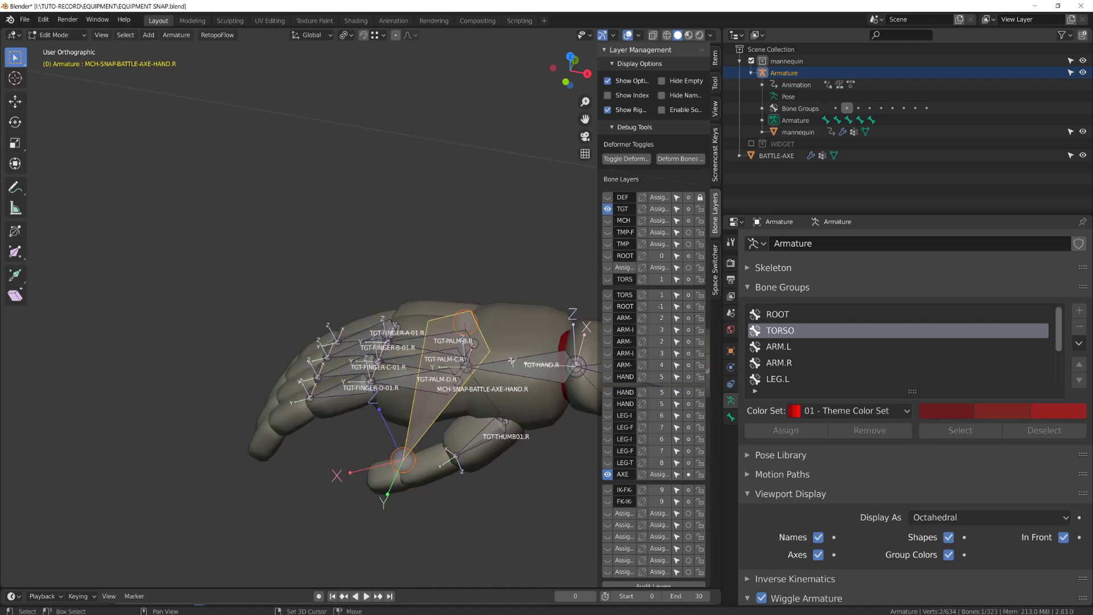
left_click(512, 364, "shift")
key("ctrl+p")
left_click(512, 363)
scroll(490, 398, "down", 10)
middle_click_drag(455, 464, 472, 424)
key("KP_1")
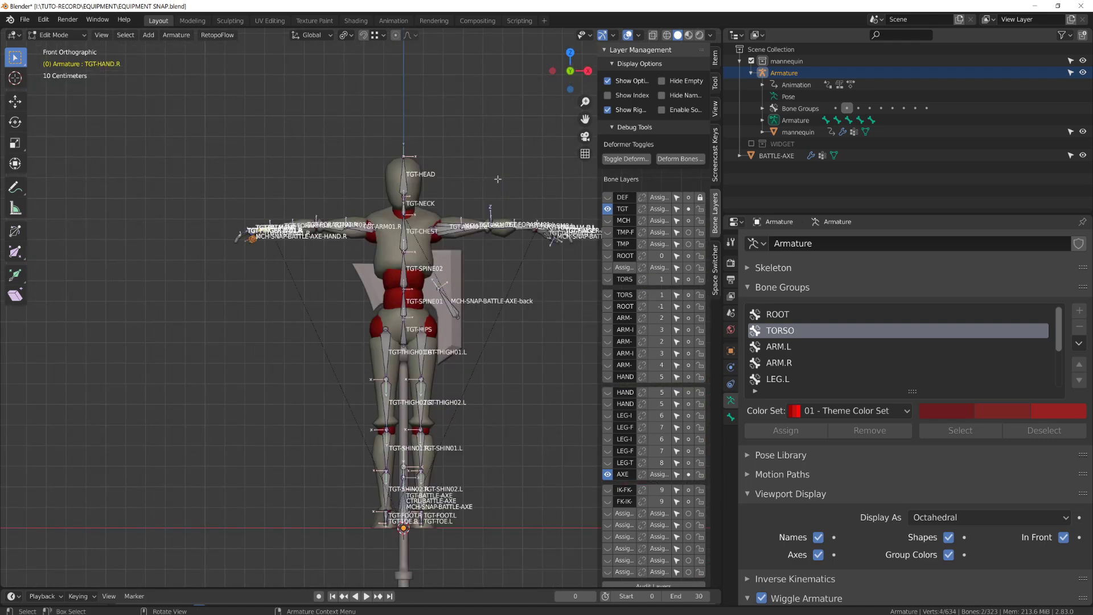
left_click(607, 209)
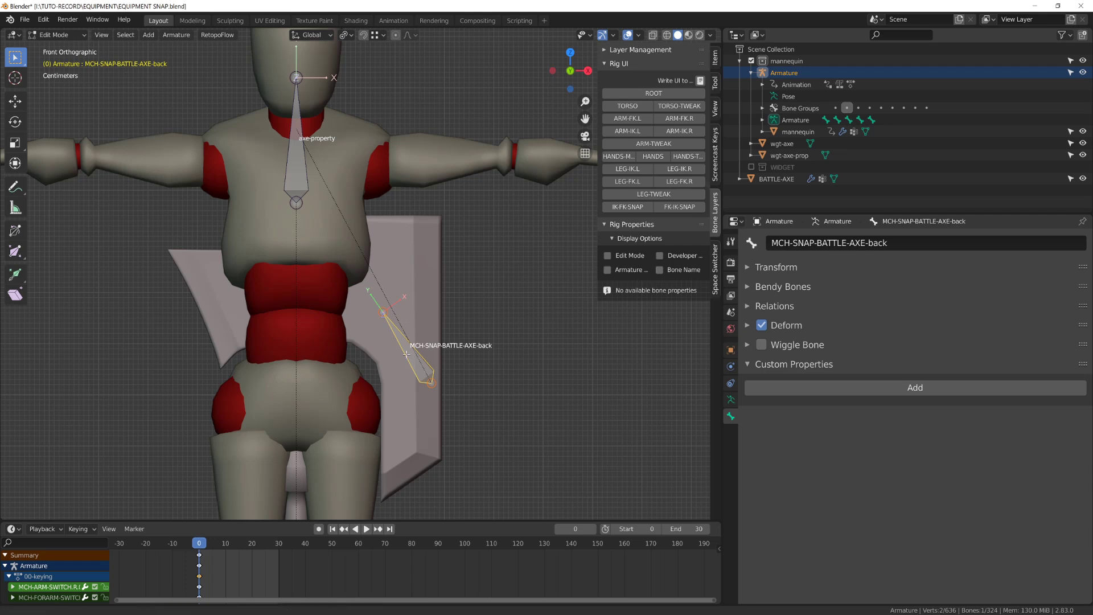
Duplicate the MCH-SNAP-BATTLE-AXE-back bone in place.
middle_click_drag(406, 353, 430, 401, "shift")
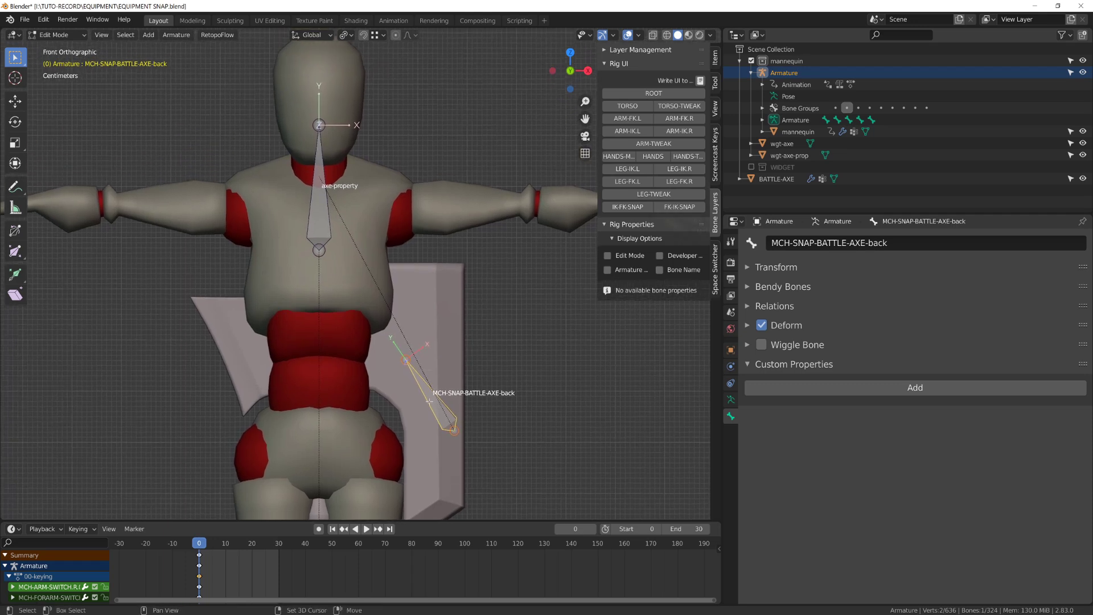
key("shift+d")
key("Escape")
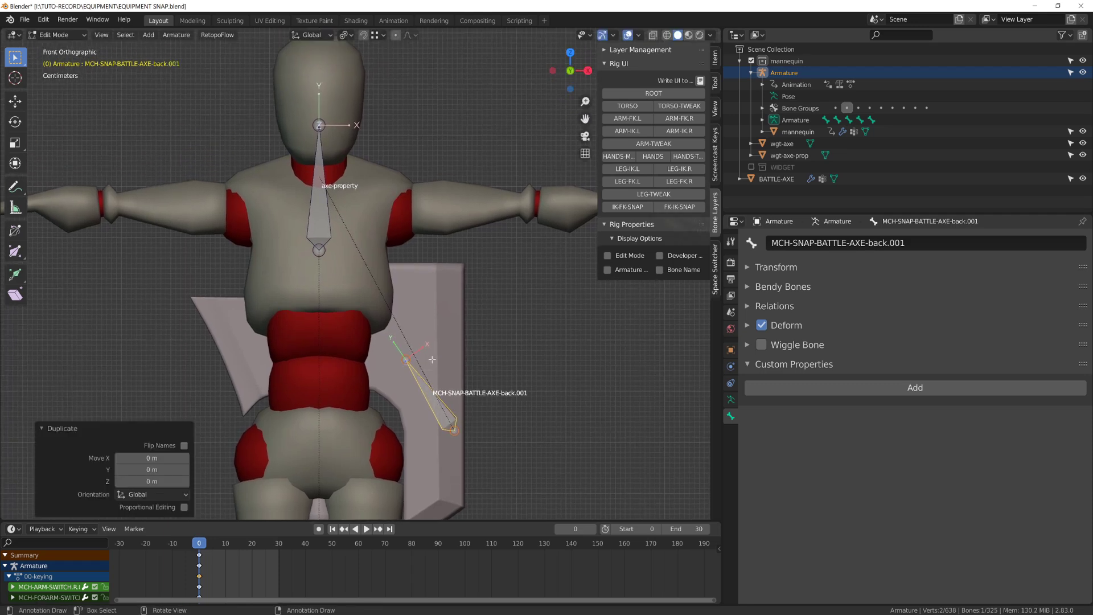
key("g")
key("Escape")
key("g")
key("Escape")
Set the transform orientation to Normal and move the duplicated bone about 0.4 m along its own Y axis to the upper chest.
left_click(313, 35)
left_click(296, 84)
left_click(323, 36)
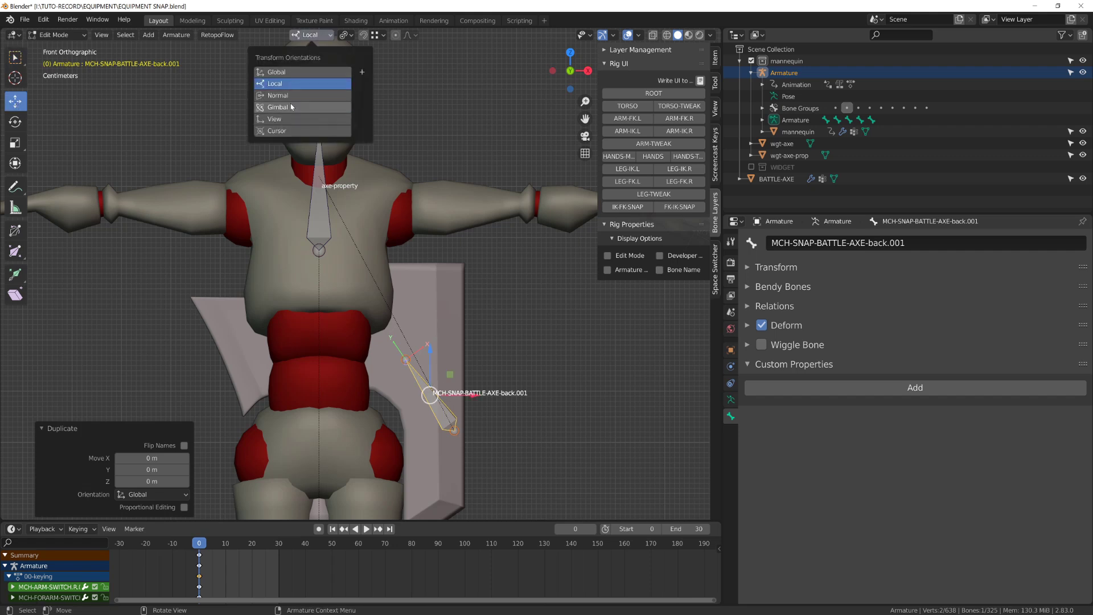
key("g")
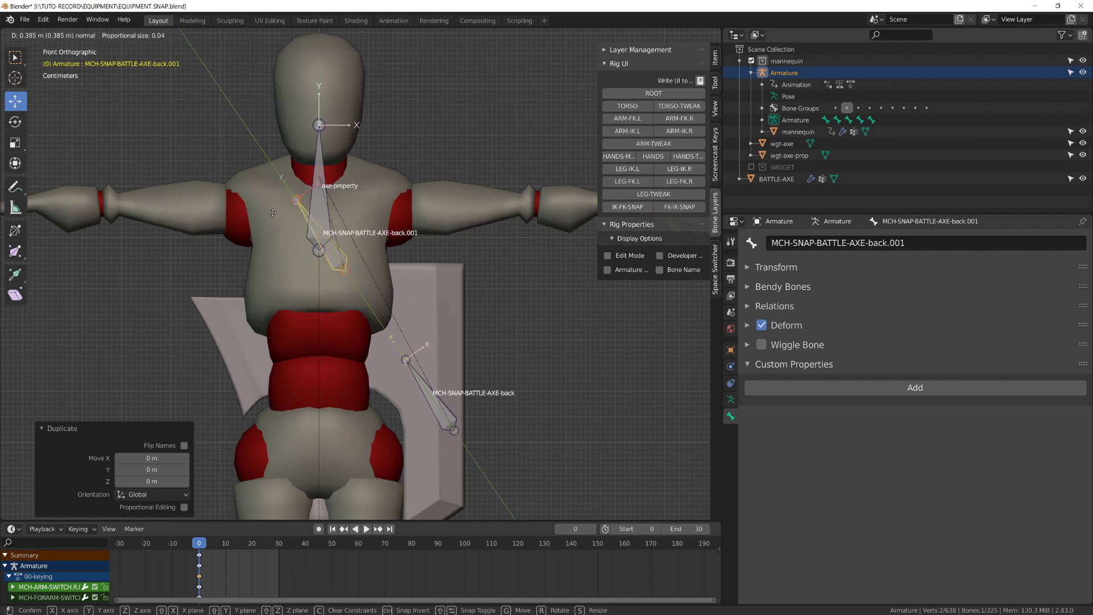
left_click(289, 194)
Parent MCH-SNAP-BATTLE-AXE-back to its duplicate, MCH-SNAP-BATTLE-AXE-back.001, with Keep Offset.
middle_click_drag(454, 300, 370, 305)
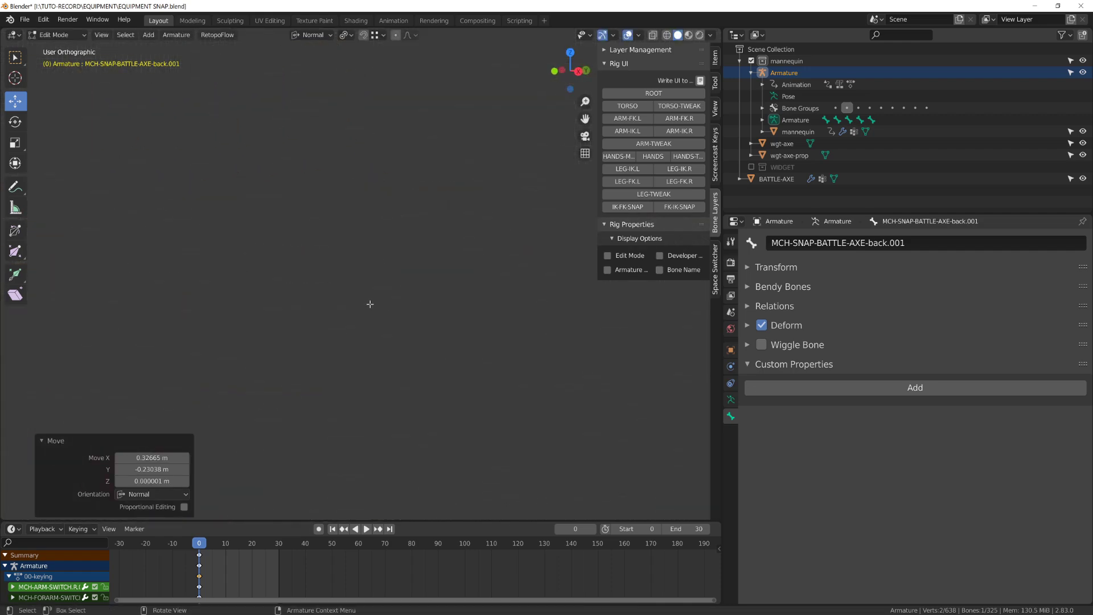
key("KP_3")
scroll(370, 305, "down", 6)
middle_click_drag(258, 354, 451, 348, "shift")
scroll(452, 348, "up", 5)
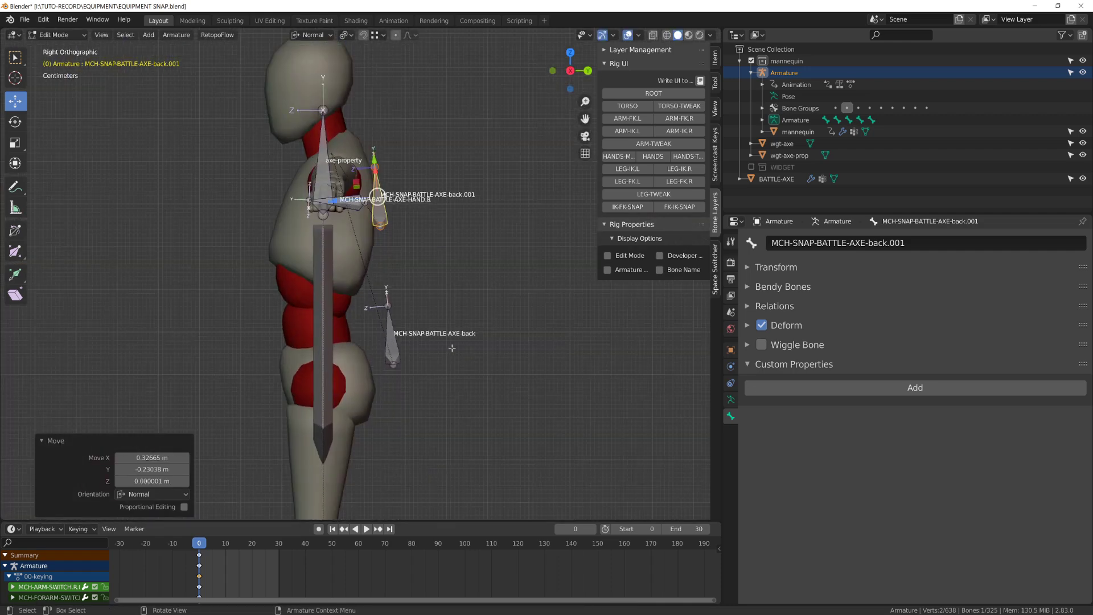
left_click(393, 329)
left_click(380, 212, "shift")
key("ctrl+p")
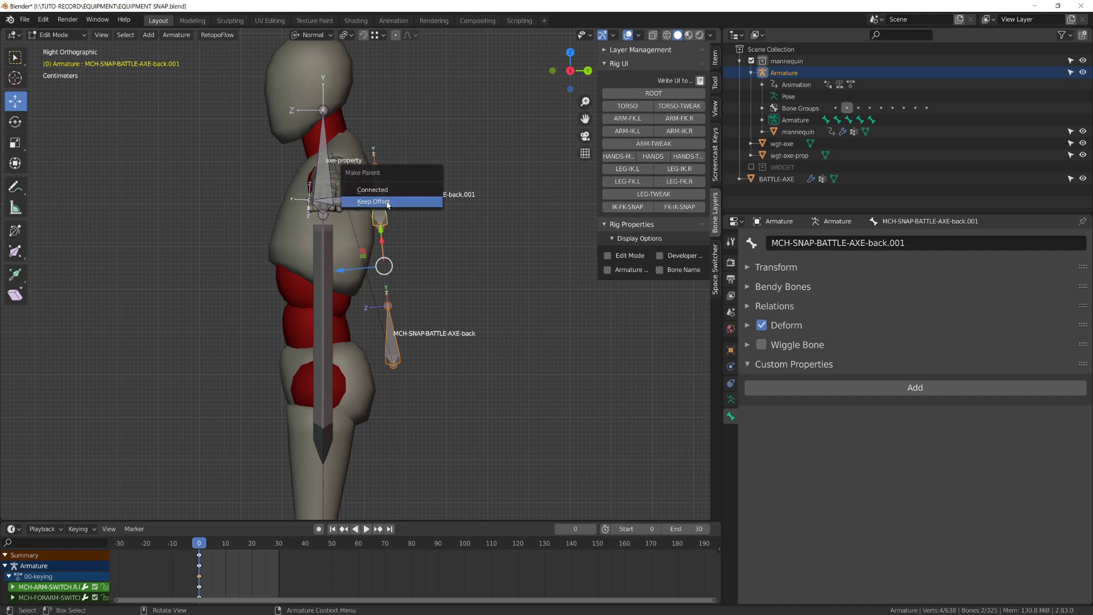
left_click(376, 201)
Rename the duplicated upper-chest bone MCH-SNAP-BATTLE-AXE-back.001 as CTRL-SNAP-BATTLE-AXE-BACK and switch the armature to Pose Mode.
left_click(380, 210)
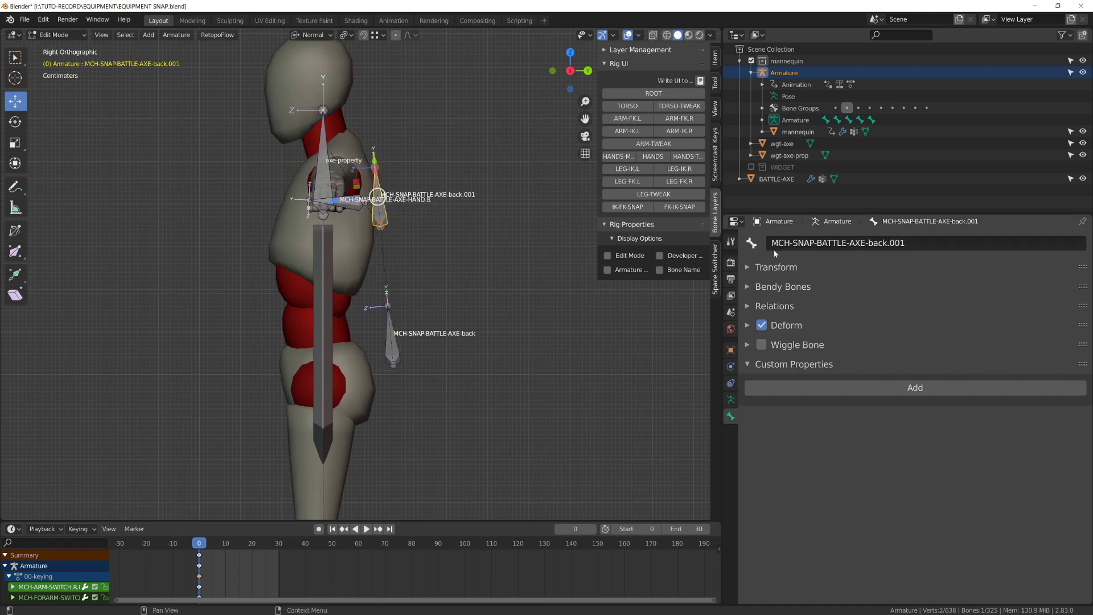
double_click(837, 243)
key("Home")
key("Delete")
key("Delete")
key("Delete")
type("CTRL")
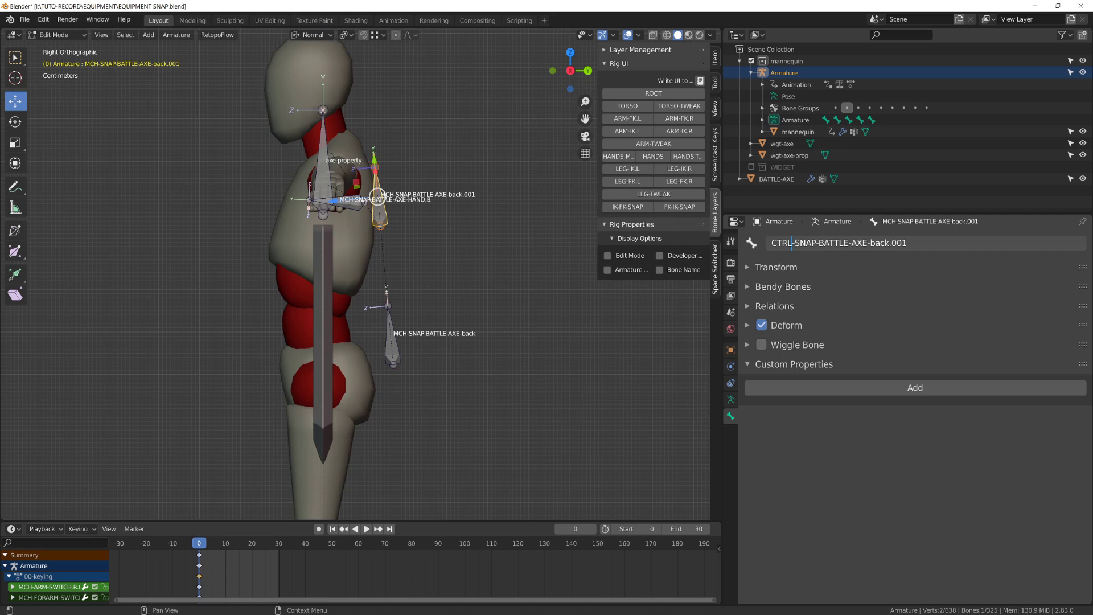
key("End")
key("BackSpace")
key("BackSpace")
key("BackSpace")
key("BackSpace")
key("BackSpace")
key("BackSpace")
key("BackSpace")
key("BackSpace")
type("BACL")
key("BackSpace")
type("K")
key("Return")
key("Tab")
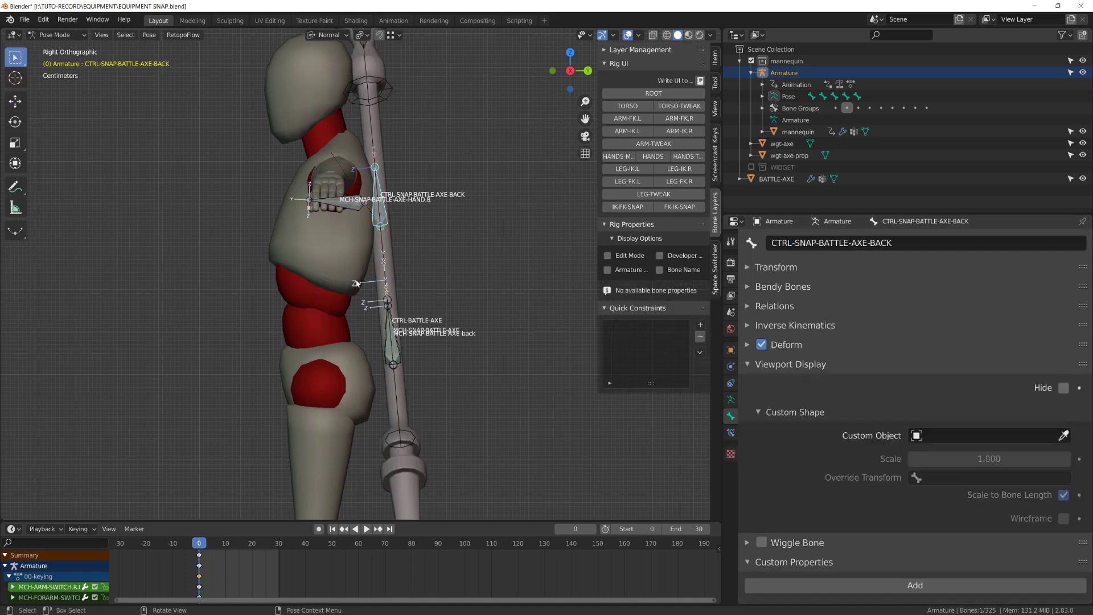
middle_click_drag(358, 283, 384, 245)
middle_click_drag(384, 177, 433, 181)
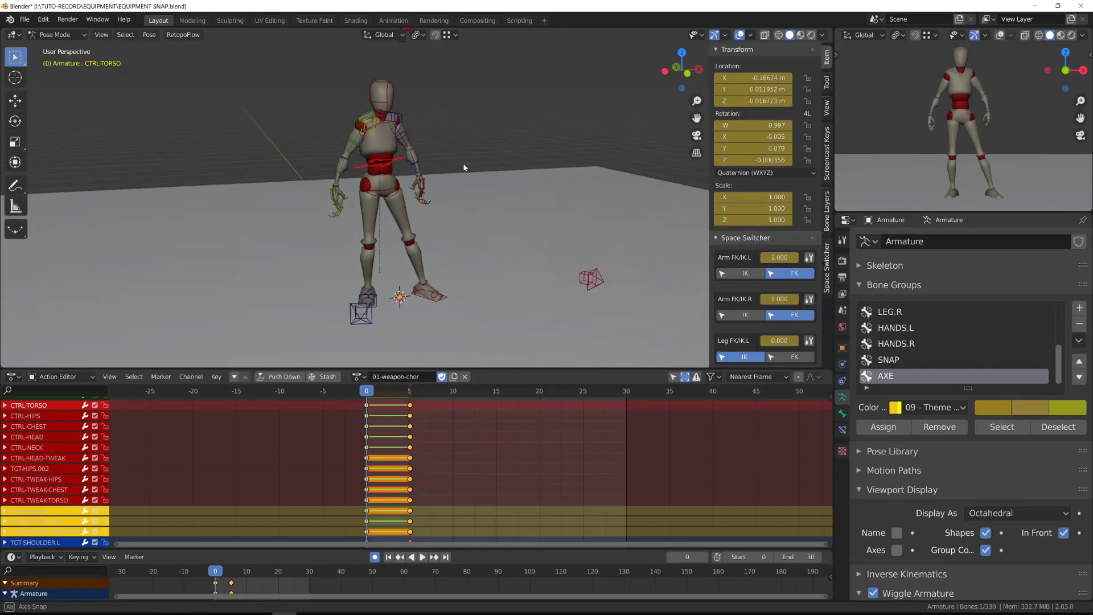
Unlink the 01-weapon-chor action and clear the rotation and location of all pose bones.
middle_click_drag(464, 167, 424, 176)
left_click_drag(408, 393, 347, 394)
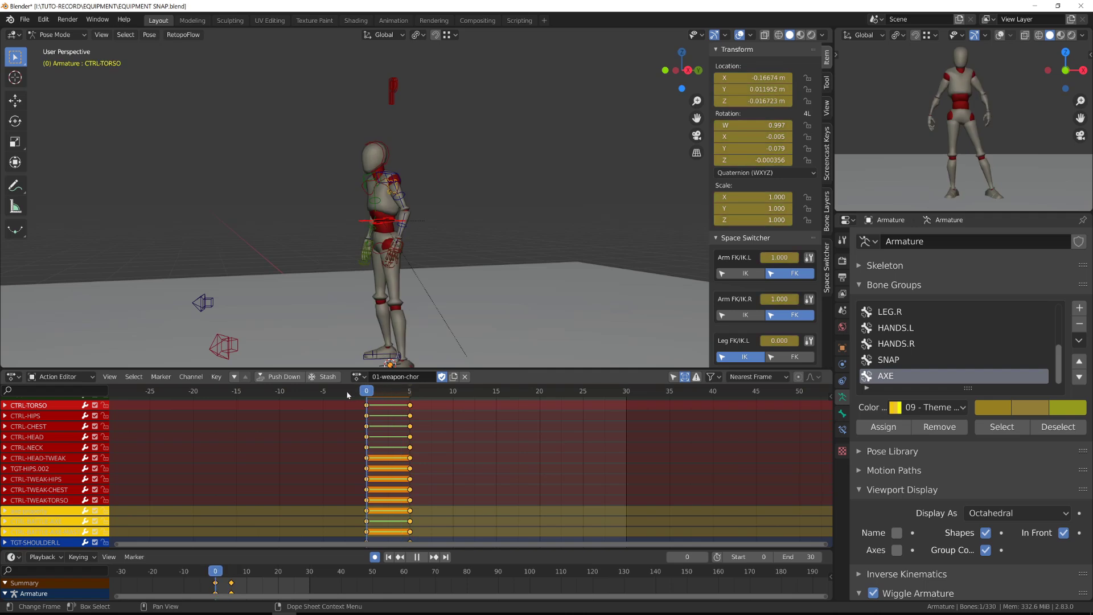
left_click(466, 377)
middle_click_drag(426, 279, 475, 246)
key("a")
key("alt+r")
key("alt+g")
Try moving CTRL-SNAP-BATTLE-AXE-BACK and scaling CTRL-CHEST to see how the axe on the back reacts.
left_click(383, 199)
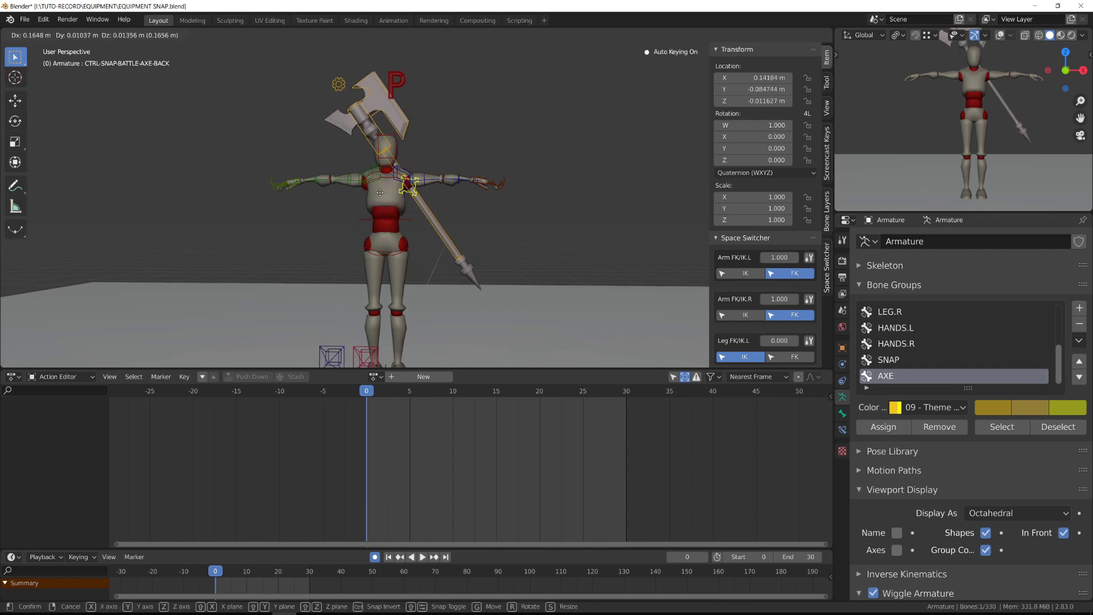
left_click(367, 179)
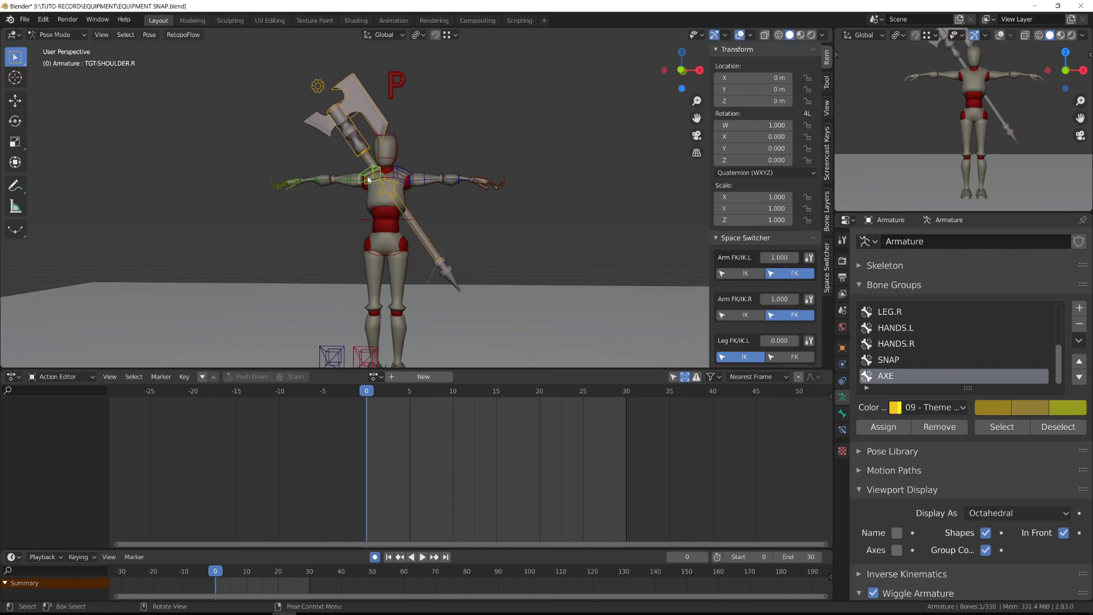
key("s")
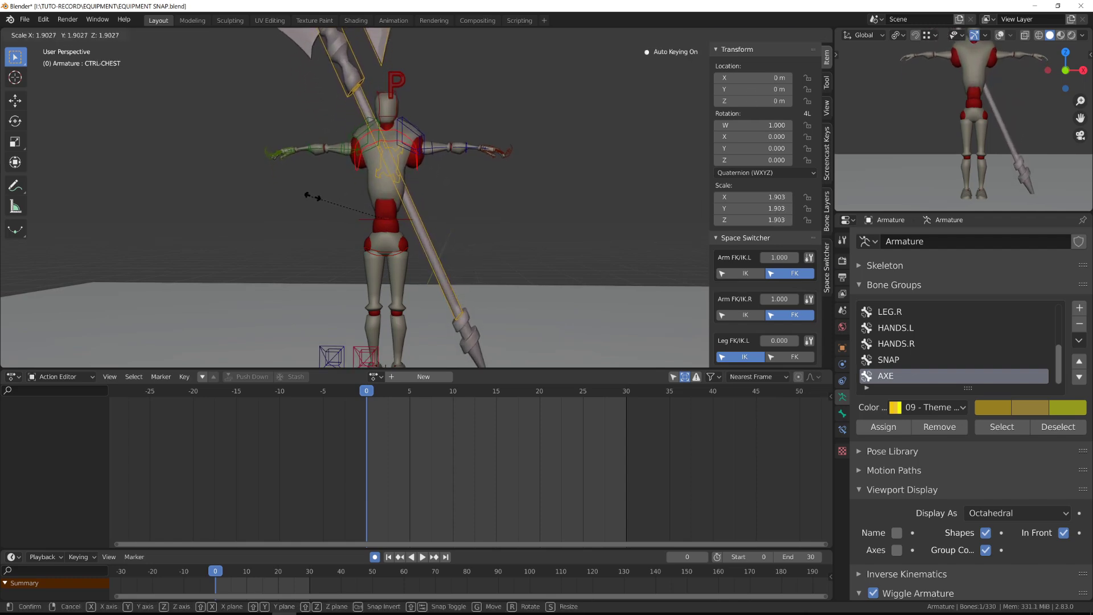
right_click(361, 203)
Duplicate the CTRL-SNAP-BATTLE-AXE-BACK bone in place in Edit Mode and scale the copy to about 0.58.
left_click(384, 195)
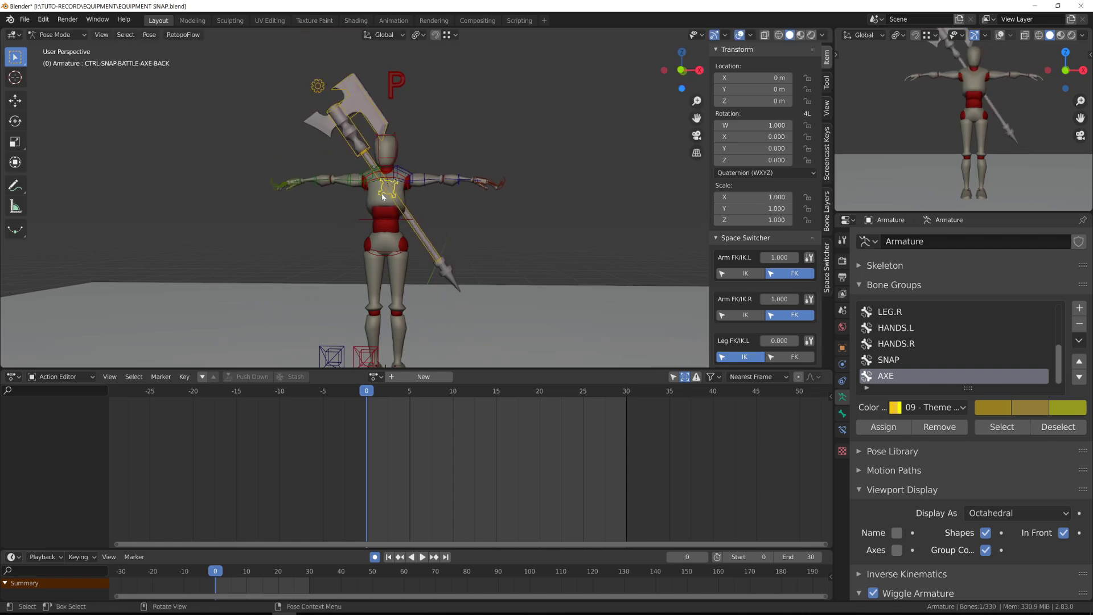
scroll(425, 199, "up", 3)
middle_click_drag(517, 251, 399, 261)
key("Tab")
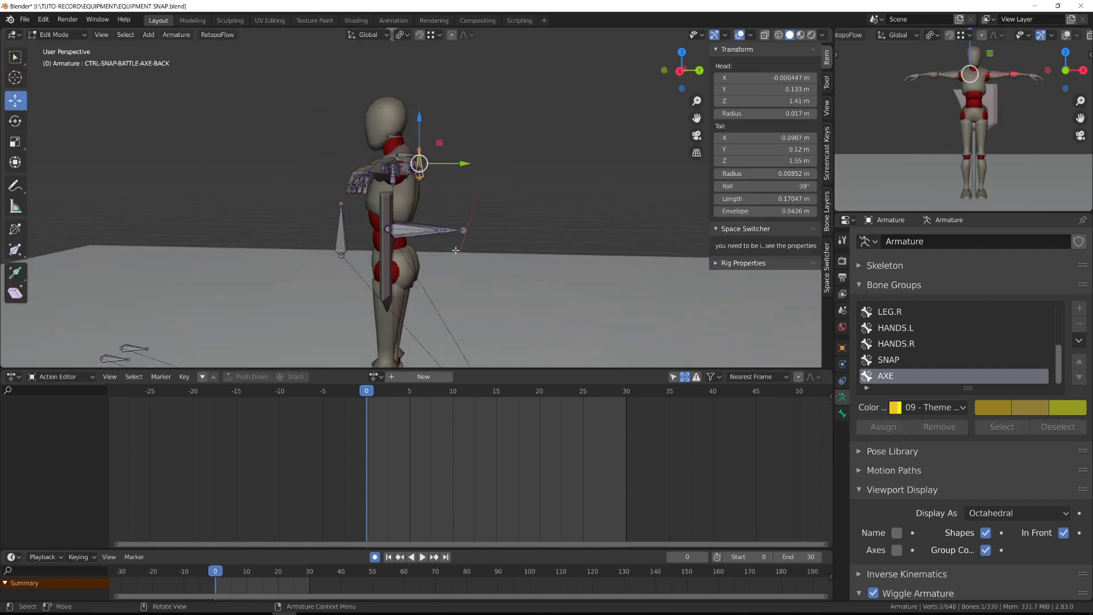
key("KP_3")
scroll(462, 225, "up", 2)
key("KP_1")
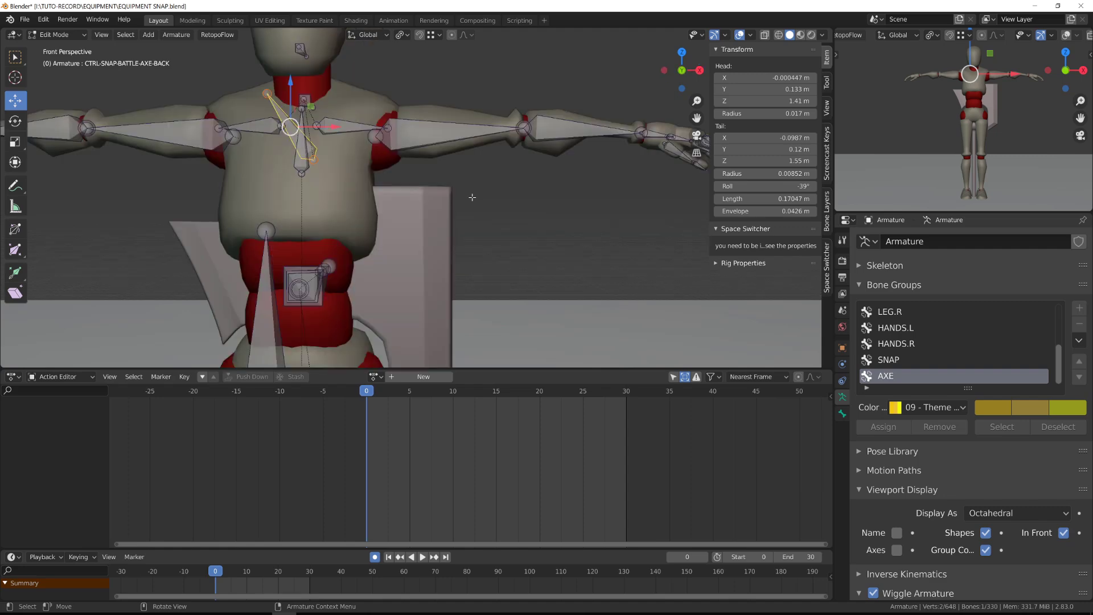
key("ctrl+KP_1")
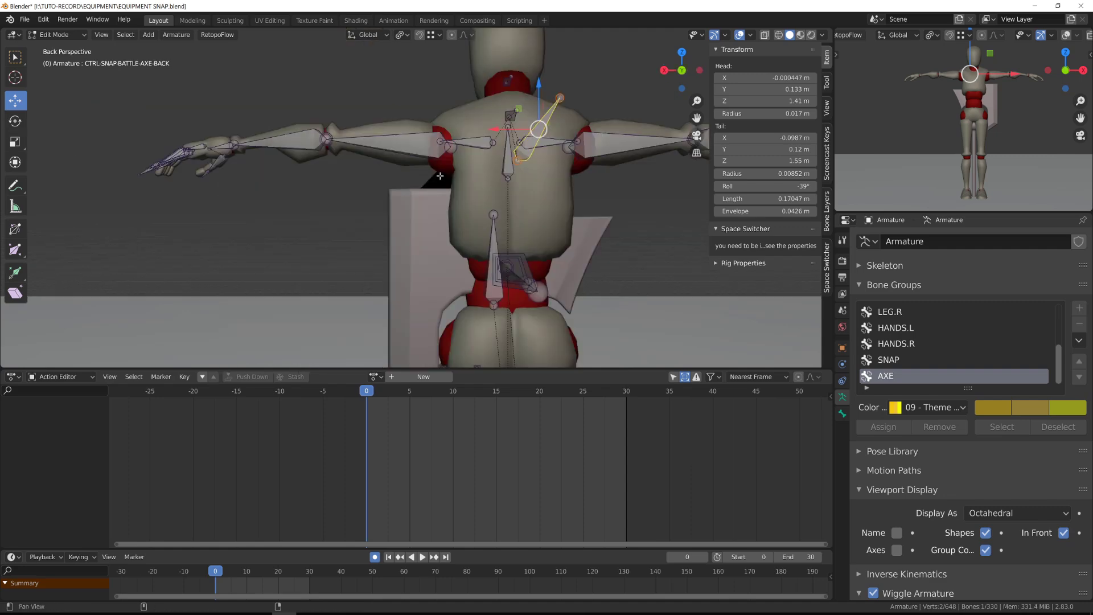
scroll(430, 181, "up", 3)
key("Tab")
middle_click_drag(430, 187, 389, 203)
key("Tab")
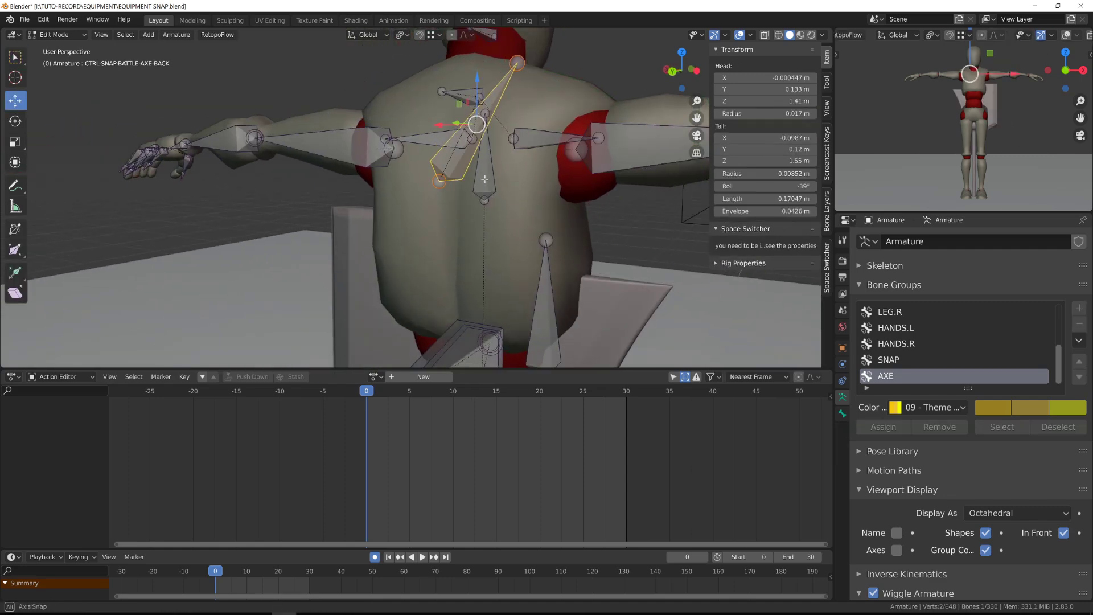
middle_click_drag(496, 120, 547, 118)
key("shift+d")
key("s")
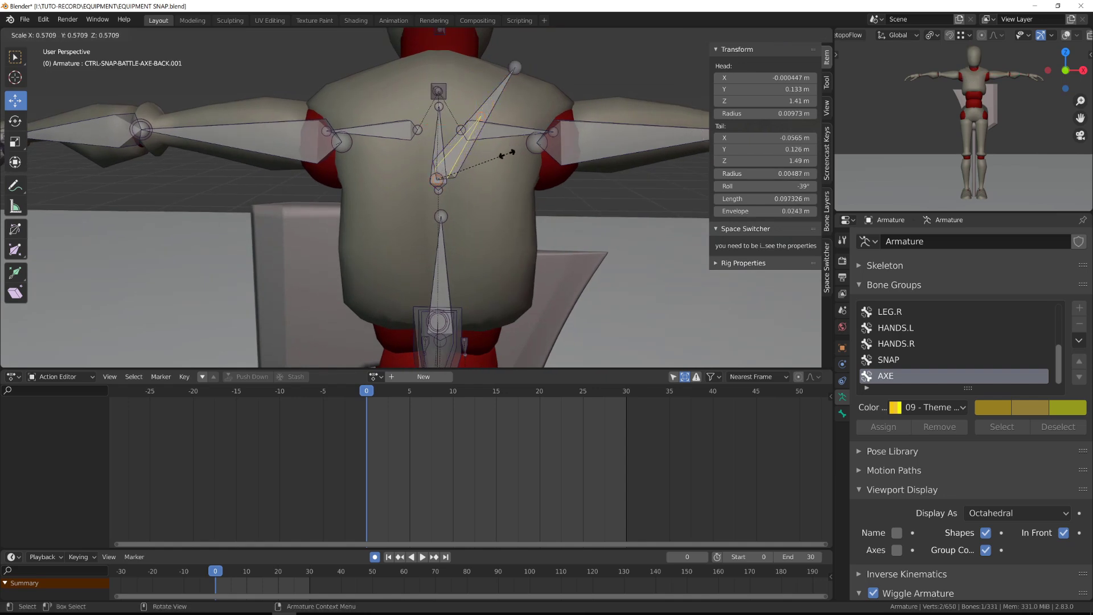
left_click(506, 154)
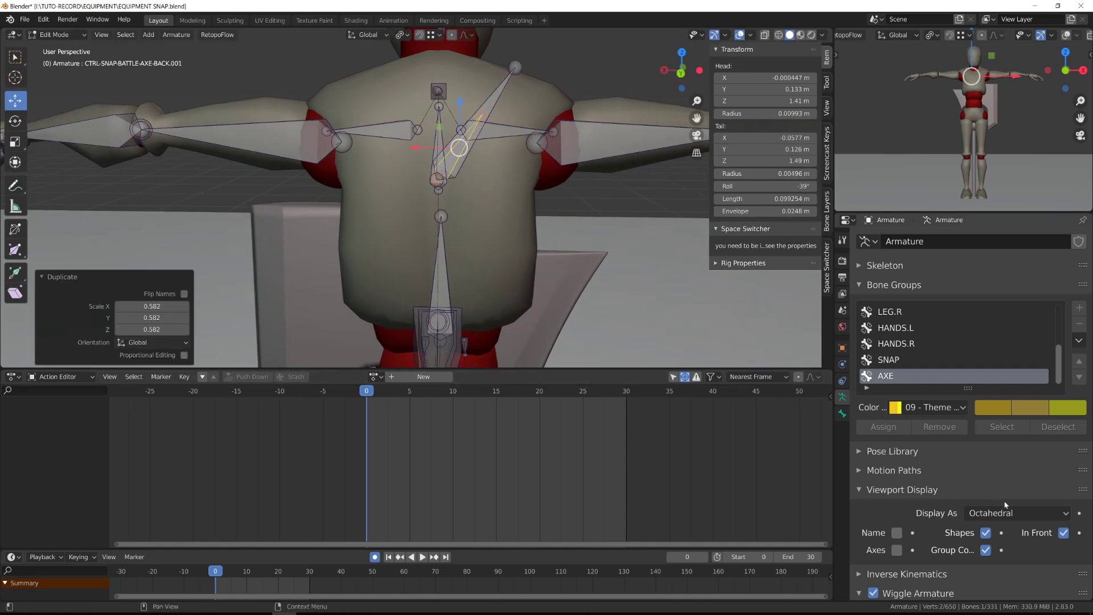
Show the bone relations, duplicate CTRL-SNAP-BATTLE-AXE-BACK.001 in place and scale this second copy to about 0.66.
left_click(842, 414)
left_click(871, 306)
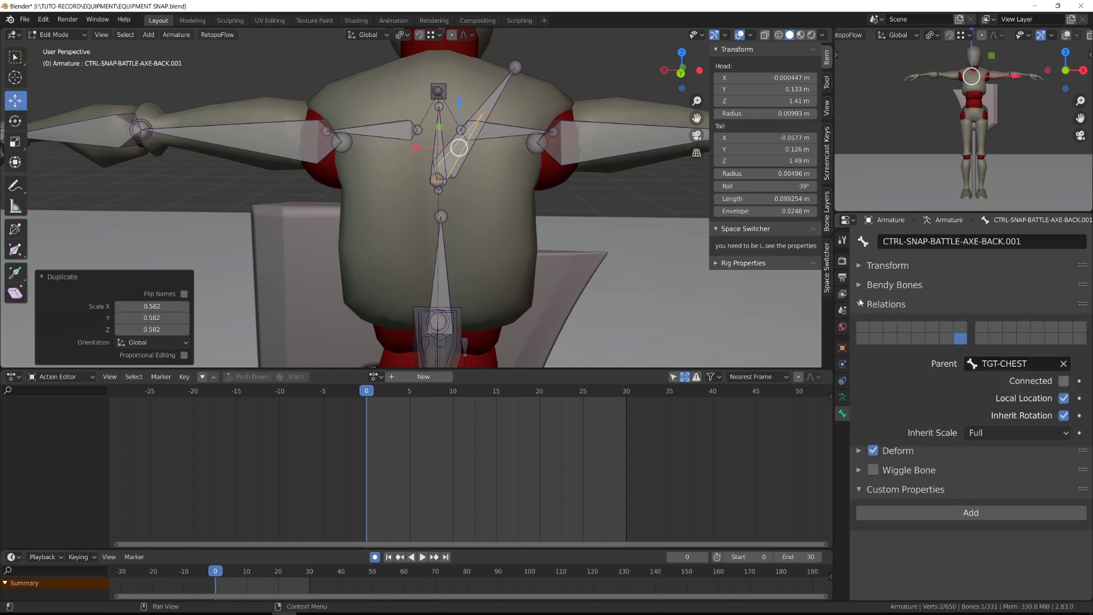
middle_click_drag(432, 246, 440, 152)
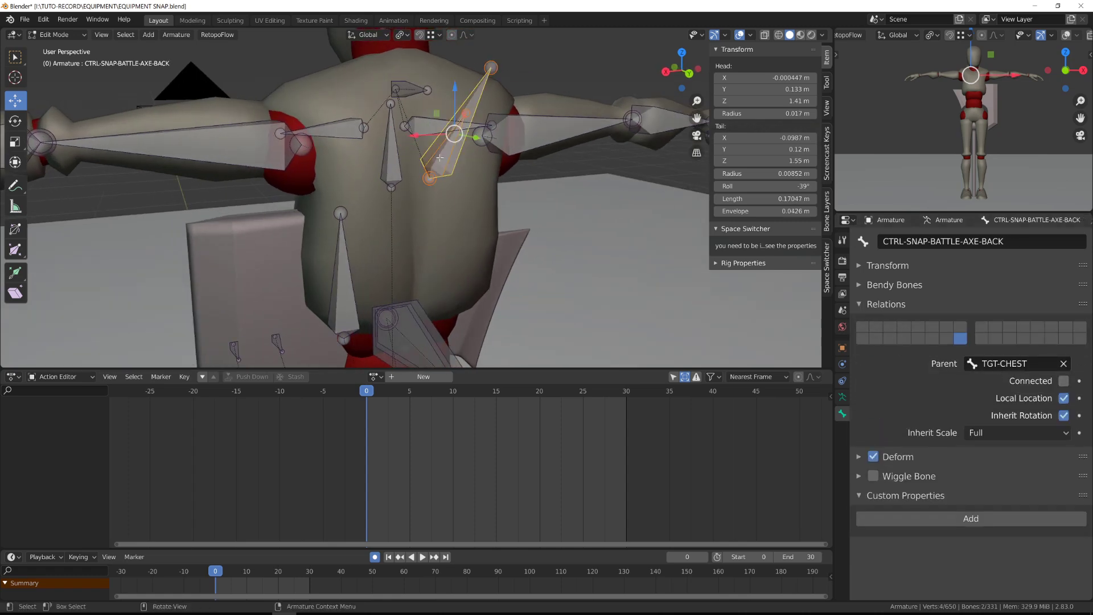
left_click(440, 152)
key("shift+d")
key("Escape")
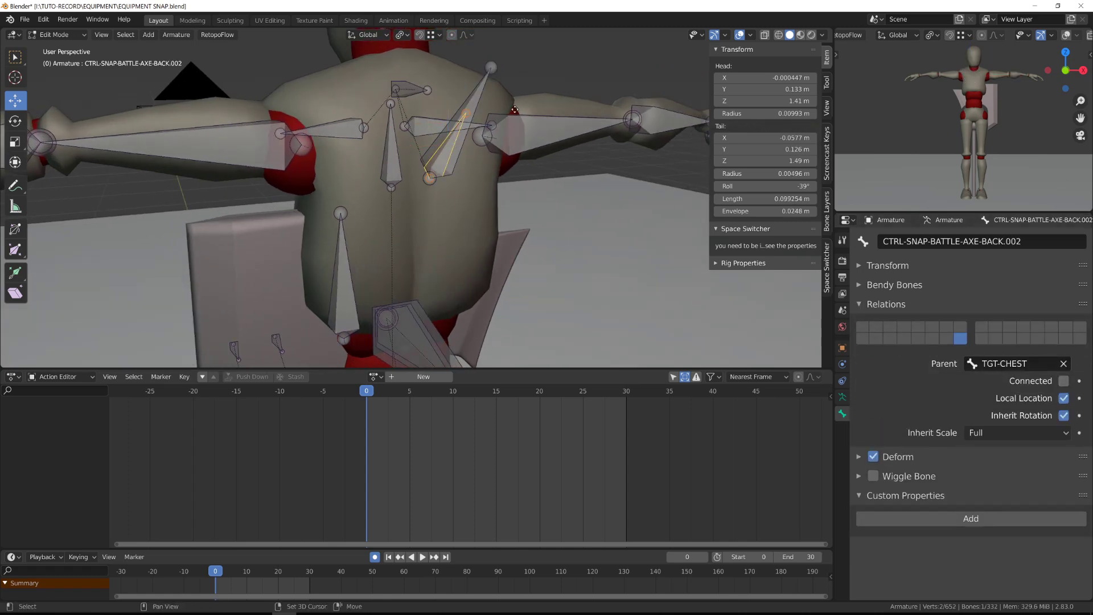
key("s")
left_click(480, 134)
scroll(448, 272, "up", 2)
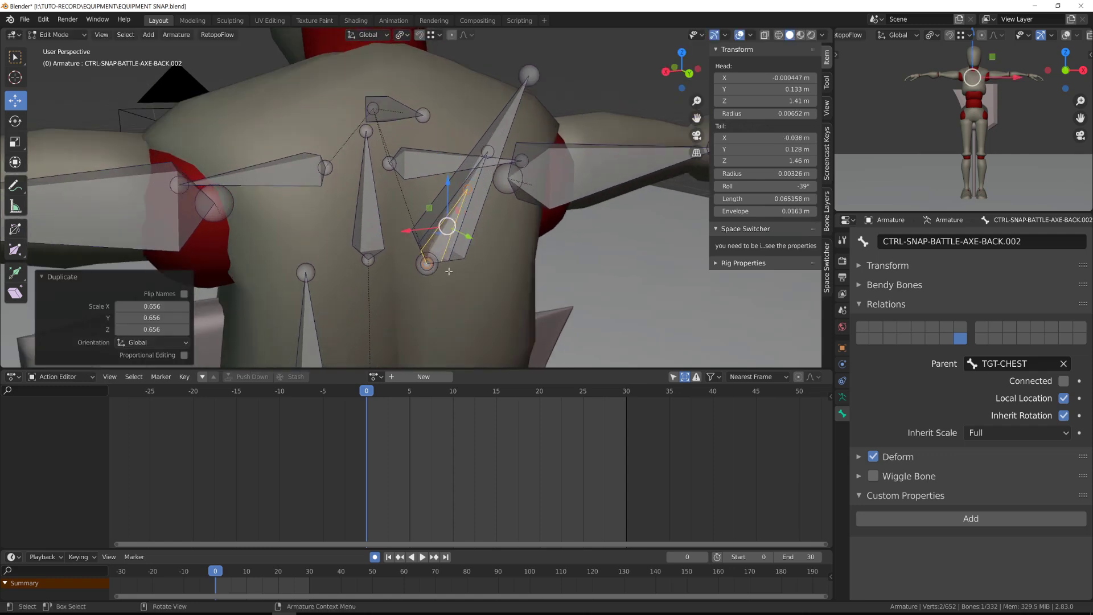
Parent CTRL-SNAP-BATTLE-AXE-BACK to CTRL-SNAP-BATTLE-AXE-BACK.001 with Keep Offset.
left_click(487, 145)
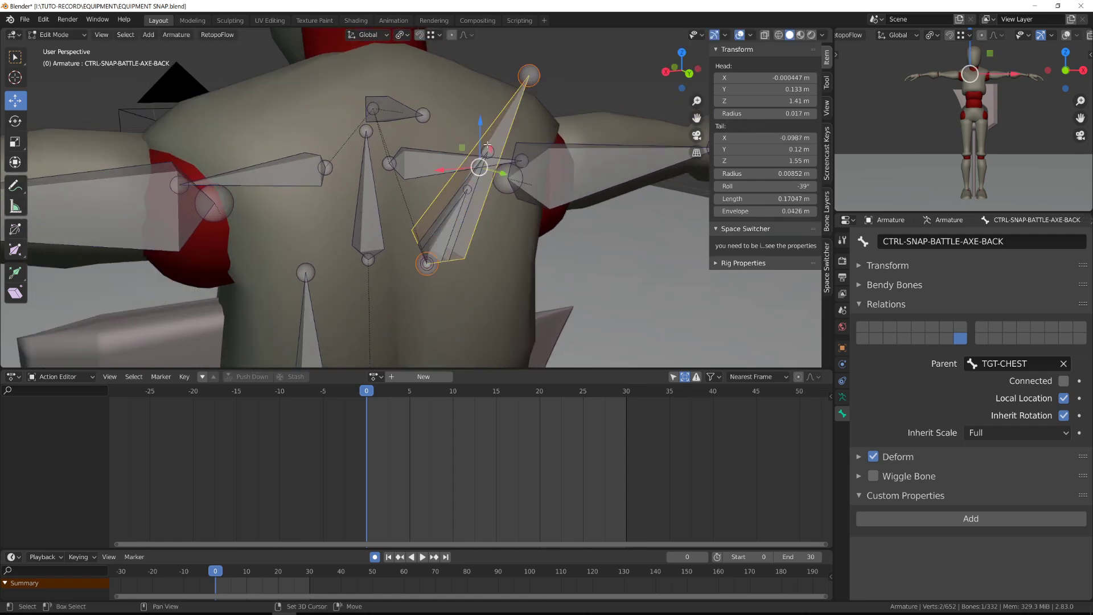
left_click(476, 184, "shift")
left_click(476, 184, "shift")
left_click(484, 179, "shift")
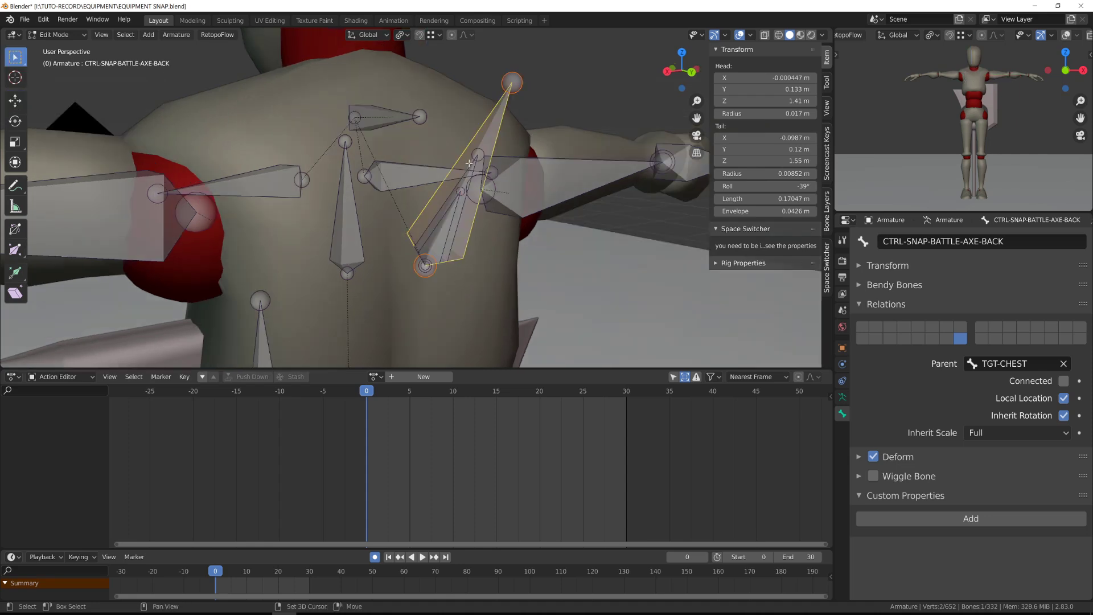
left_click(470, 165, "shift")
left_click(470, 165, "shift")
left_click(471, 165, "shift")
left_click(470, 165)
left_click(472, 166, "shift")
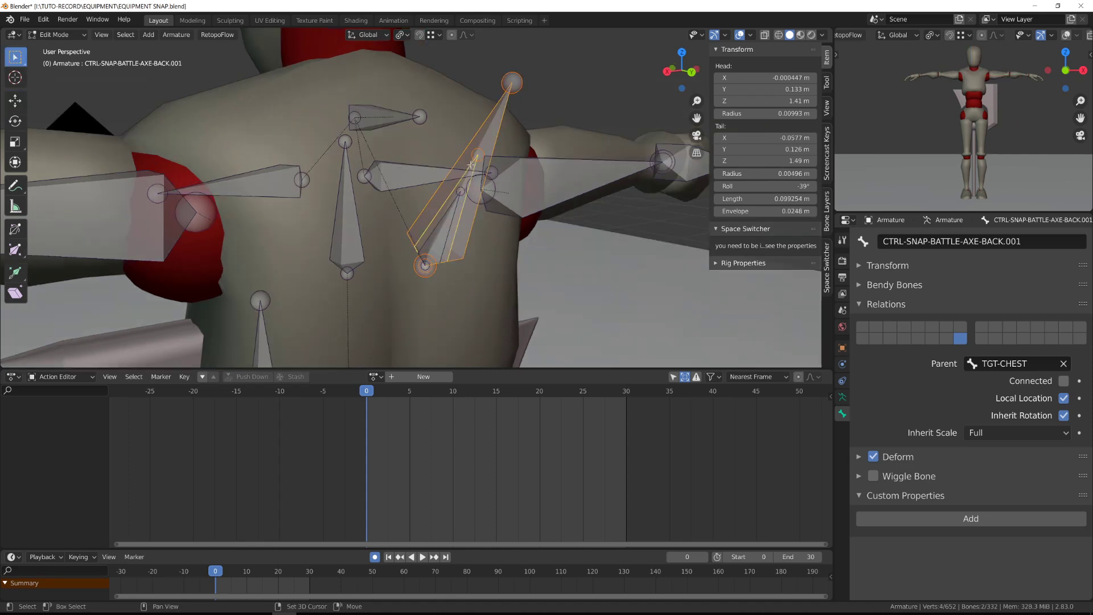
key("ctrl+p")
left_click(473, 165)
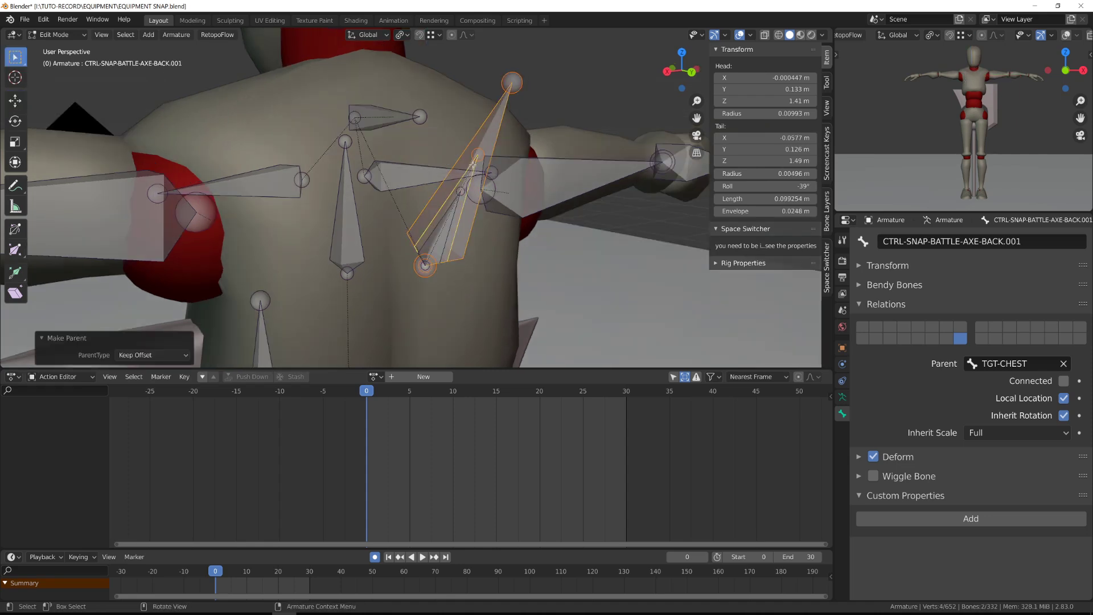
Set the parent of CTRL-SNAP-BATTLE-AXE-BACK.001 to ROOT.
middle_click_drag(473, 167, 460, 218)
left_click(460, 218)
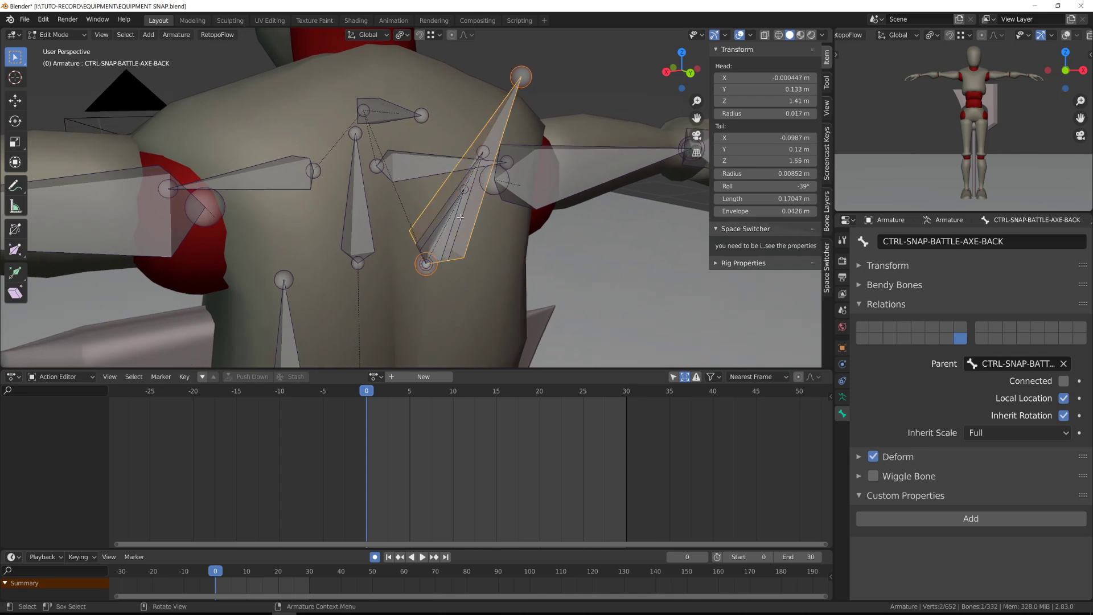
left_click(1005, 367)
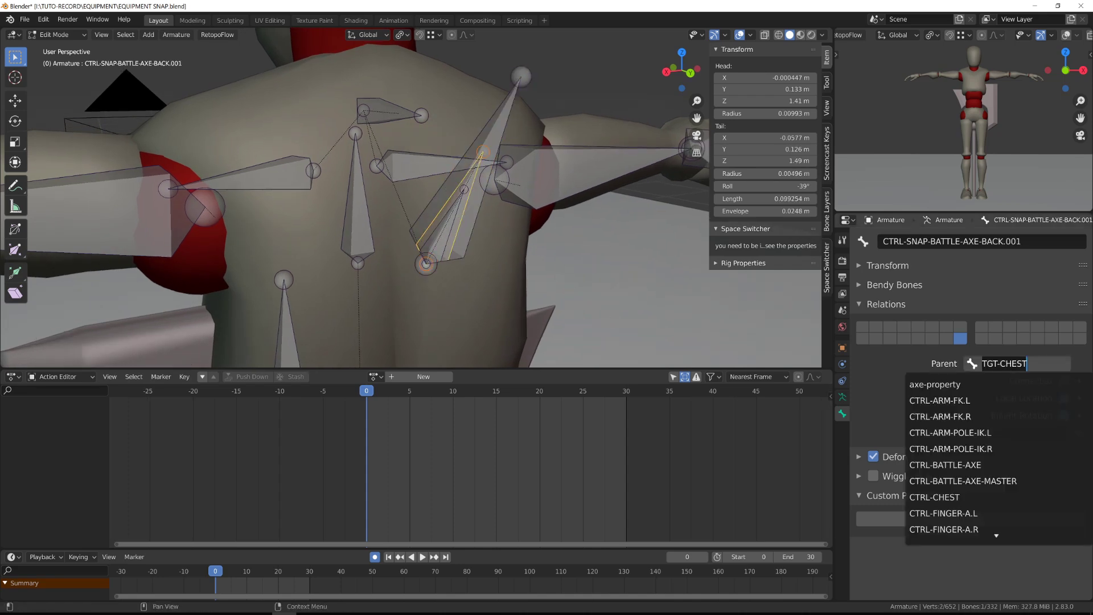
type("root")
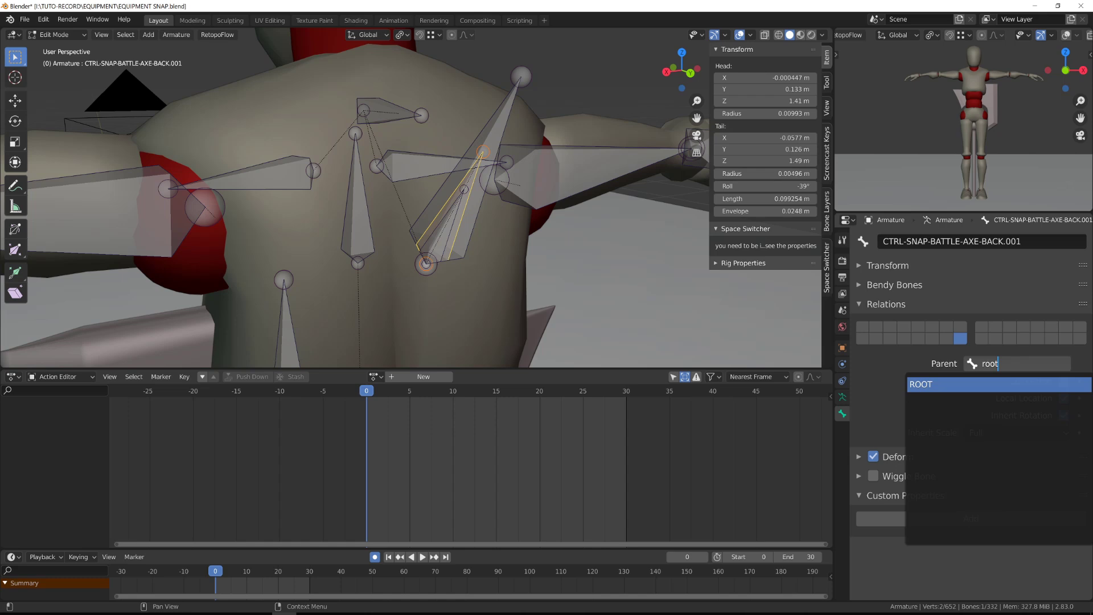
key("Return")
Remove the WGT-ROOT custom shape from CTRL-SNAP-BATTLE-AXE-BACK.002 and CTRL-SNAP-BATTLE-AXE-BACK.001 in Pose Mode.
key("ctrl+Tab")
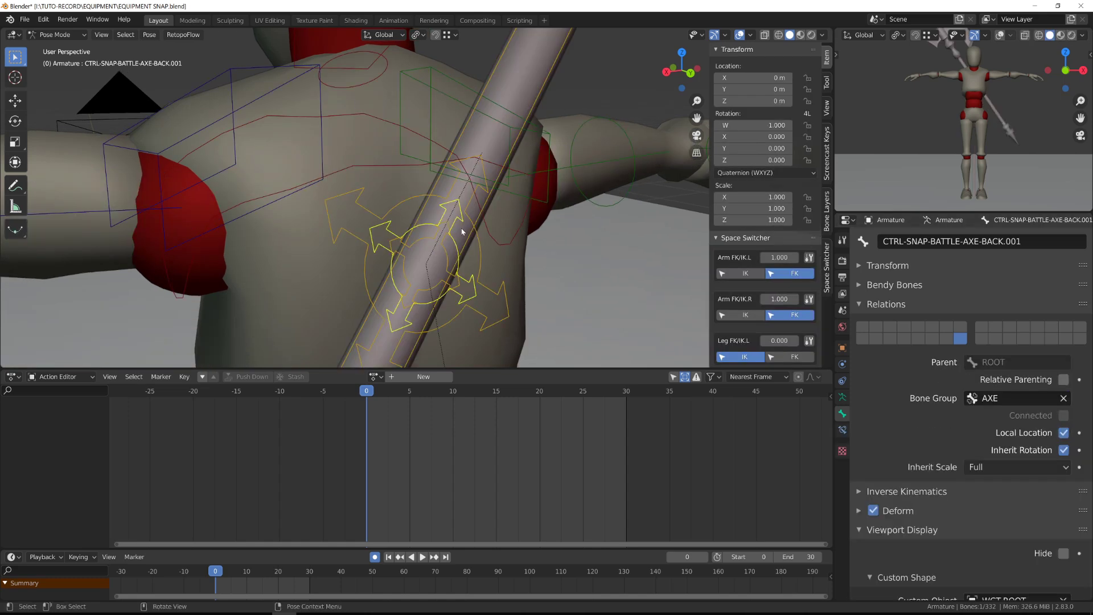
key("Tab")
left_click(458, 226)
left_click(458, 226)
key("Tab")
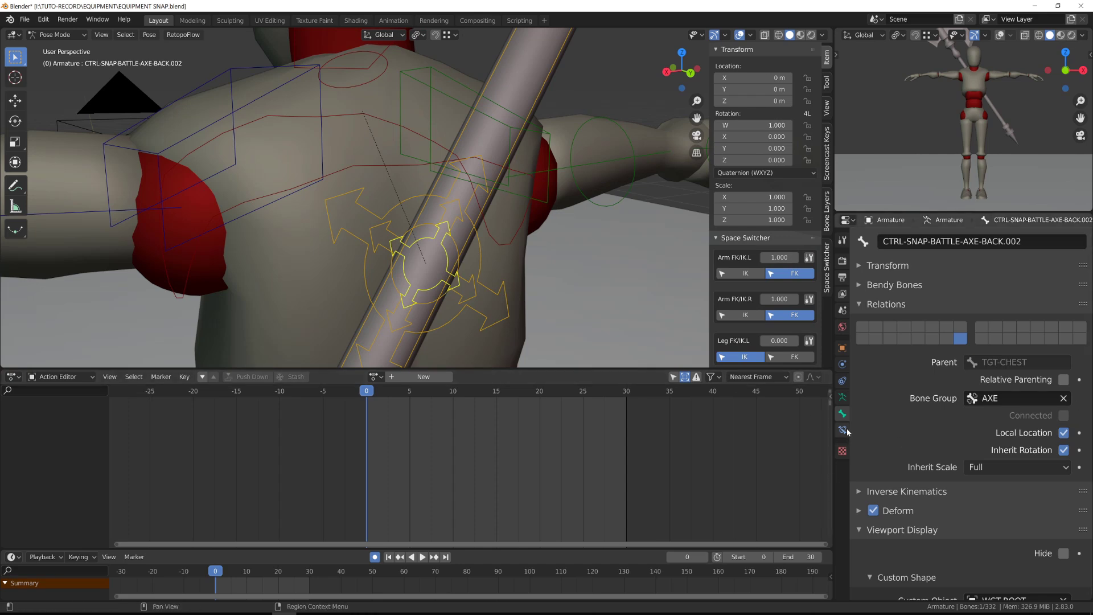
scroll(888, 455, "down", 6)
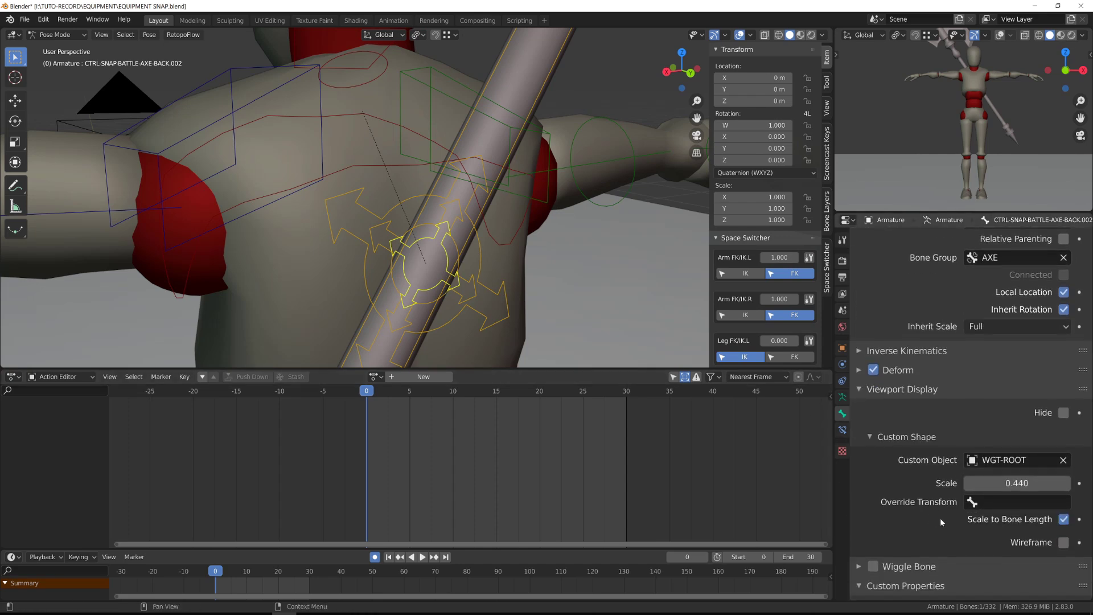
left_click(1063, 459)
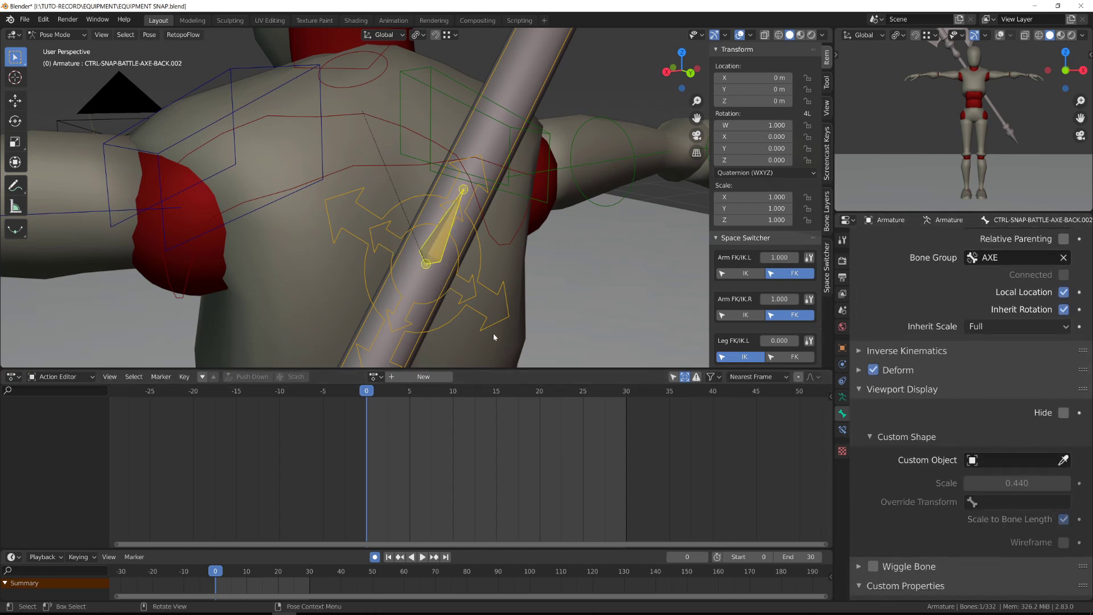
left_click(462, 302)
left_click(1063, 460)
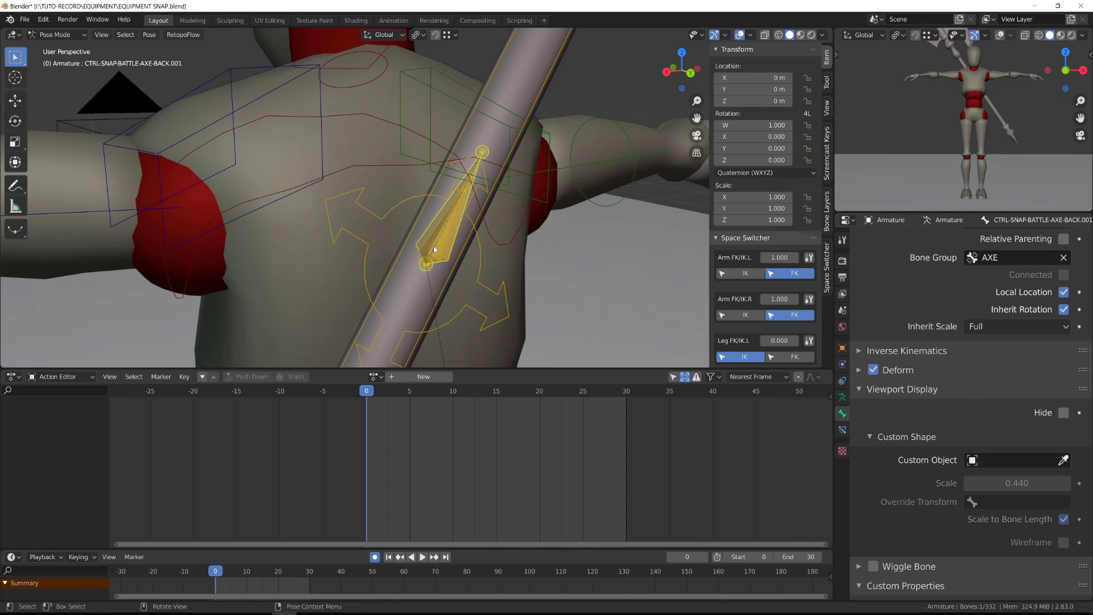
Add Copy Location and Copy Rotation constraints to CTRL-SNAP-BATTLE-AXE-BACK.001, targeting CTRL-SNAP-BATTLE-AXE-BACK.002.
scroll(434, 249, "up", 3)
left_click(452, 245, "shift")
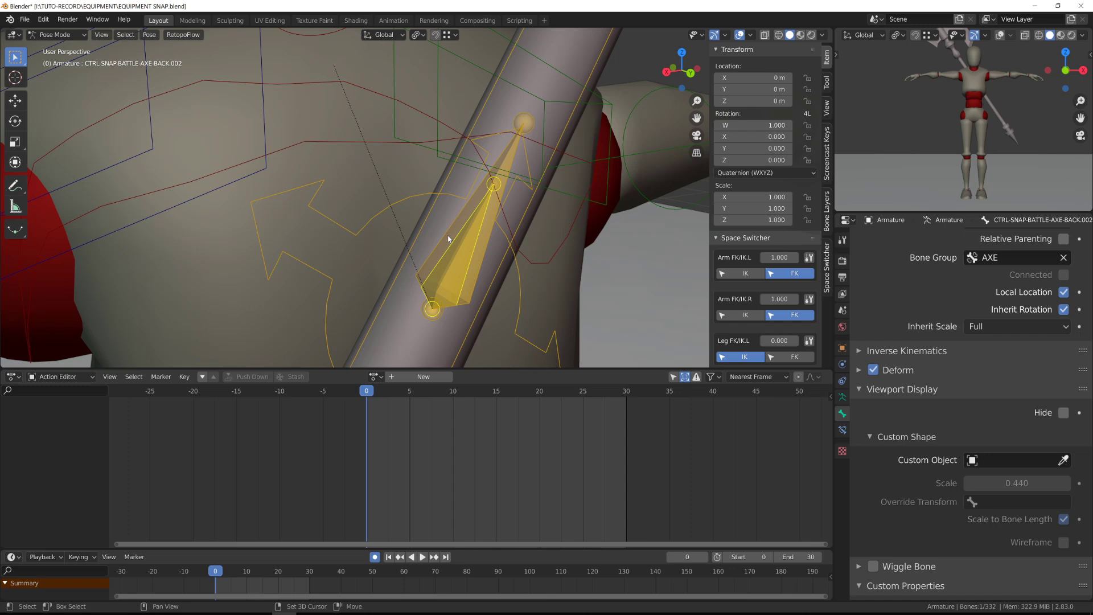
left_click(448, 239, "shift")
key("shift+ctrl+c")
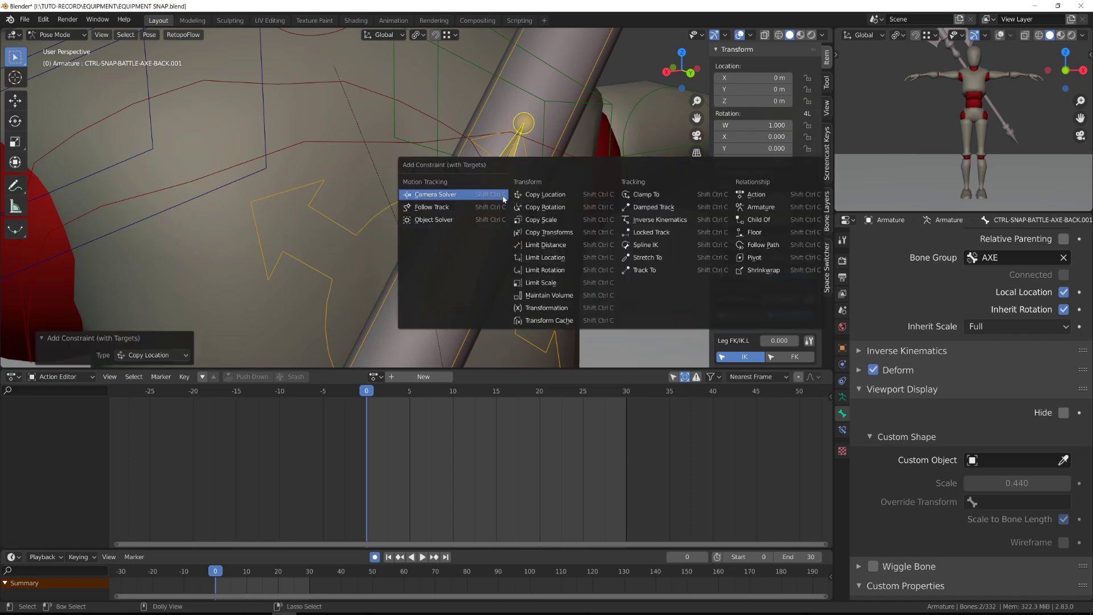
left_click(495, 210)
scroll(527, 208, "down", 4)
scroll(528, 211, "down", 4)
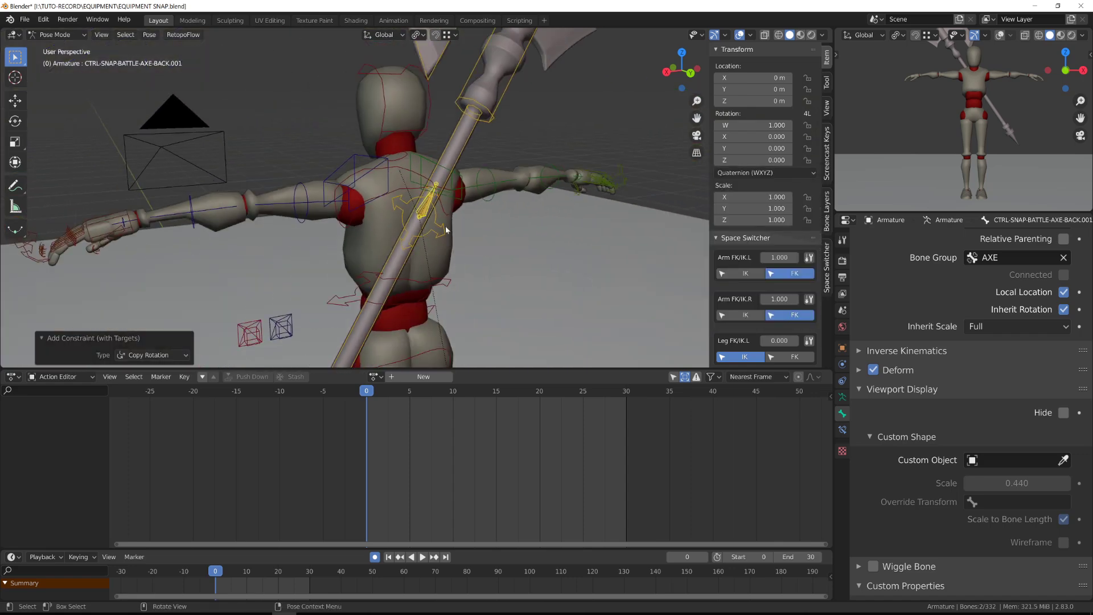
Scale the CTRL-CHEST bone up to about 1.037 to test whether it affects the axe's back control.
key("Tab")
middle_click_drag(401, 229, 526, 259)
key("Tab")
left_click(397, 219)
scroll(312, 221, "down", 2)
middle_click_drag(399, 222, 341, 216)
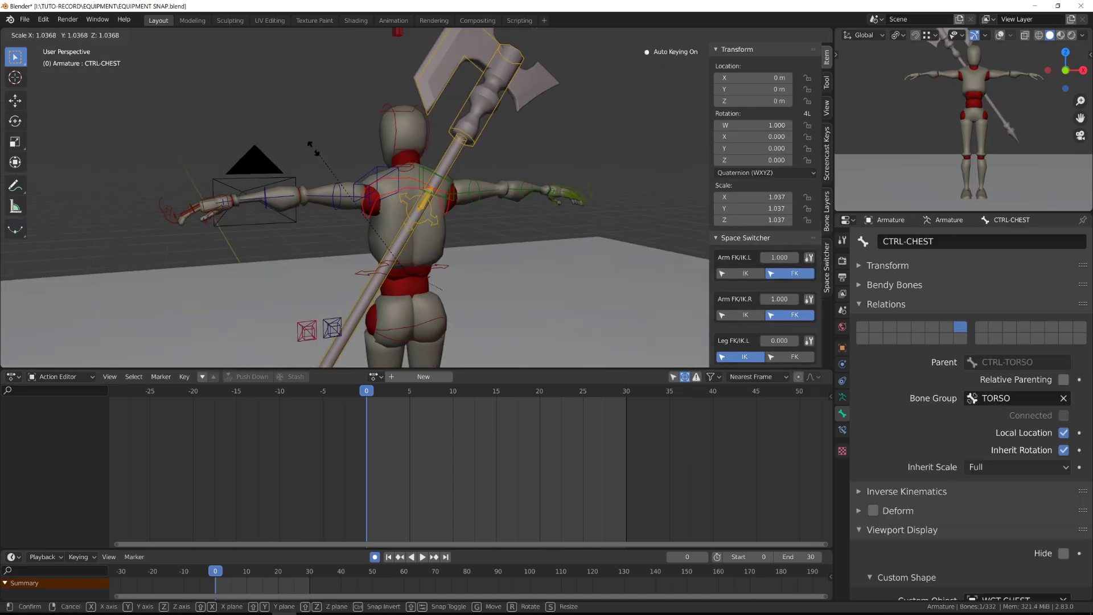
key("s")
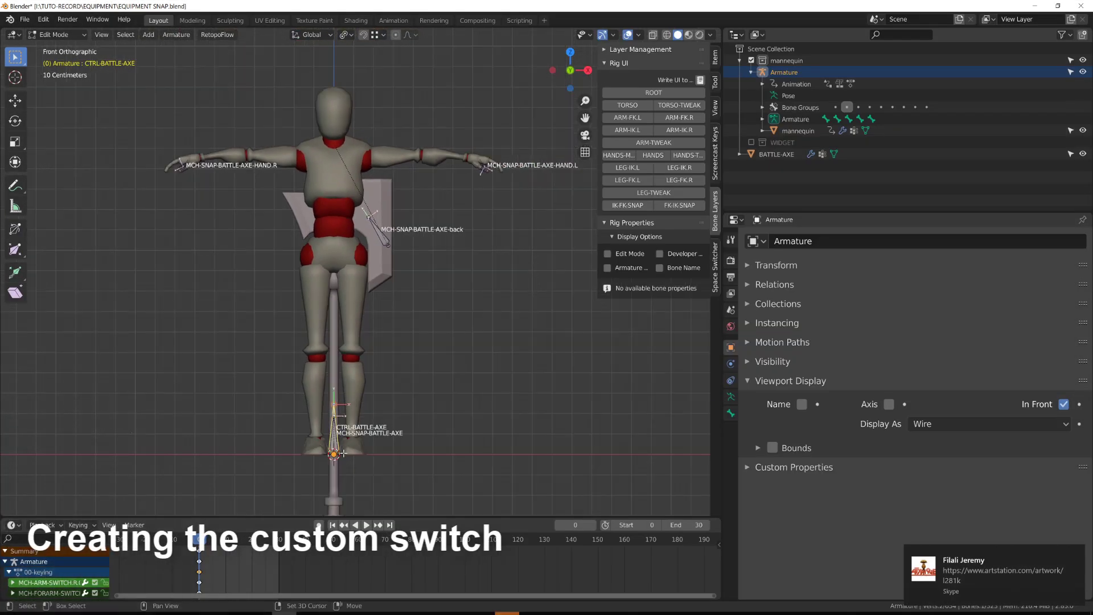
Duplicate the CTRL-BATTLE-AXE bone and move the copy about 1.375 m up along global Z.
key("shift+d")
key("z")
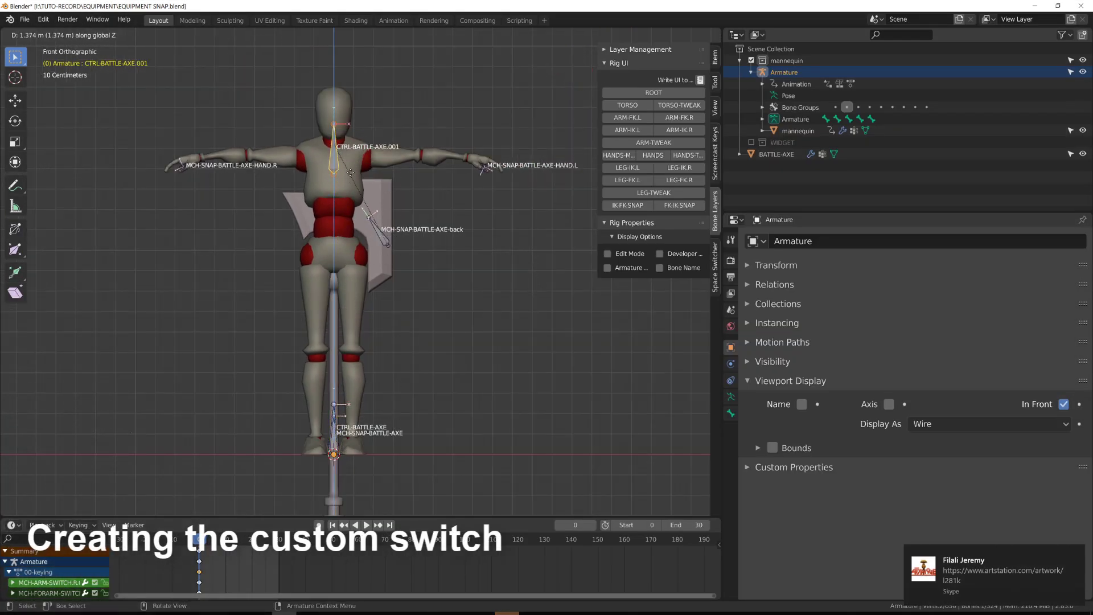
left_click(350, 174)
middle_click_drag(349, 175, 265, 182)
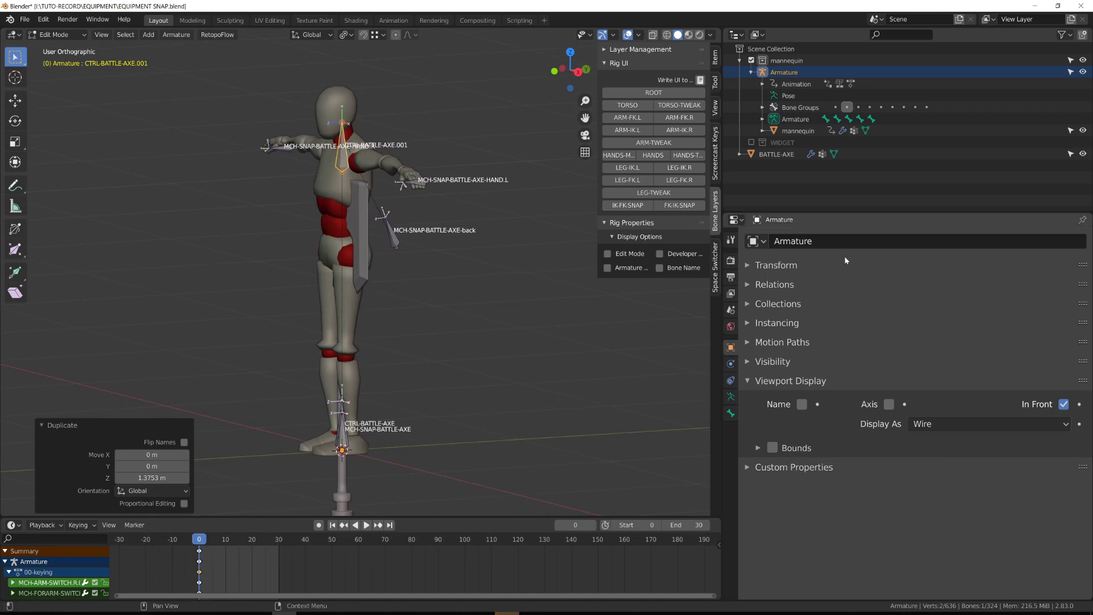
Rename the duplicated bone as axe-property.
left_click(731, 412)
left_click(795, 241)
type("a")
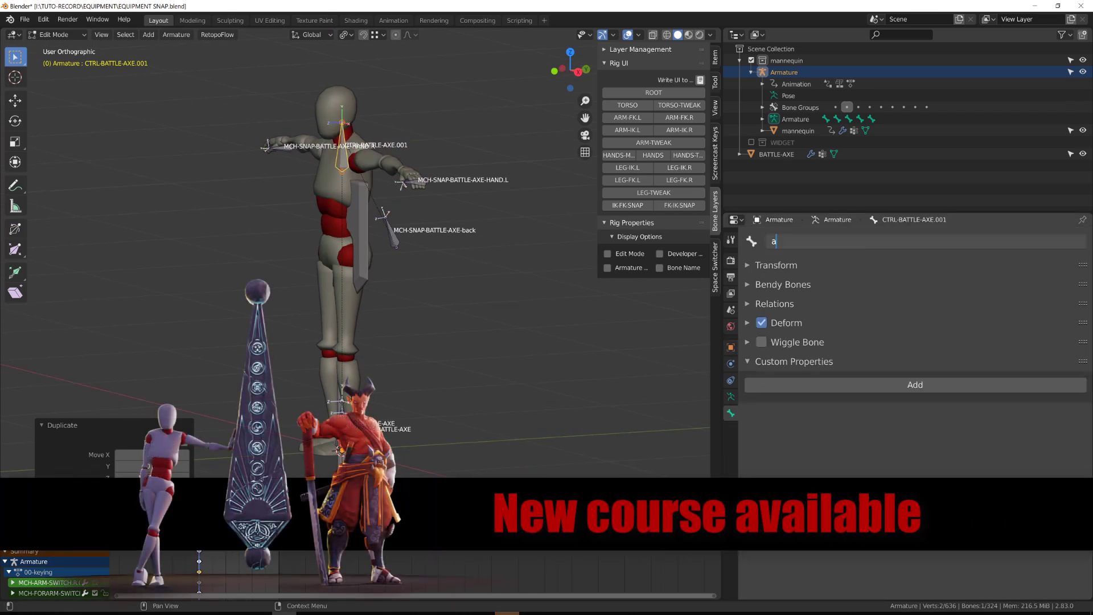
type("xe-property")
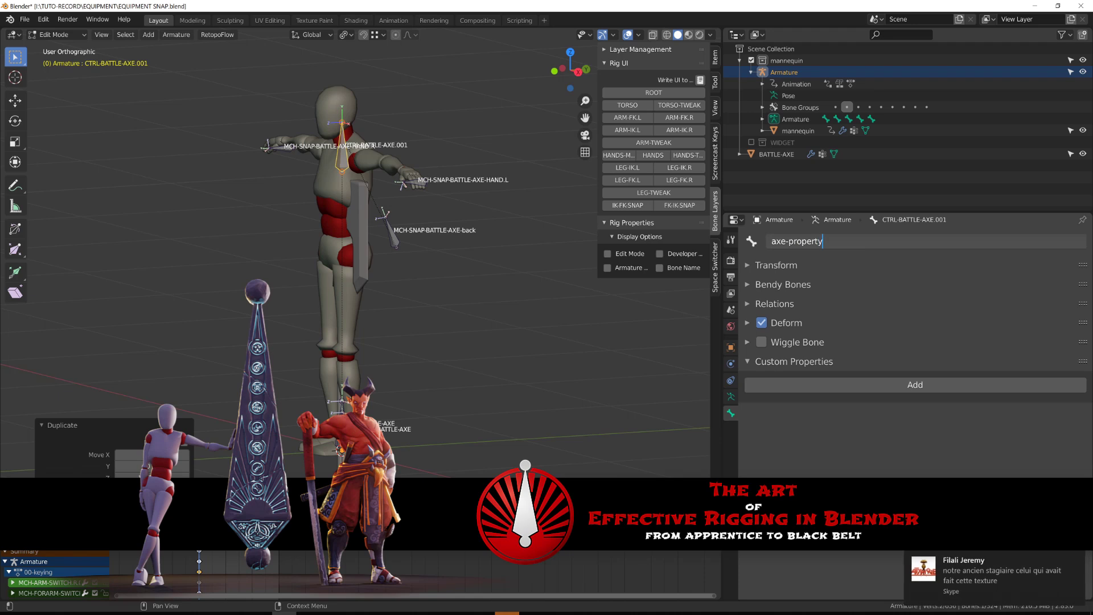
key("Return")
Add a custom property to the axe-property bone in Pose Mode.
key("ctrl+Tab")
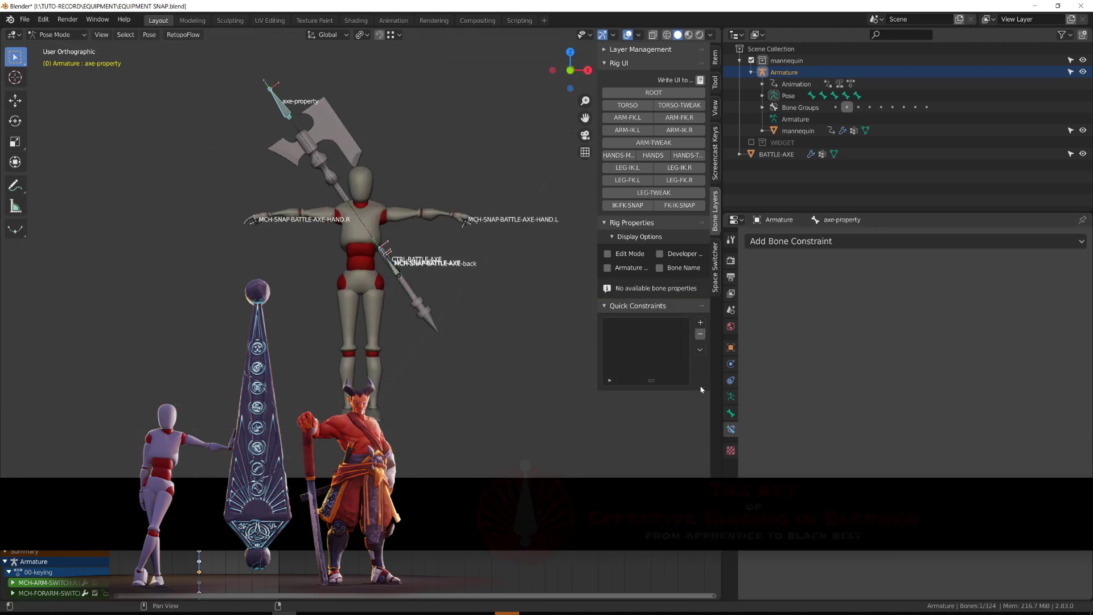
left_click(729, 419)
left_click(749, 360)
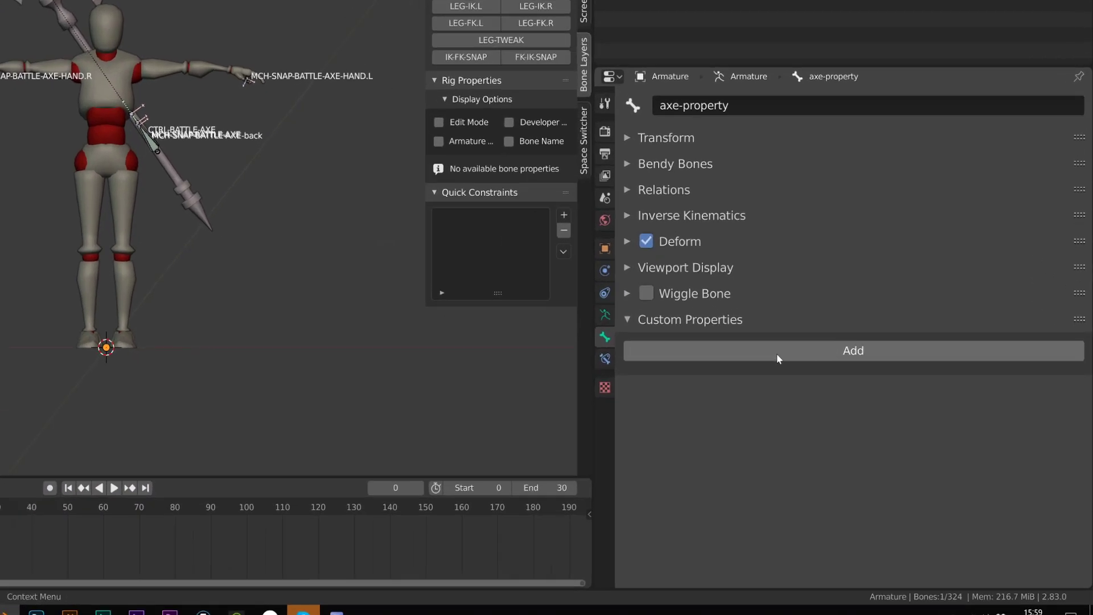
left_click(848, 424)
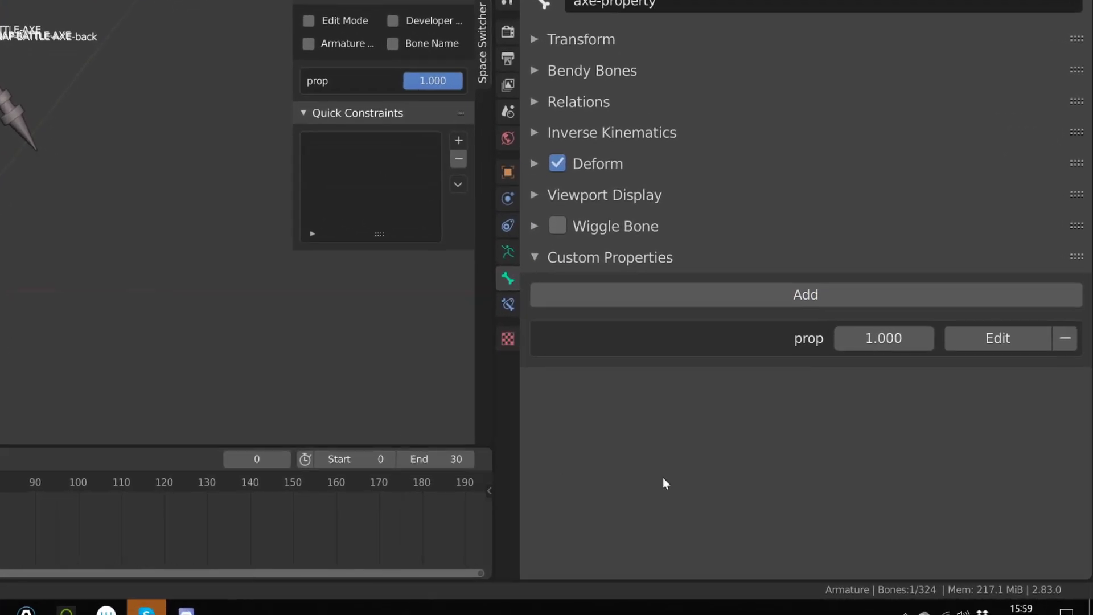
Name the new custom property Snap-BPACK and set its value to the integer 1.
left_click(1019, 338)
left_click(920, 365)
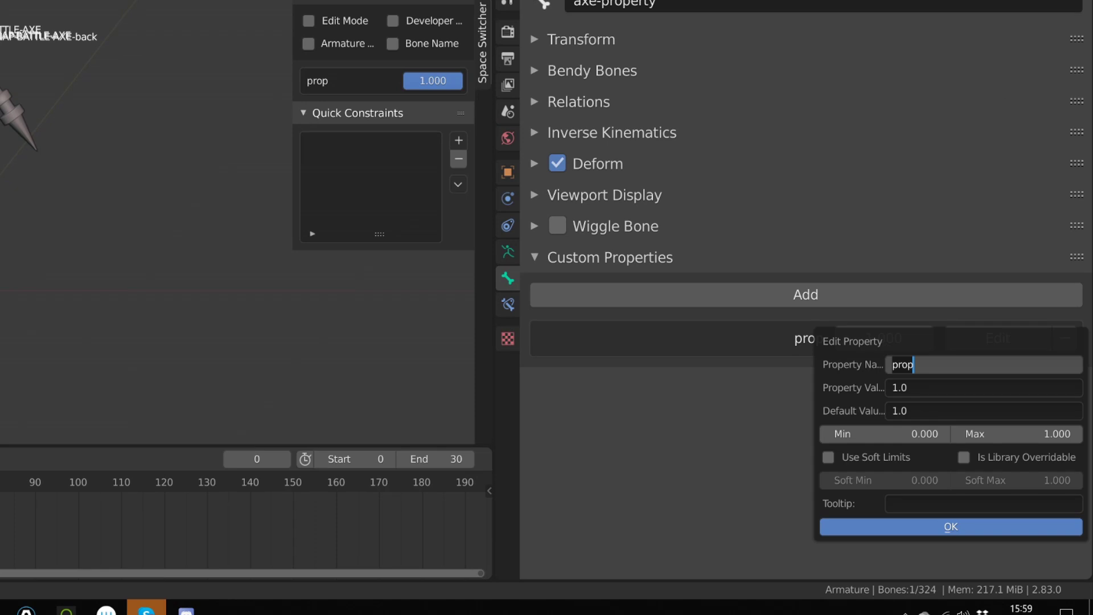
type("Snap-BPACK")
key("Return")
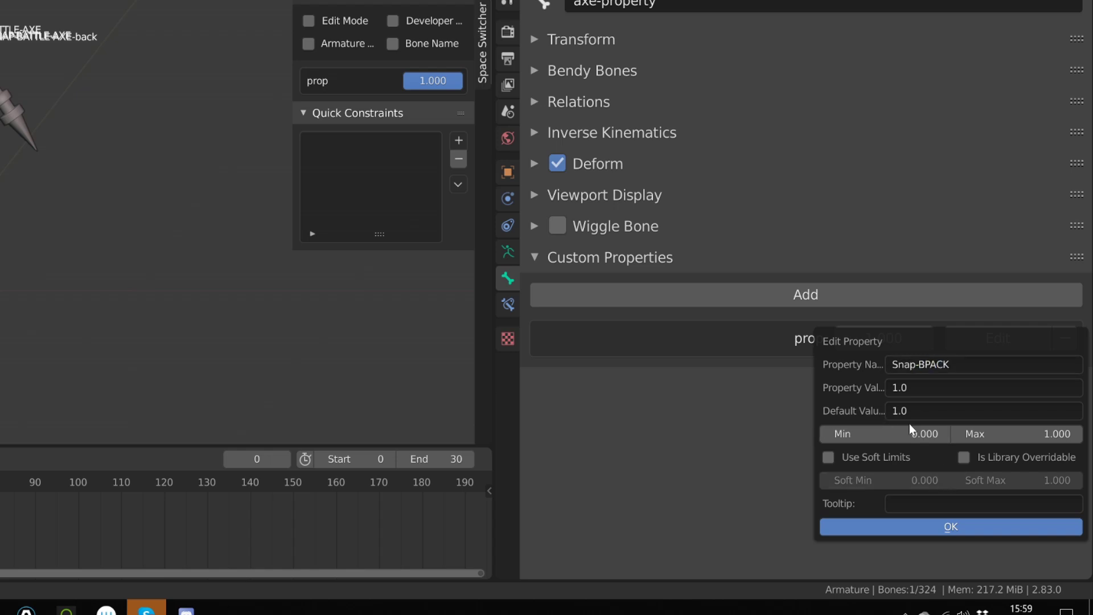
left_click(910, 387)
type("1")
key("Return")
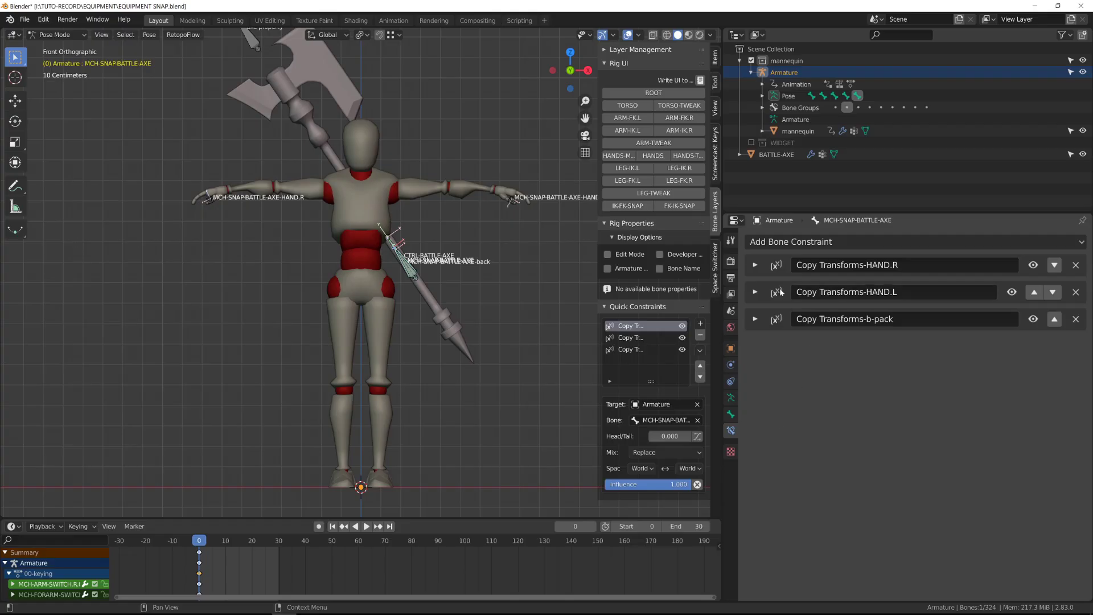
Add a driver to the influence of the Copy Transforms-b-pack constraint on MCH-SNAP-BATTLE-AXE.
left_click(743, 314)
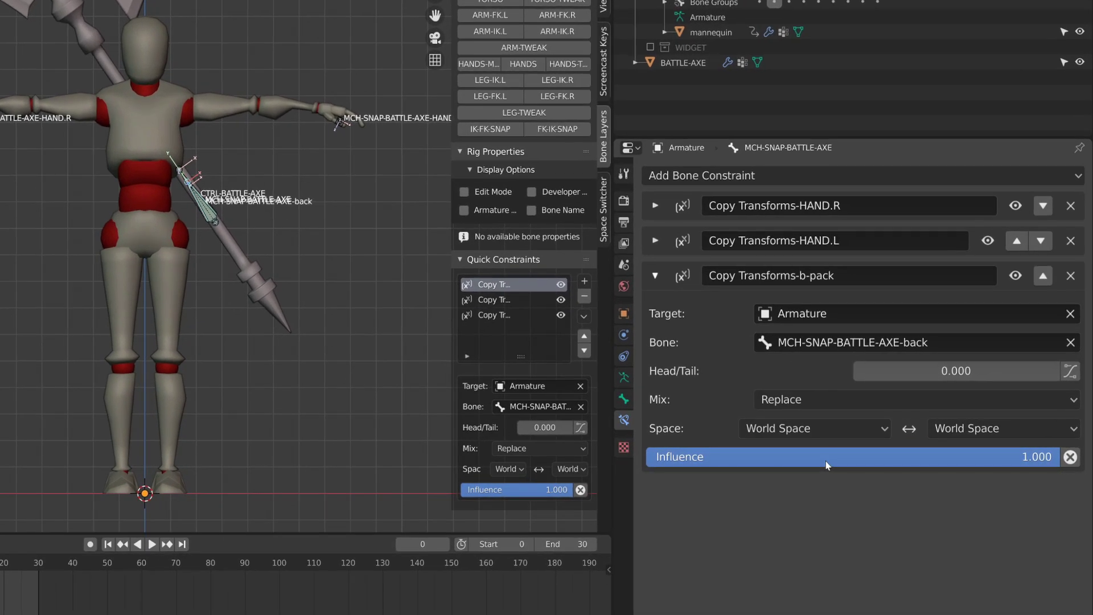
right_click(881, 458)
left_click(826, 483)
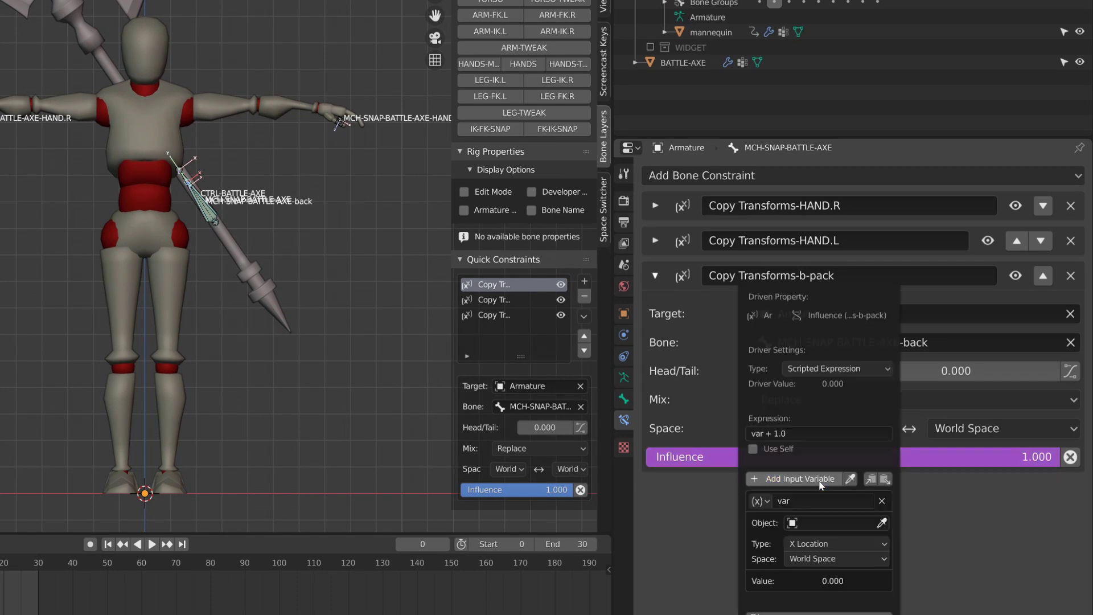
left_click(824, 353)
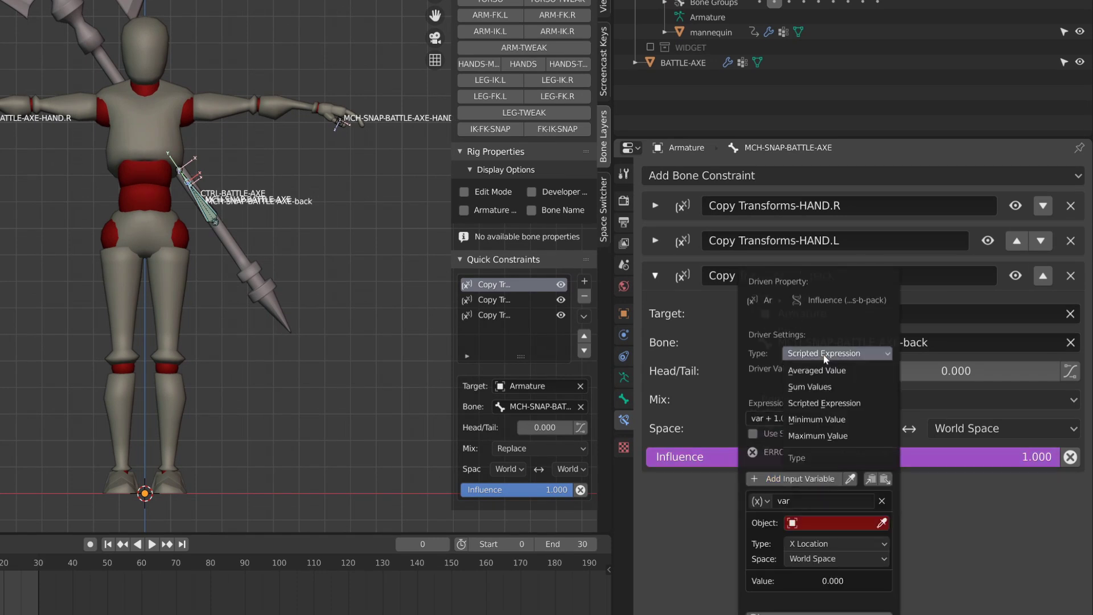
left_click(817, 369)
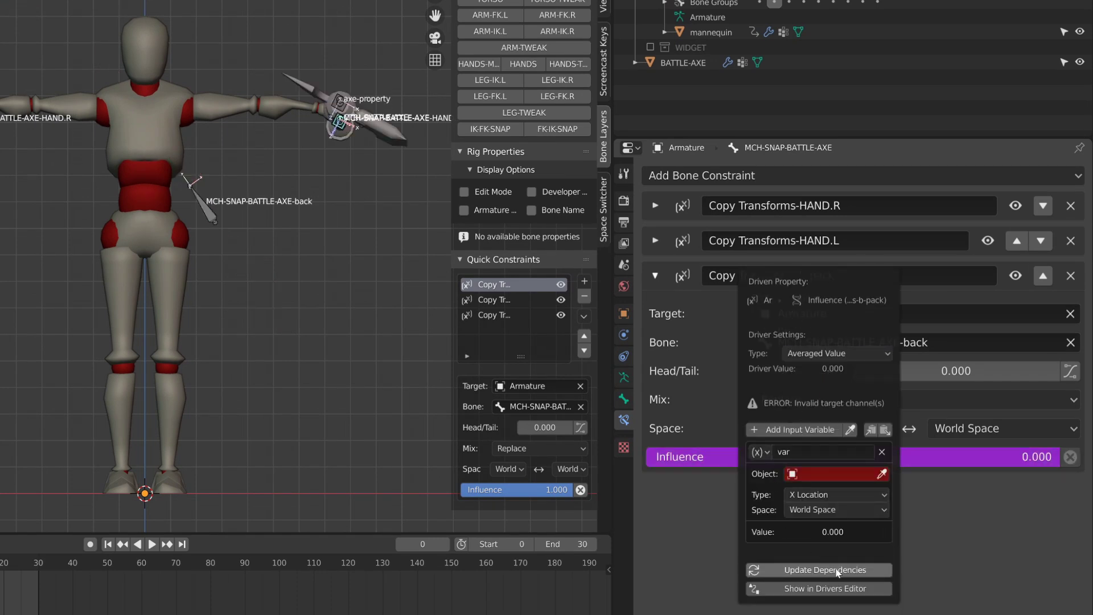
left_click(822, 353)
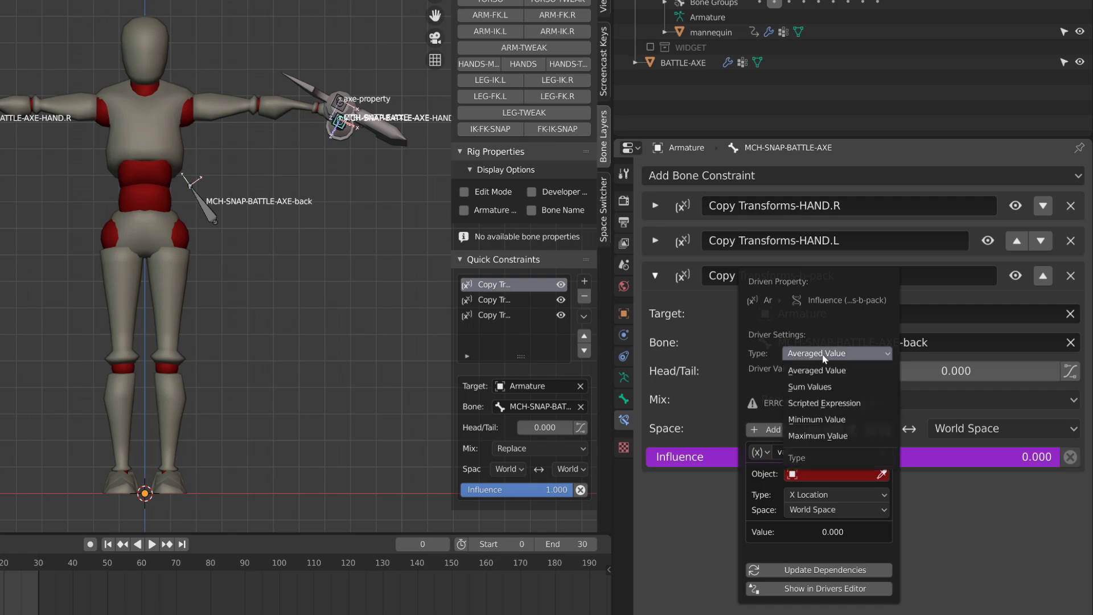
left_click(839, 403)
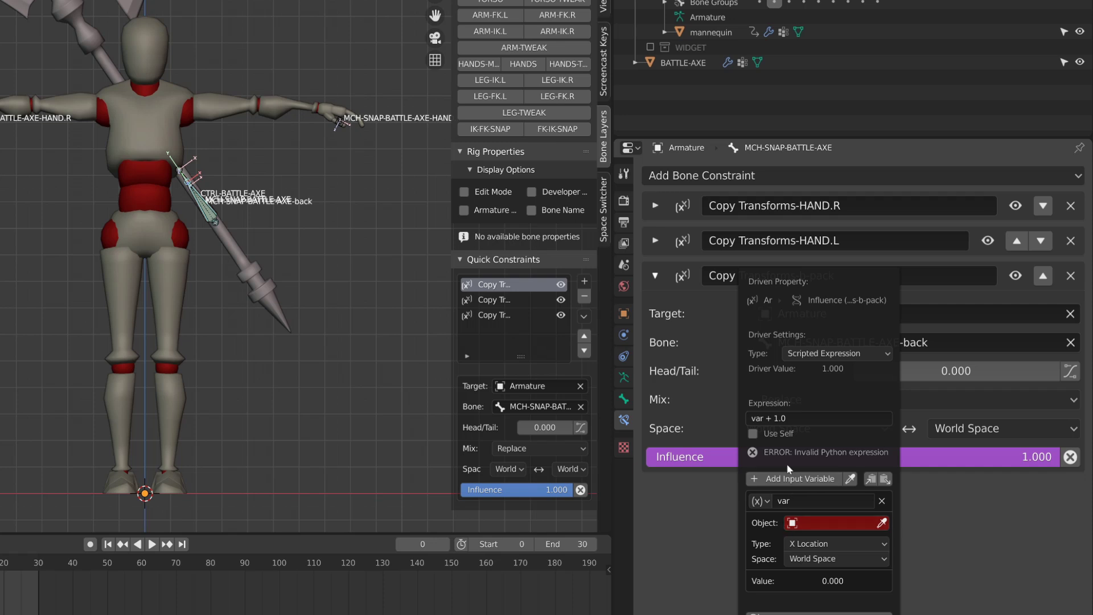
Set the scripted expression of the b-pack influence driver to var-3.
left_click(819, 419)
left_click_drag(774, 419, 787, 419)
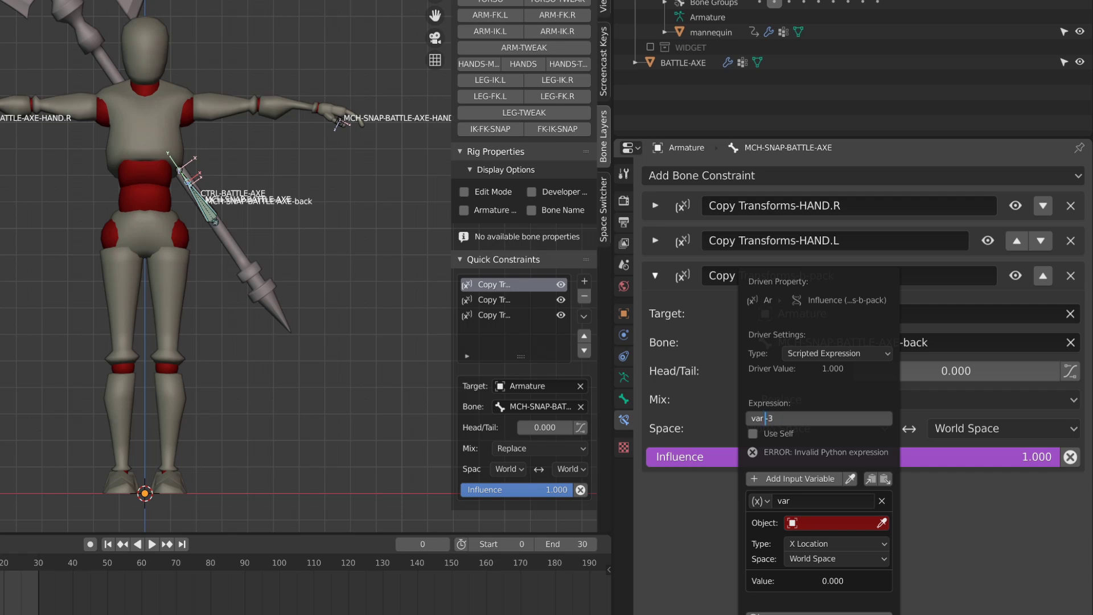
key("Return")
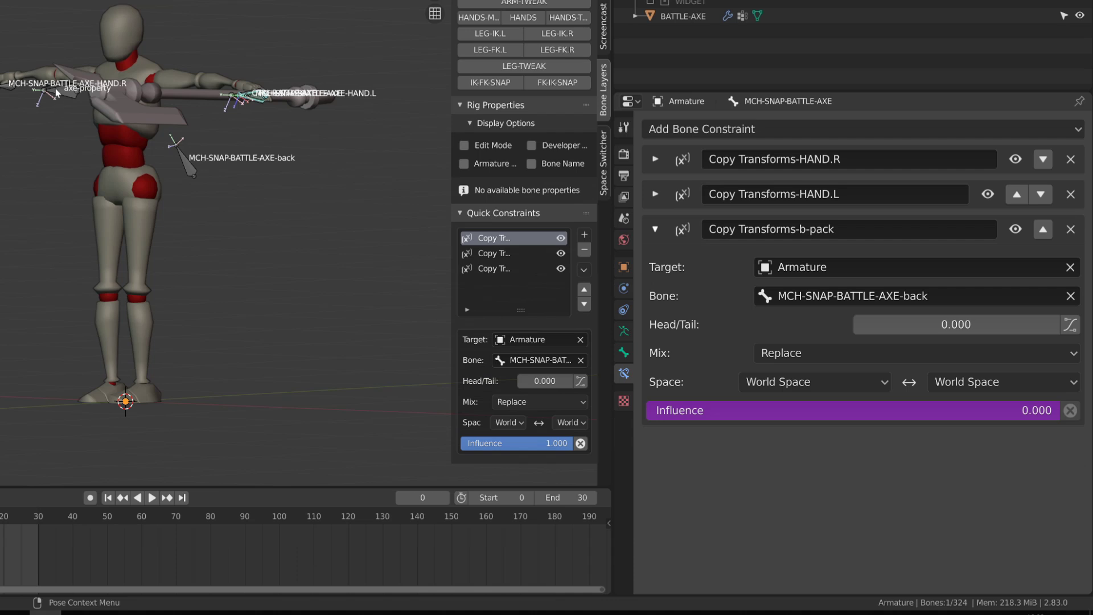
Copy the data path of the Snap-BPACK property from the axe-property bone.
left_click(59, 92)
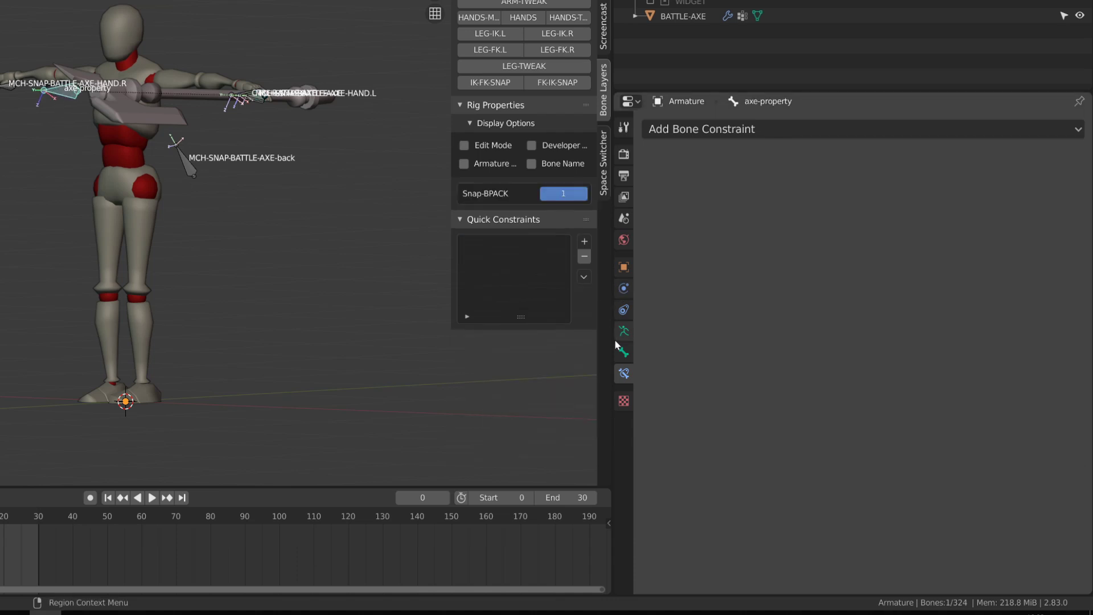
left_click(623, 353)
right_click(939, 402)
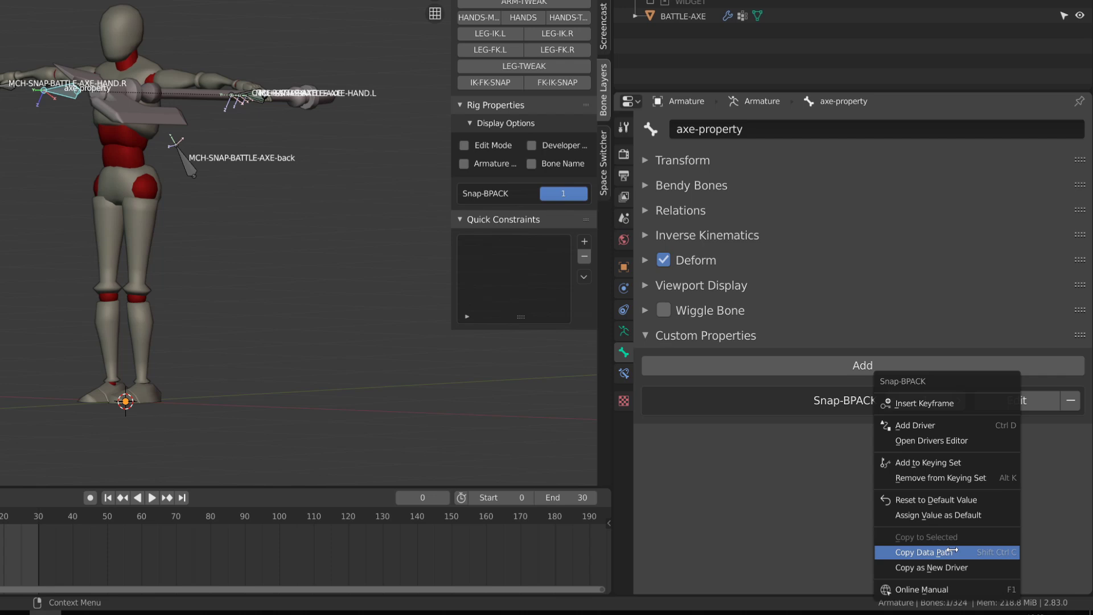
left_click(952, 550)
Change the b-pack influence driver's variable on MCH-SNAP-BATTLE-AXE to a Single Property with Armature as its object.
scroll(250, 274, "up", 2)
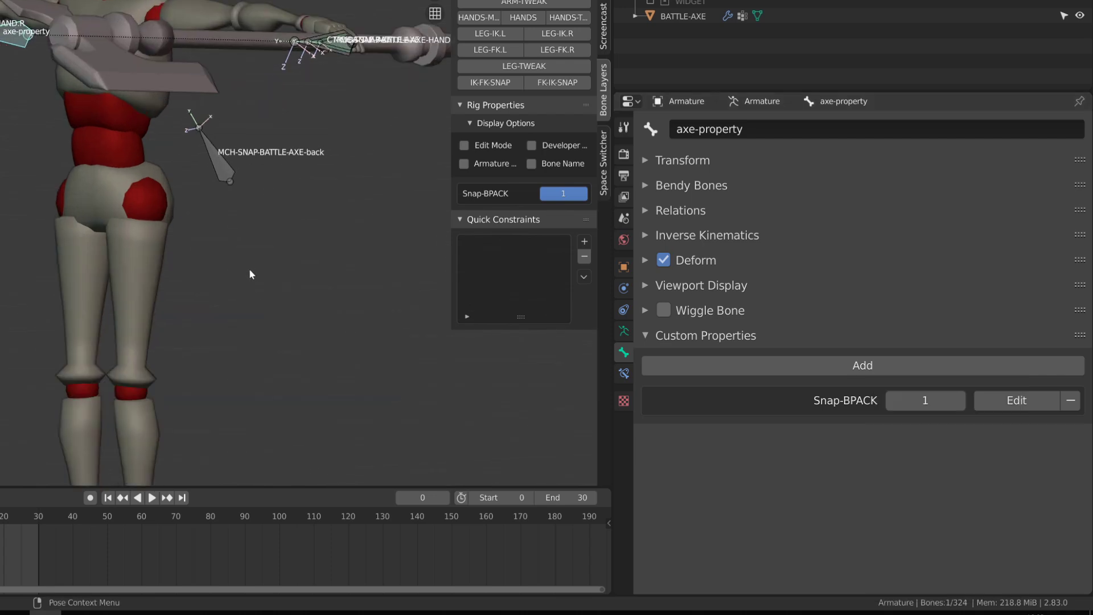
left_click(339, 55)
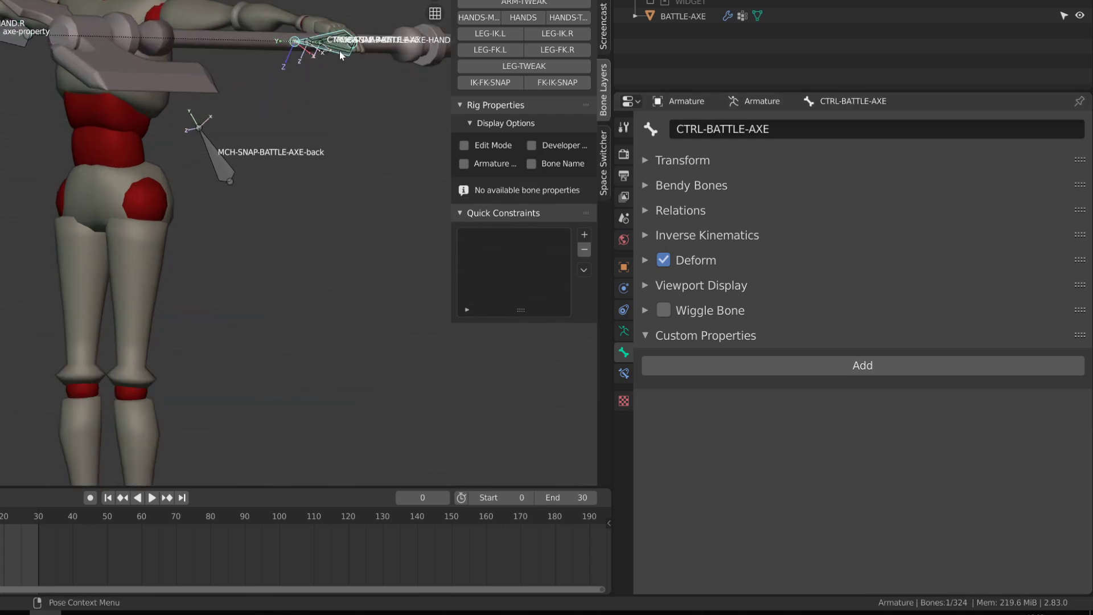
left_click(341, 54)
left_click(624, 373)
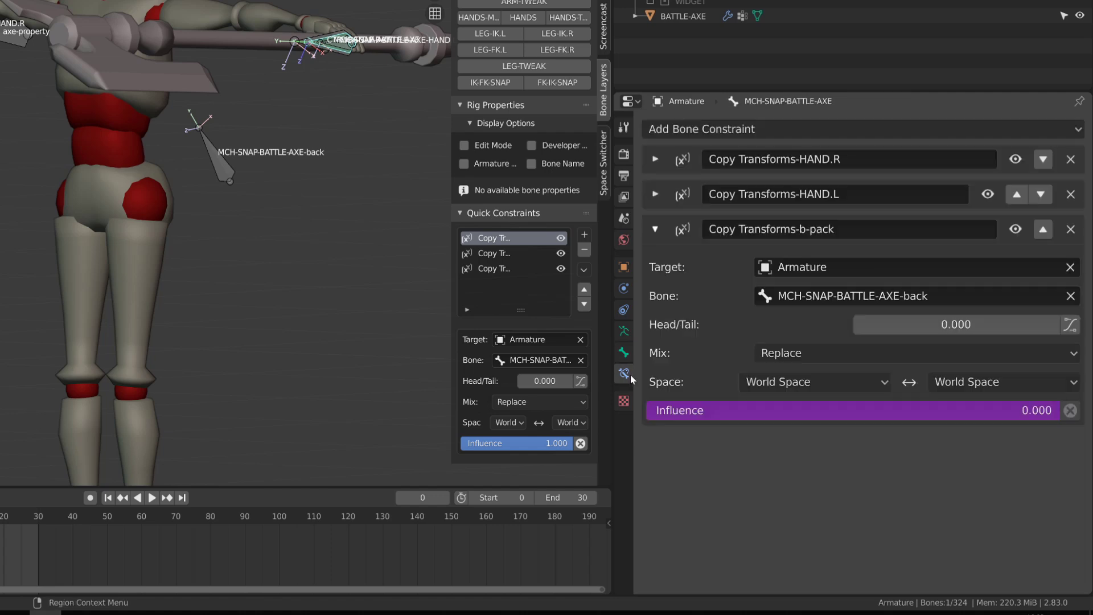
right_click(717, 405)
left_click(719, 435)
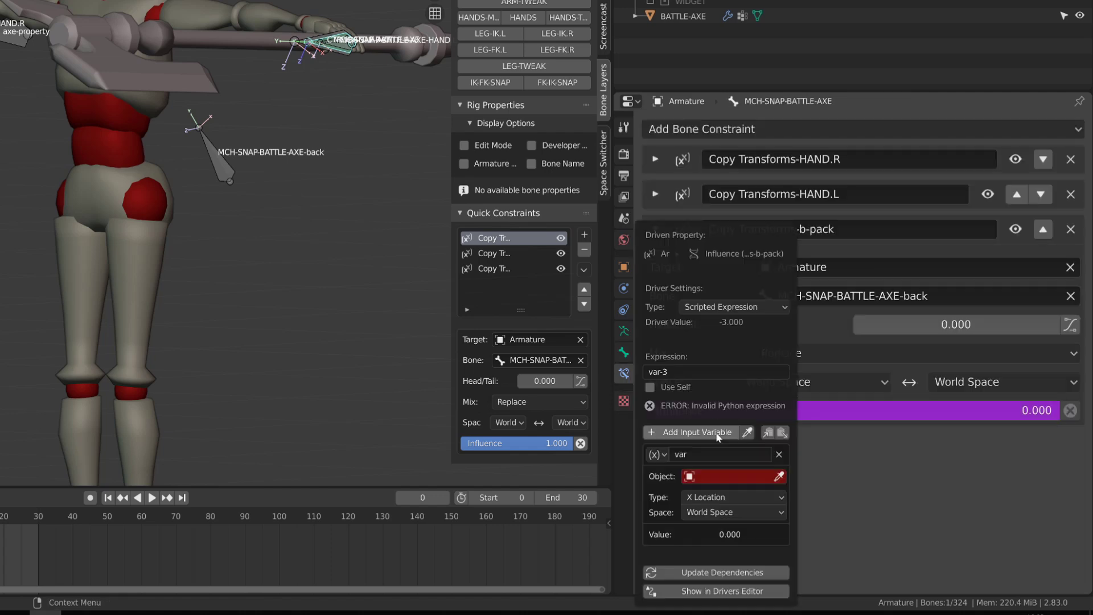
left_click(655, 456)
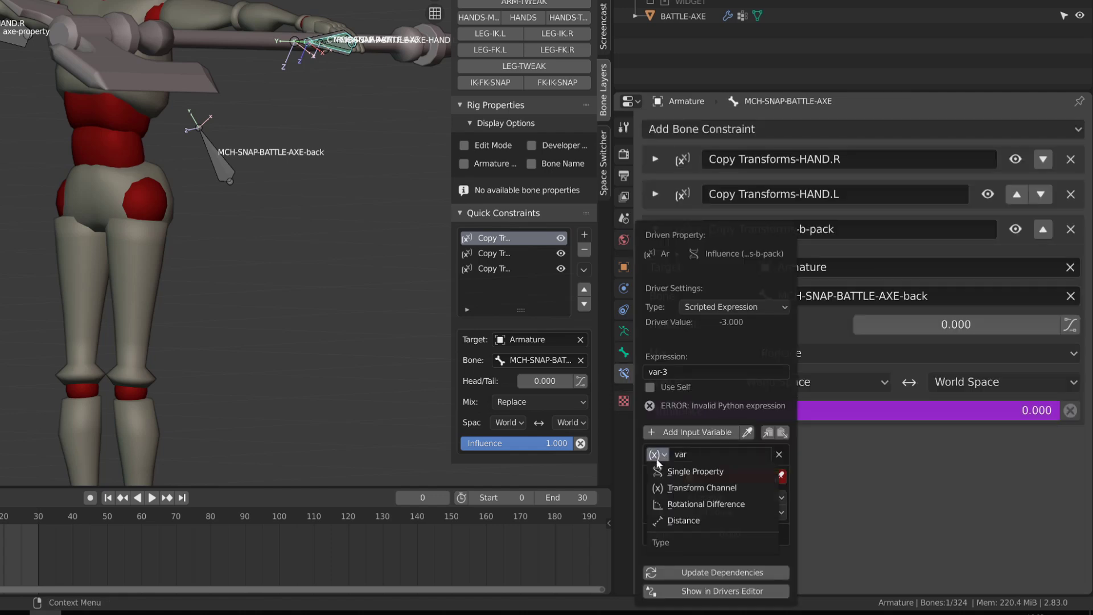
left_click(712, 470)
left_click(720, 476)
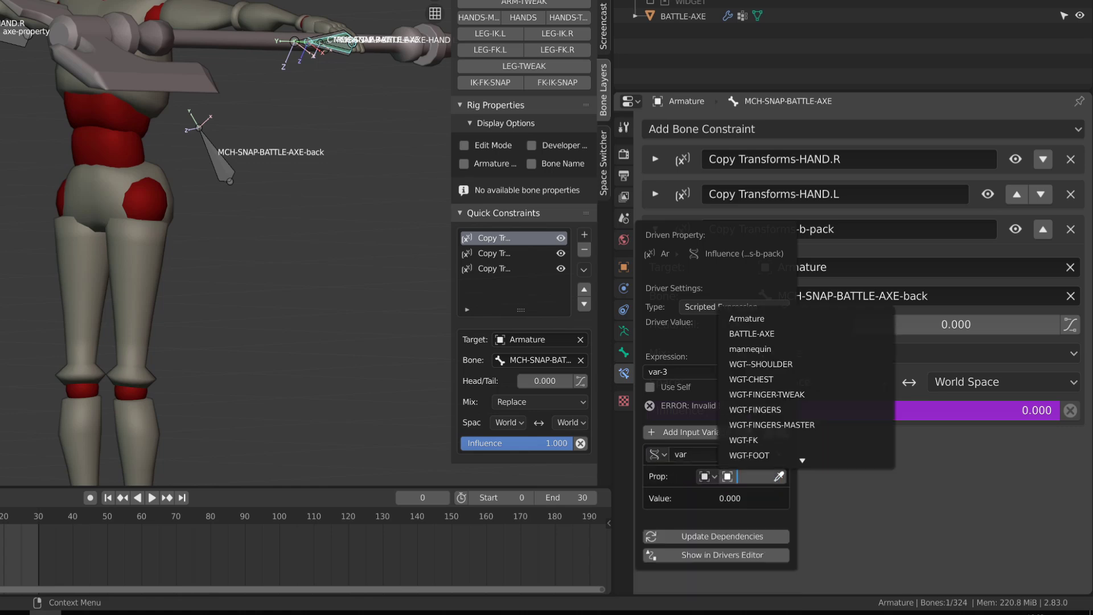
left_click(722, 479)
left_click(747, 320)
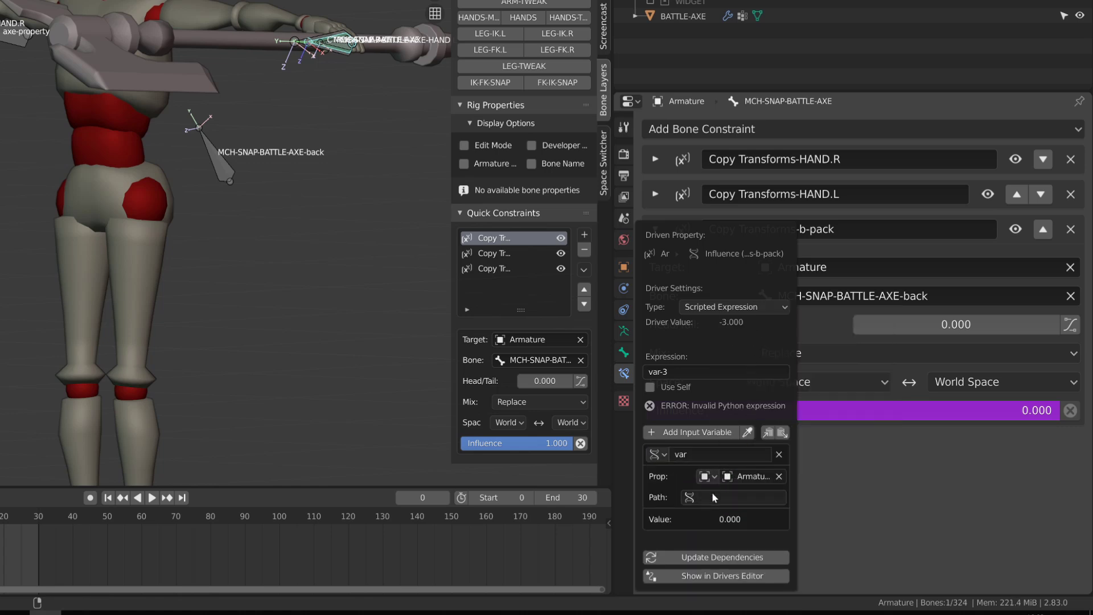
Paste the copied data path into the driver variable, update the dependencies, and reopen the b-pack influence driver.
key("ctrl+v")
left_click(703, 557)
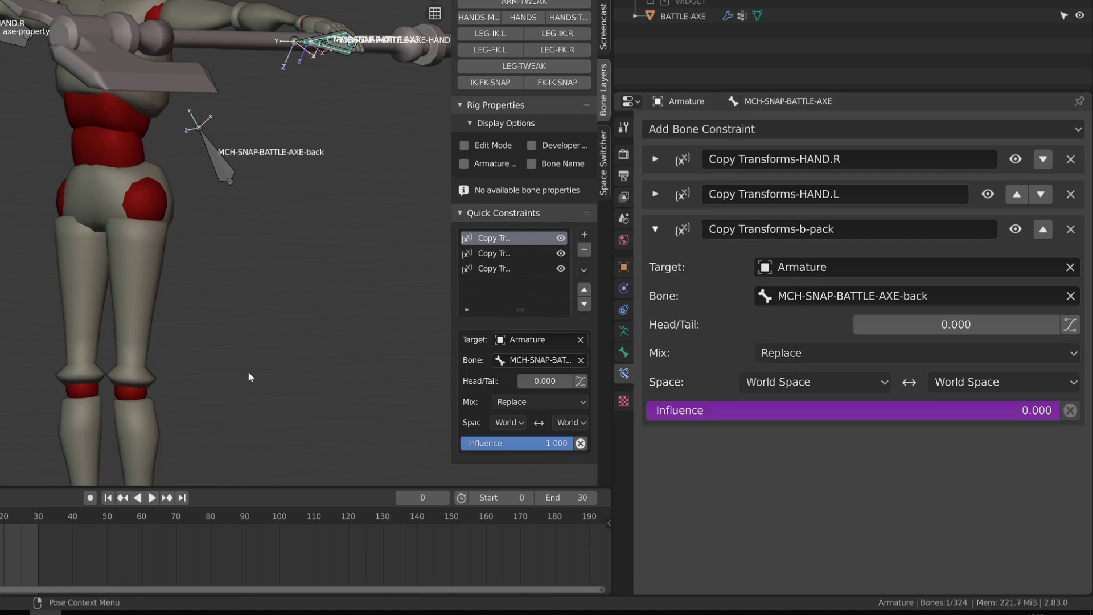
middle_click_drag(214, 165, 149, 285, "shift")
right_click(700, 410)
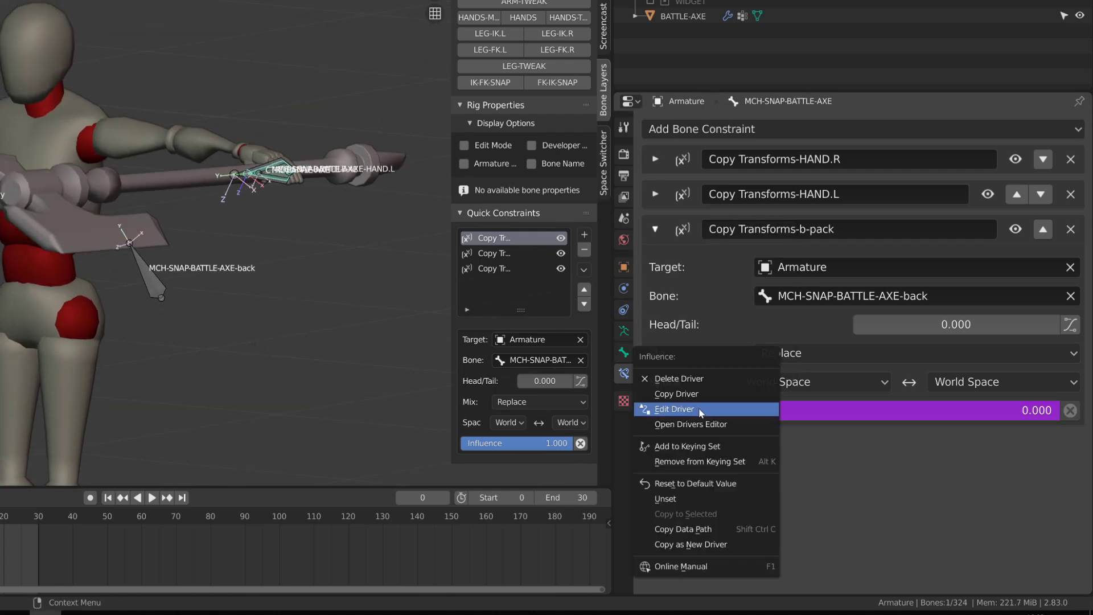
left_click(701, 410)
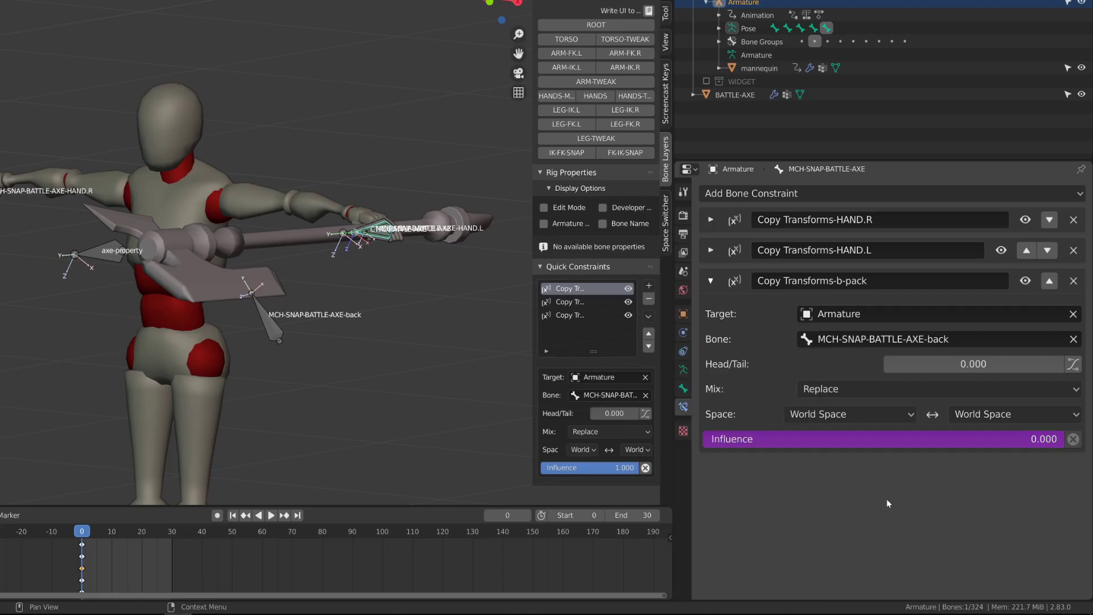
Raise the Snap-BPACK property of the axe-property bone to 3.
middle_click_drag(319, 299, 309, 324)
left_click(83, 286)
left_click(683, 388)
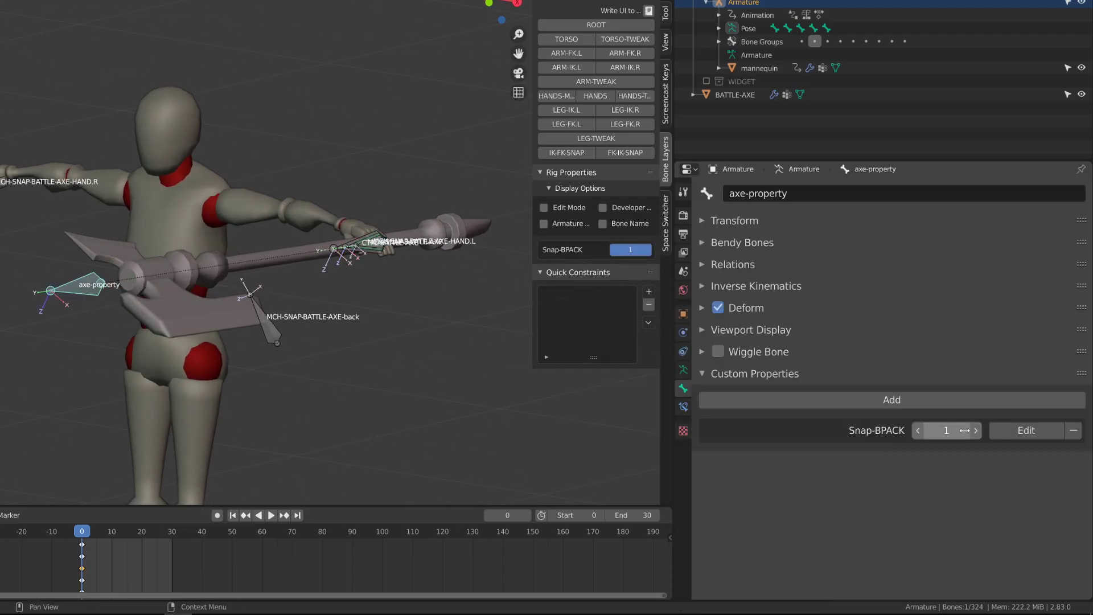
left_click(1024, 430)
left_click(1003, 567)
left_click(975, 433)
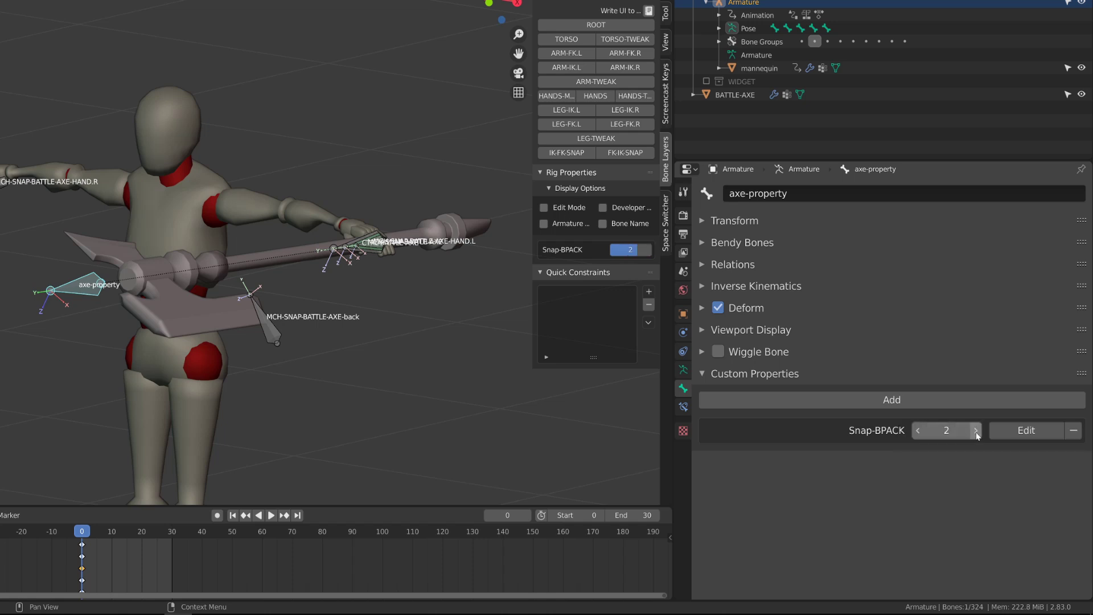
left_click(976, 433)
Set the maximum of the axe-property bone's Snap-BPACK property to 4 and raise its value to 4.
left_click(1005, 435)
left_click(1050, 512)
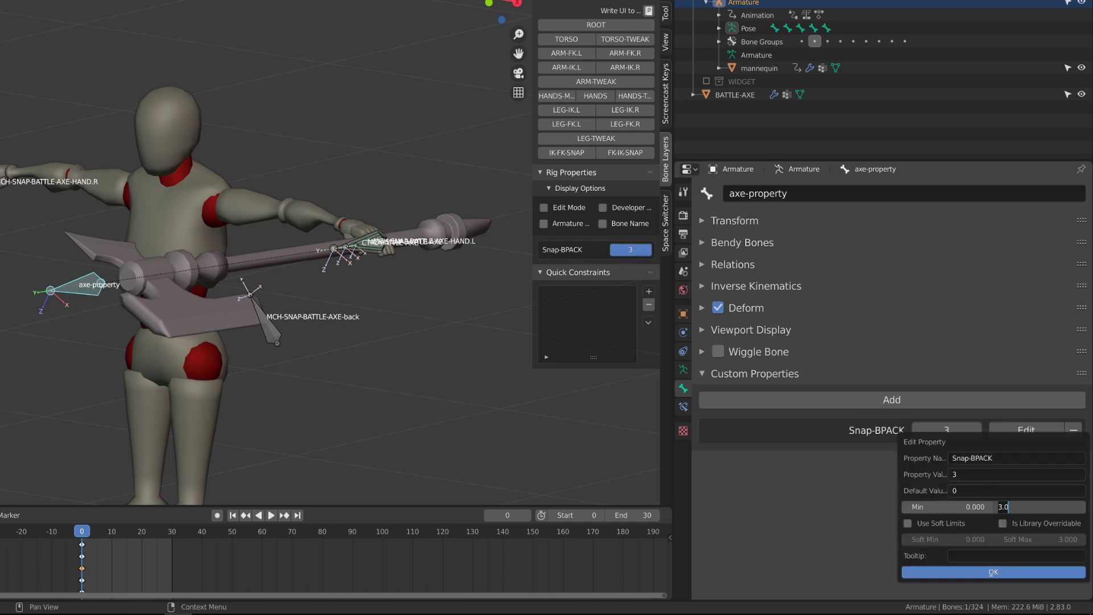
type("4")
key("Return")
left_click(993, 571)
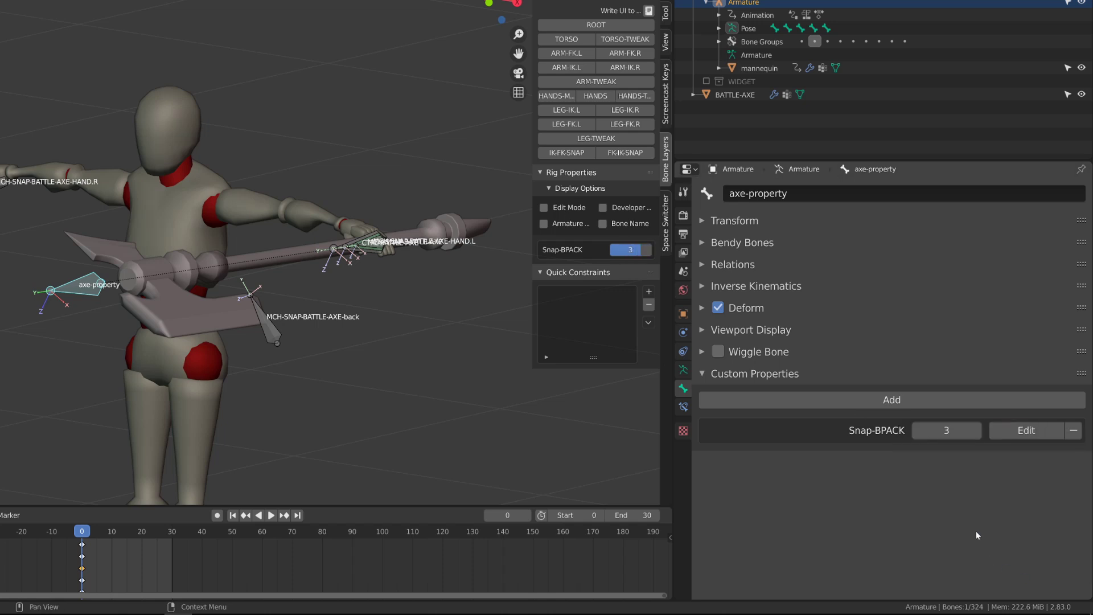
left_click(976, 430)
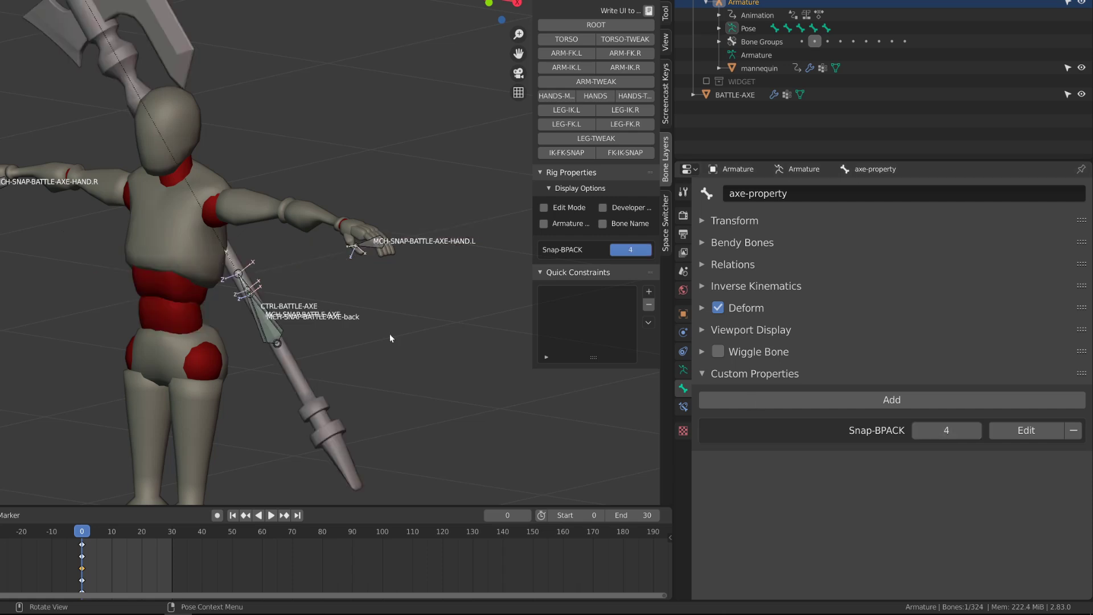
scroll(288, 268, "up", 2)
middle_click_drag(288, 266, 277, 264)
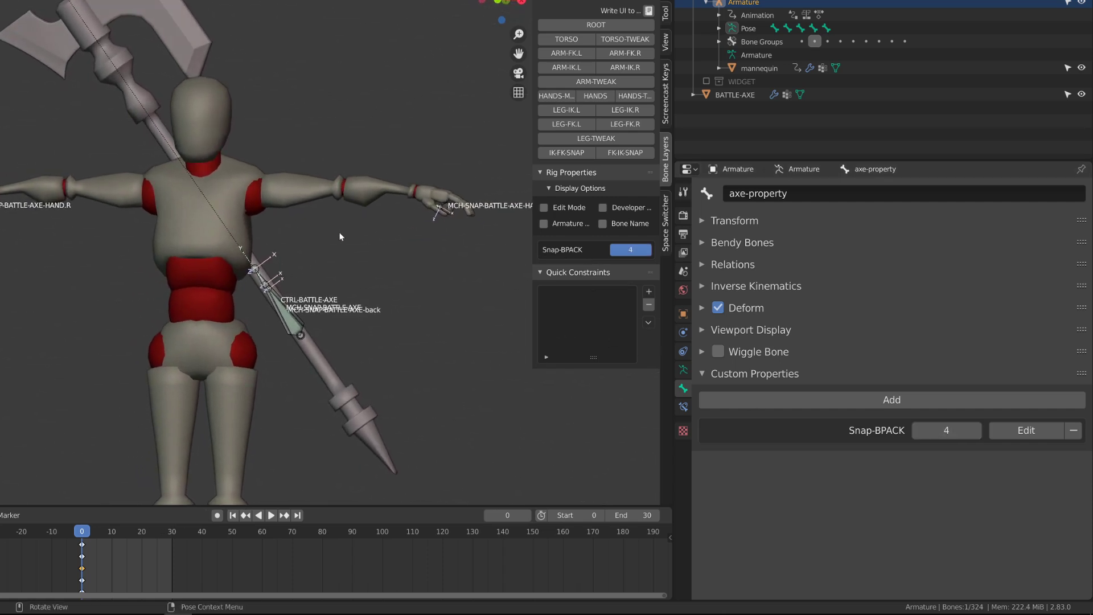
middle_click_drag(328, 225, 374, 276)
Copy the influence driver of the Copy Transforms-b-pack constraint on the MCH-SNAP-BATTLE-AXE bone.
left_click(277, 323)
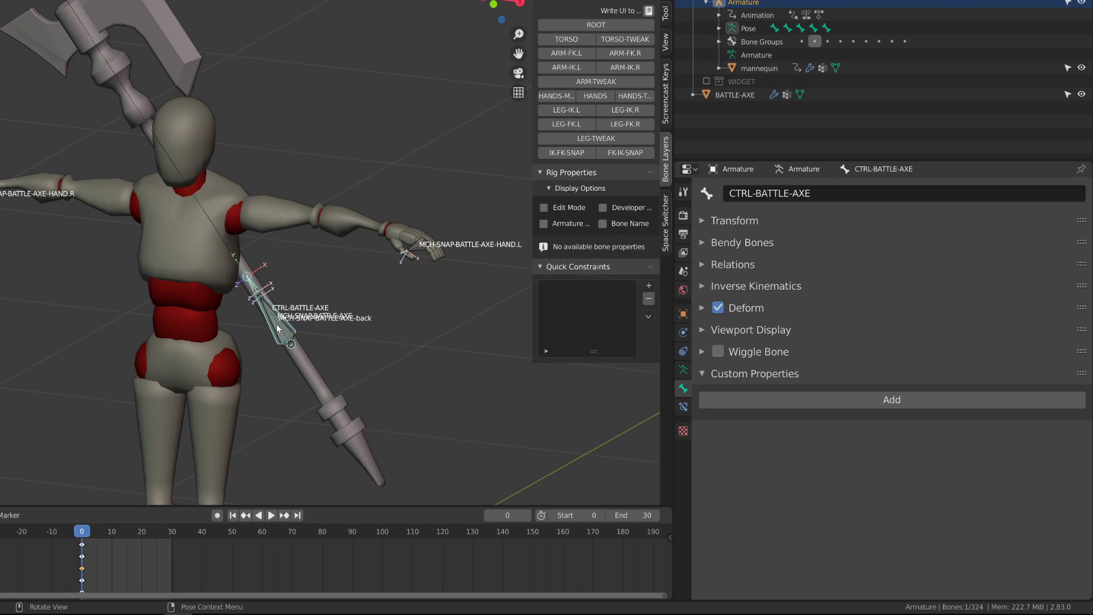
left_click(277, 329)
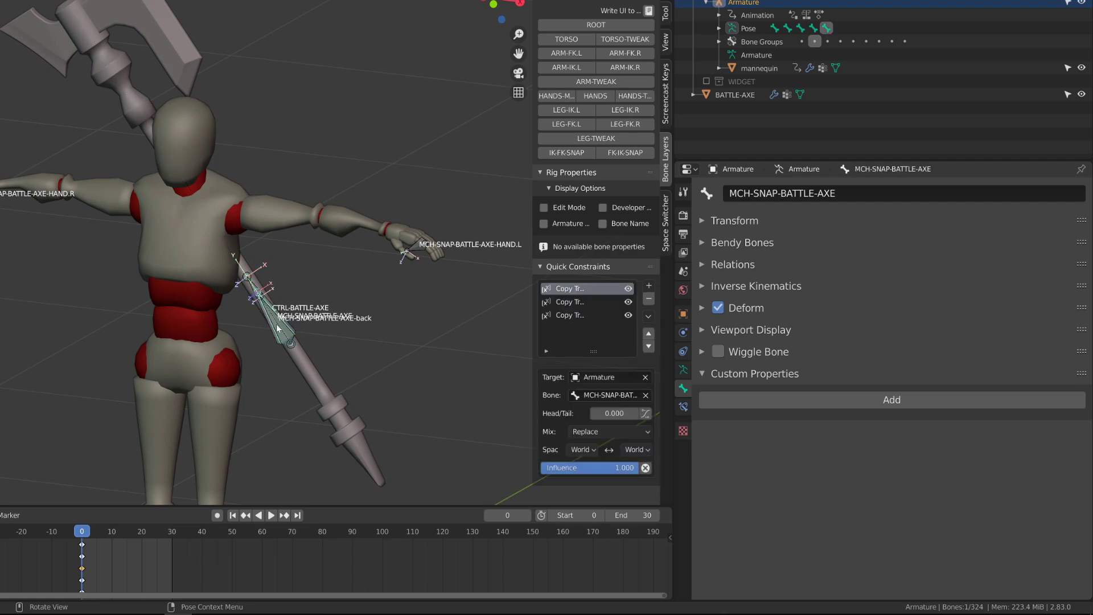
left_click(683, 407)
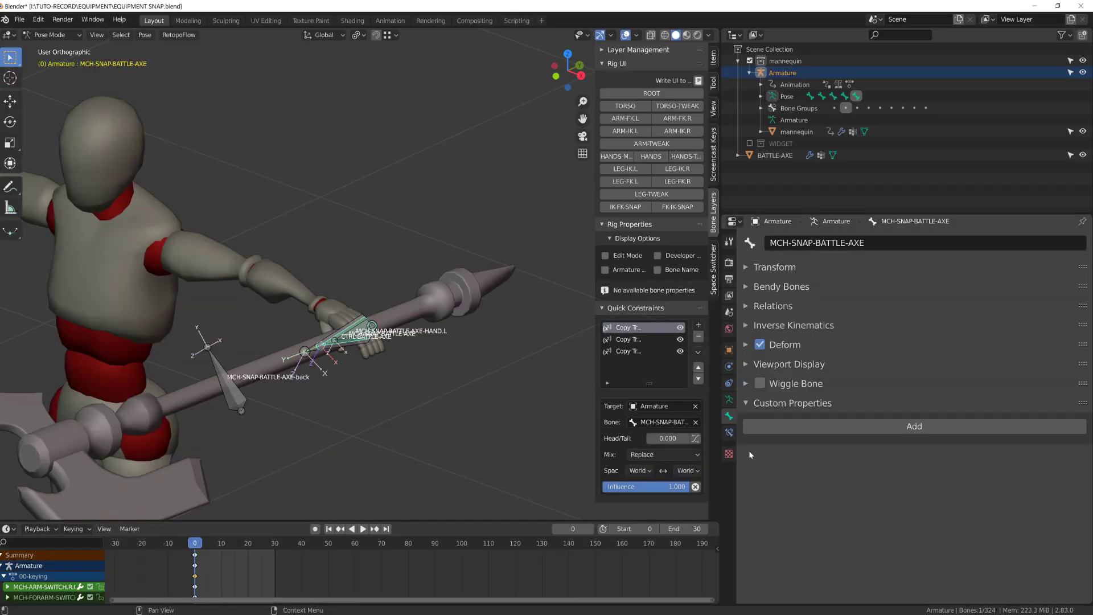
left_click(729, 432)
right_click(812, 460)
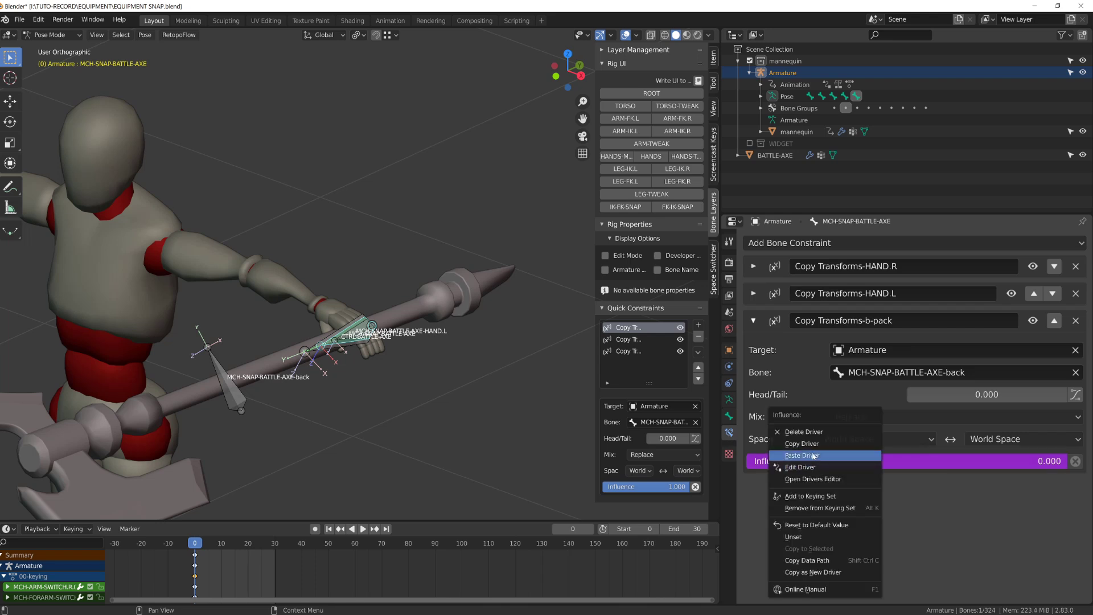
left_click(813, 455)
Paste the copied driver onto the Copy Transforms-HAND.L influence and change its expression to var-2.
left_click(753, 320)
left_click(753, 293)
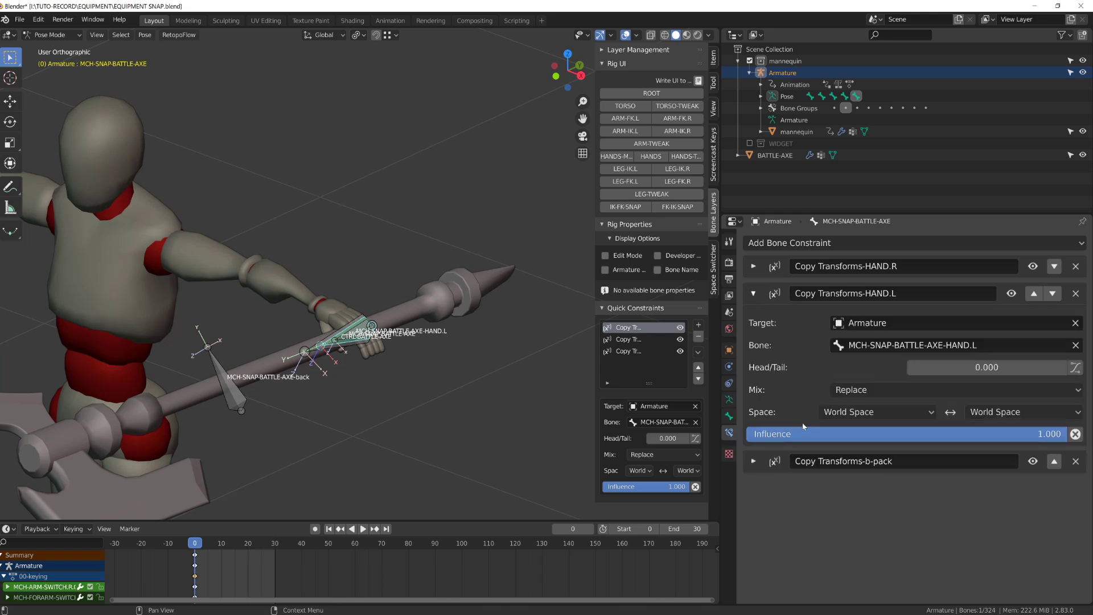
right_click(803, 433)
left_click(808, 461)
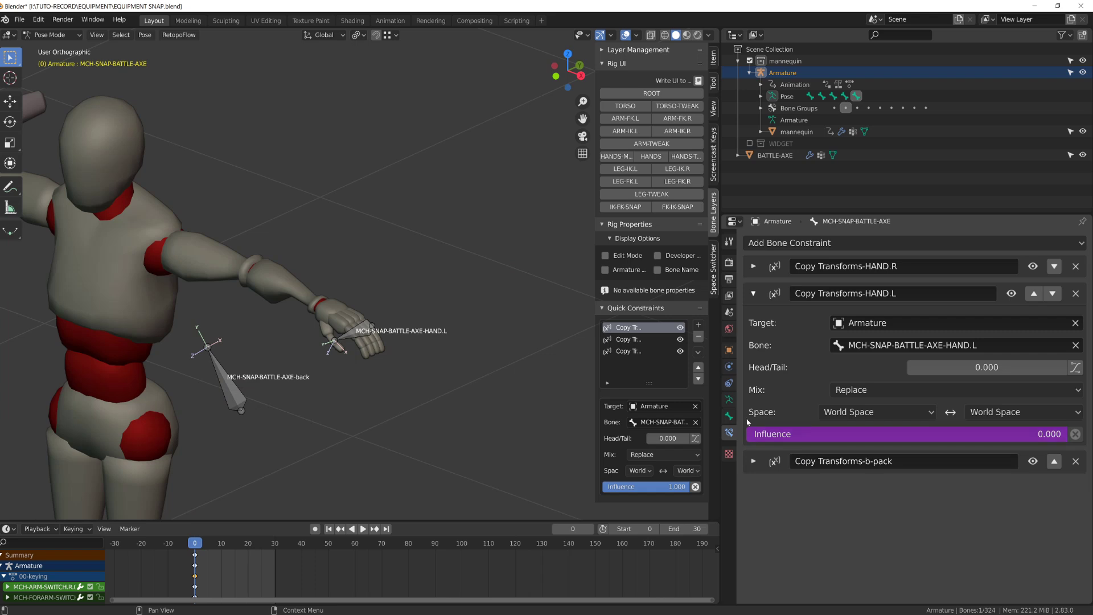
scroll(275, 369, "down", 4)
right_click(880, 437)
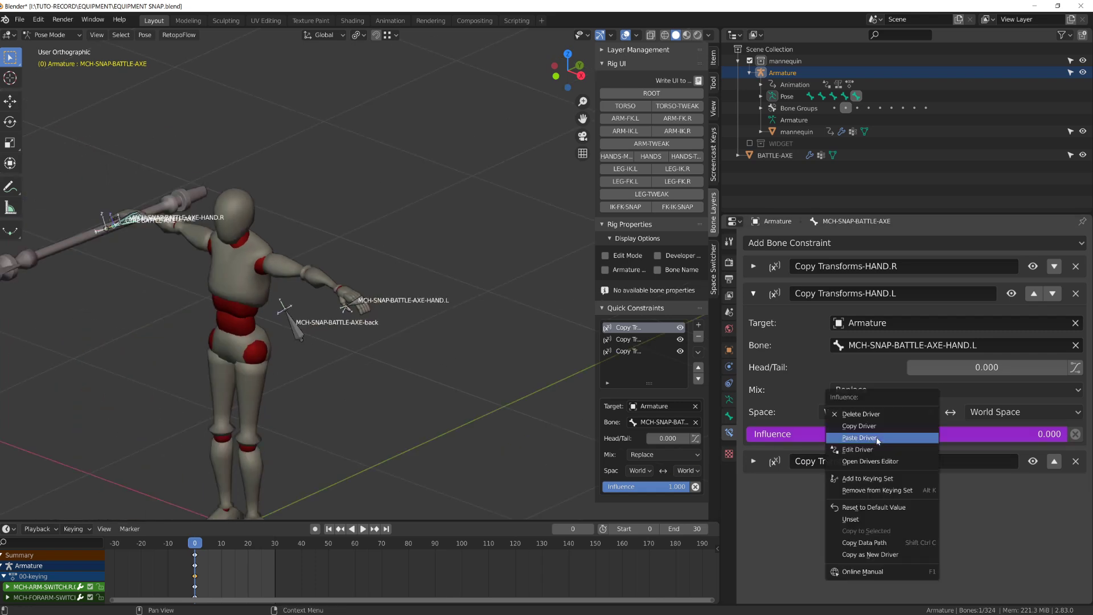
left_click(866, 450)
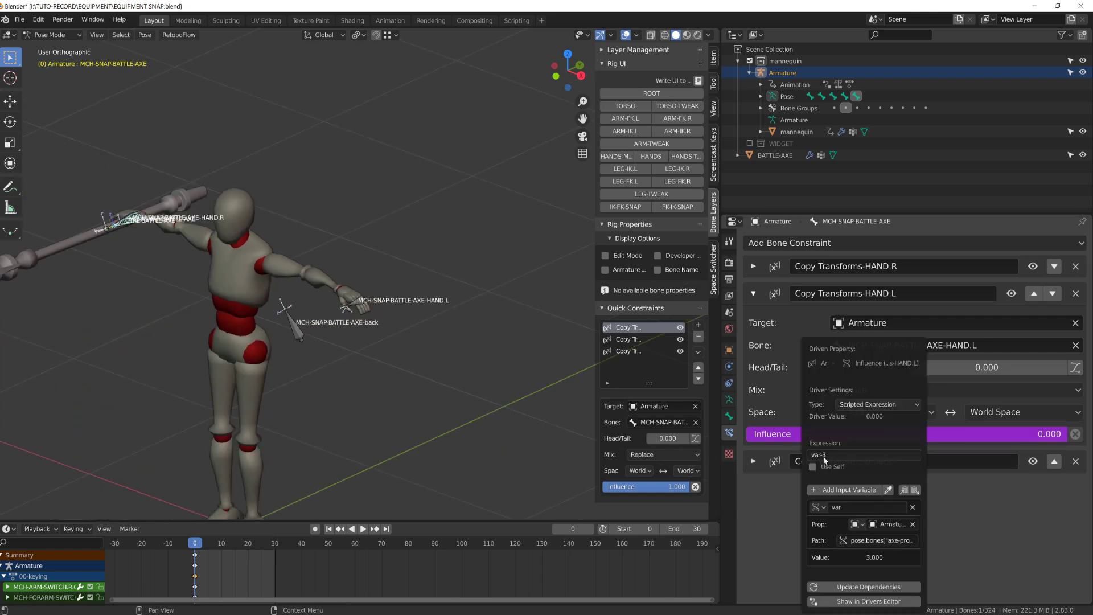
left_click(824, 456)
key("Return")
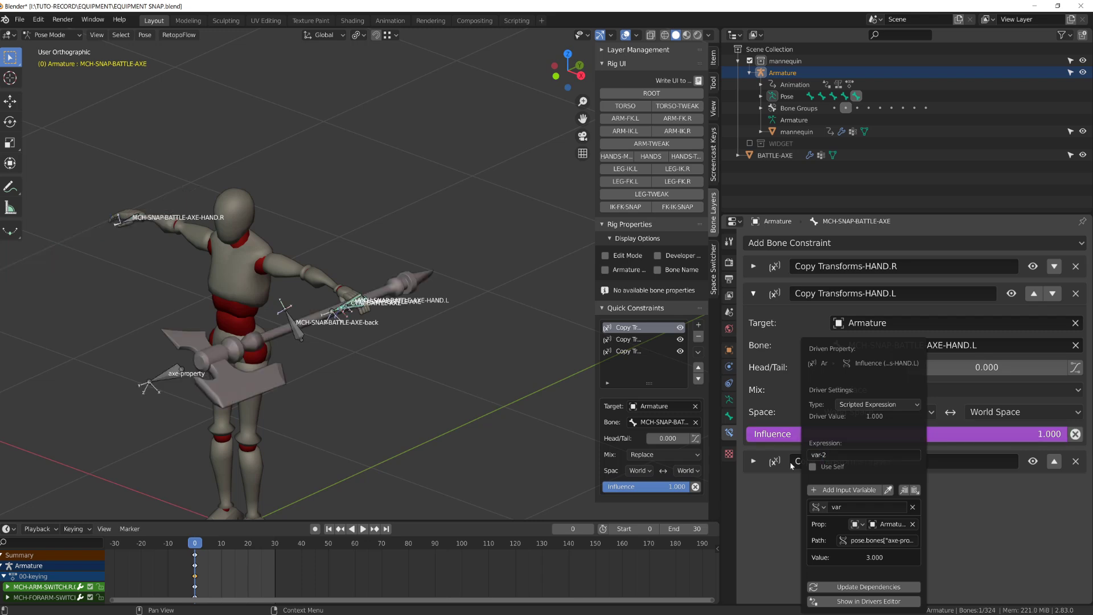
Paste the copied driver onto the Copy Transforms-HAND.R influence, change its expression to var-1, and collapse the constraints.
left_click(753, 267)
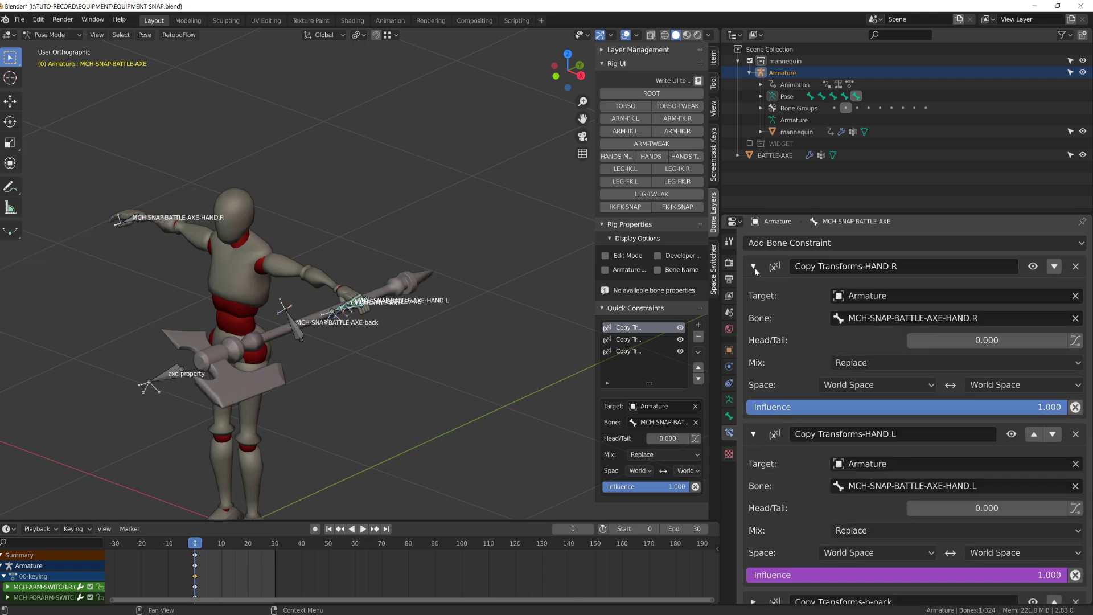
right_click(832, 403)
left_click(831, 432)
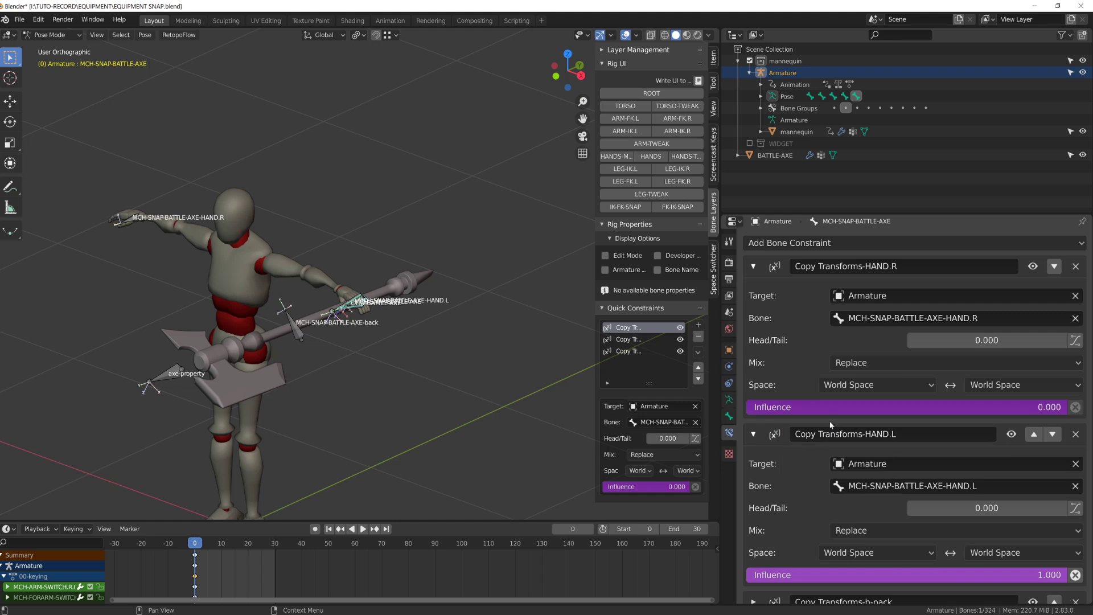
right_click(831, 407)
left_click(824, 417)
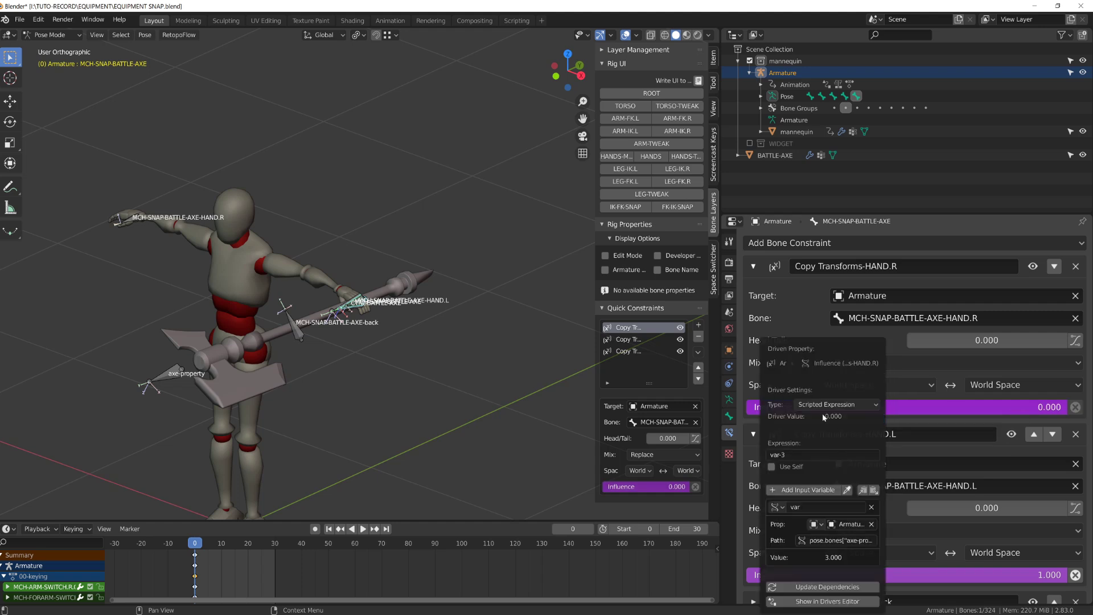
left_click(808, 459)
key("Return")
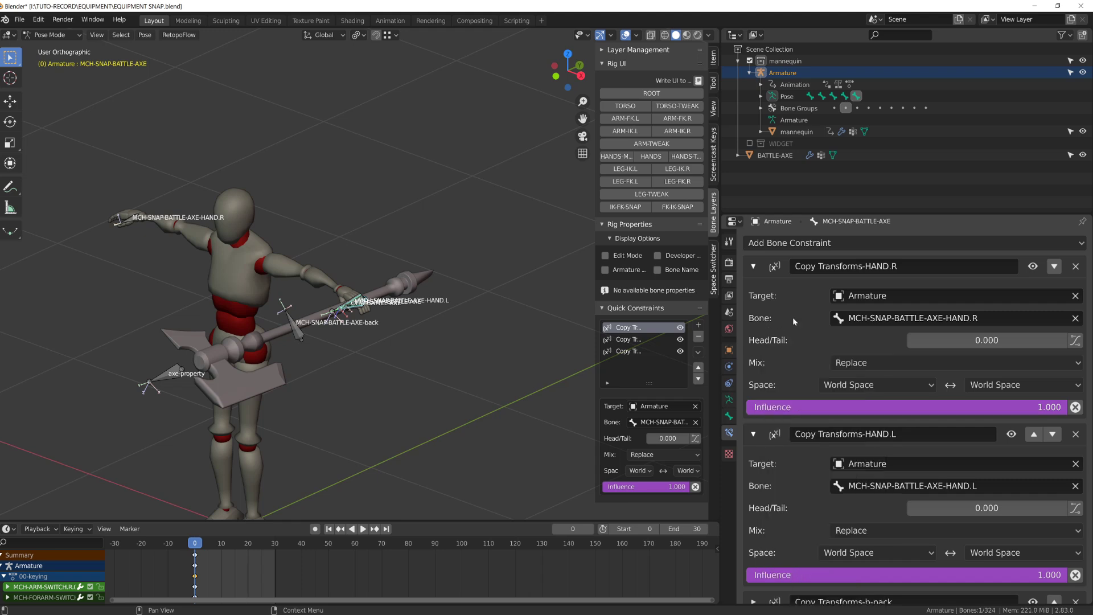
left_click(752, 267)
left_click(752, 293)
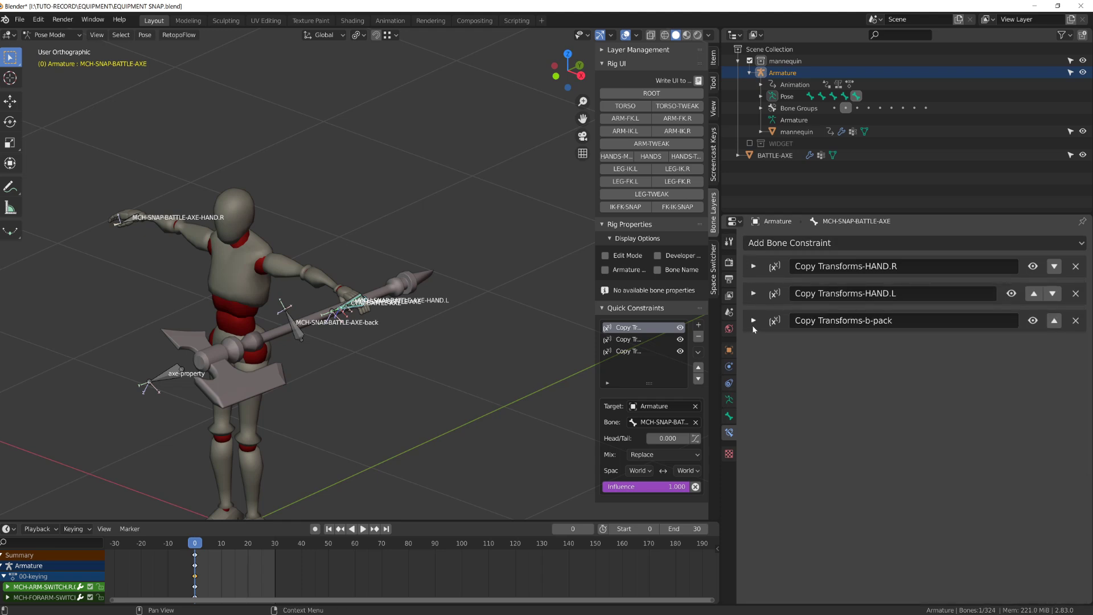
Test the snapping by stepping the axe-property bone's Snap-AXE value down to 1 and up to 4.
mouse_move(256, 372)
middle_mouse_down()
mouse_move(293, 364)
mouse_move(272, 365)
middle_mouse_up()
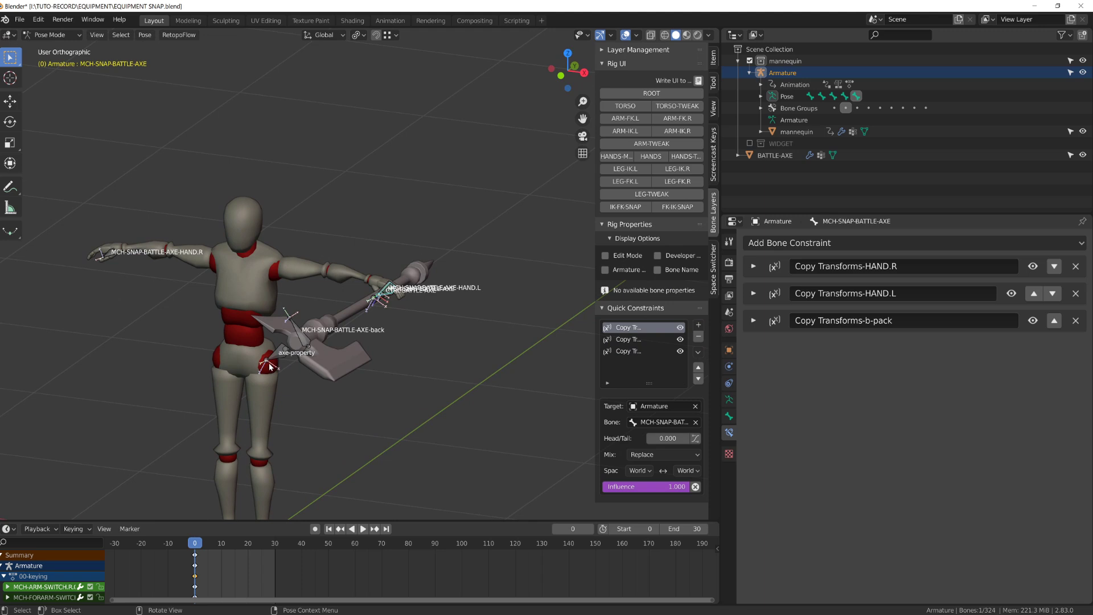
left_click(273, 365)
left_click(273, 364)
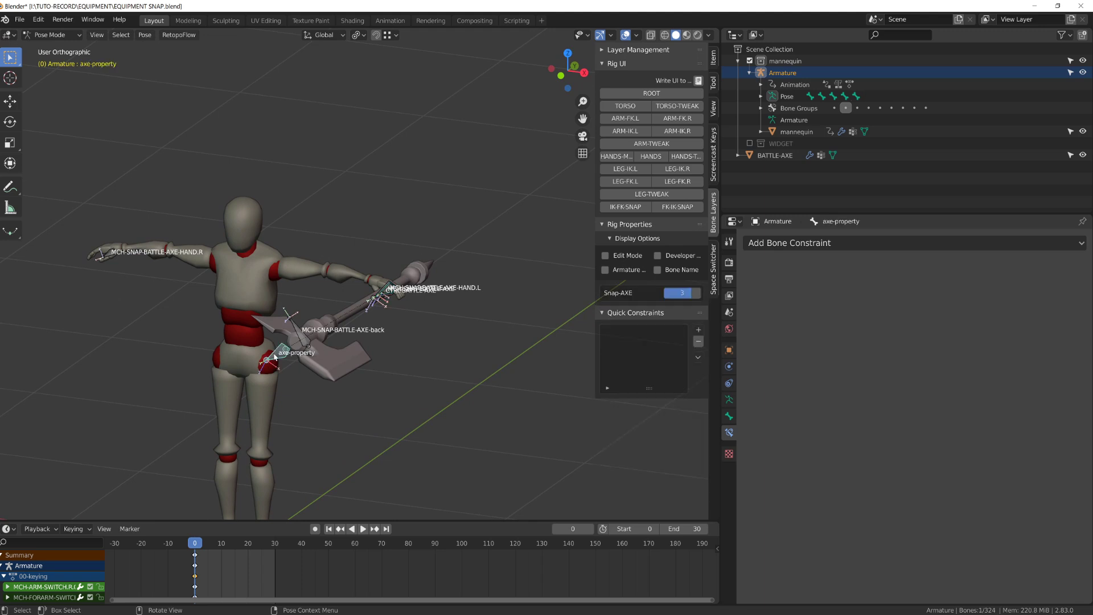
left_click(728, 417)
left_click(937, 453)
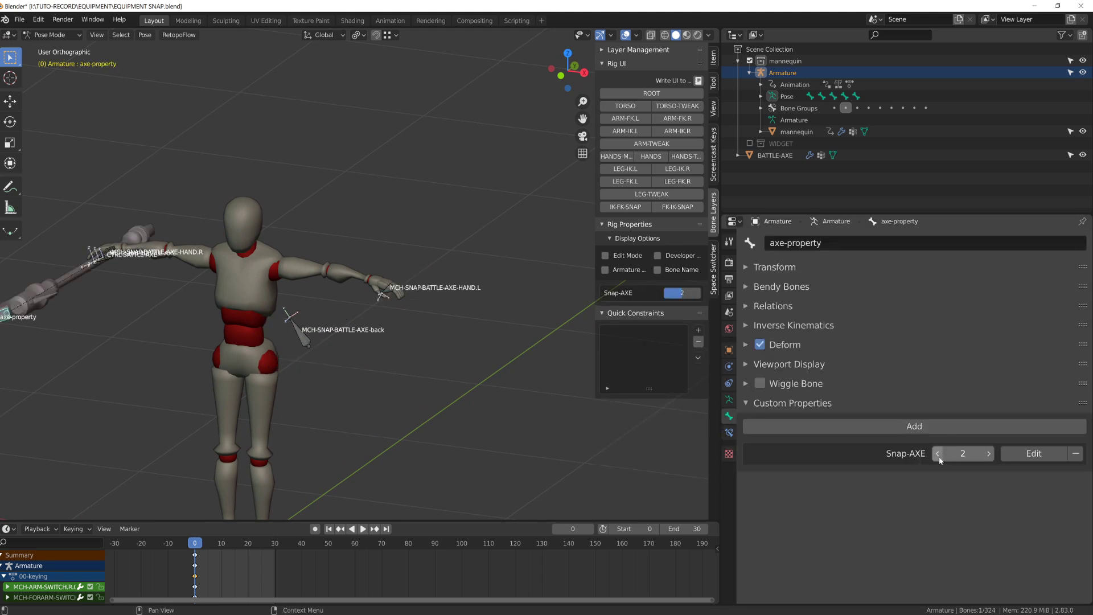
left_click(937, 454)
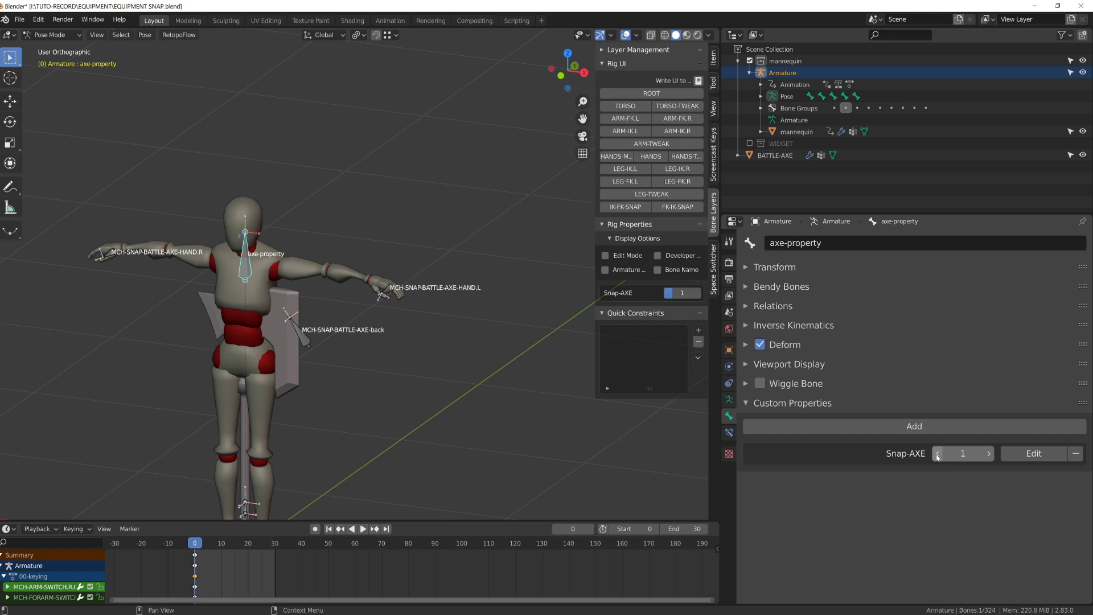
left_click(990, 453)
left_click(990, 453)
left_click(990, 453)
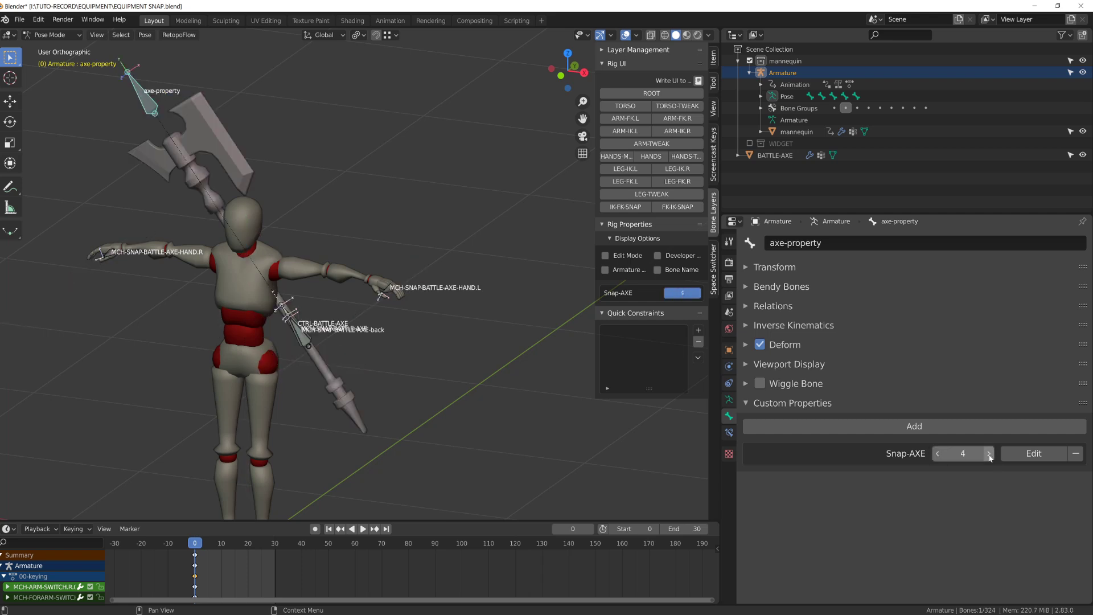
Remove the subtraction from the Copy Transforms-HAND.R influence driver's expression on MCH-SNAP-BATTLE-AXE, leaving only var.
scroll(373, 414, "up", 1)
left_click(297, 360)
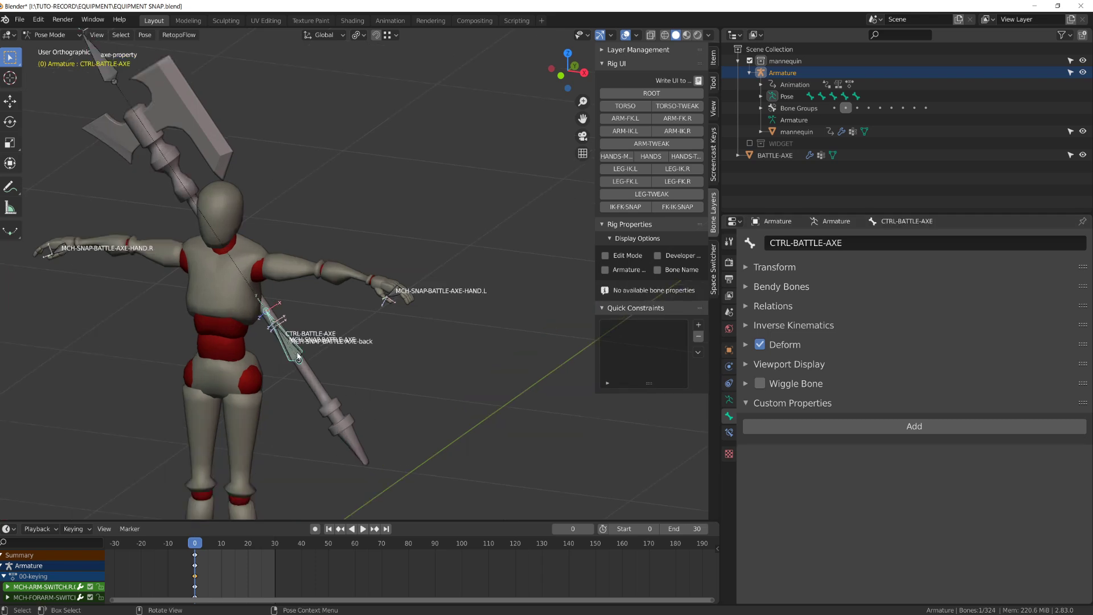
left_click(298, 358)
left_click(728, 433)
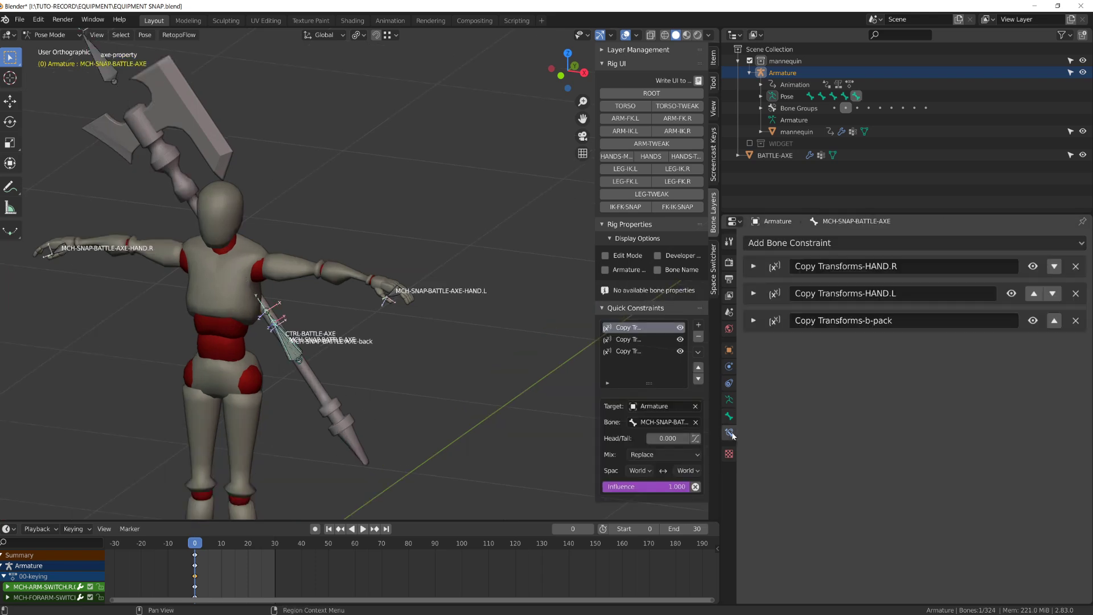
left_click(754, 266)
right_click(823, 407)
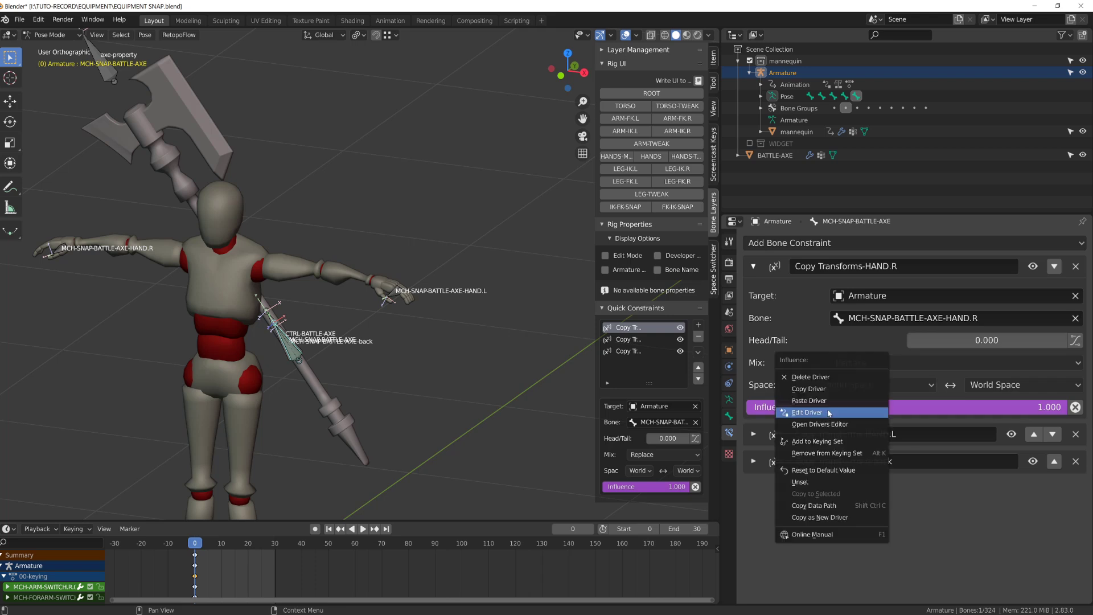
left_click(815, 412)
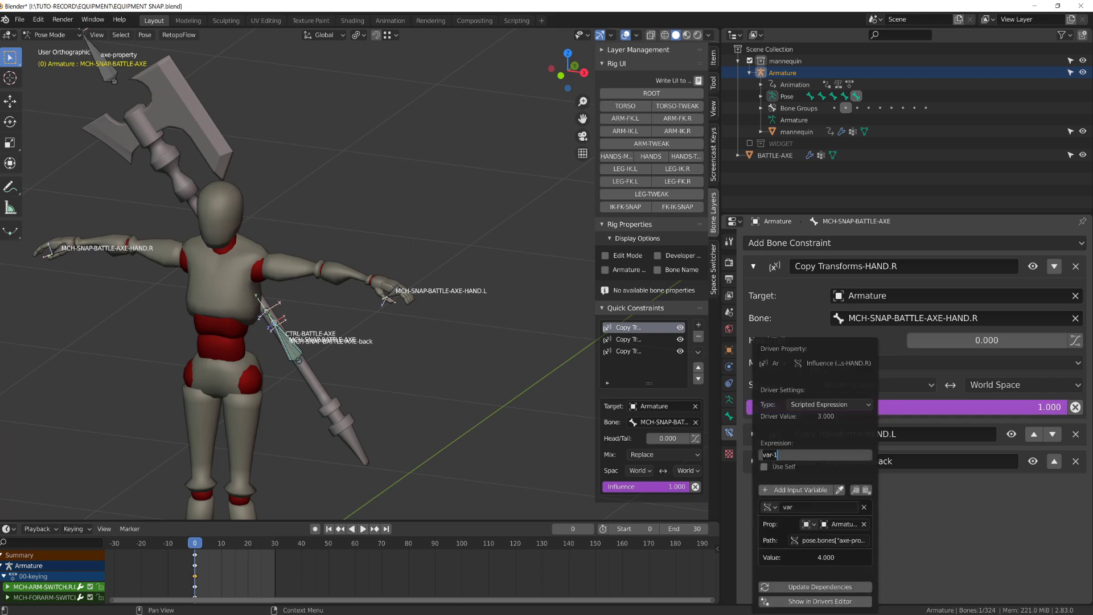
key("Return")
double_click(833, 449)
key("BackSpace")
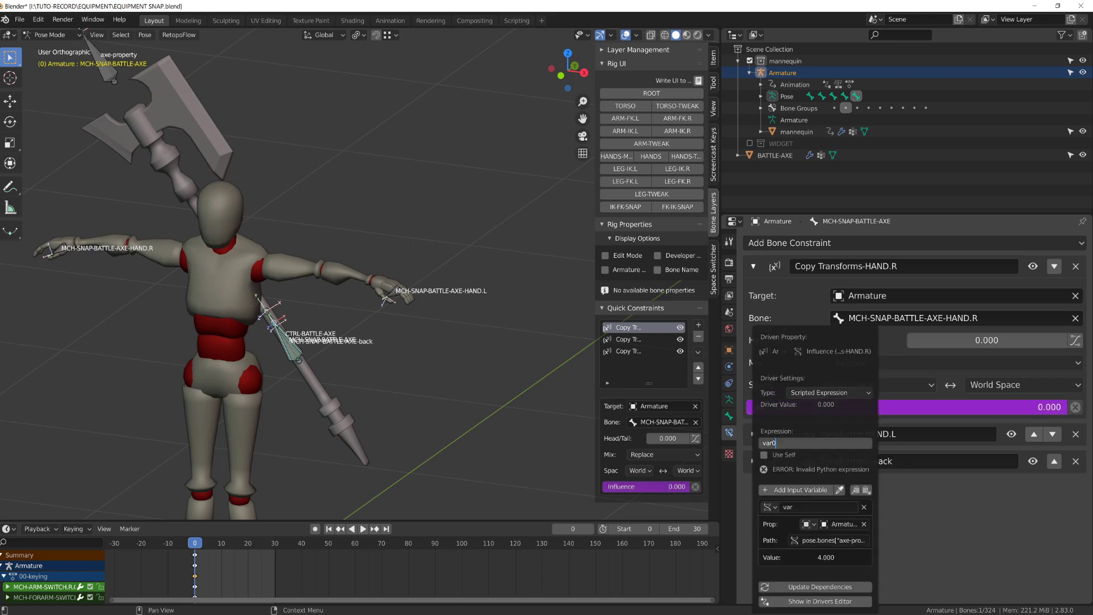
key("Return")
Edit the Copy Transforms-HAND.L influence driver's expression to replace the number subtracted from var.
left_click(753, 434)
right_click(805, 575)
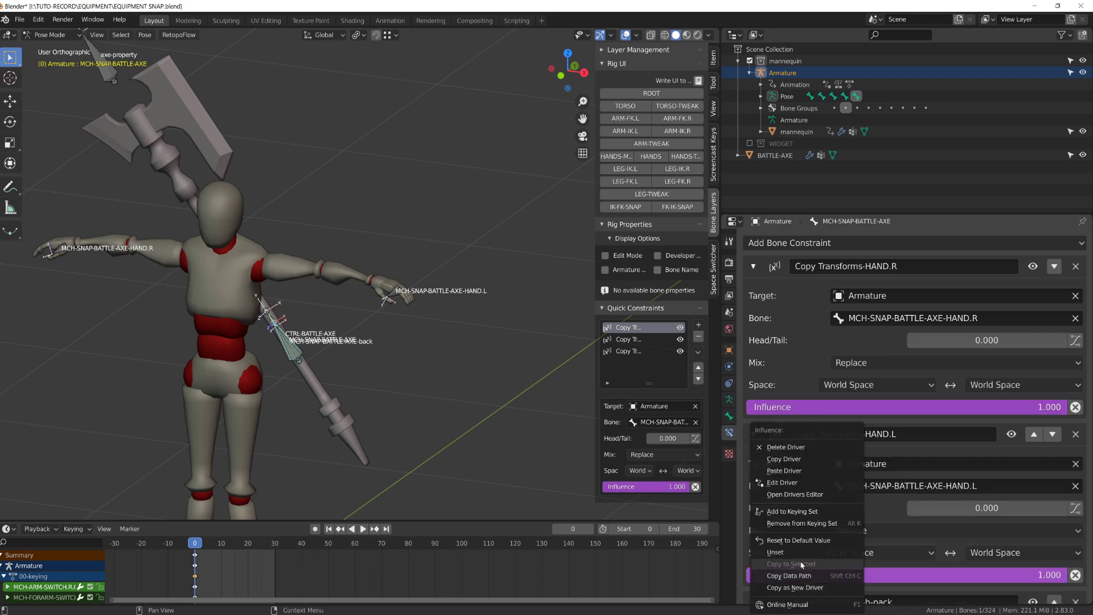
left_click(781, 482)
left_click(800, 454)
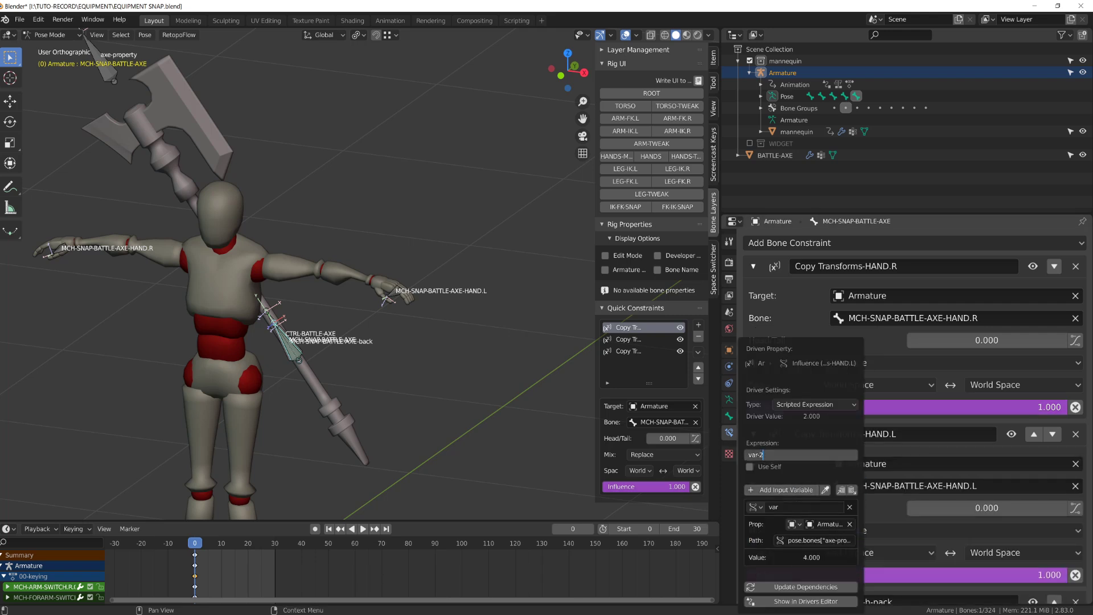
key("BackSpace")
key("Return")
Open the influence driver of the Copy Transforms-b-pack constraint for editing.
scroll(966, 574, "down", 1)
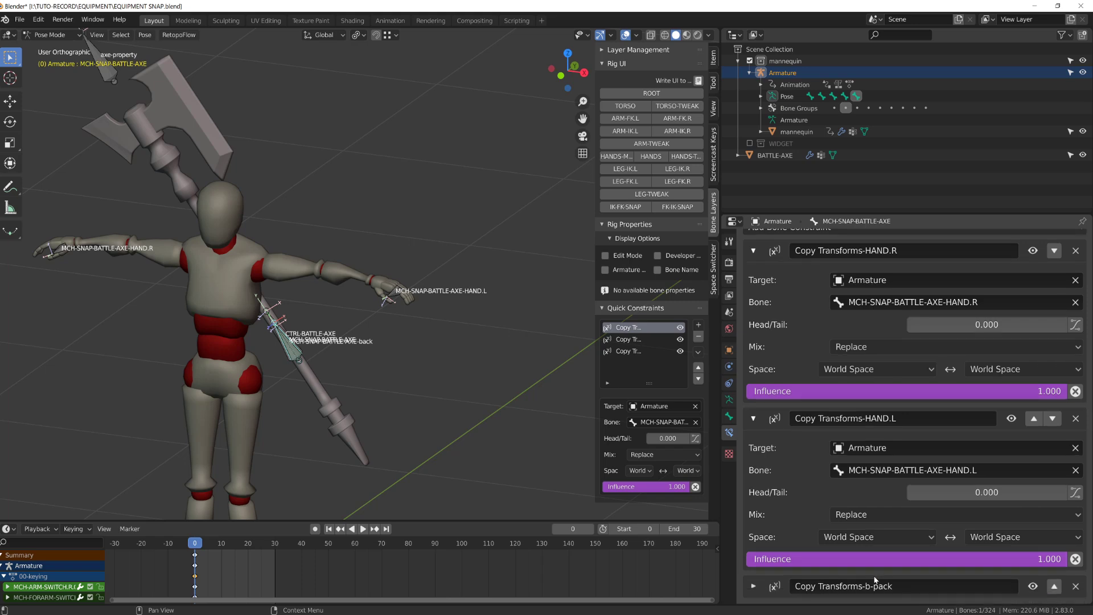
scroll(771, 585, "down", 5)
right_click(771, 586)
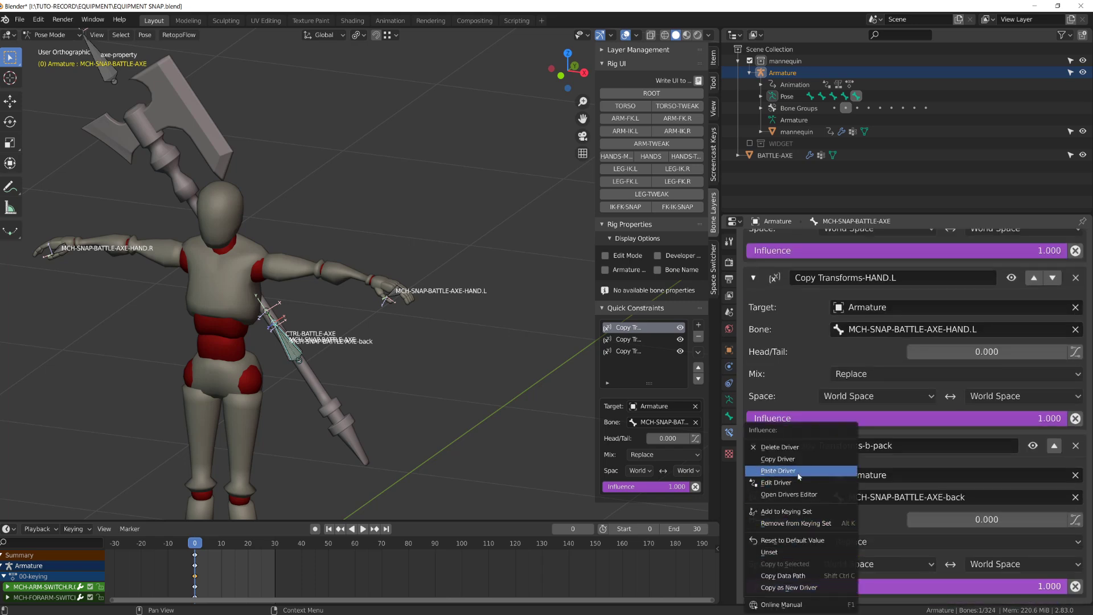
left_click(782, 488)
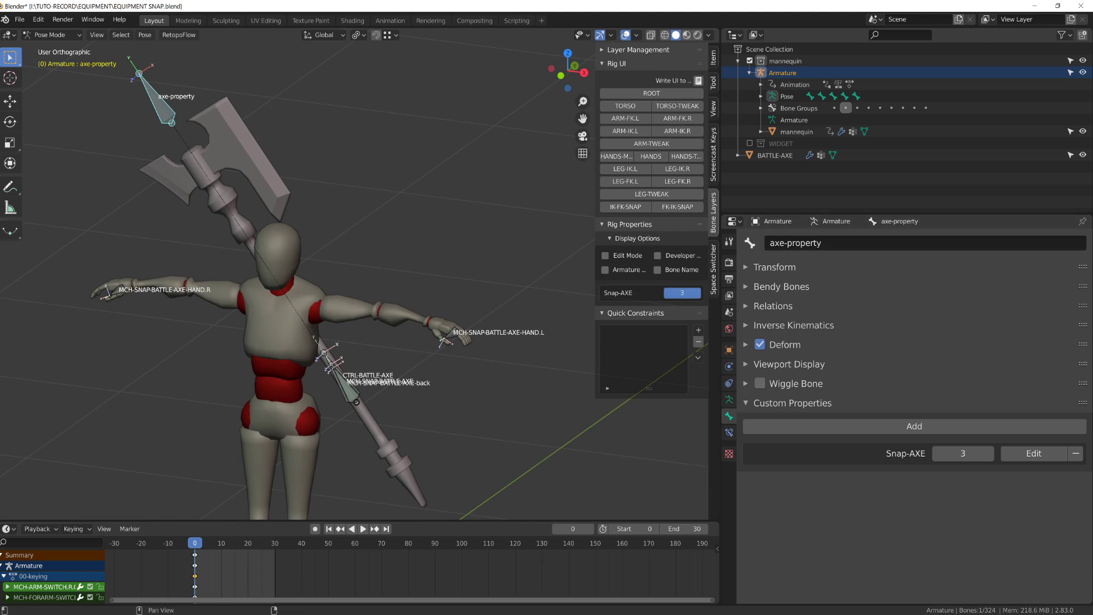
Lower the Snap-AXE value of the axe-property bone to test the axe snapping.
mouse_move(698, 293)
left_mouse_down()
mouse_move(666, 293)
mouse_move(683, 292)
left_mouse_up()
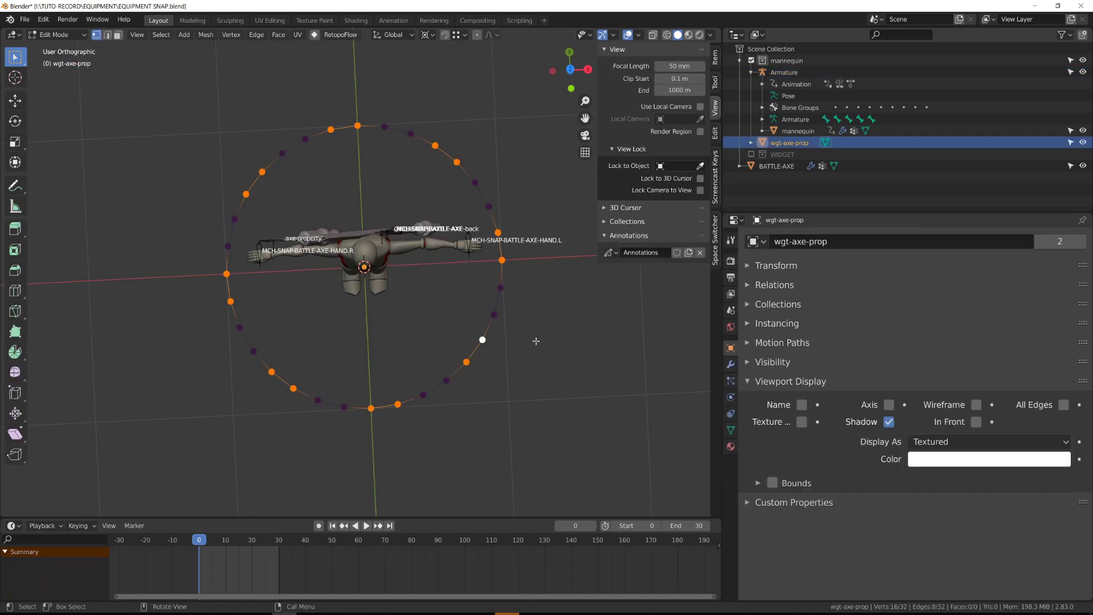
Finish editing the wgt-axe-prop circle mesh and leave its Edit Mode.
key("Tab")
key("c")
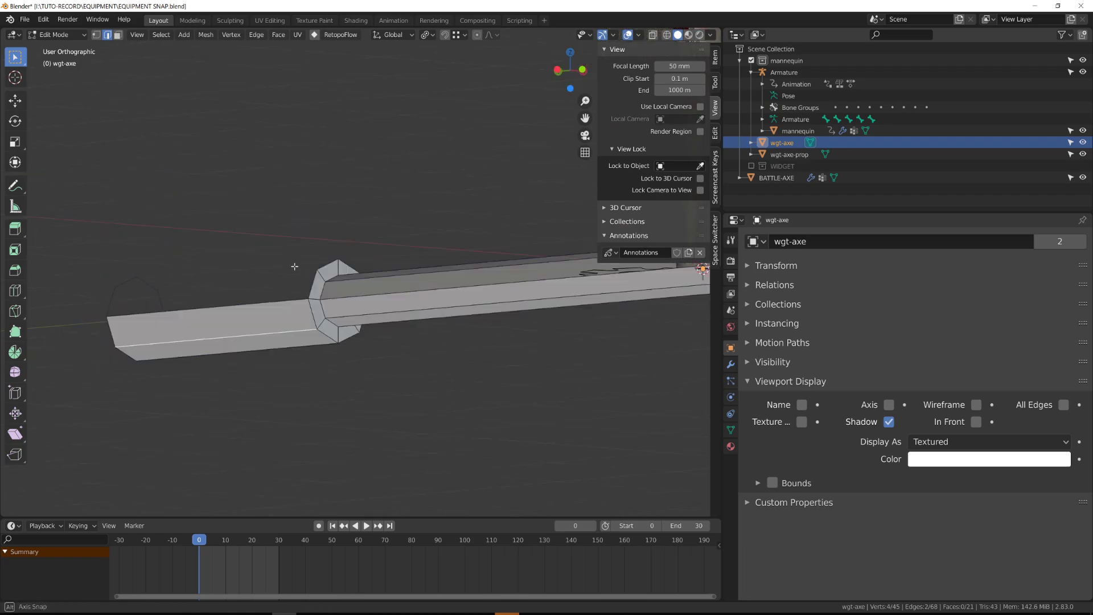
Delete the selected edges from the shaft section beyond the ring on the wgt-axe widget mesh.
key("x")
left_click(353, 454)
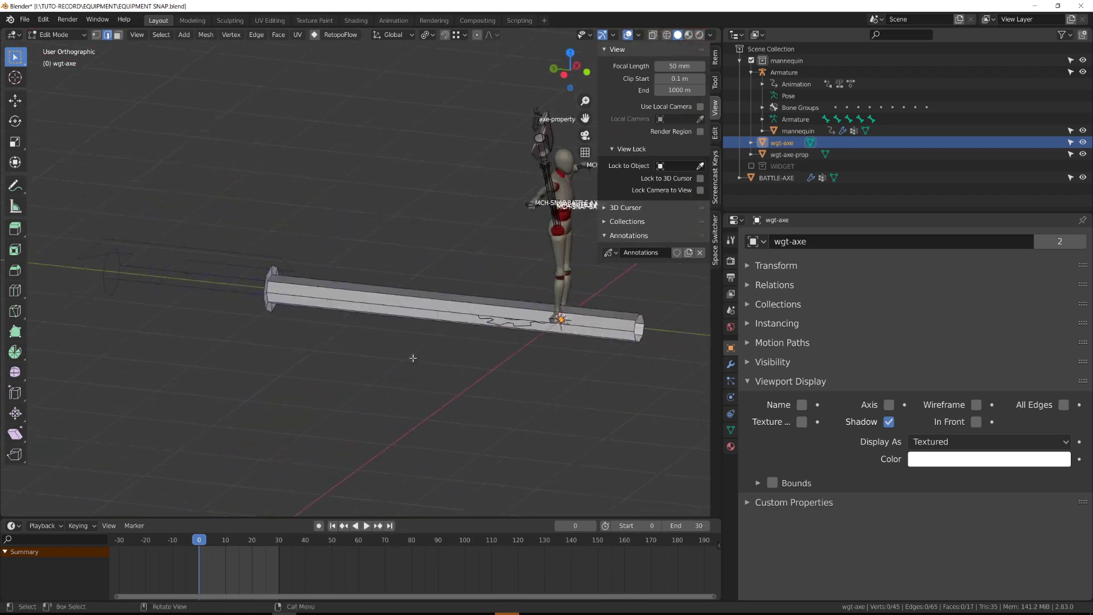
scroll(412, 356, "up", 4)
middle_click_drag(432, 347, 284, 387)
scroll(479, 404, "down", 3)
middle_click_drag(484, 407, 457, 381)
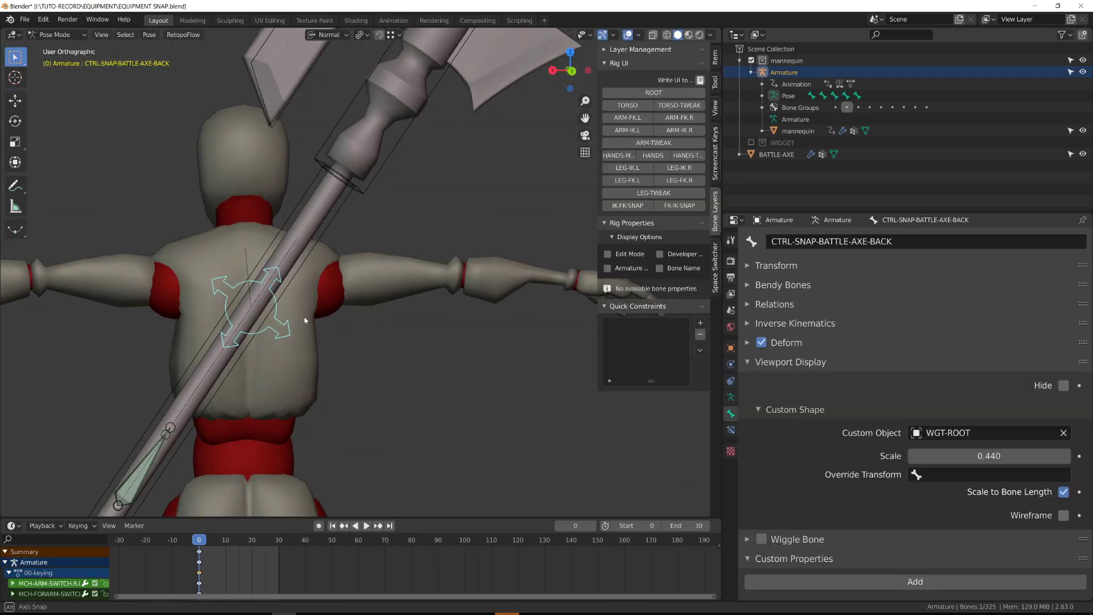
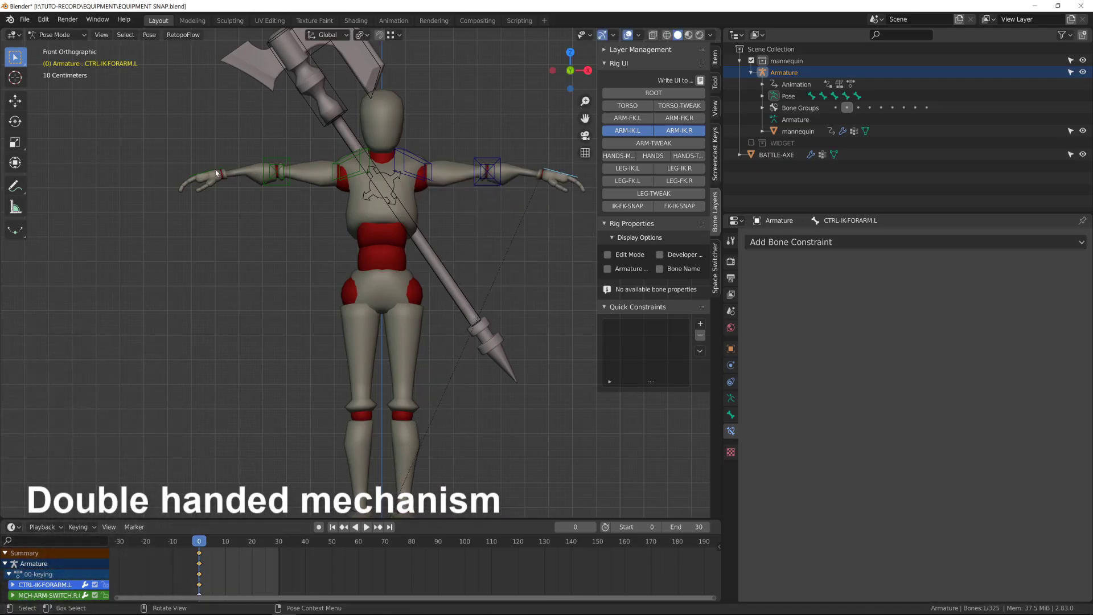
Select the right hand's IK control, enter the armature's Edit Mode, reveal the hidden bones and clear the selection.
left_click(217, 173)
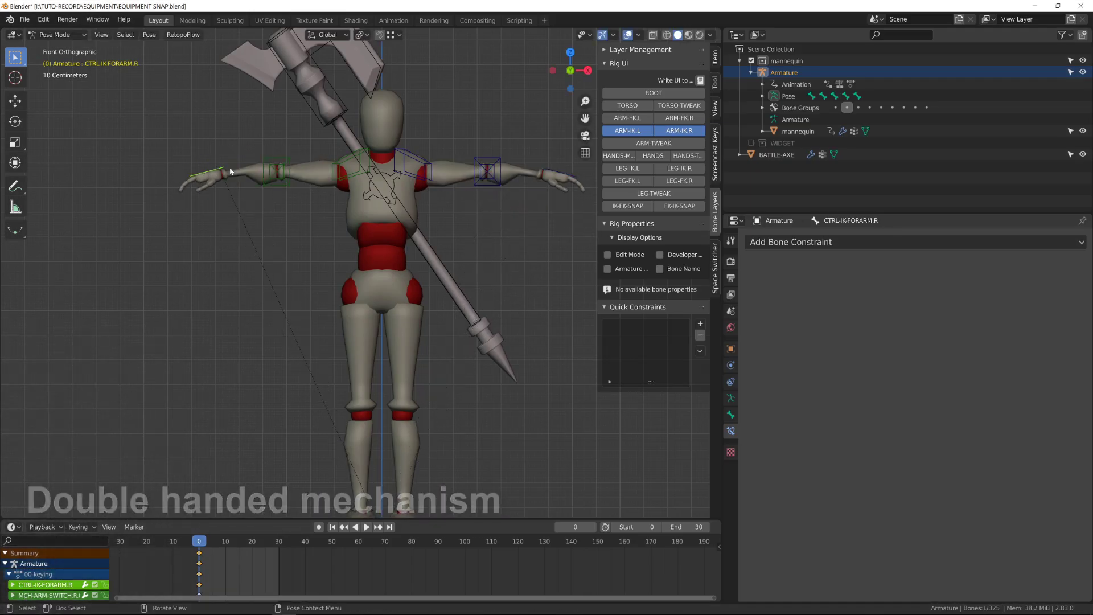
middle_click_drag(341, 194, 403, 239)
key("Tab")
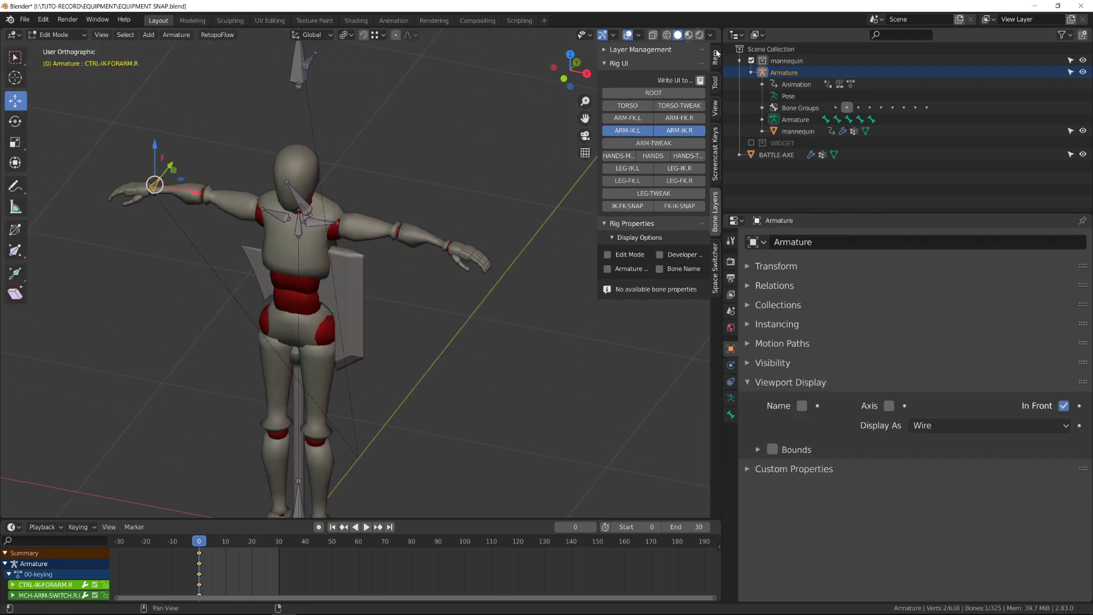
key("alt+h")
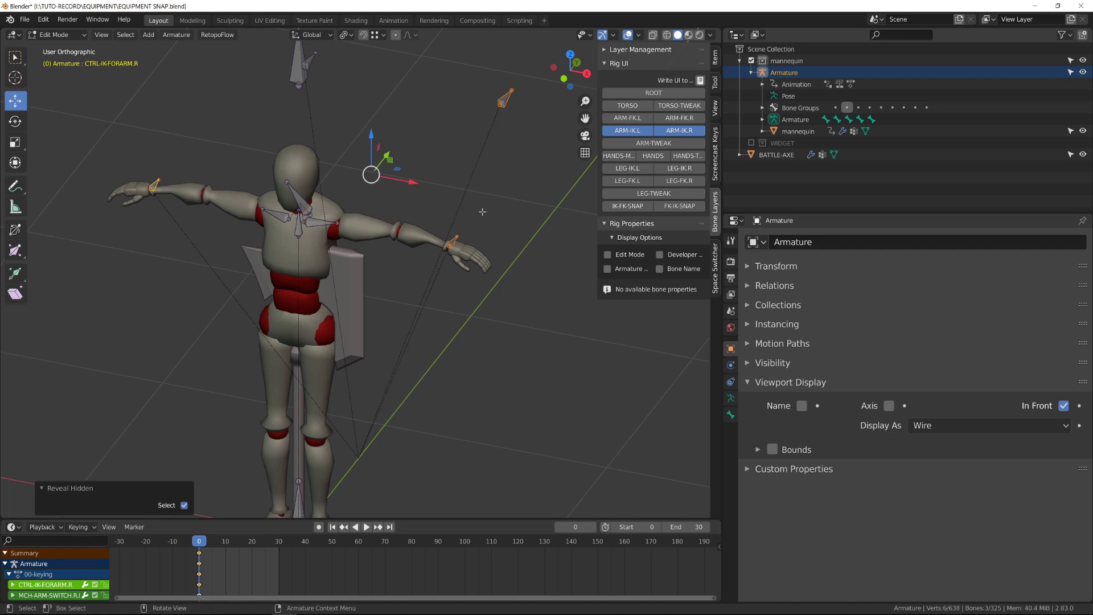
key("a")
key("a")
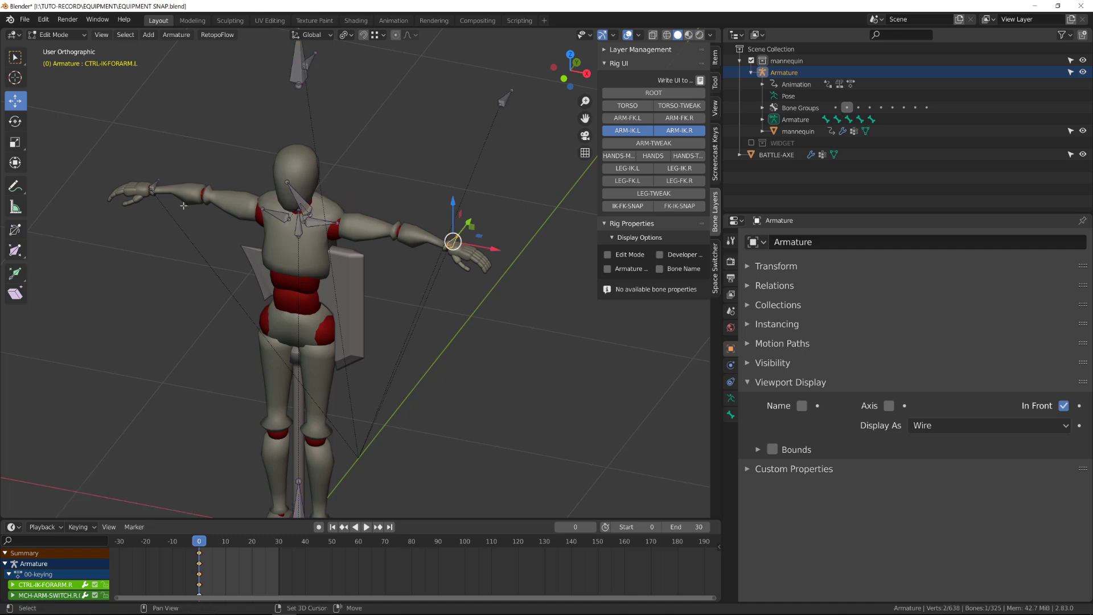
Select both CTRL-IK-FORARM bones and turn on bone names in the armature's viewport display.
left_click(152, 186, "shift")
scroll(495, 262, "up", 5)
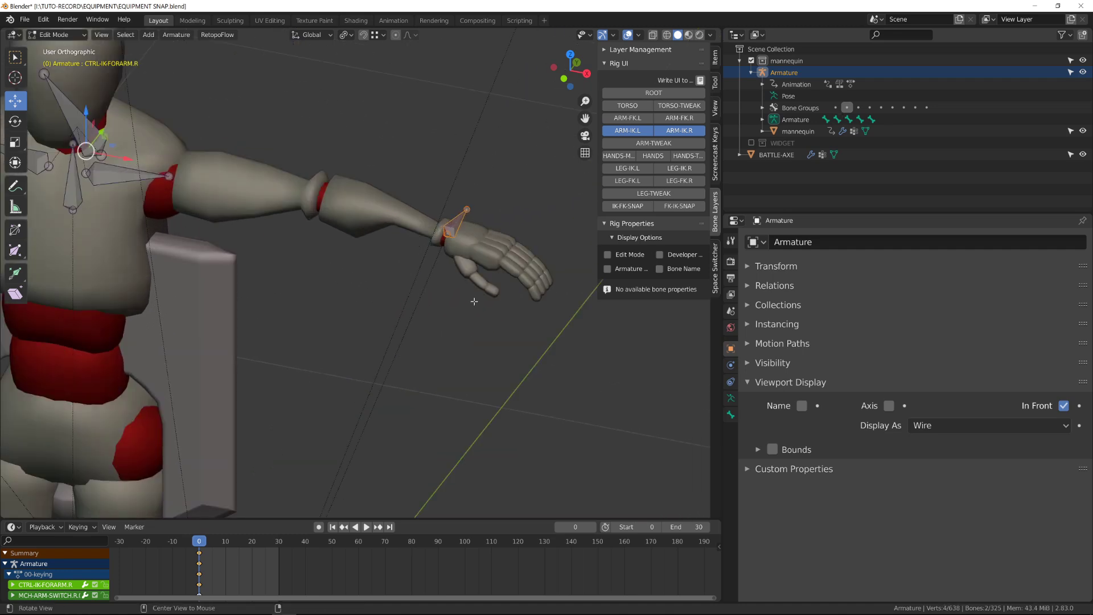
left_click(730, 400)
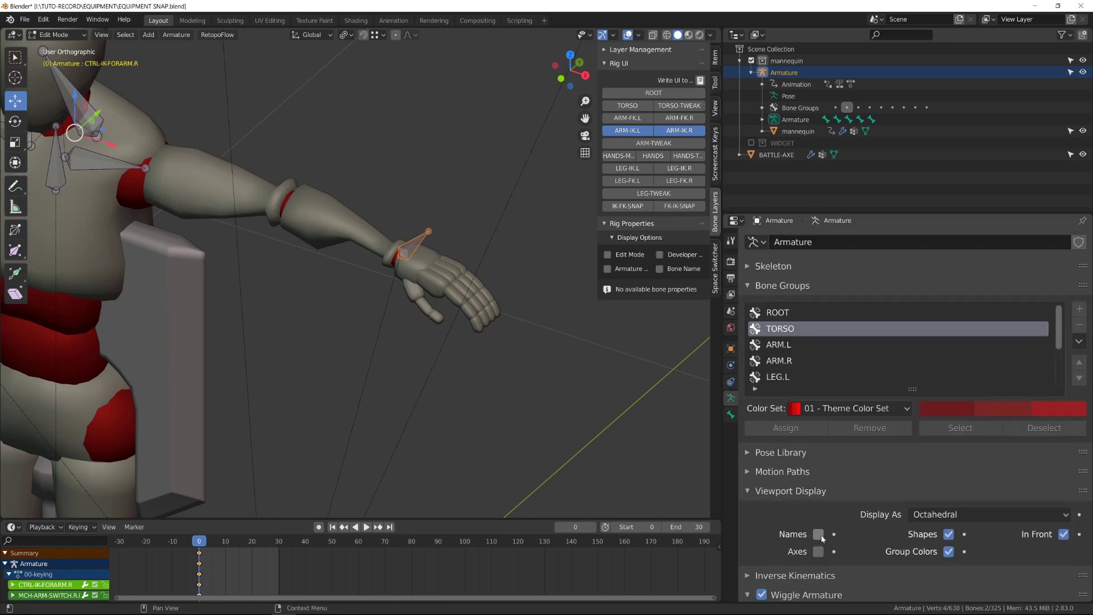
left_click(818, 534)
middle_click_drag(548, 397, 538, 432, "shift")
Duplicate both CTRL-IK-FORARM bones, scale the copies down in place, and rename them MCH-AXE-IK-FORARM.L and MCH-AXE-IK-FORARM.R.
left_click(408, 275)
scroll(509, 283, "up", 4)
key("shift+d")
key("s")
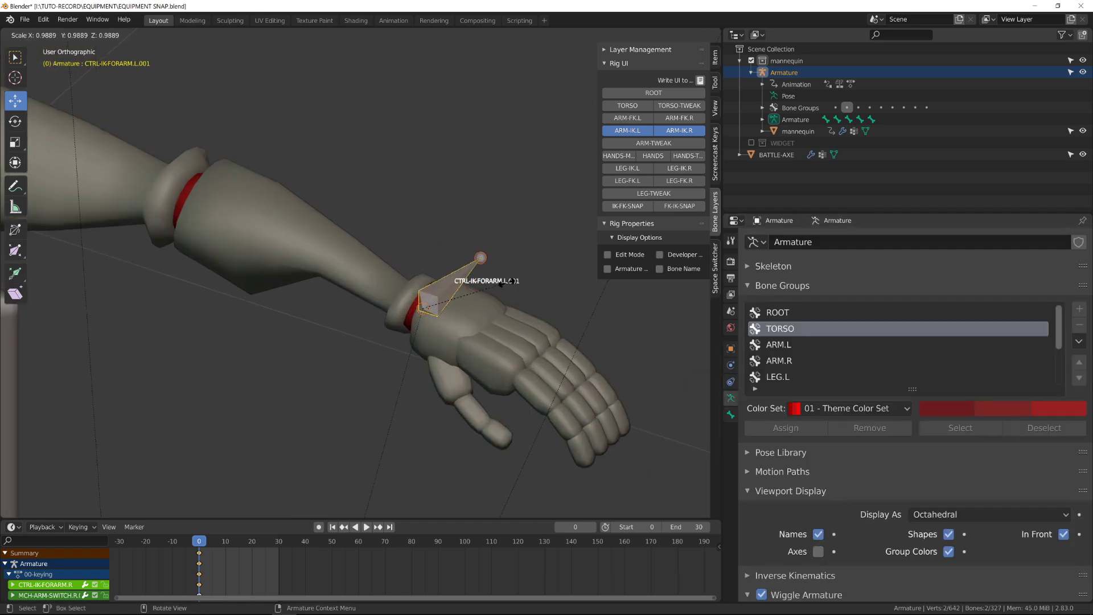
left_click(480, 296)
key("ctrl+F2")
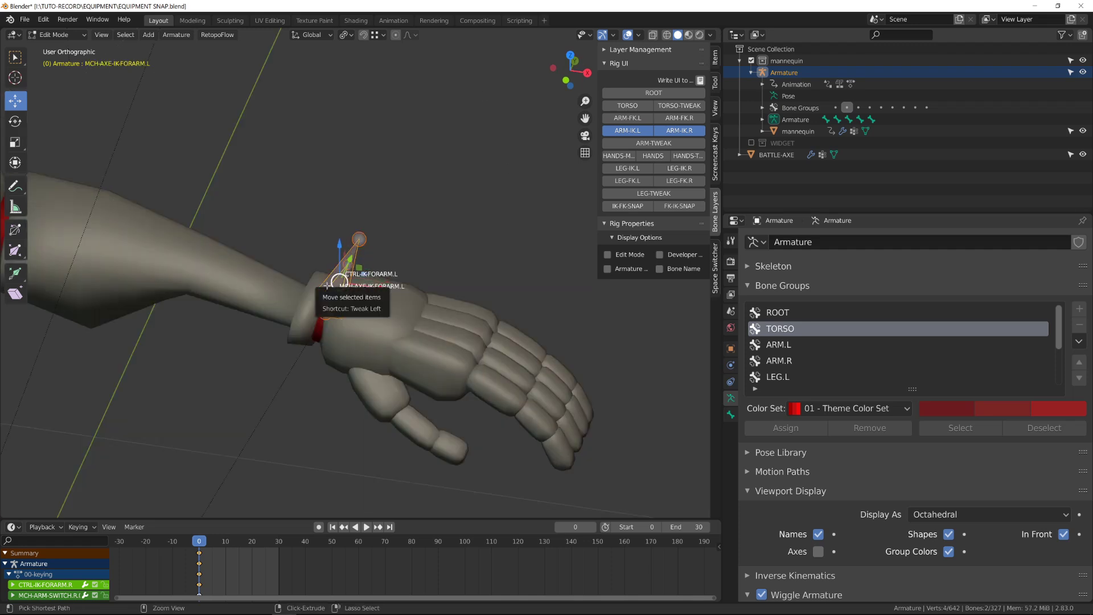
Parent CTRL-IK-FORARM.L to MCH-AXE-IK-FORARM.L with Keep Offset.
key("ctrl+p")
left_click(323, 298)
scroll(330, 304, "down", 9)
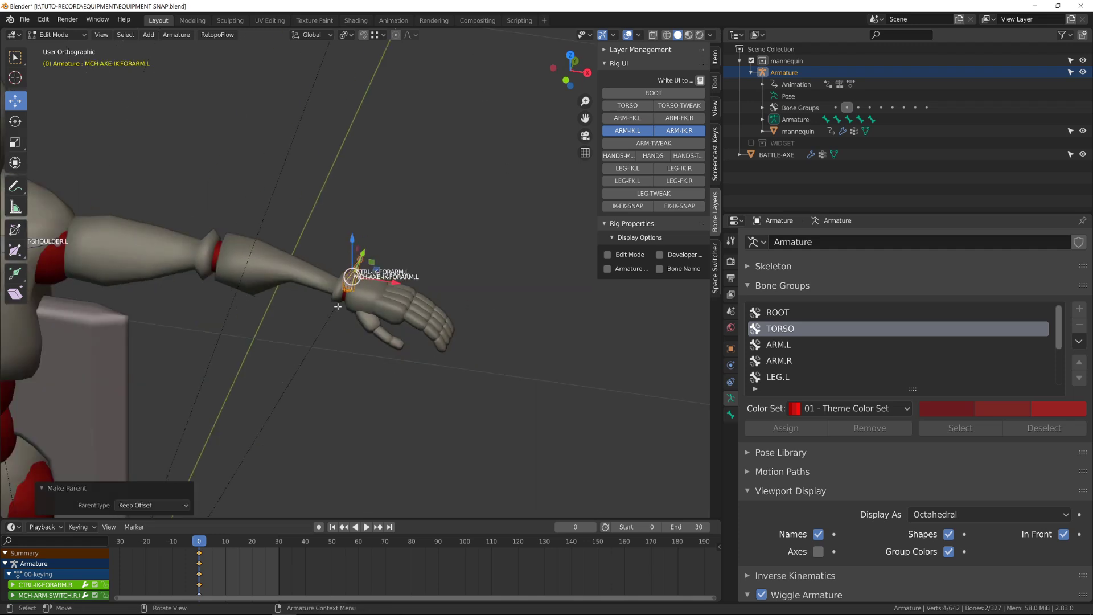
middle_click_drag(340, 320, 387, 322, "shift")
Test the new parenting in Pose Mode by moving the left hand's CTRL and MCH-AXE IK bones.
key("Tab")
scroll(402, 313, "up", 1)
scroll(402, 313, "up", 3)
left_click(446, 307)
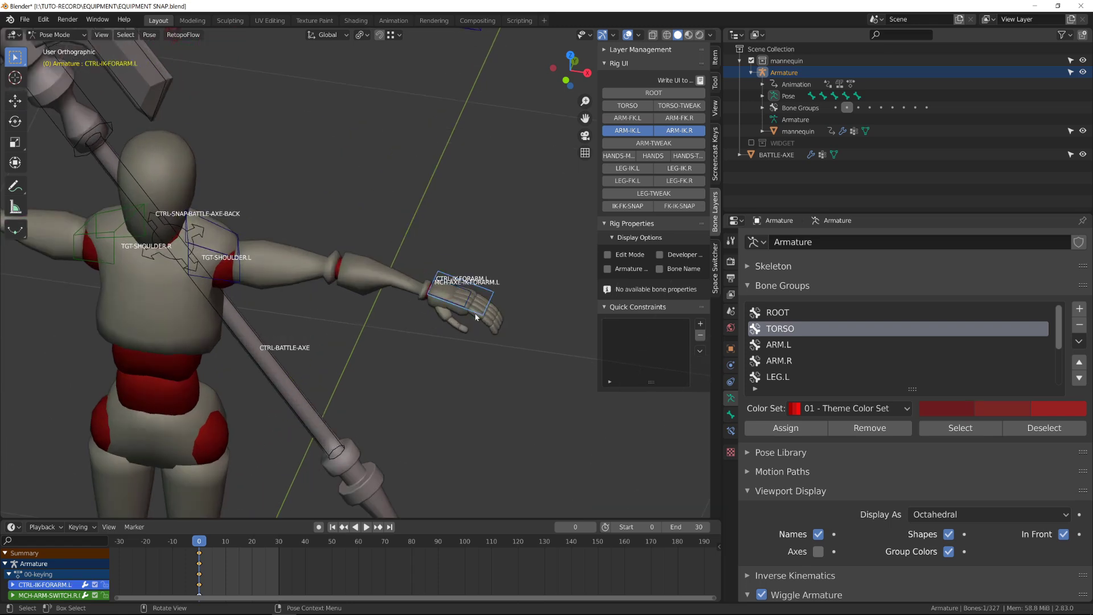
scroll(446, 308, "down", 5)
key("g")
right_click(447, 328)
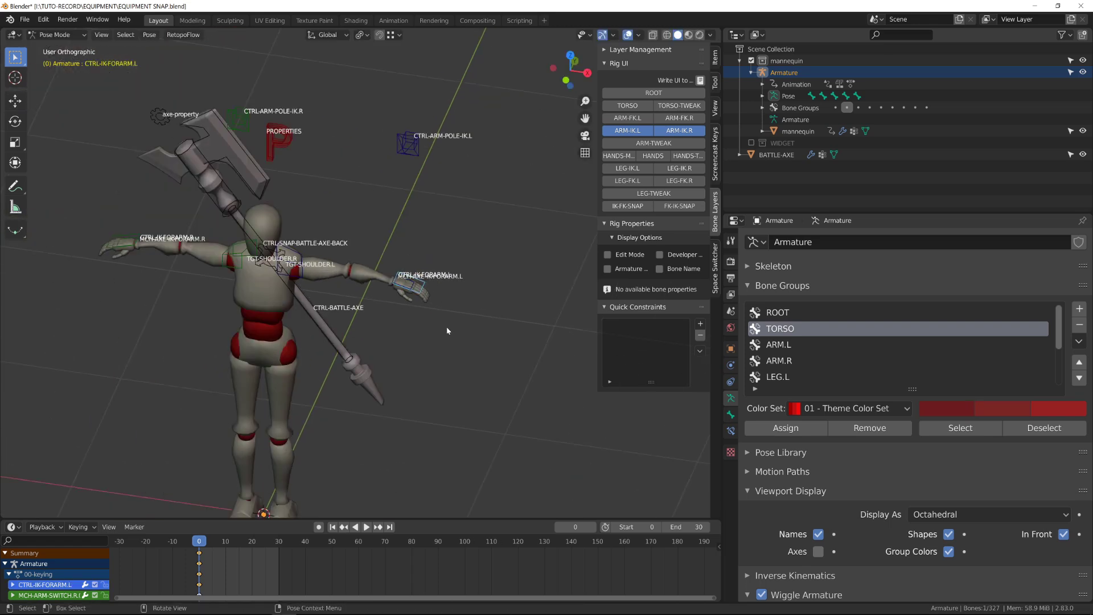
left_click(414, 289)
key("g")
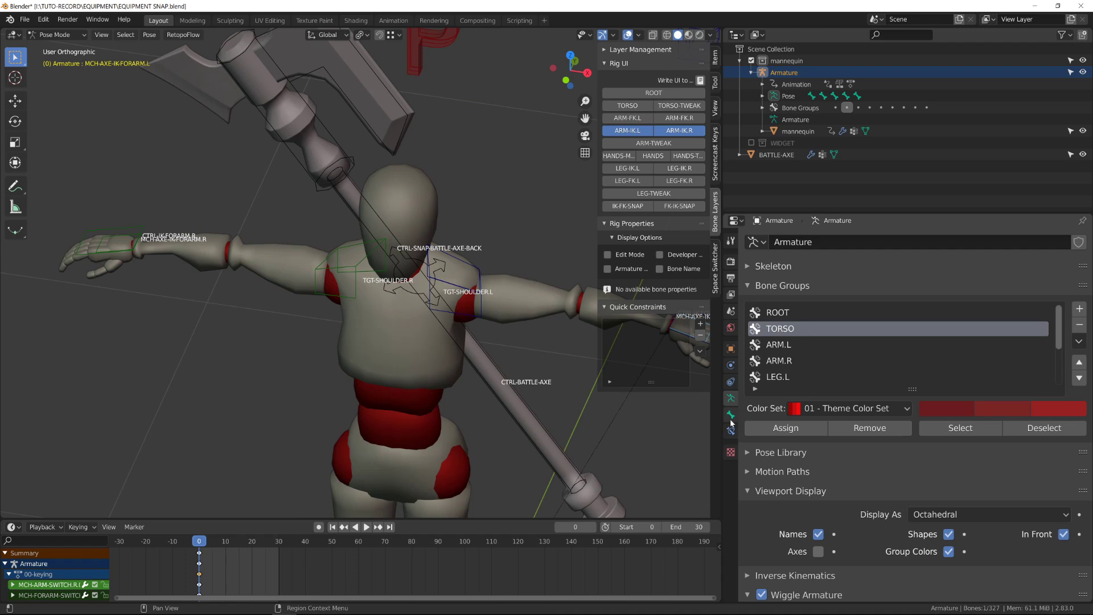
Remove the custom shape object from MCH-AXE-IK-FORARM.L and MCH-AXE-IK-FORARM.R.
left_click(731, 416)
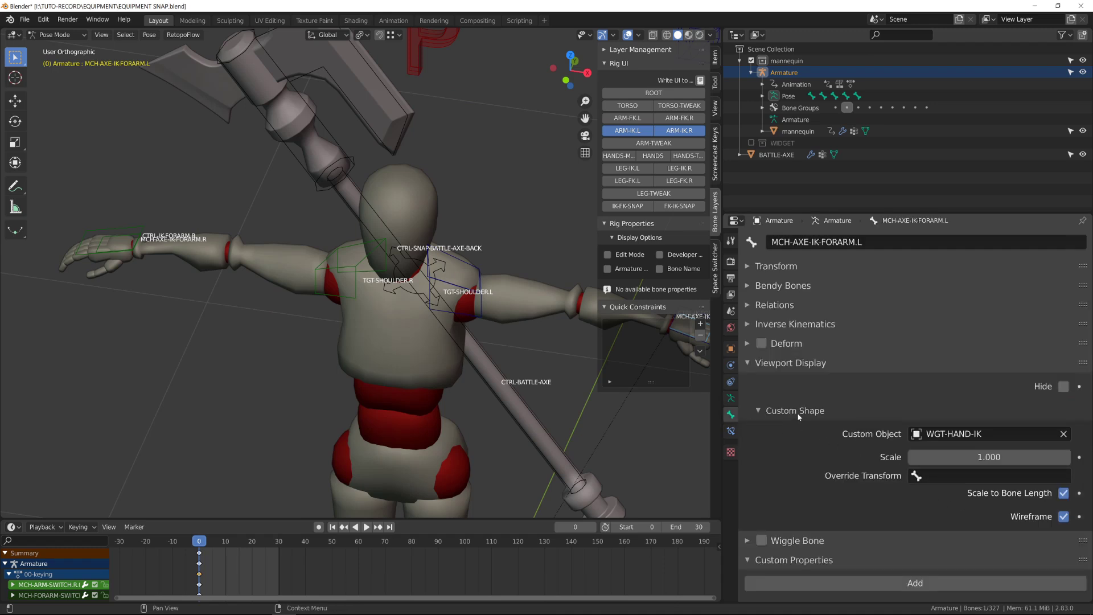
left_click(1063, 434)
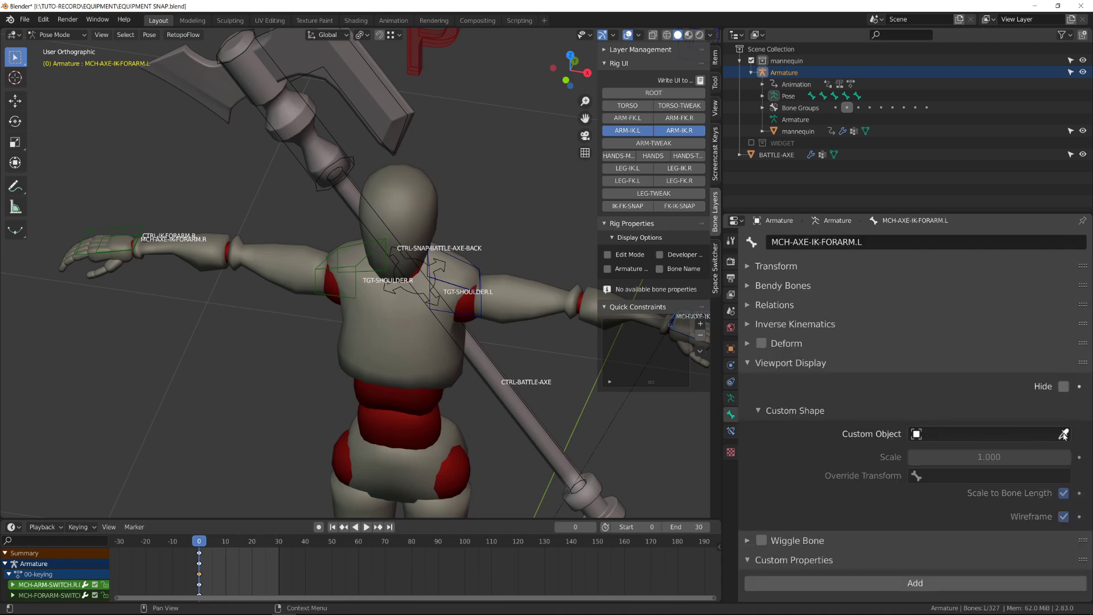
left_click(123, 238)
left_click(1062, 434)
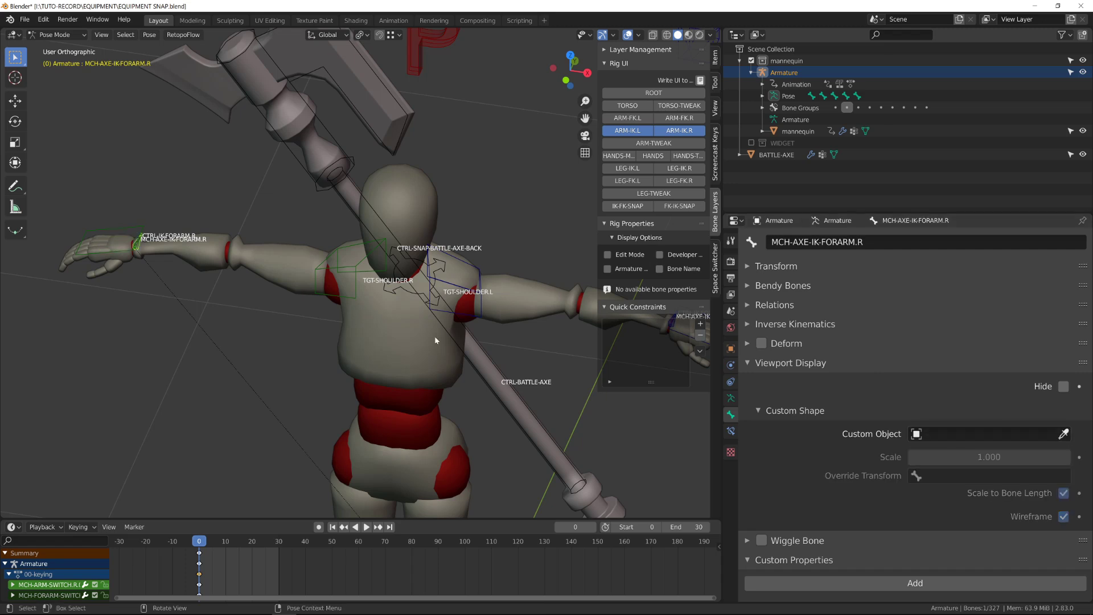
Duplicate MCH-AXE-IK-FORARM.L in Edit Mode, scale the copy to about 0.669, and rename it MCH-int-AXE-IK-FORARM.L.
scroll(398, 284, "down", 4)
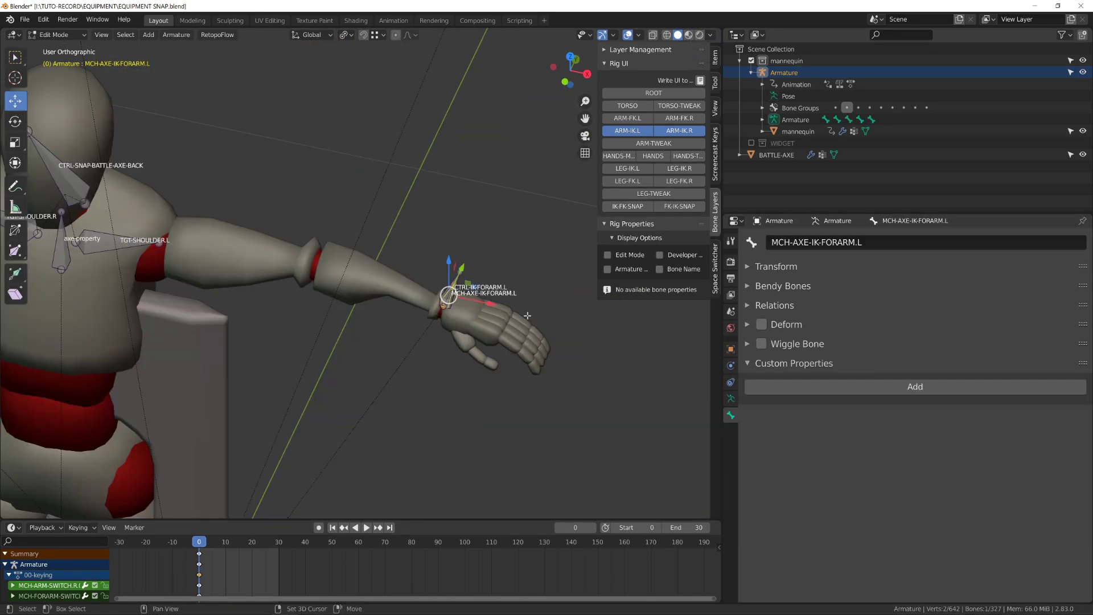
key("shift+d")
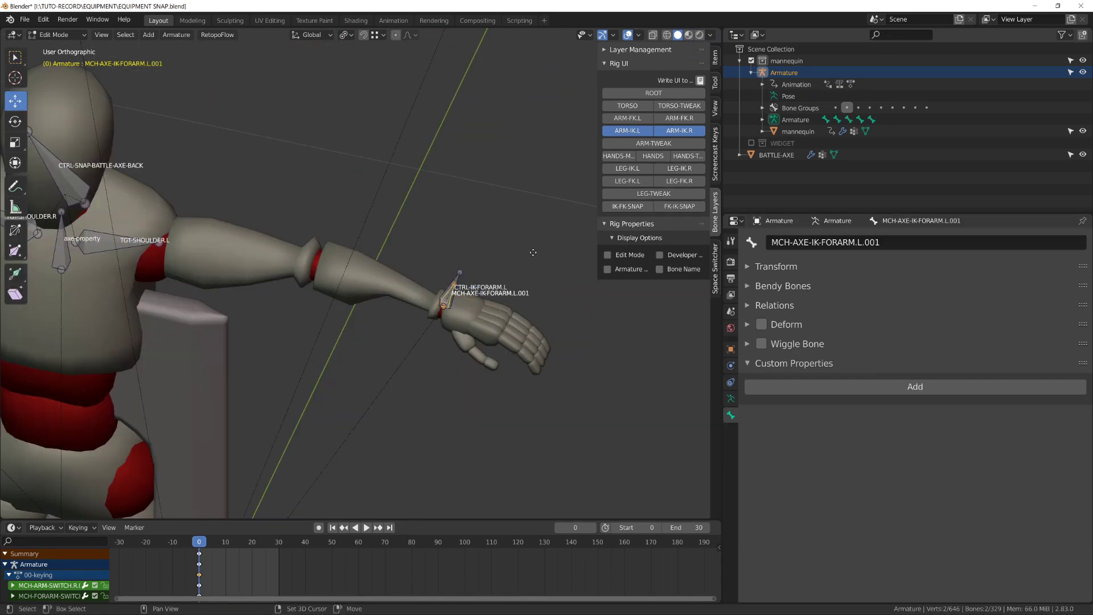
key("s")
left_click(500, 288)
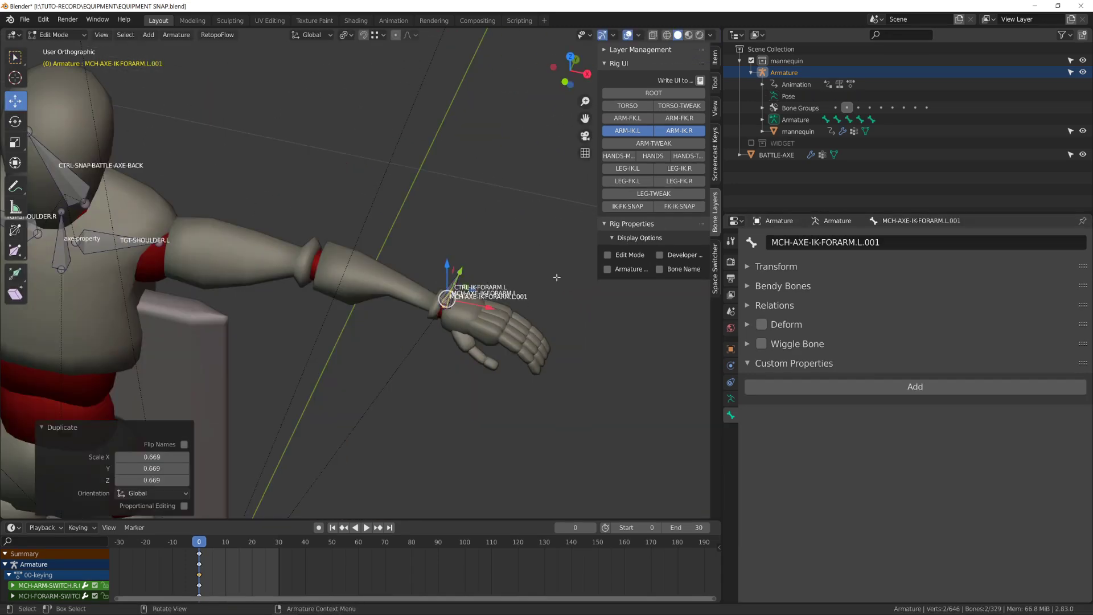
key("F2")
left_click(450, 279)
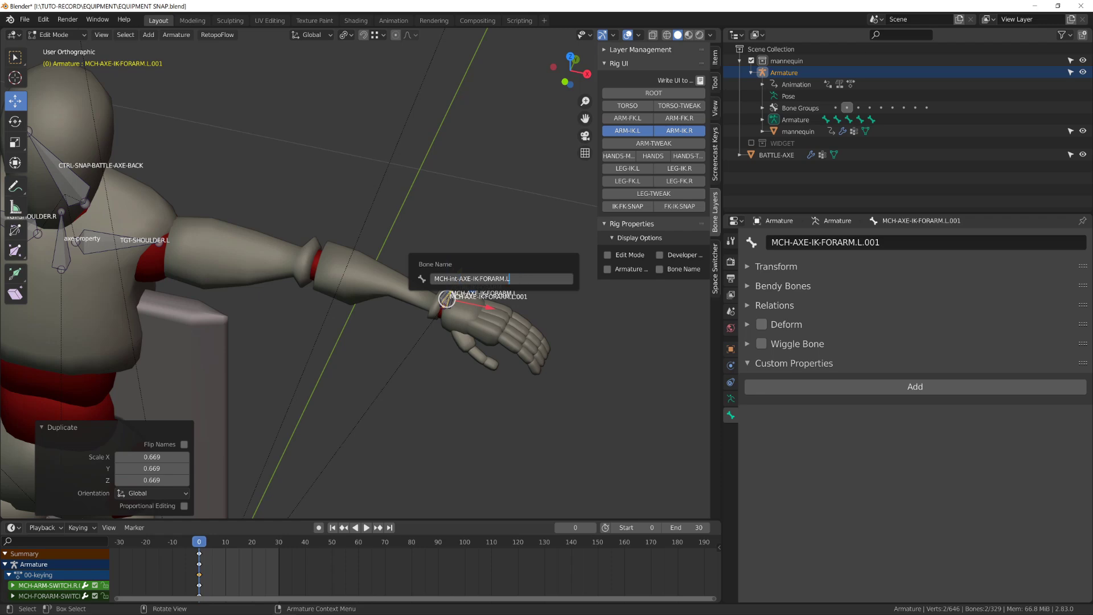
key("Return")
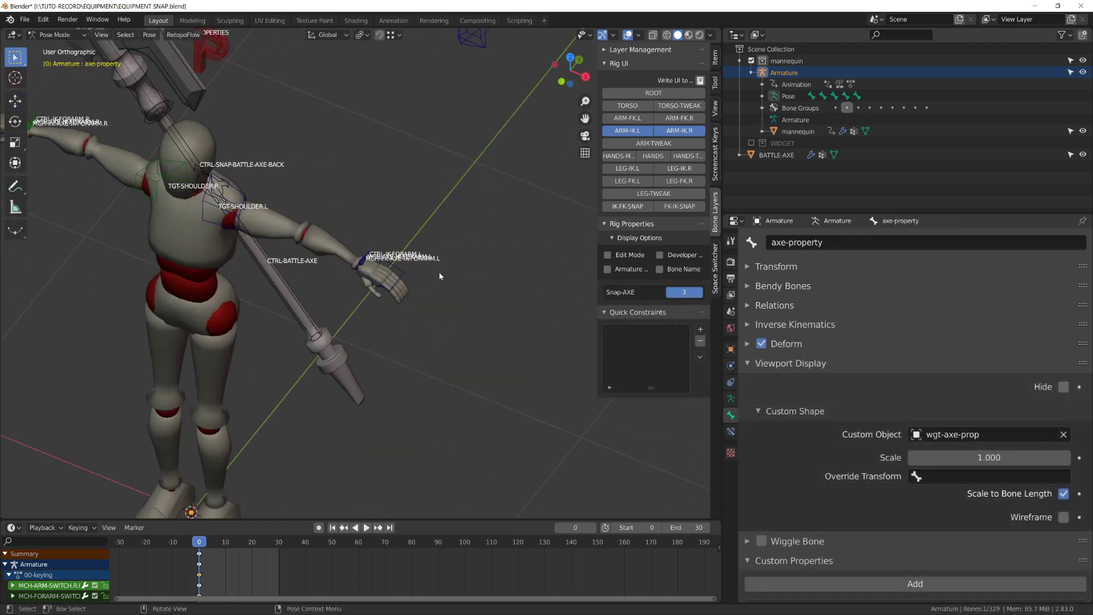
Add a Copy Transforms constraint to MCH-AXE-IK-FORARM.L targeting MCH-int-AXE-IK-FORARM.L and show its bone constraint settings.
scroll(387, 281, "up", 5)
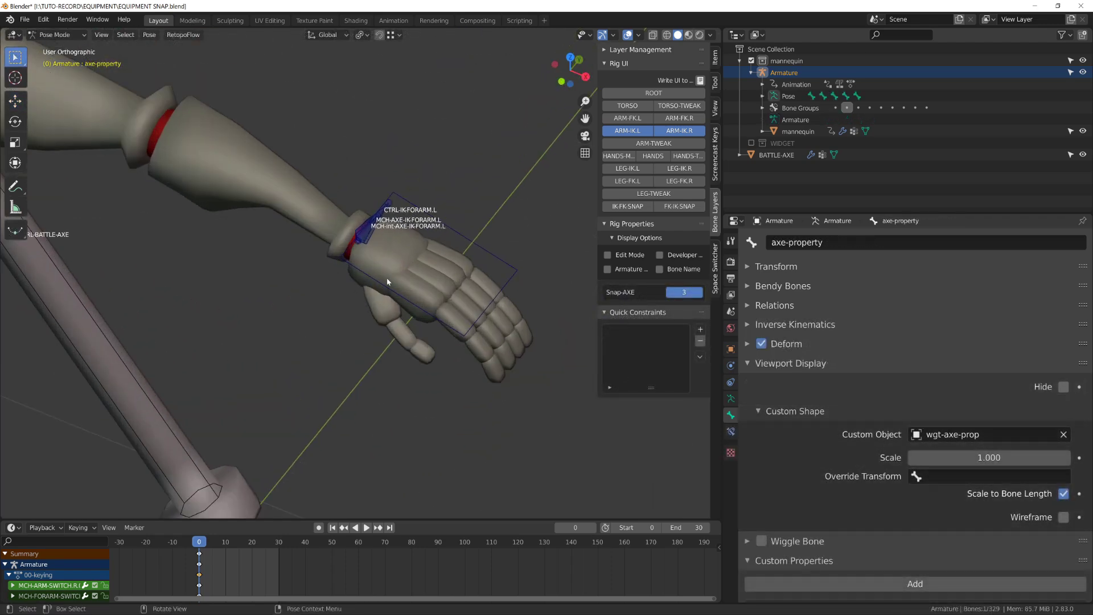
left_click(364, 235)
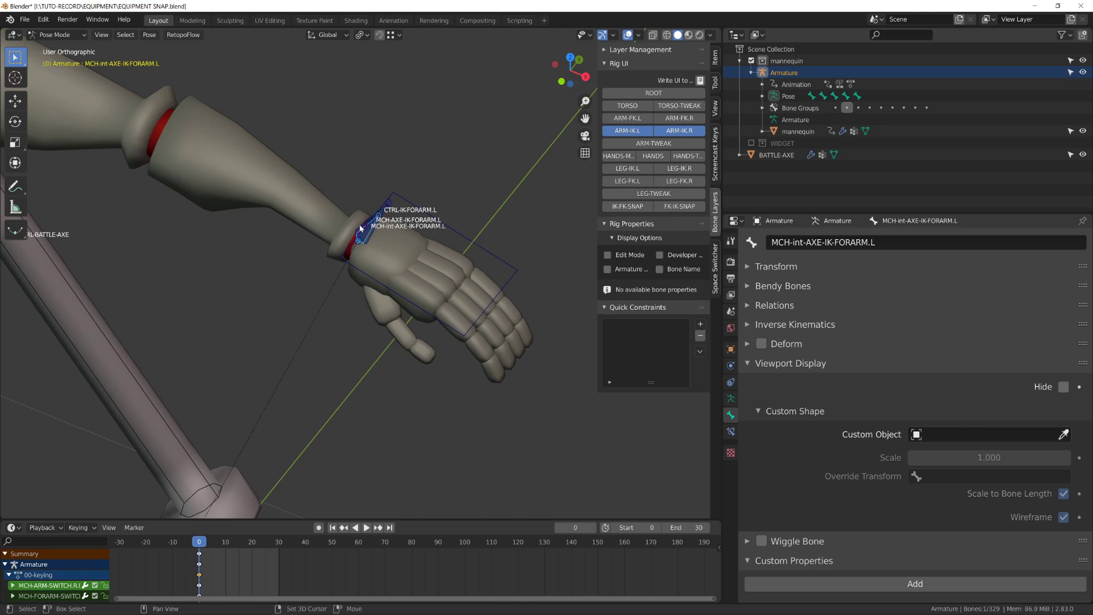
left_click(360, 229, "shift")
key("shift+ctrl+c")
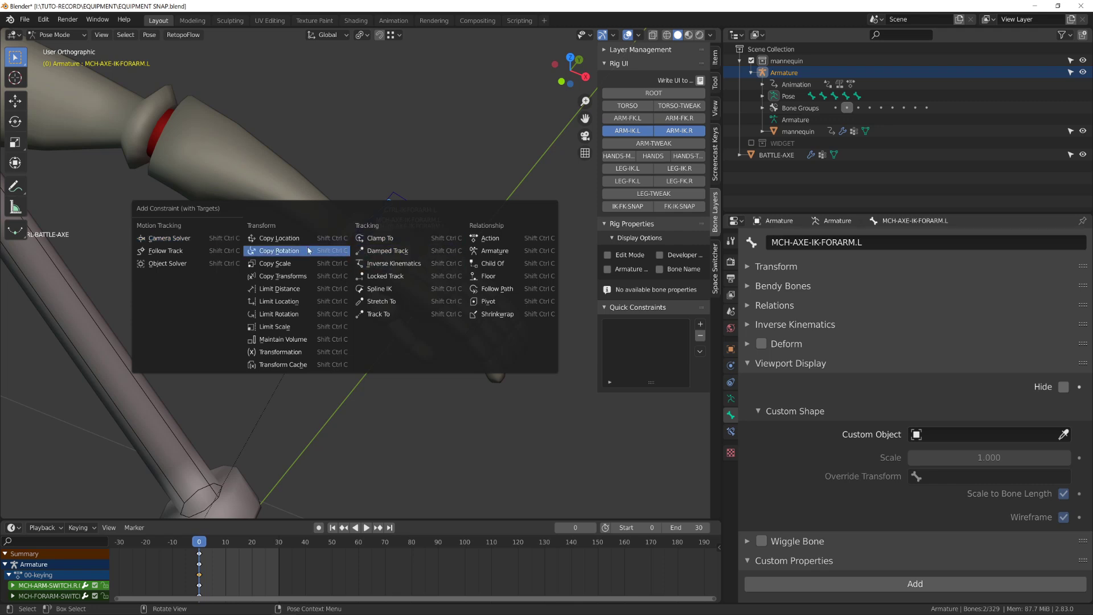
left_click(286, 277)
scroll(306, 281, "down", 7)
middle_click_drag(281, 292, 455, 318)
left_click(730, 431)
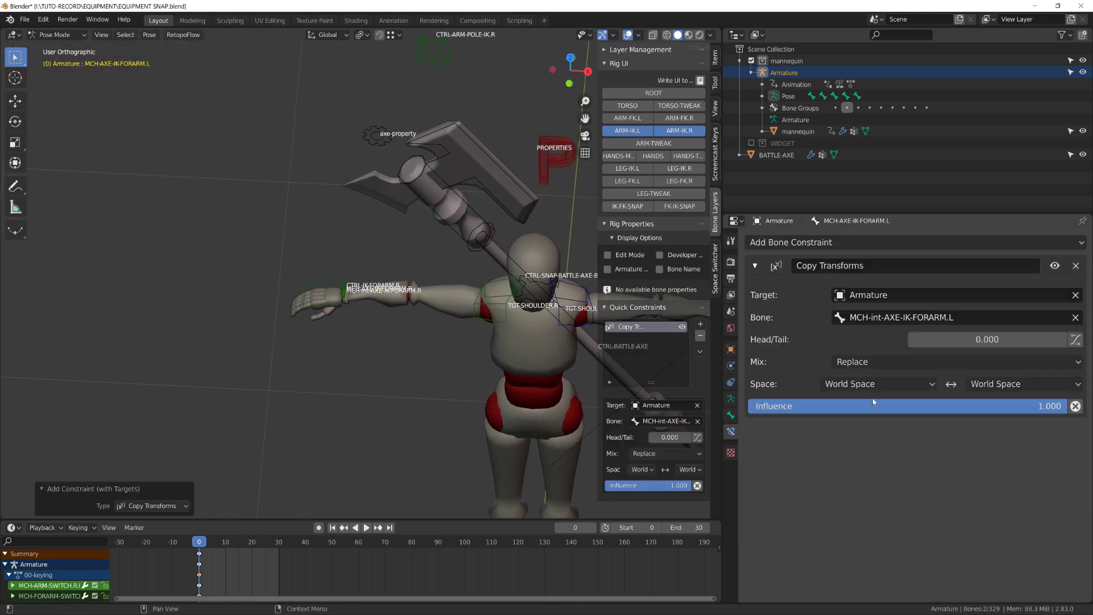
Add a Copy Transforms constraint to MCH-AXE-IK-FORARM.R targeting MCH-int-AXE-IK-FORARM.R.
scroll(318, 341, "up", 7)
left_click(274, 390)
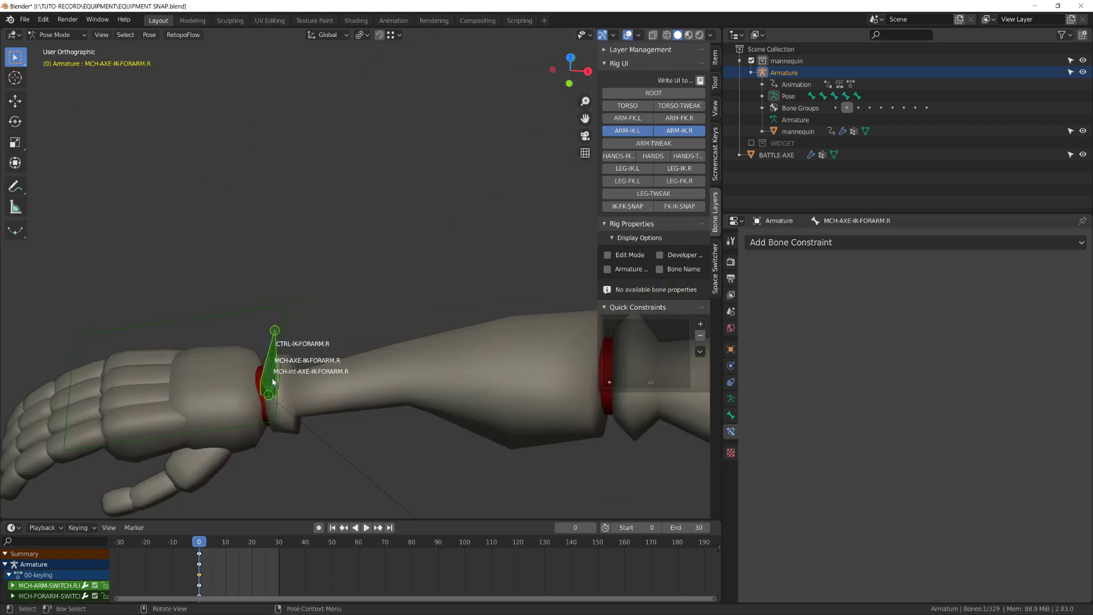
left_click(263, 373, "shift")
key("shift+ctrl+c")
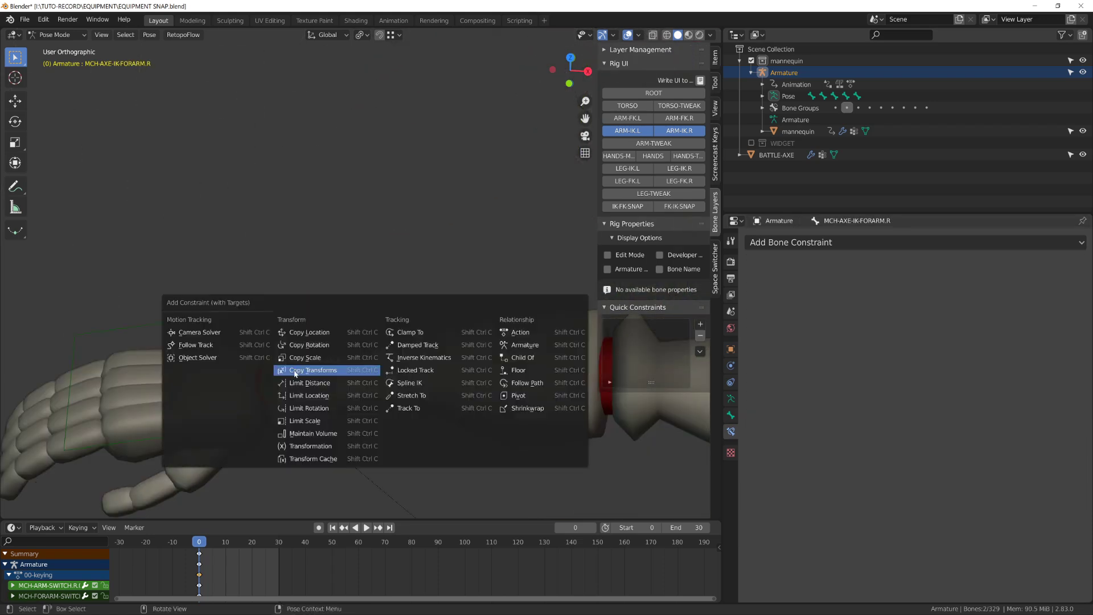
left_click(295, 370)
Test the right wrist's Copy Transforms setup by moving its MCH-int, MCH-AXE and CTRL IK bones.
left_click(268, 379)
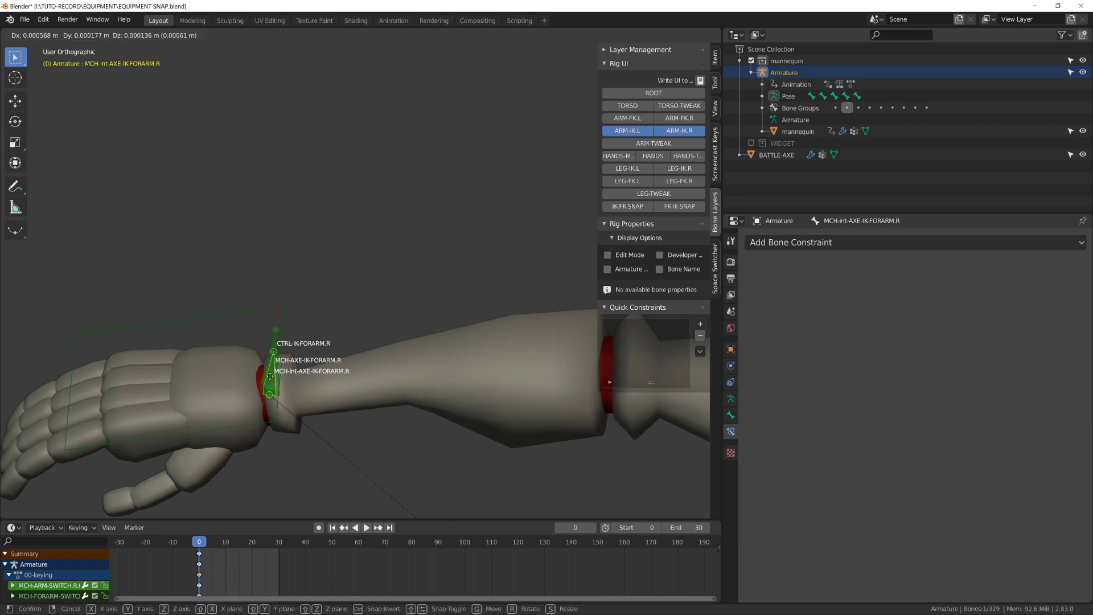
left_click(264, 361)
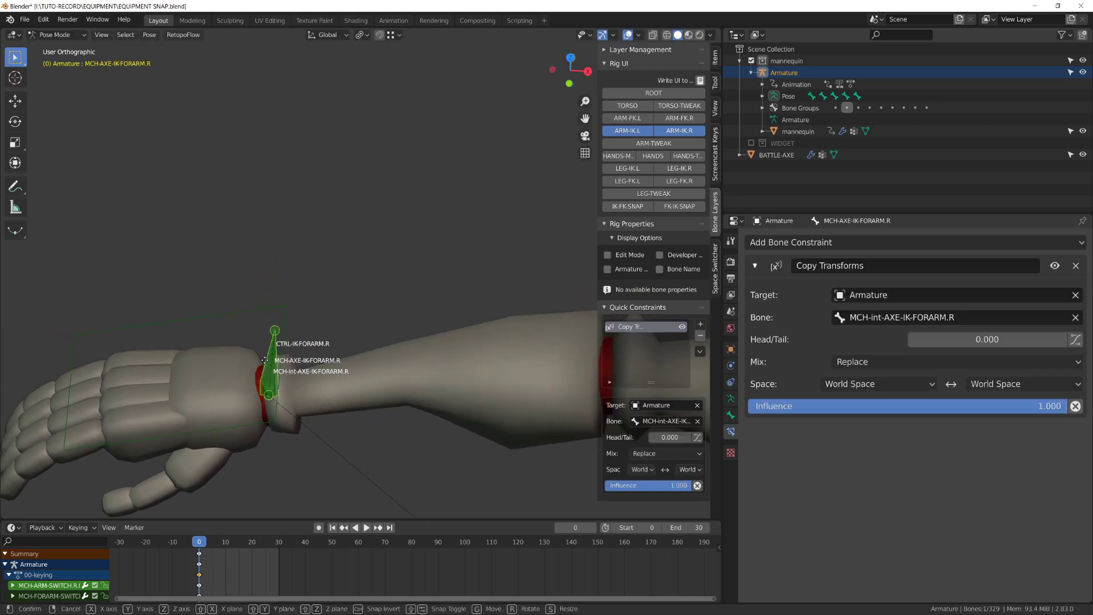
key("g")
left_click(272, 359)
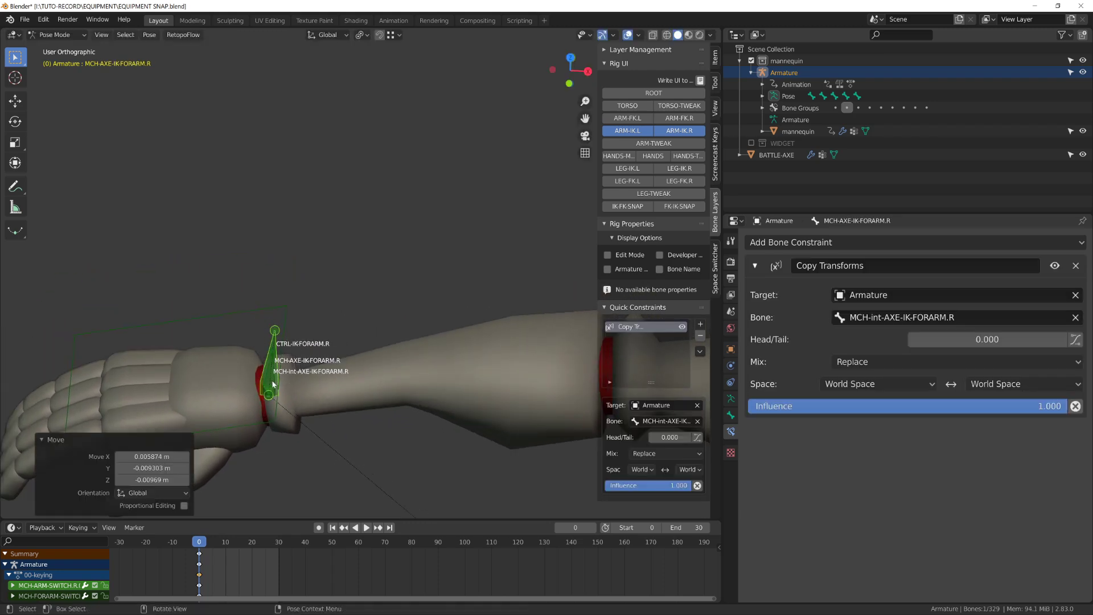
left_click(269, 373)
key("g")
right_click(313, 337)
scroll(315, 340, "down", 5)
scroll(314, 340, "up", 3)
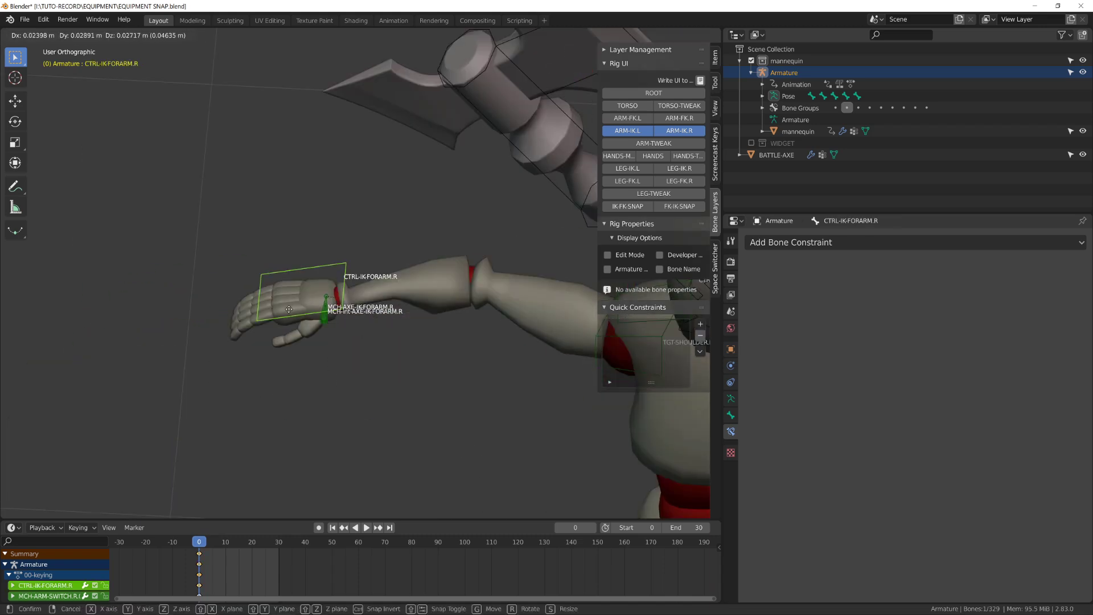
Set the Copy Transforms influence on MCH-AXE-IK-FORARM.R to 0 and test moving the right wrist bones again.
left_click(297, 350)
left_click_drag(1062, 406, 749, 406)
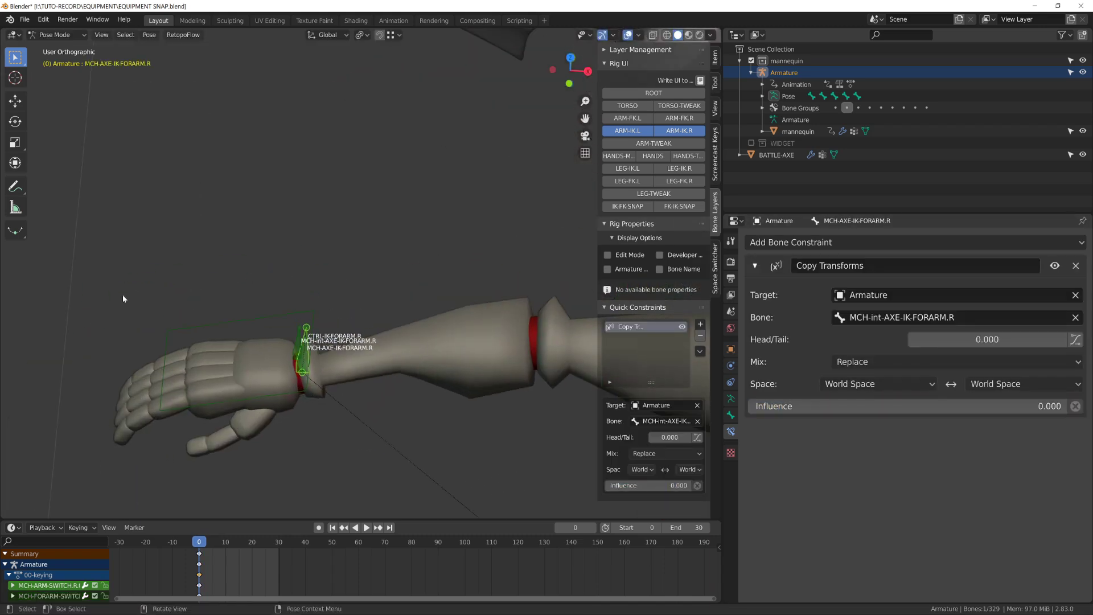
left_click(299, 357)
key("g")
right_click(308, 352)
left_click(300, 354)
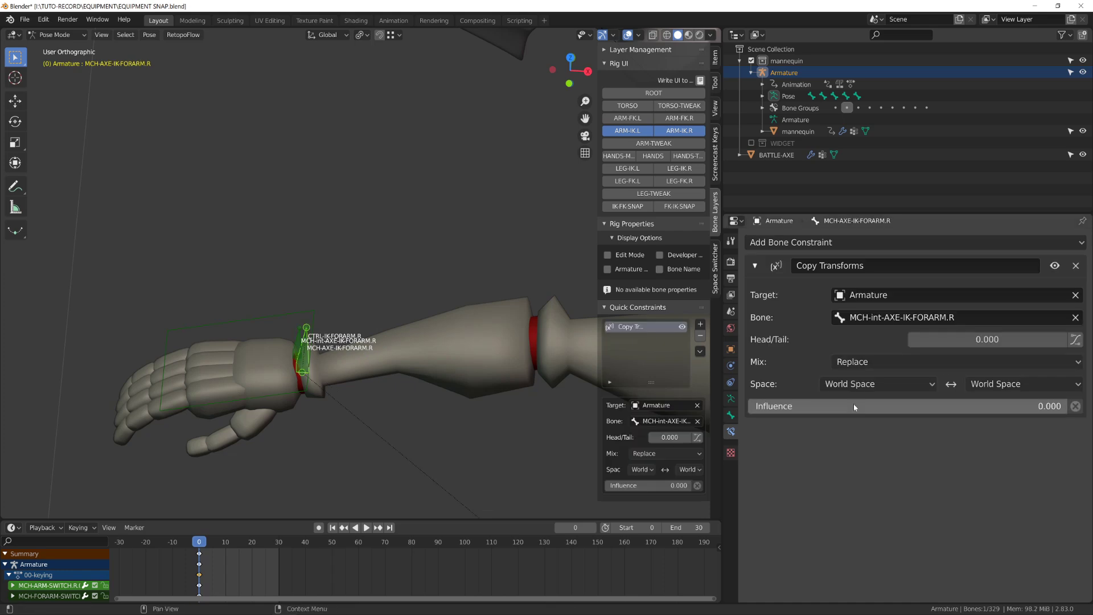
Restore full Copy Transforms influence on MCH-AXE-IK-FORARM.R and test moving MCH-int-AXE-IK-FORARM.R.
left_click_drag(854, 405, 1062, 406)
left_click(298, 342)
key("g")
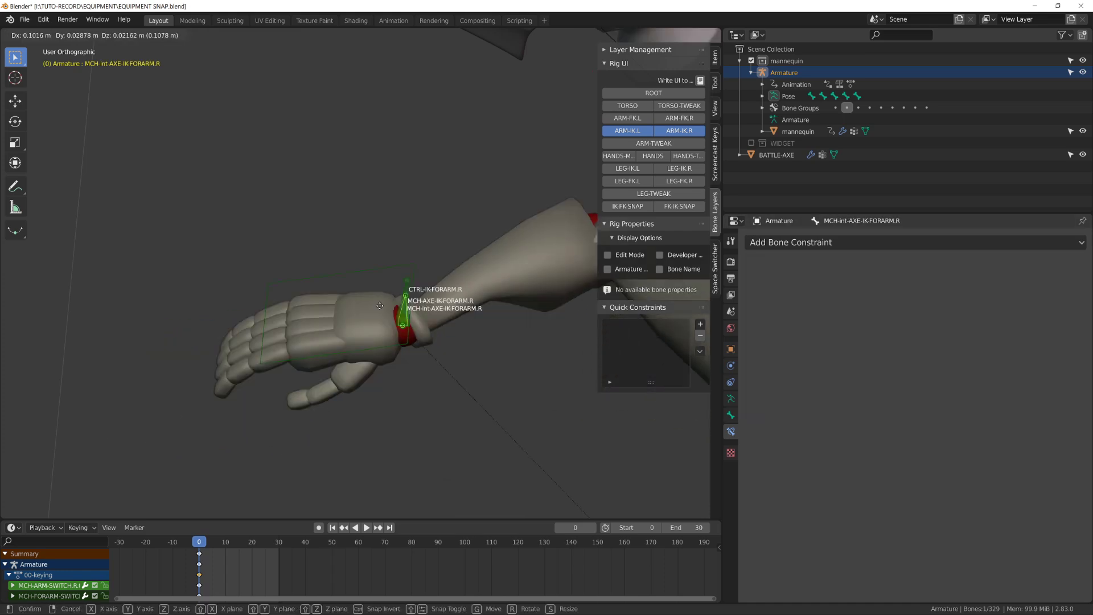
right_click(398, 313)
Duplicate the CTRL-BATTLE-AXE bone in place in Edit Mode and scale the copy up by about 1.12.
scroll(398, 313, "down", 11)
left_click_drag(418, 283, 378, 236, "alt")
left_click(378, 236)
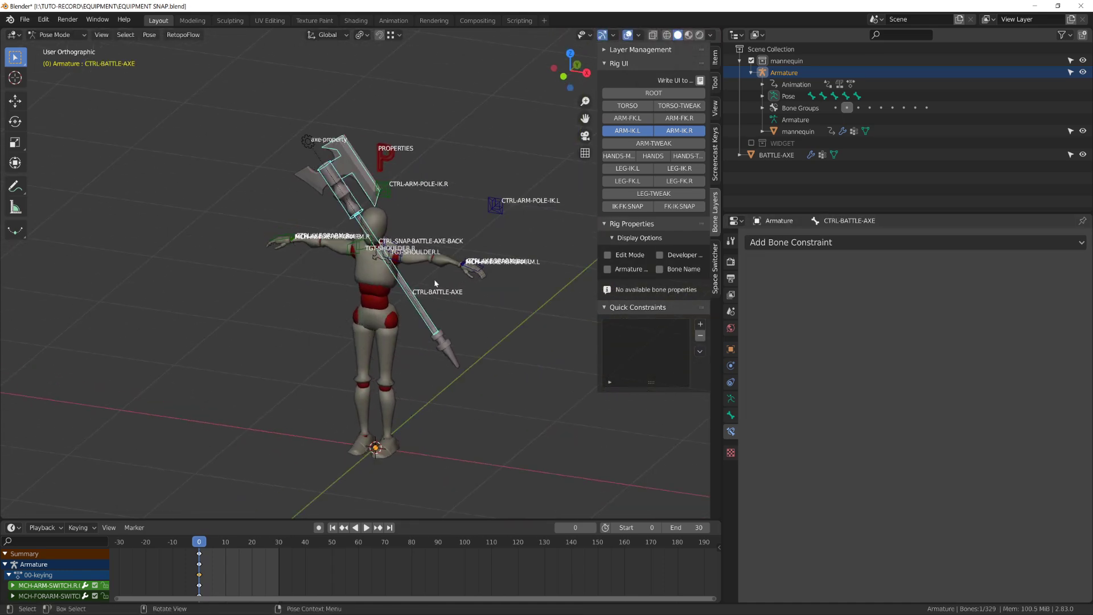
key("KP_1")
key("Tab")
middle_click_drag(421, 393, 361, 241, "shift")
scroll(345, 262, "up", 6)
key("shift+d")
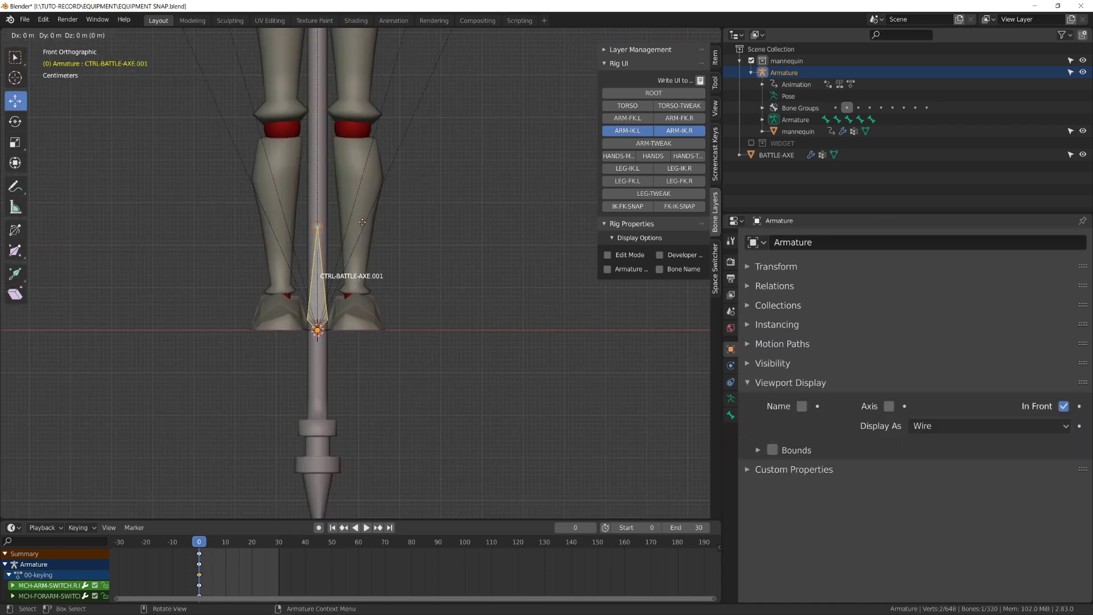
key("s")
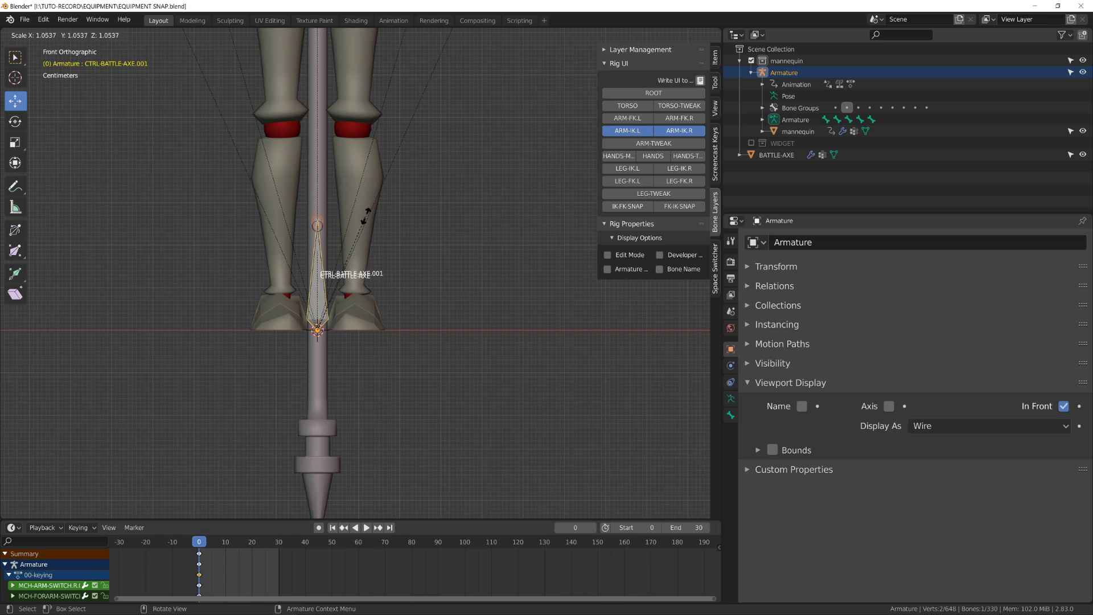
left_click(368, 209)
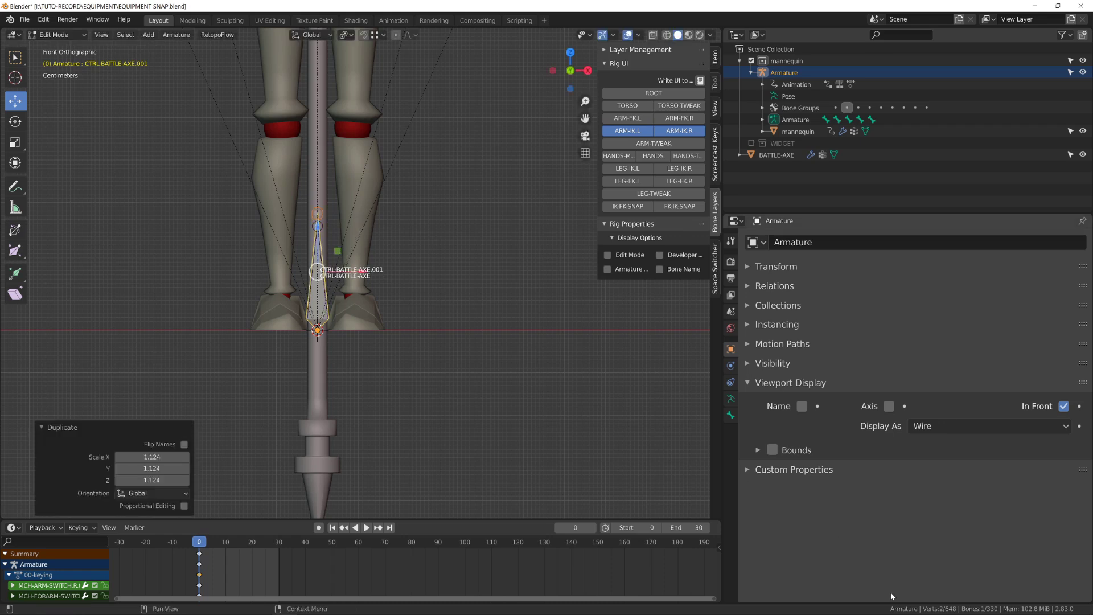
Rename the duplicated axe bone to CTRL-BATTLE-AXE-MASTER.
left_click(730, 414)
left_click(813, 245)
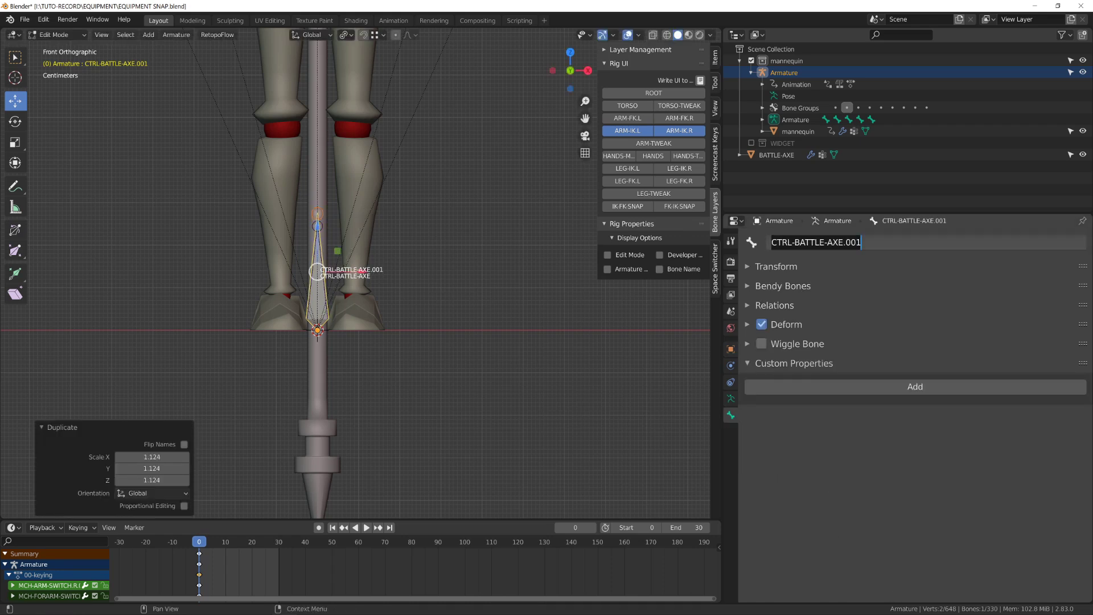
left_click_drag(844, 243, 865, 243)
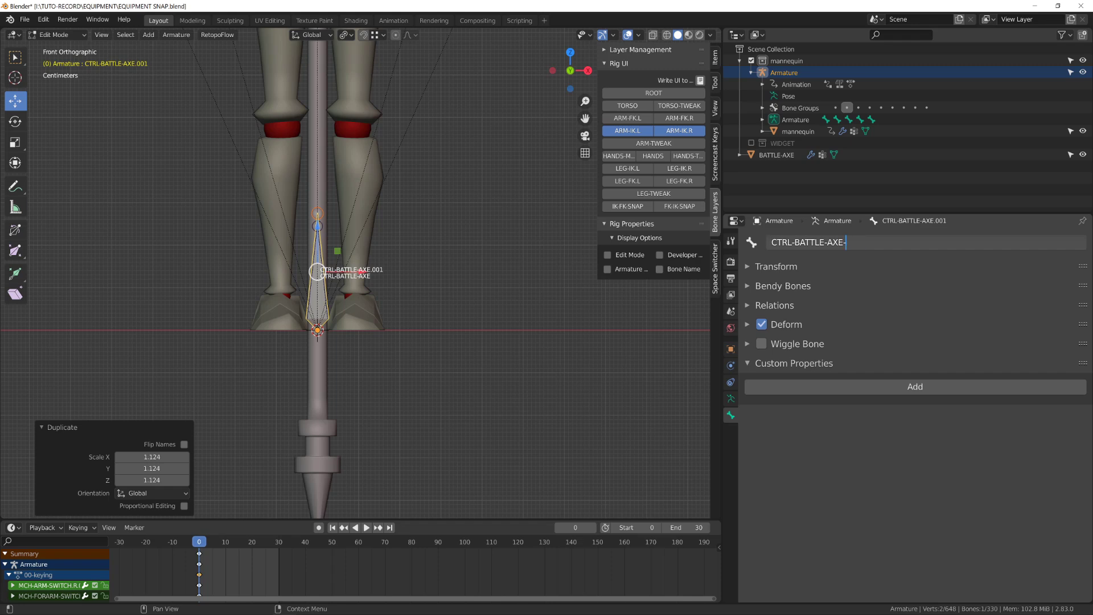
type("-MASTER")
key("Return")
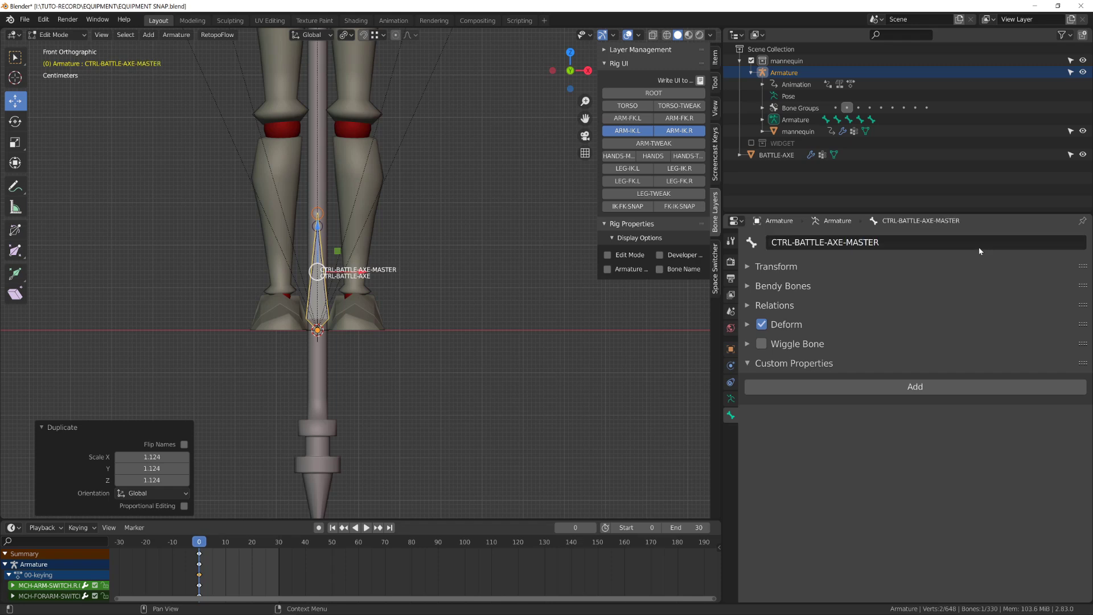
Check CTRL-BATTLE-AXE-MASTER in Pose Mode and clear its parent so it is independent of the snapped axe.
key("Tab")
scroll(383, 361, "down", 6)
middle_click_drag(370, 138, 392, 402, "shift")
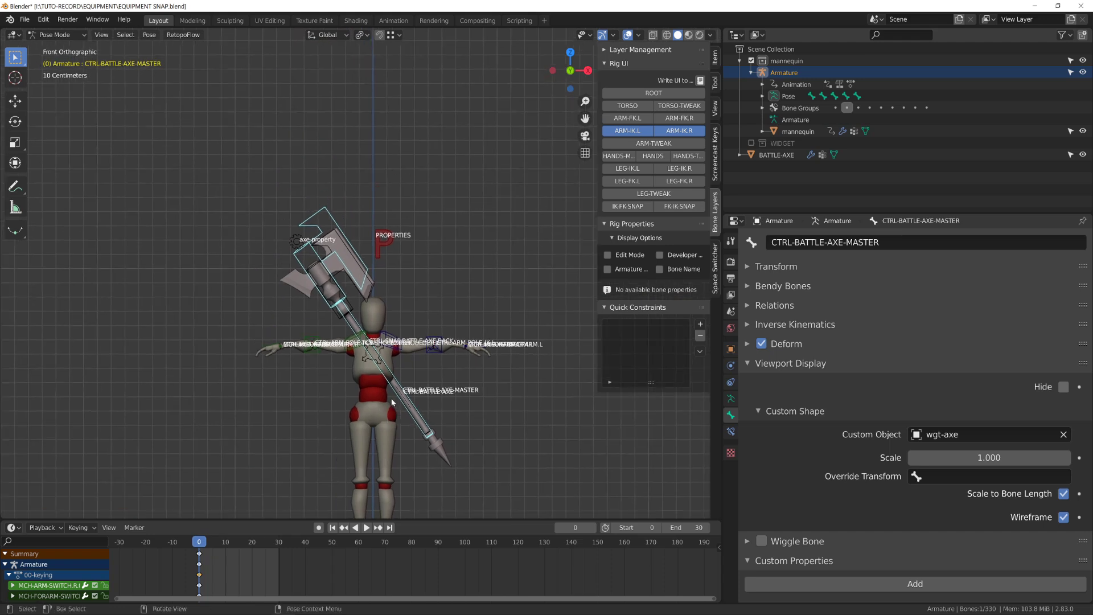
scroll(392, 401, "up", 5)
scroll(319, 213, "down", 5)
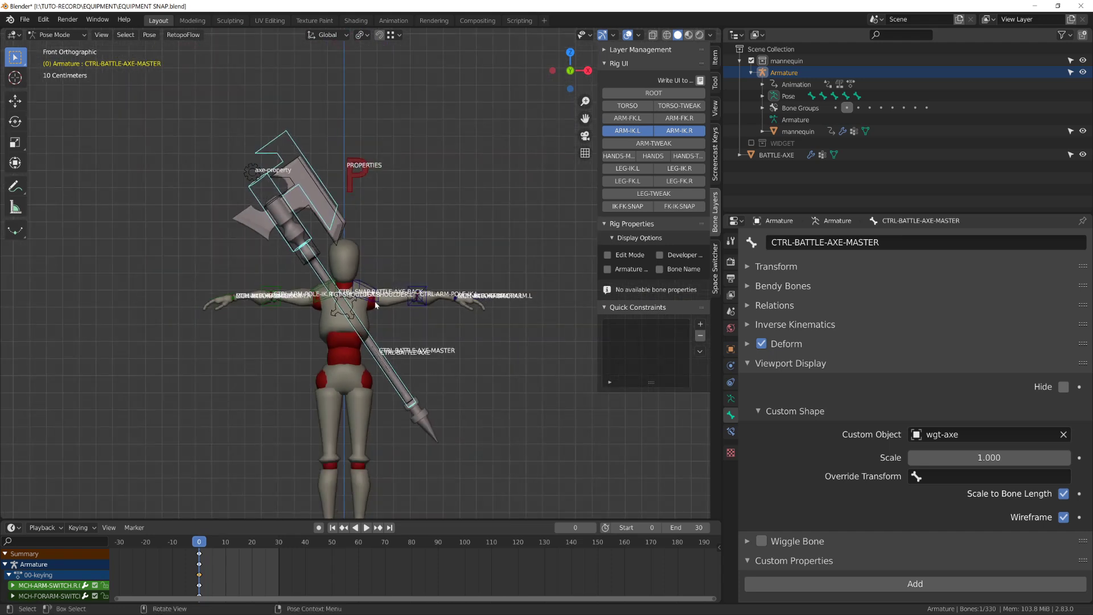
middle_click_drag(378, 410, 358, 379, "shift")
scroll(370, 379, "up", 3)
key("Tab")
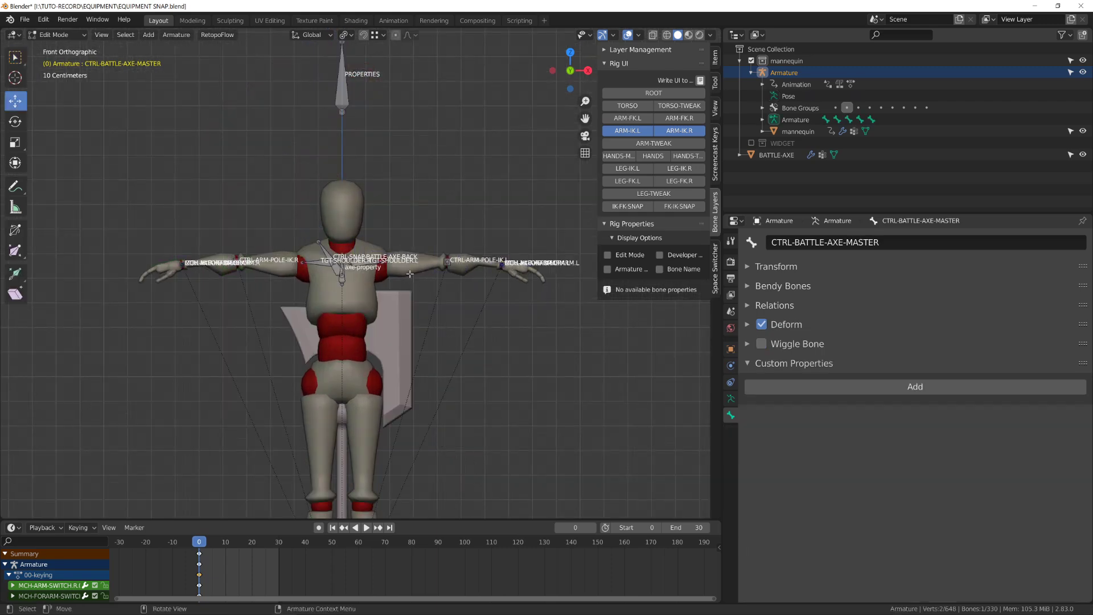
scroll(404, 365, "down", 3)
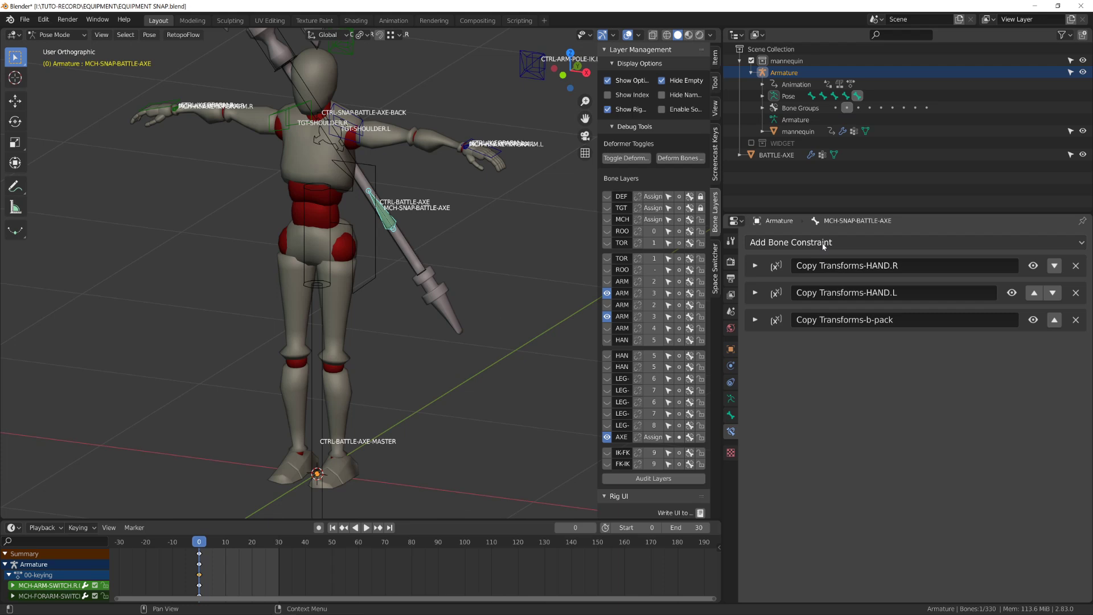
Add a Copy Transforms constraint to MCH-SNAP-BATTLE-AXE targeting CTRL-BATTLE-AXE-MASTER and name it Copy Transforms-MASTER-AXE.
left_click(316, 329)
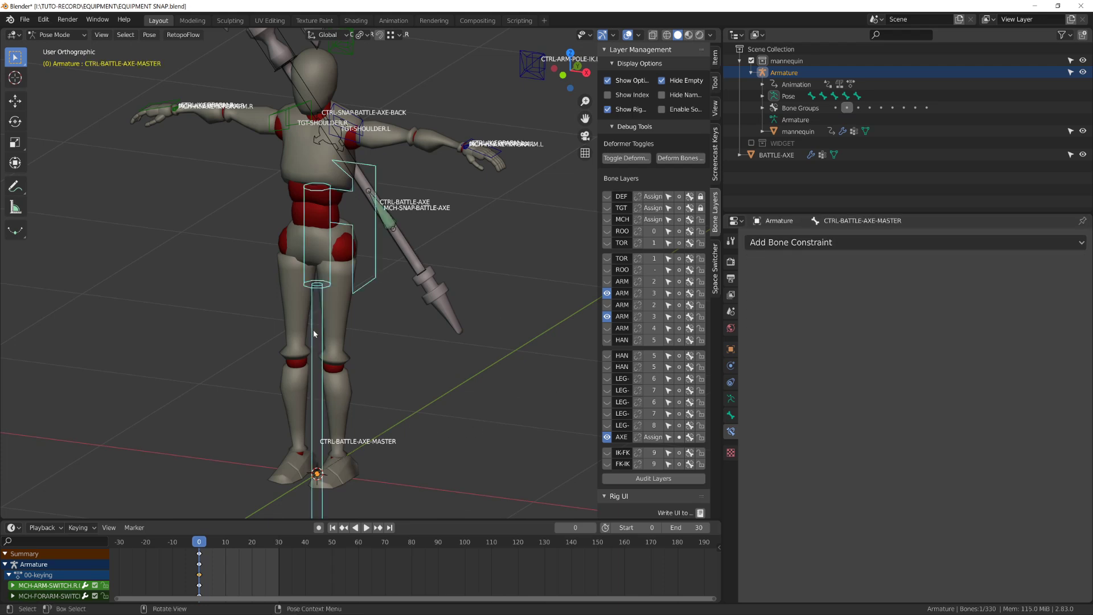
scroll(346, 302, "up", 1)
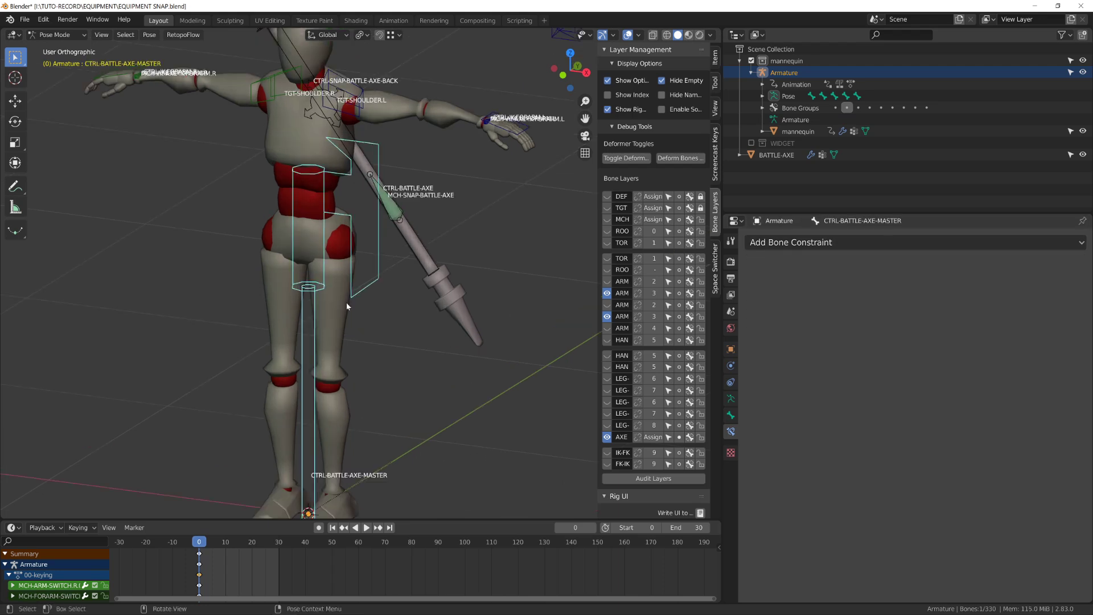
left_click(392, 201, "shift")
key("shift+ctrl+c")
left_click(412, 197)
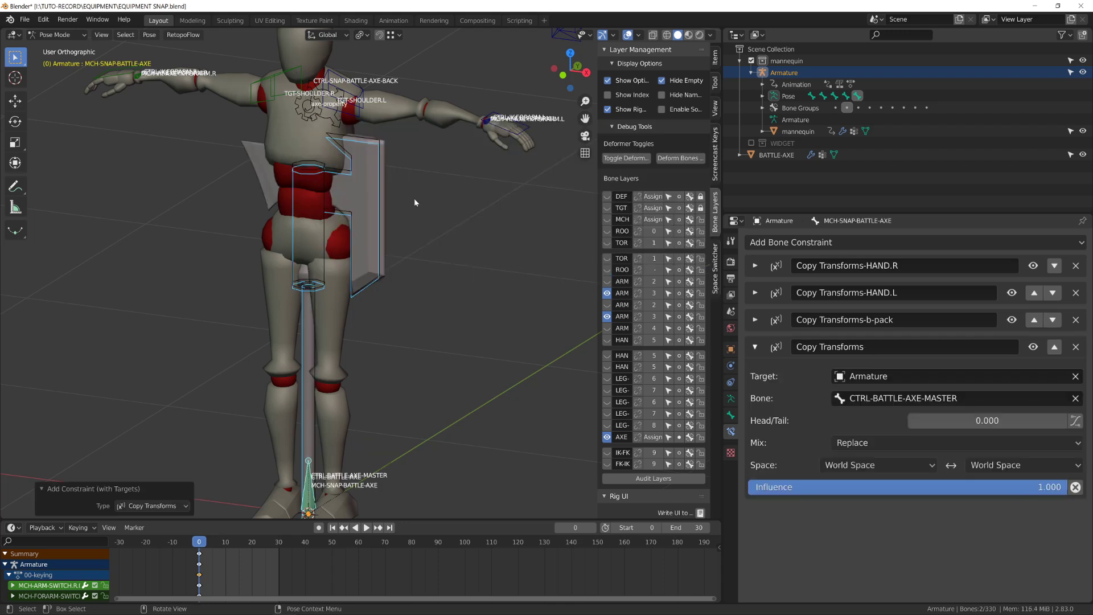
double_click(842, 347)
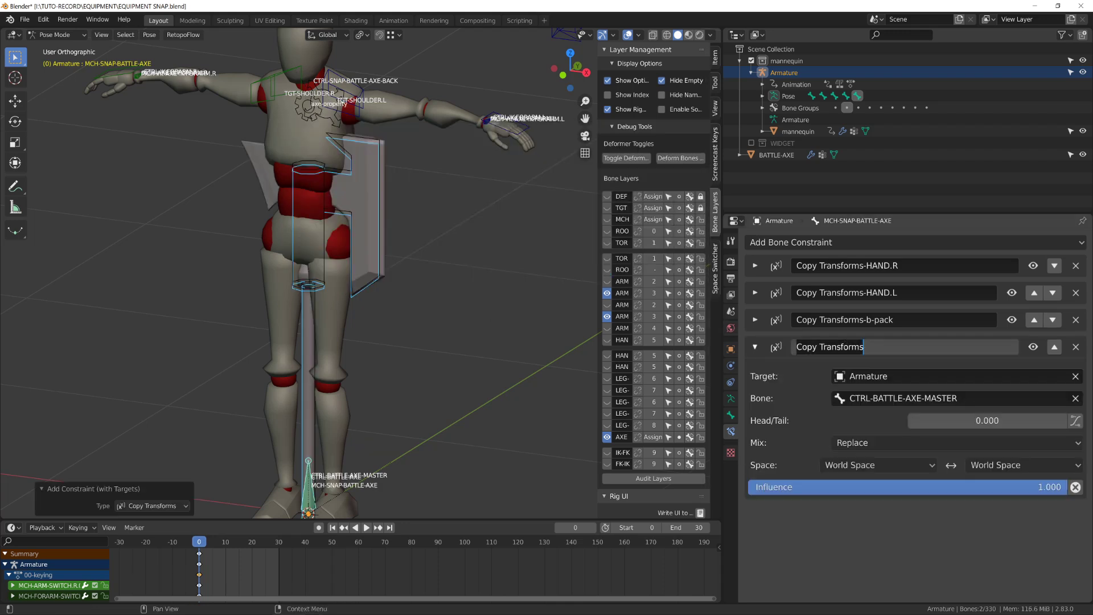
type("-MASTER-AXE")
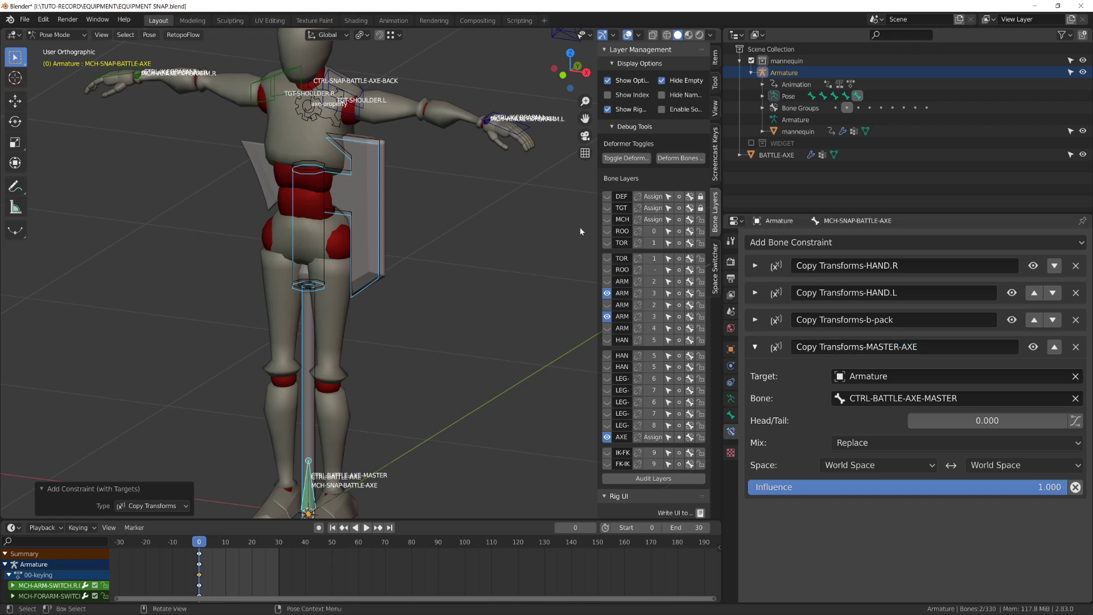
Parent MCH-int-AXE-IK-FORARM.L to CTRL-BATTLE-AXE-MASTER with Keep Offset.
left_click(409, 255)
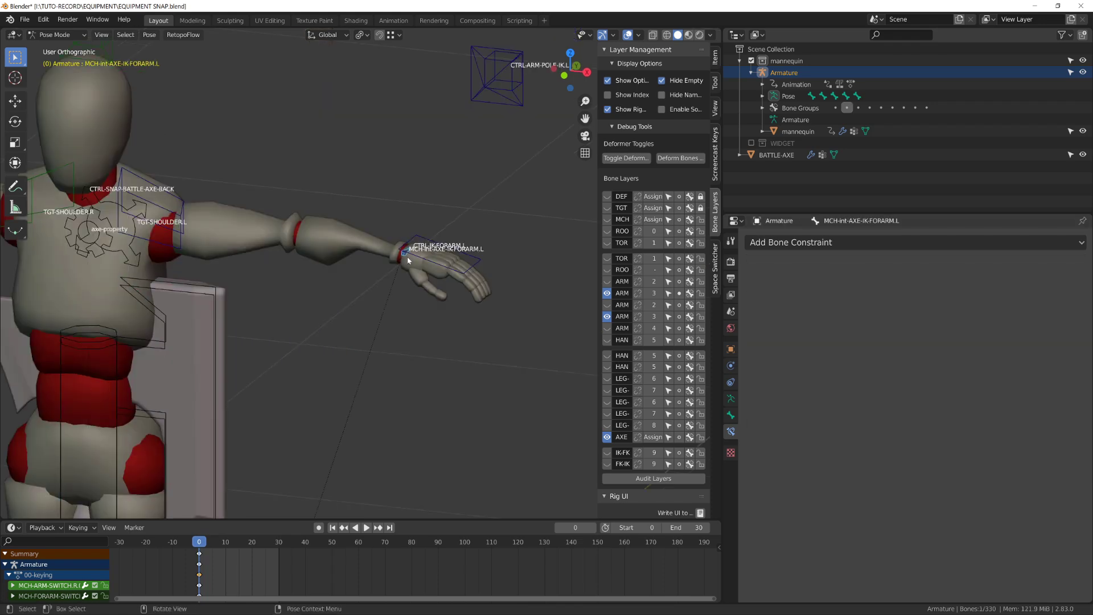
key("Tab")
middle_click_drag(250, 307, 364, 341, "shift")
scroll(407, 381, "down", 6)
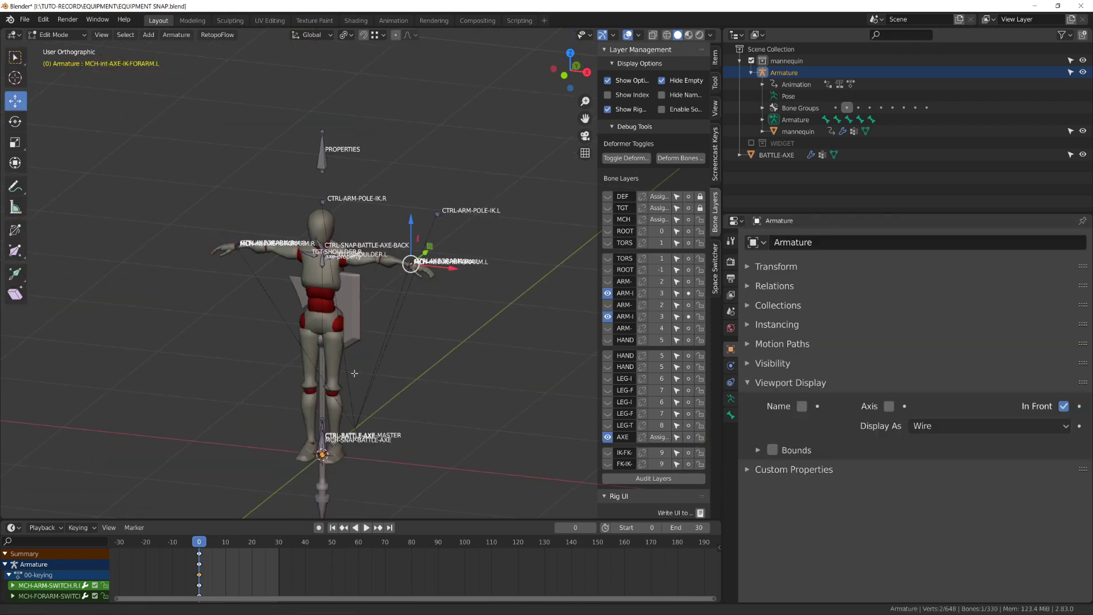
scroll(354, 373, "up", 6)
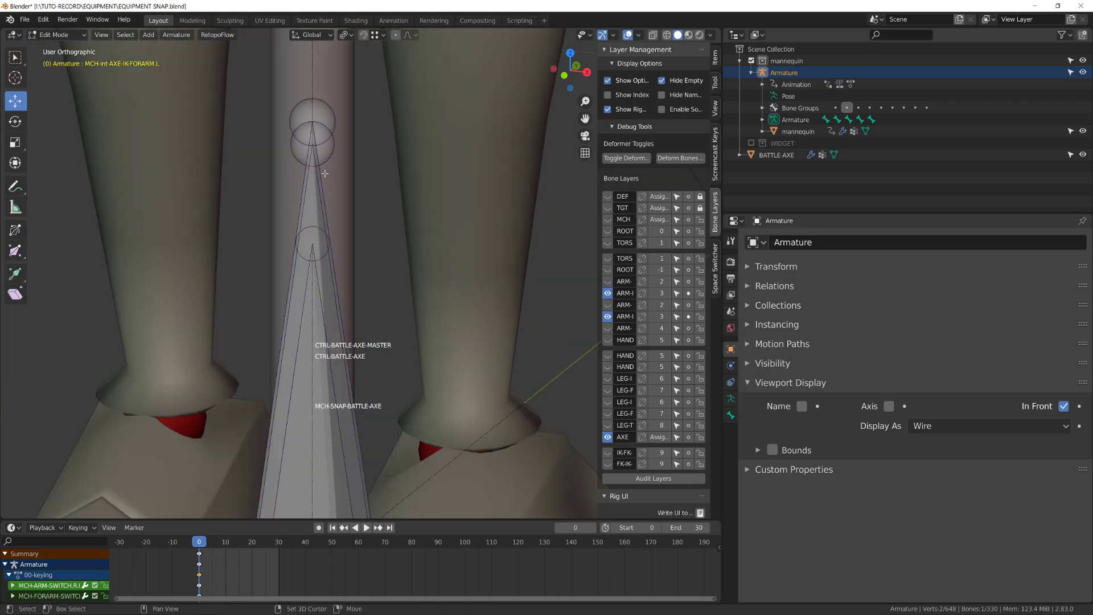
key("ctrl+p")
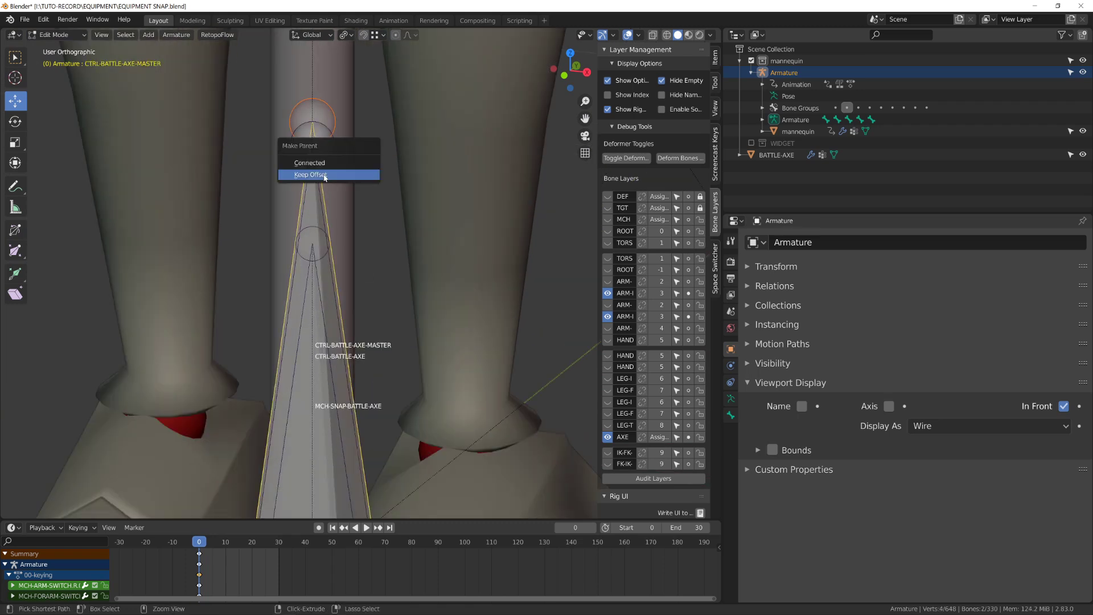
left_click(324, 176)
Test the left forearm's new parenting by moving CTRL-BATTLE-AXE-MASTER in Pose Mode, cancelling each move.
key("Tab")
scroll(342, 239, "down", 6)
key("g")
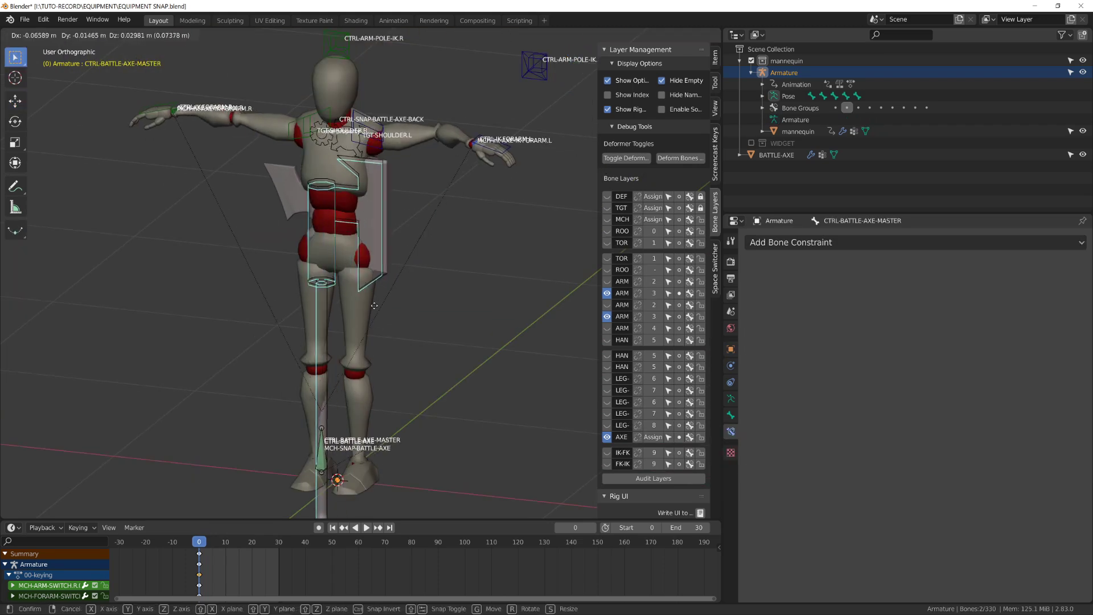
right_click(395, 299)
middle_click_drag(450, 253, 341, 371, "shift")
scroll(344, 369, "up", 6)
scroll(344, 369, "up", 4)
key("g")
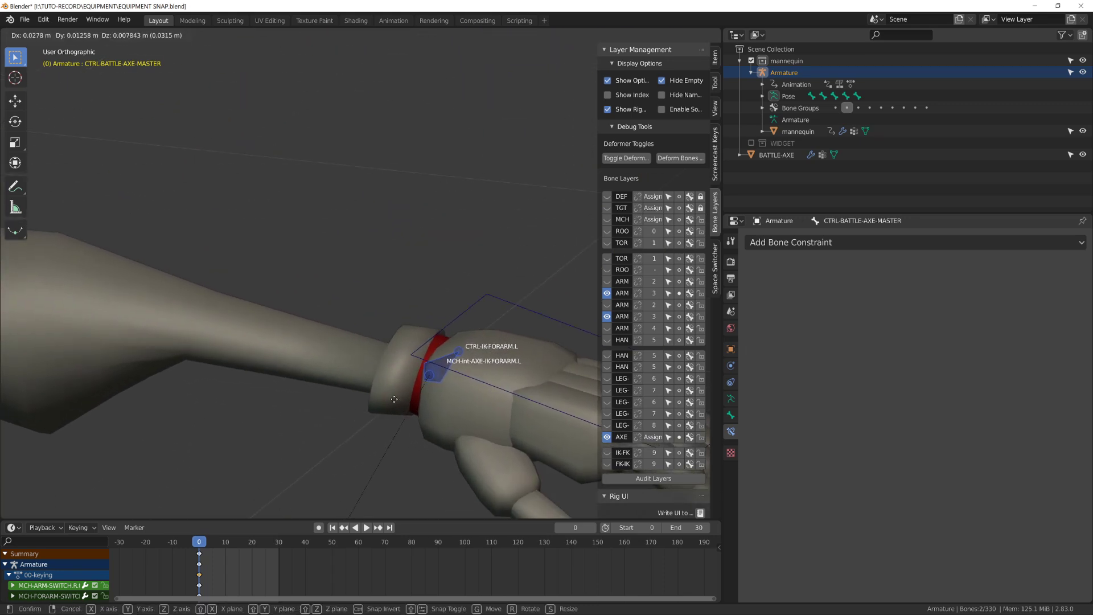
key("Escape")
Reveal the hidden bones and inspect the Copy Transforms constraint on MCH-AXE-IK-FORARM.L.
key("alt+h")
left_click(397, 379)
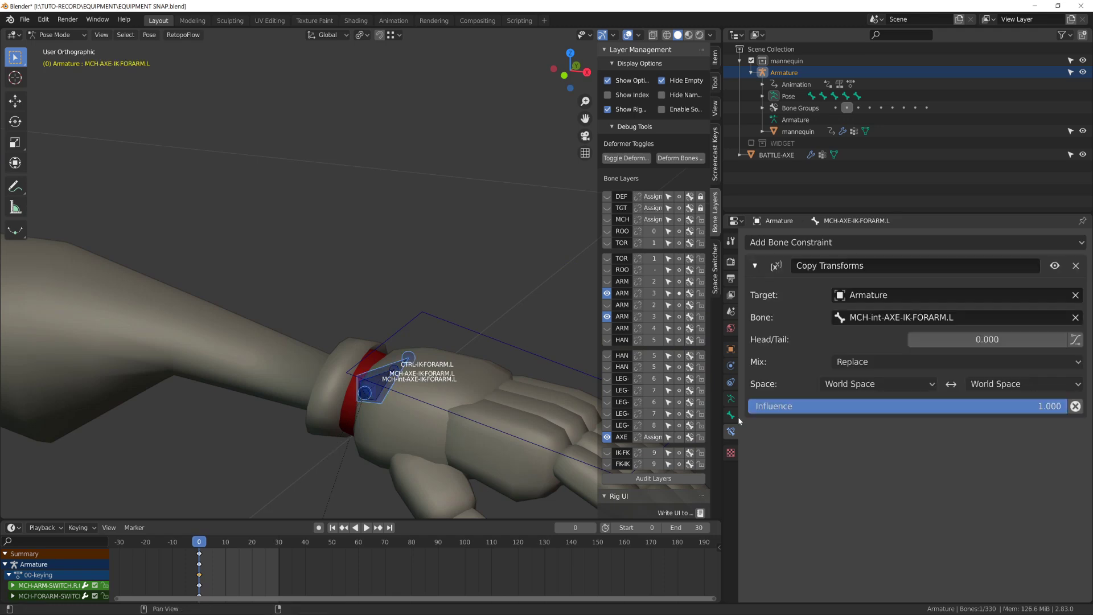
type("Copy Transforms-MASTER-AXE")
Add an Averaged Value driver to the Copy Transforms-MASTER-AXE influence on MCH-SNAP-BATTLE-AXE, with Armature as the variable's object.
scroll(361, 262, "down", 6)
middle_click_drag(310, 344, 471, 371, "shift")
scroll(395, 319, "up", 3)
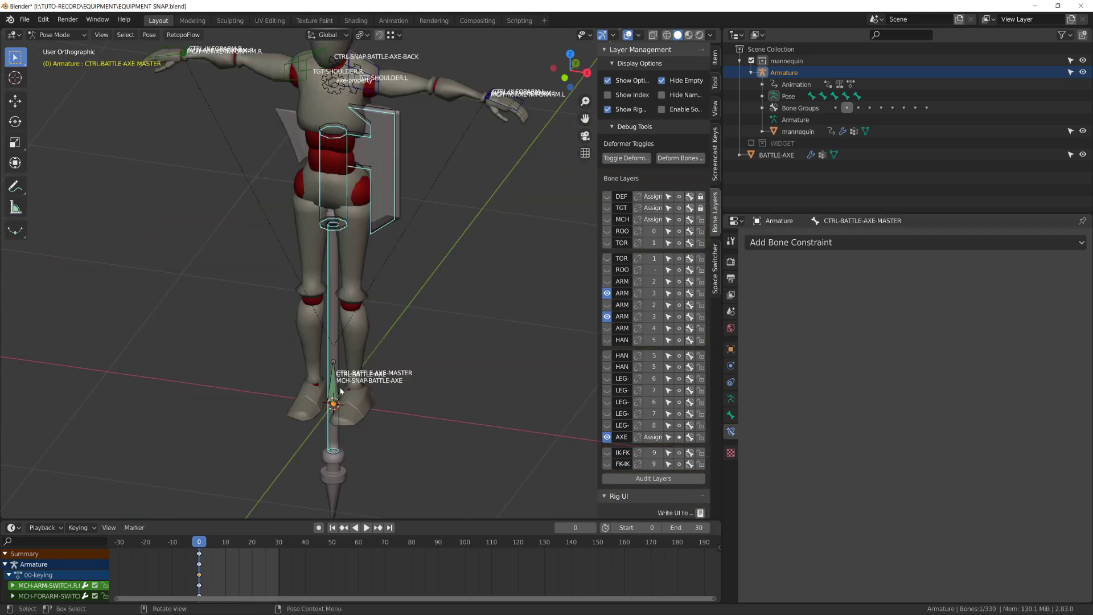
left_click(334, 381)
right_click(800, 489)
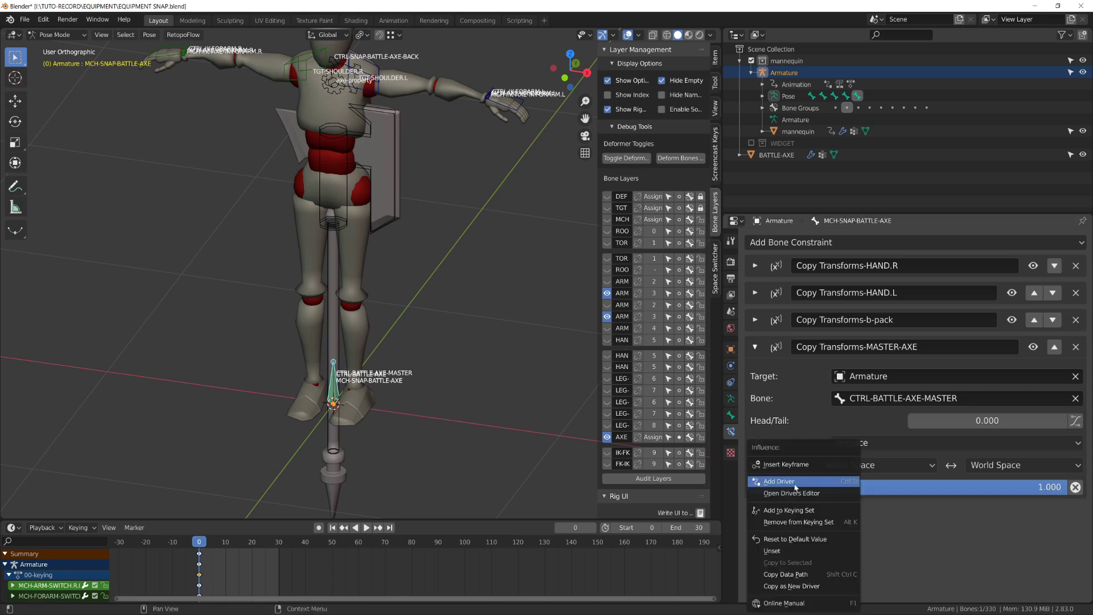
left_click(827, 483)
left_click(820, 380)
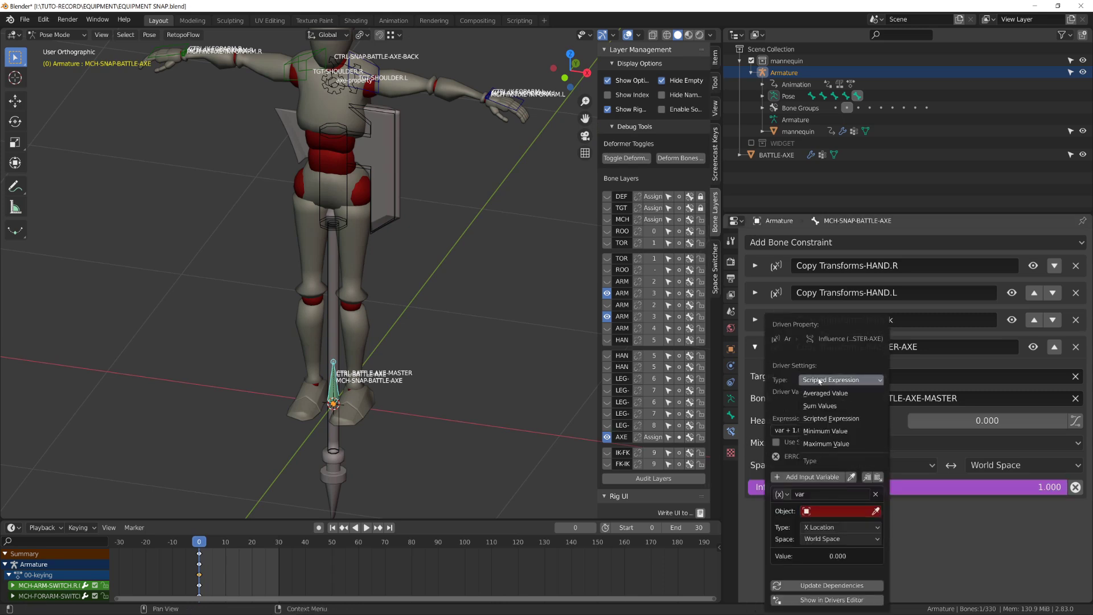
left_click(816, 394)
left_click(818, 476)
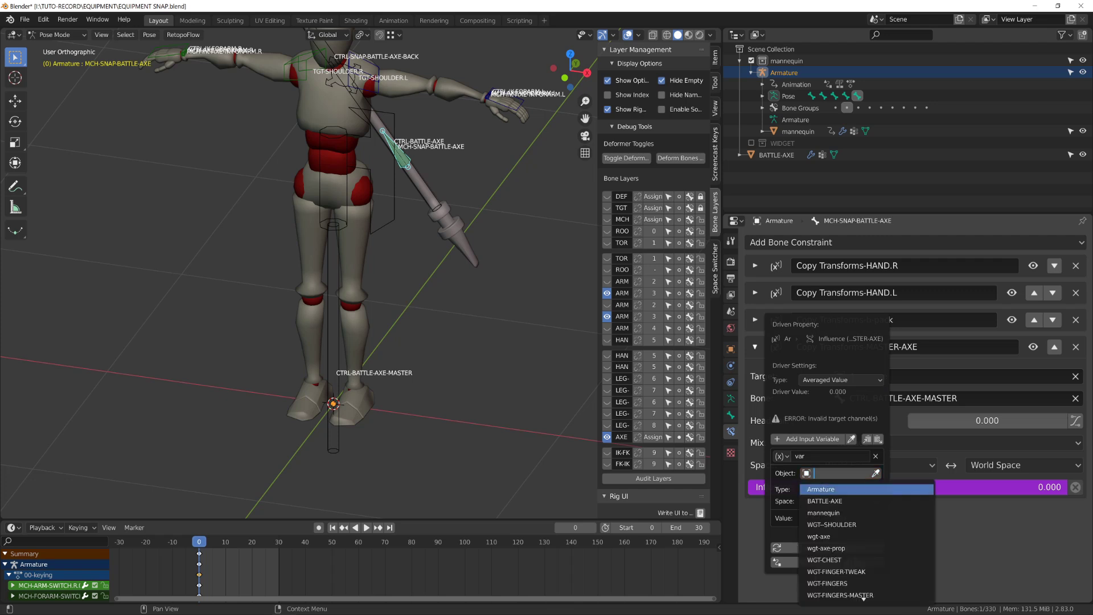
left_click(824, 489)
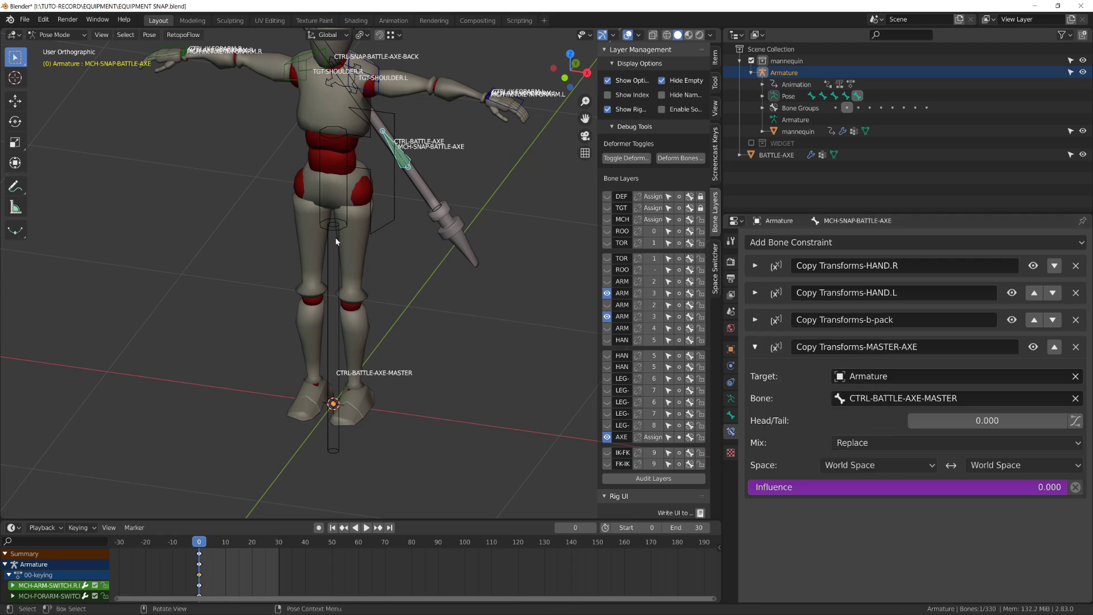
Add a custom property named AXE-MASTER to the axe-property bone.
scroll(336, 241, "down", 4)
left_click(290, 87)
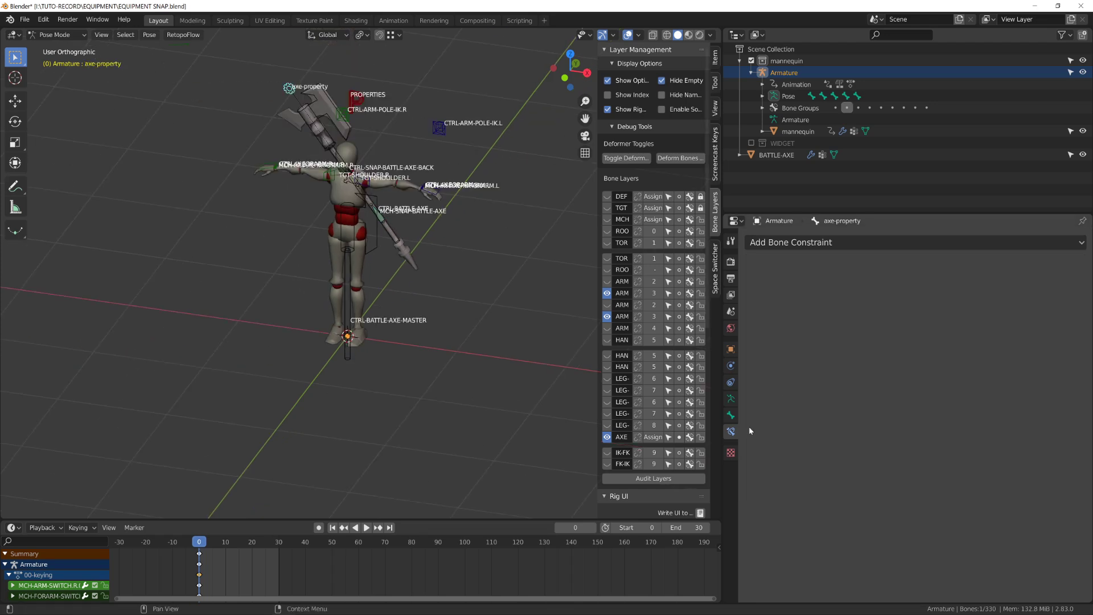
left_click(731, 416)
left_click(774, 305)
left_click(790, 363)
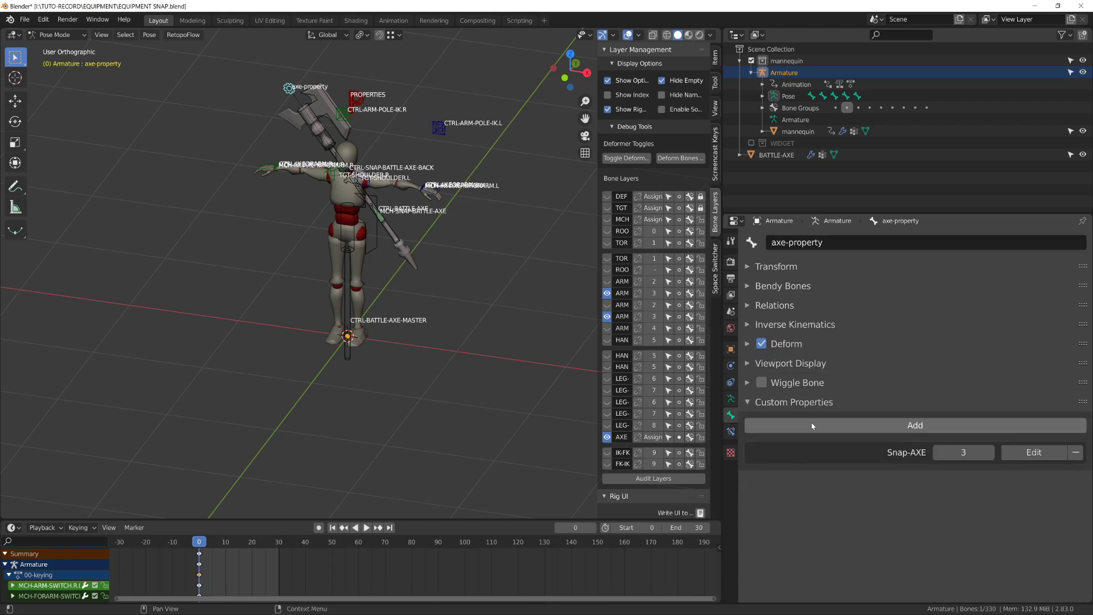
left_click(915, 425)
left_click(1032, 481)
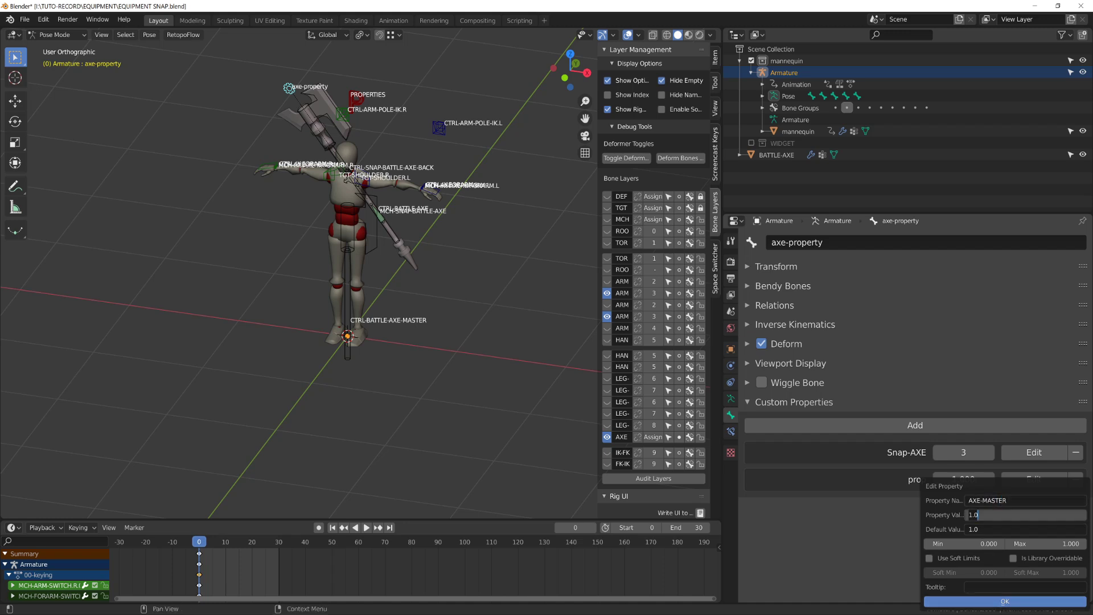
left_click(981, 603)
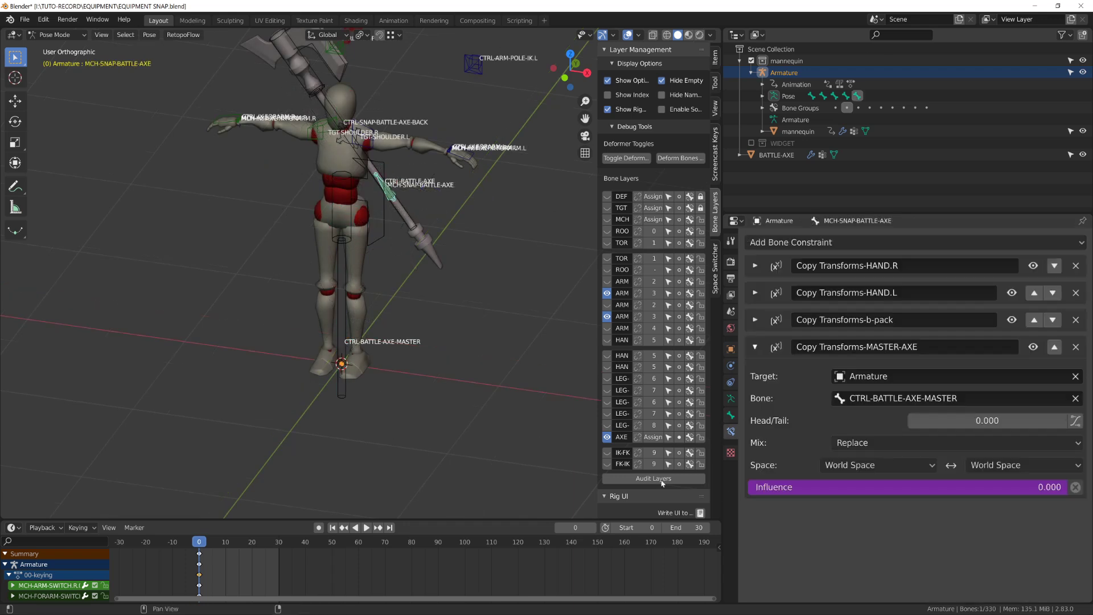
Make the MASTER-AXE influence driver's variable a Single Property reading axe-property's AXE-MASTER property, and update the driver dependencies.
right_click(766, 487)
left_click(766, 482)
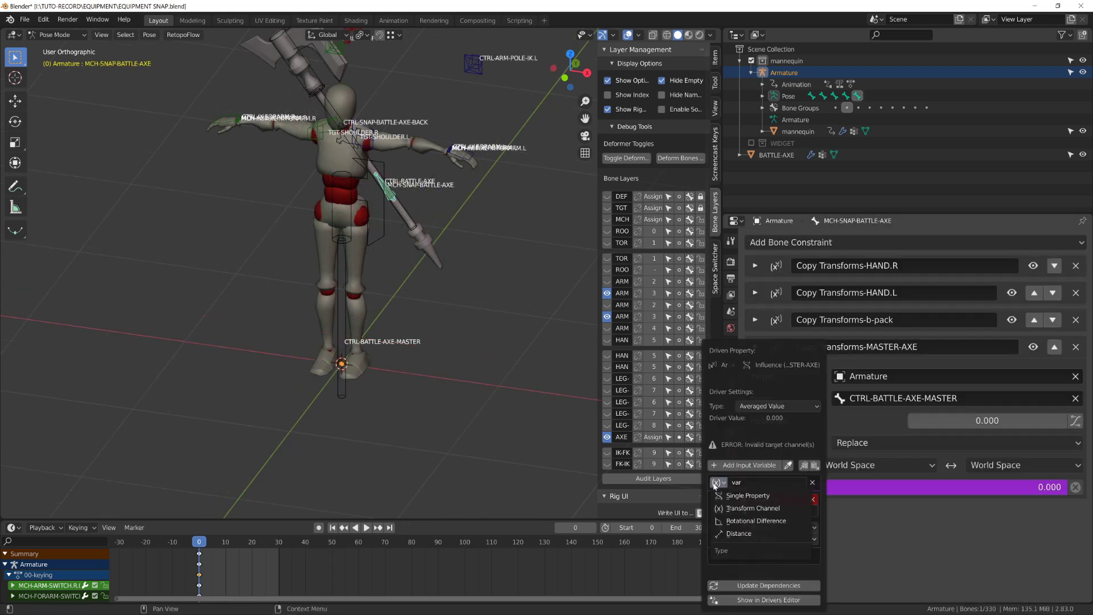
left_click(731, 496)
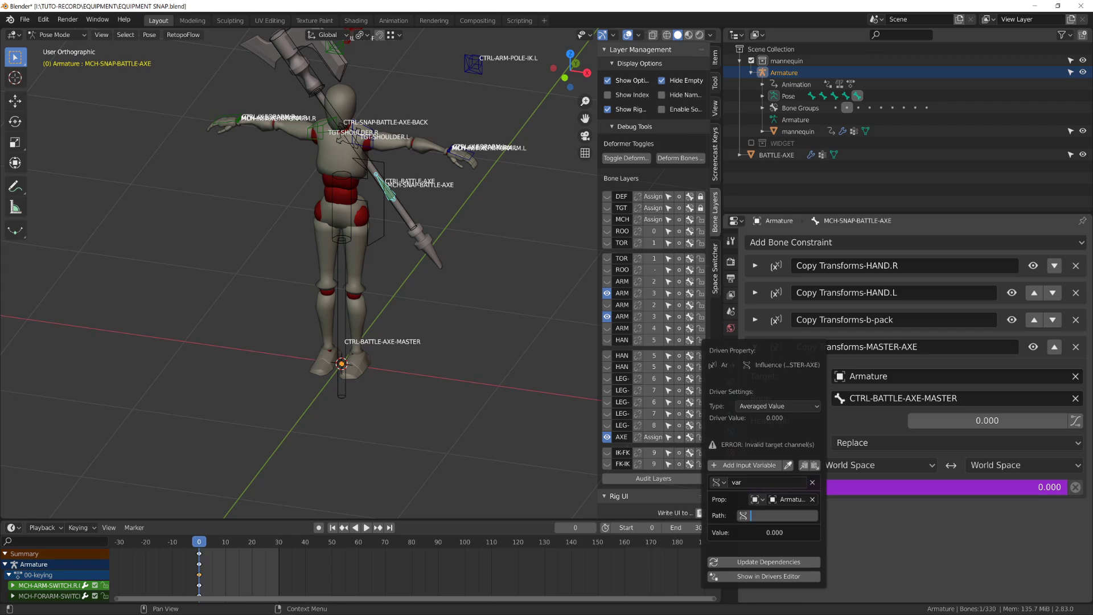
left_click(754, 561)
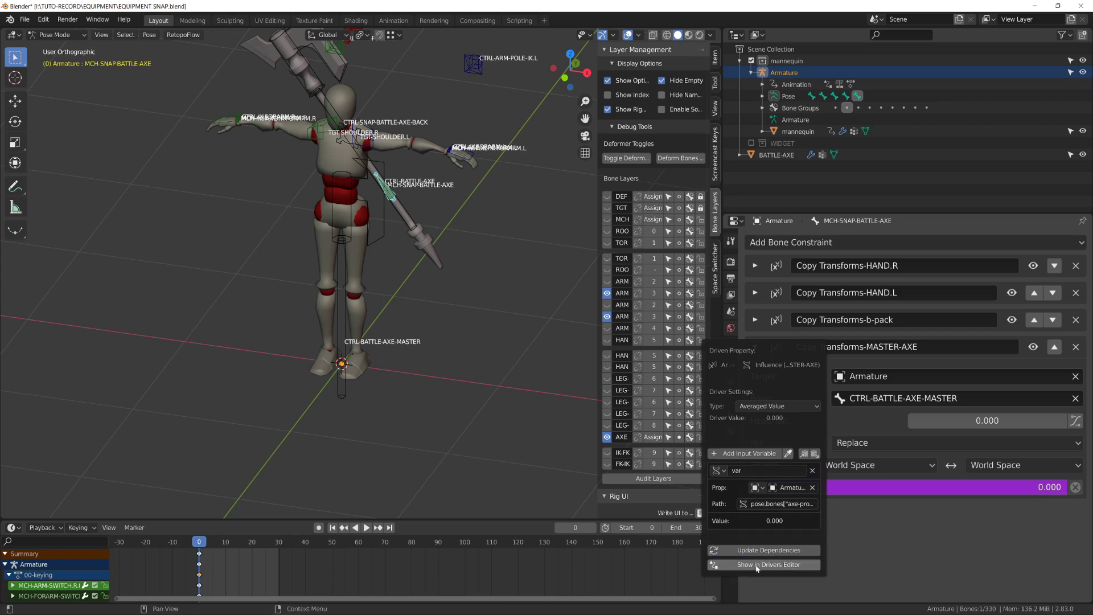
Set AXE-MASTER to 1 on the axe-property bone and test the axe by moving CTRL-BATTLE-AXE, cancelling the move.
scroll(418, 187, "down", 3)
left_click(307, 127)
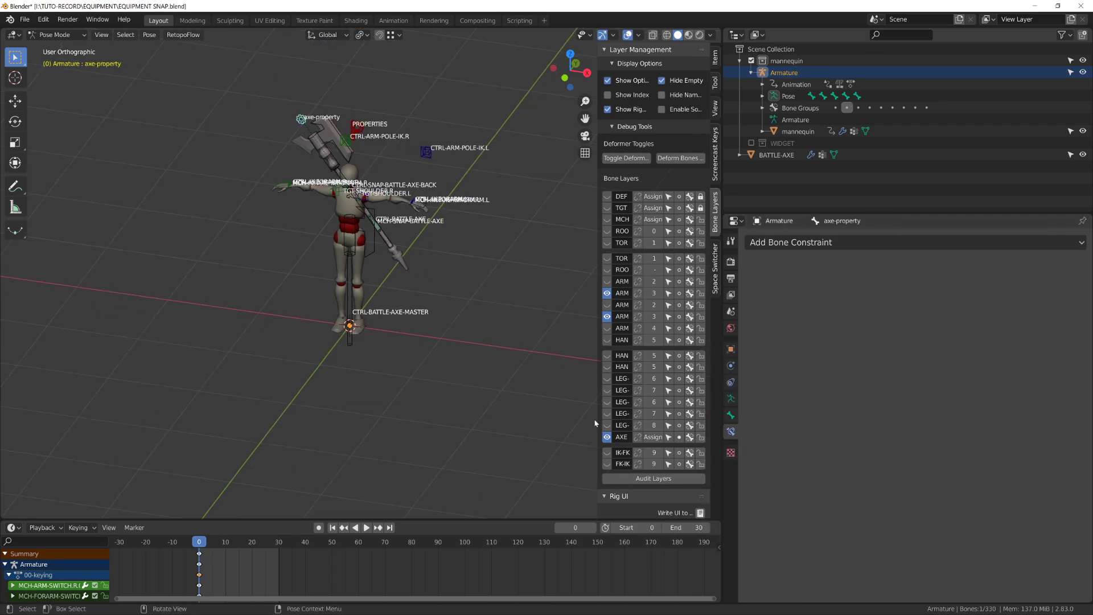
scroll(664, 477, "down", 10)
left_click_drag(677, 398, 698, 399)
scroll(424, 251, "up", 6)
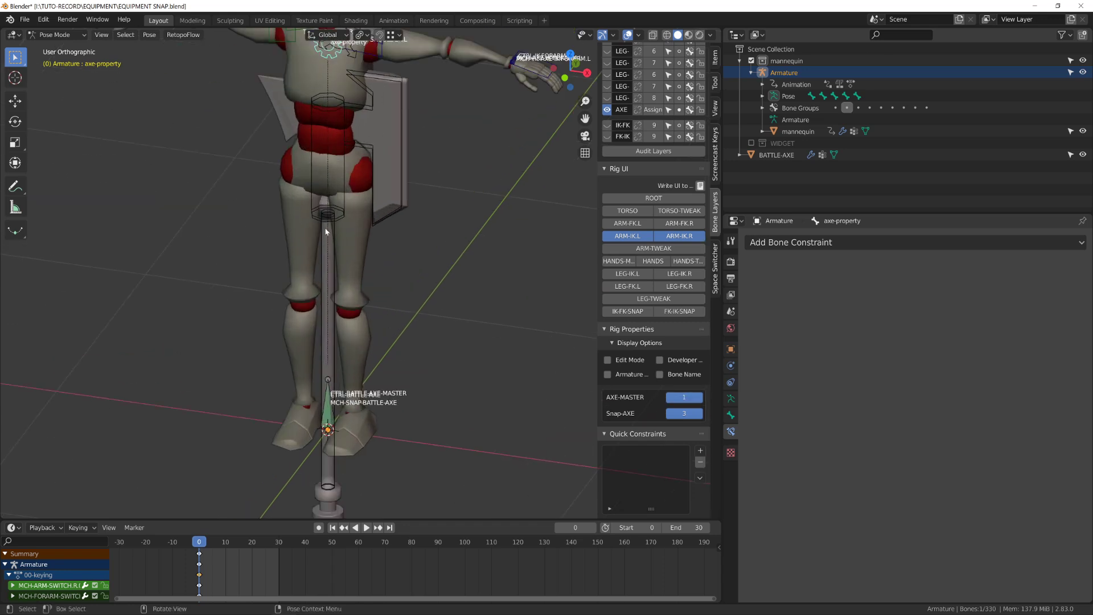
left_click(345, 205)
key("g")
right_click(383, 228)
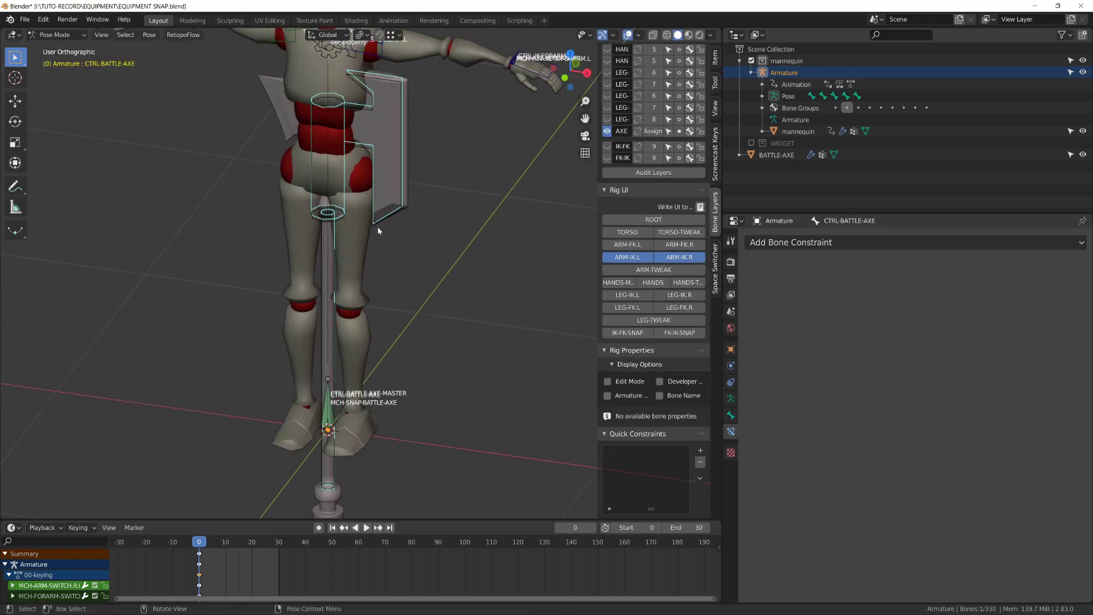
left_click(377, 227)
scroll(398, 381, "up", 1)
scroll(398, 381, "down", 4)
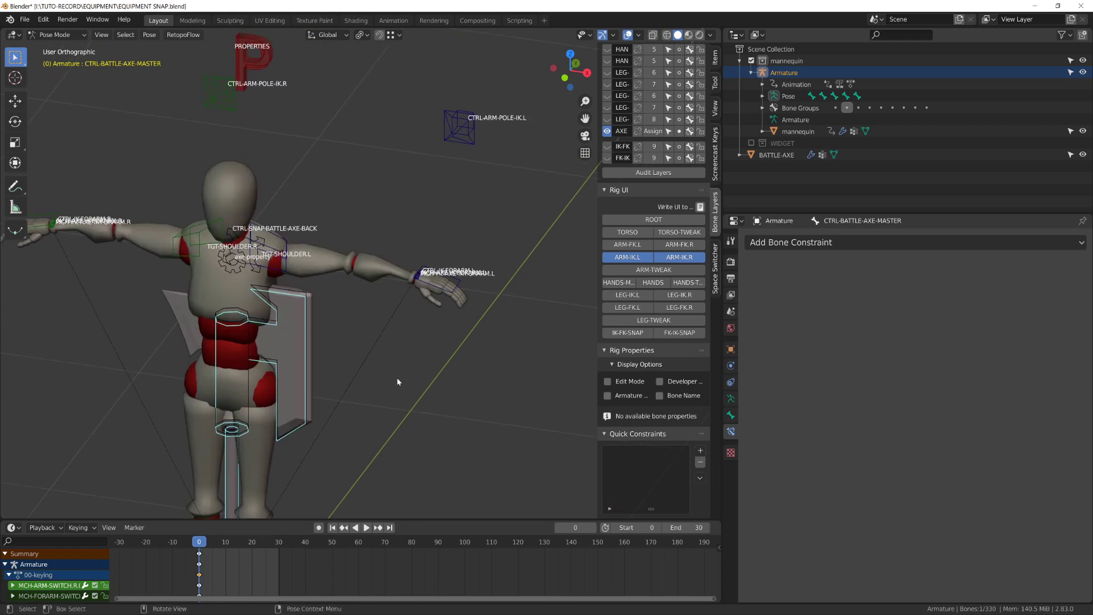
Copy the MASTER-AXE influence driver from MCH-SNAP-BATTLE-AXE onto the Copy Transforms influences of MCH-AXE-IK-FORARM.L and MCH-AXE-IK-FORARM.R.
scroll(485, 289, "up", 3)
left_click(484, 287)
scroll(483, 288, "down", 3)
scroll(264, 374, "up", 2)
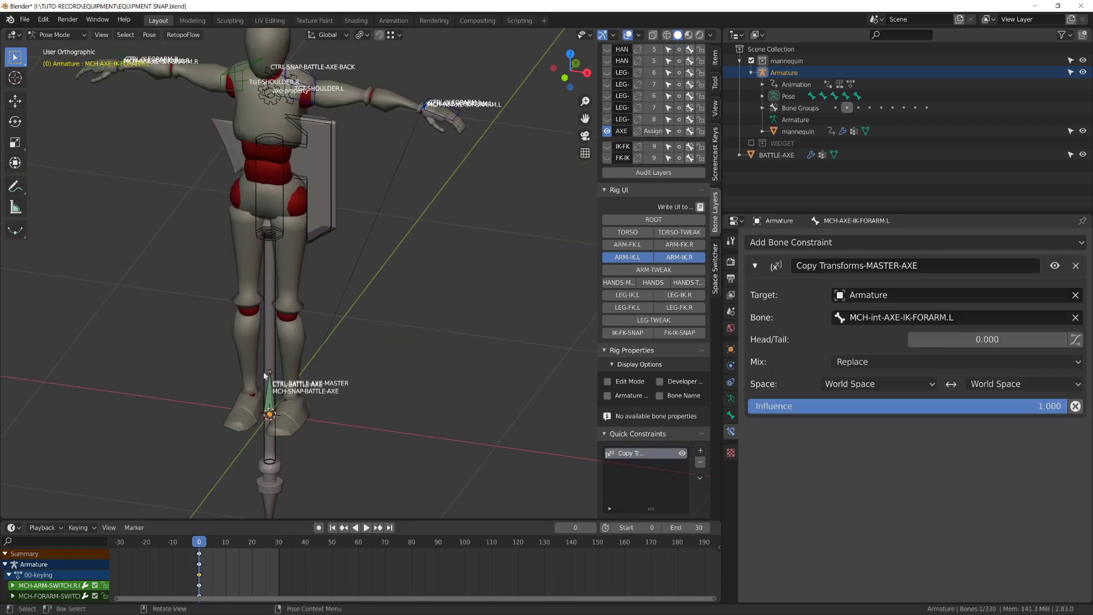
left_click(268, 383)
key("ctrl+s")
right_click(850, 488)
left_click(811, 471)
left_click(423, 109)
right_click(876, 406)
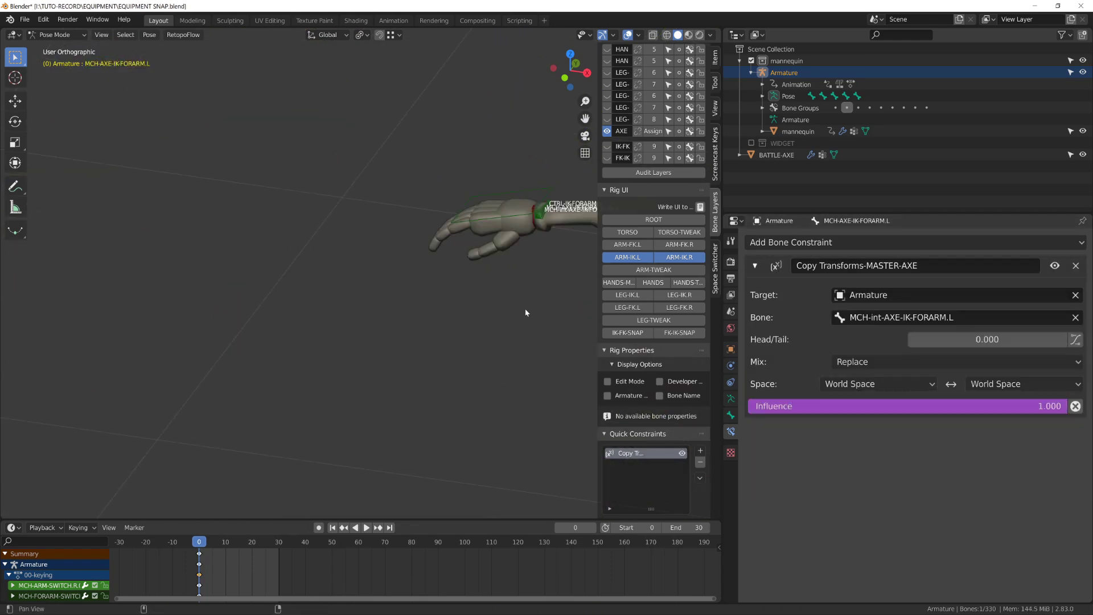
left_click(340, 258)
scroll(291, 189, "down", 12)
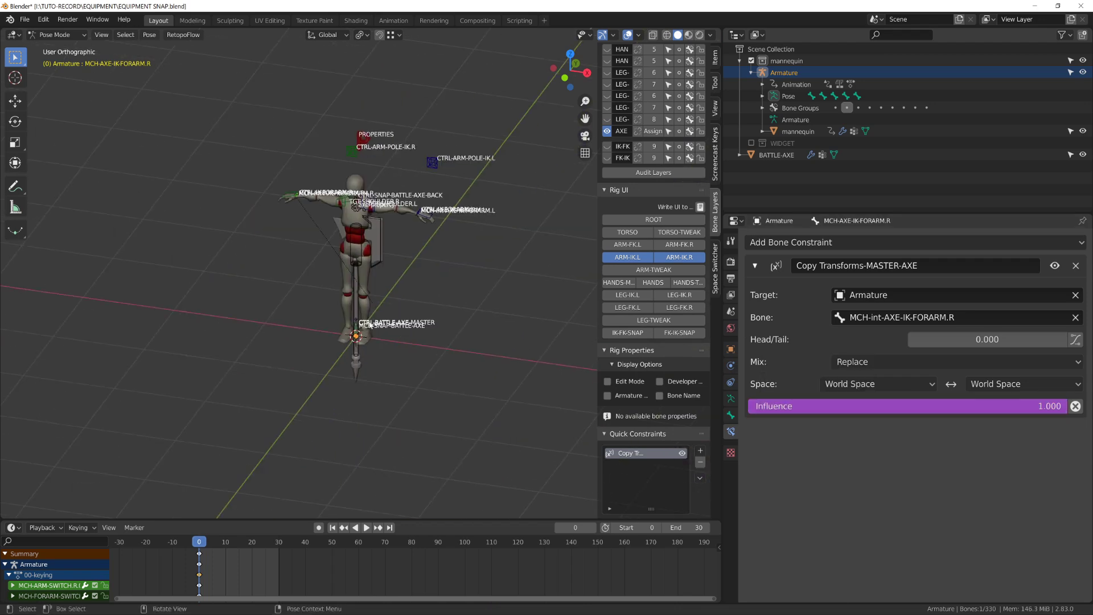
Set AXE-MASTER to 0 and test the axe's snapping to the left hand by moving CTRL-IK-FORARM.L, cancelling the move.
scroll(358, 276, "up", 4)
left_click(350, 144)
left_click_drag(677, 419, 655, 419)
middle_click_drag(346, 118, 336, 212, "shift")
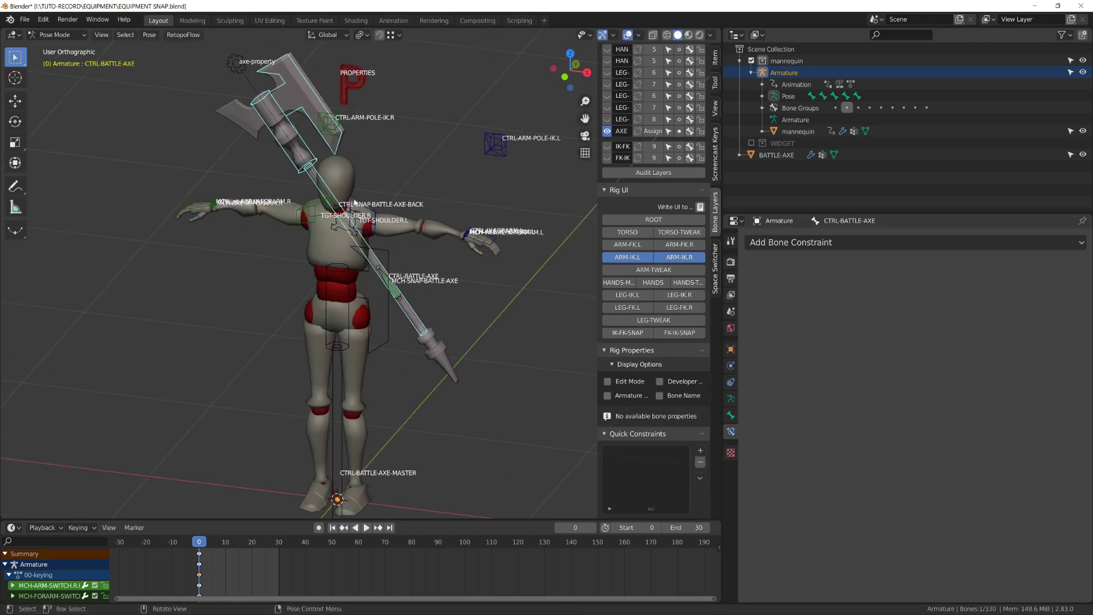
left_click(475, 232)
key("g")
right_click(436, 267)
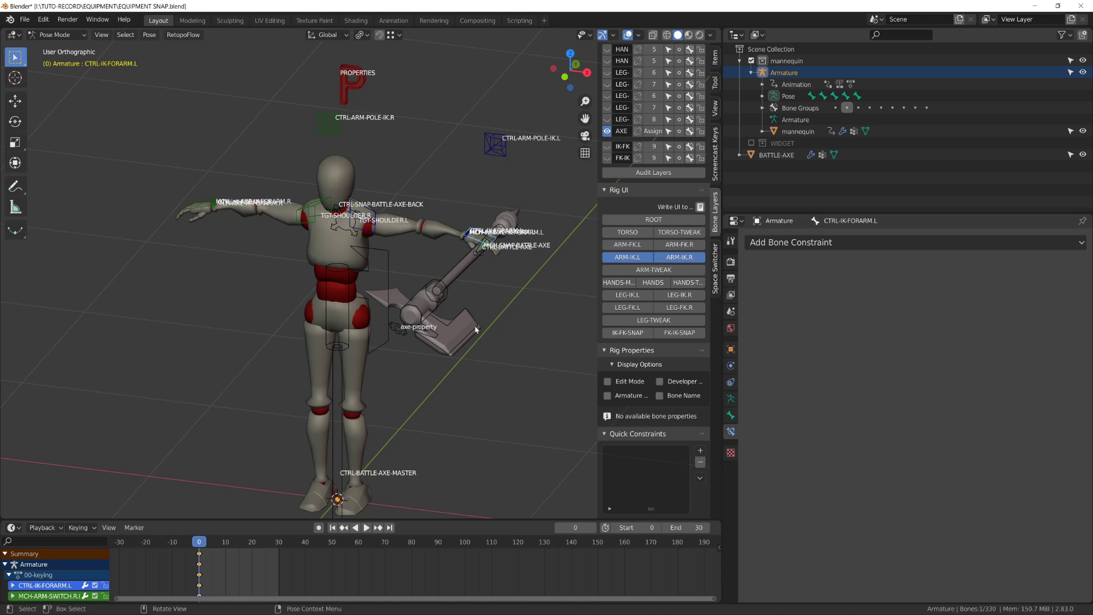
Switch Snap-AXE to the right hand and test it by moving the right forearm's IK control, cancelling the move.
left_click(402, 329)
left_click_drag(686, 435, 654, 435)
left_click(196, 200)
key("g")
right_click(237, 180)
Set Snap-AXE to 0 and test the unsnapped axe by moving CTRL-BATTLE-AXE, cancelling the move.
left_click(105, 301)
left_click(109, 297)
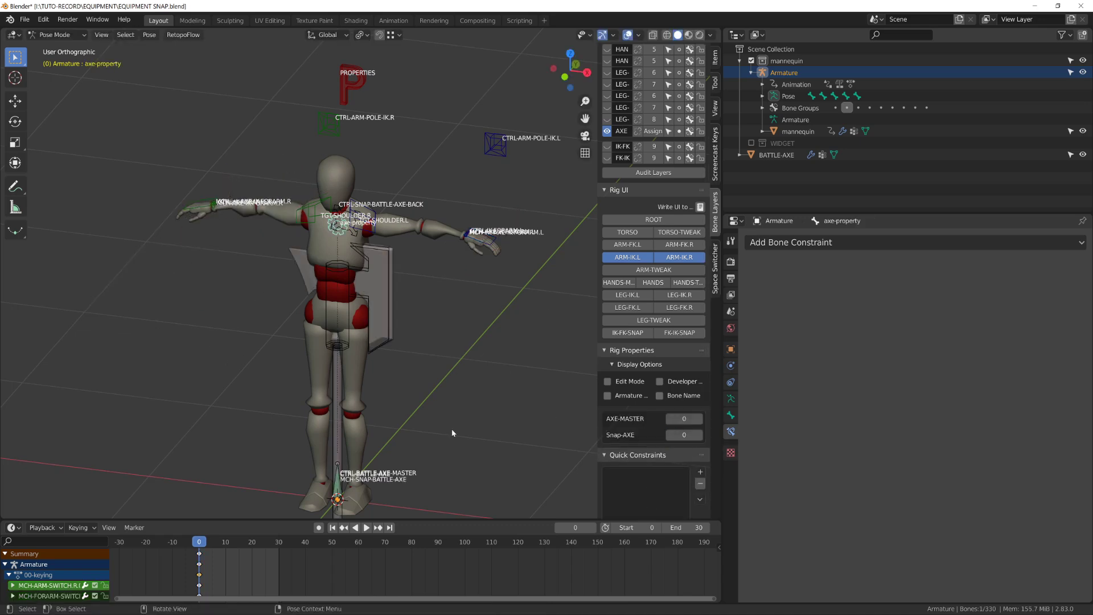
left_click(380, 326)
key("g")
right_click(383, 325)
Re-enable AXE-MASTER and test CTRL-BATTLE-AXE-MASTER by moving it and rotating it around Z, cancelling each transform.
left_click(338, 225)
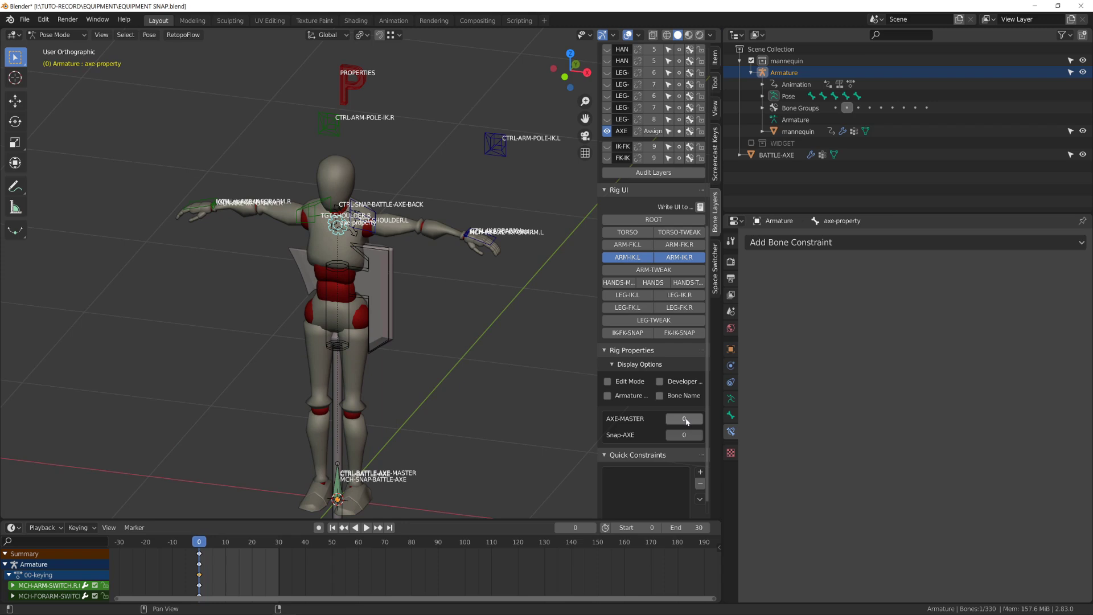
left_click(345, 345)
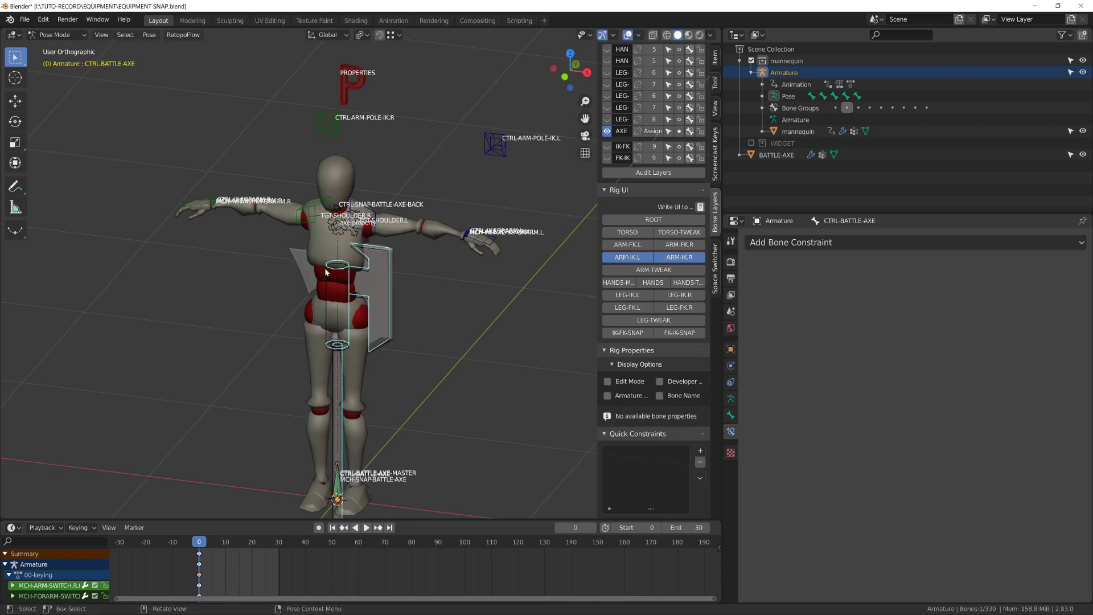
key("g")
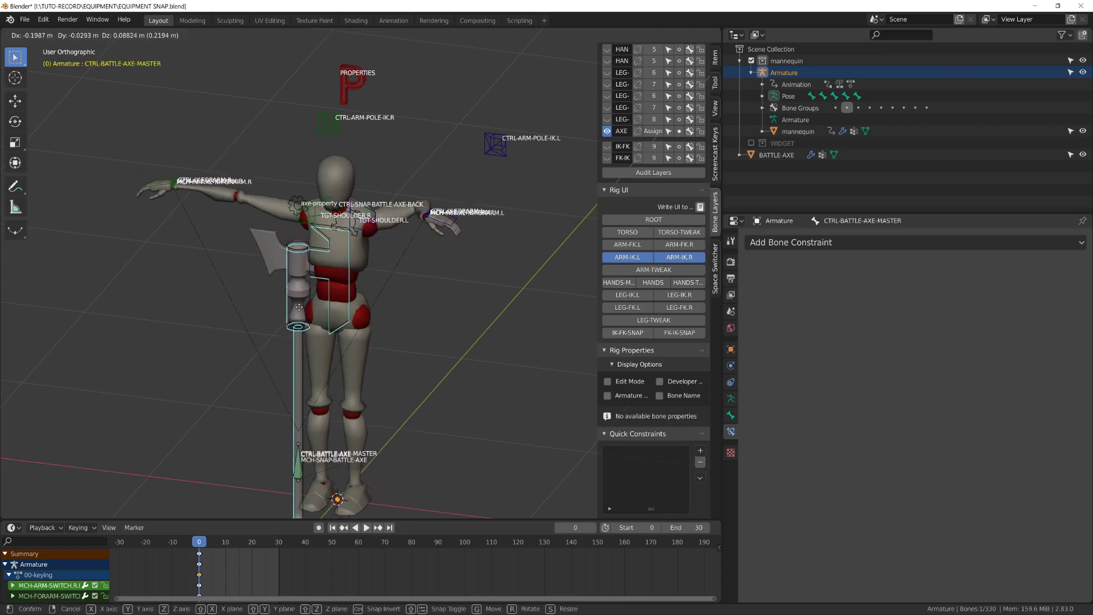
right_click(310, 308)
middle_click_drag(310, 308, 332, 367)
key("r")
key("z")
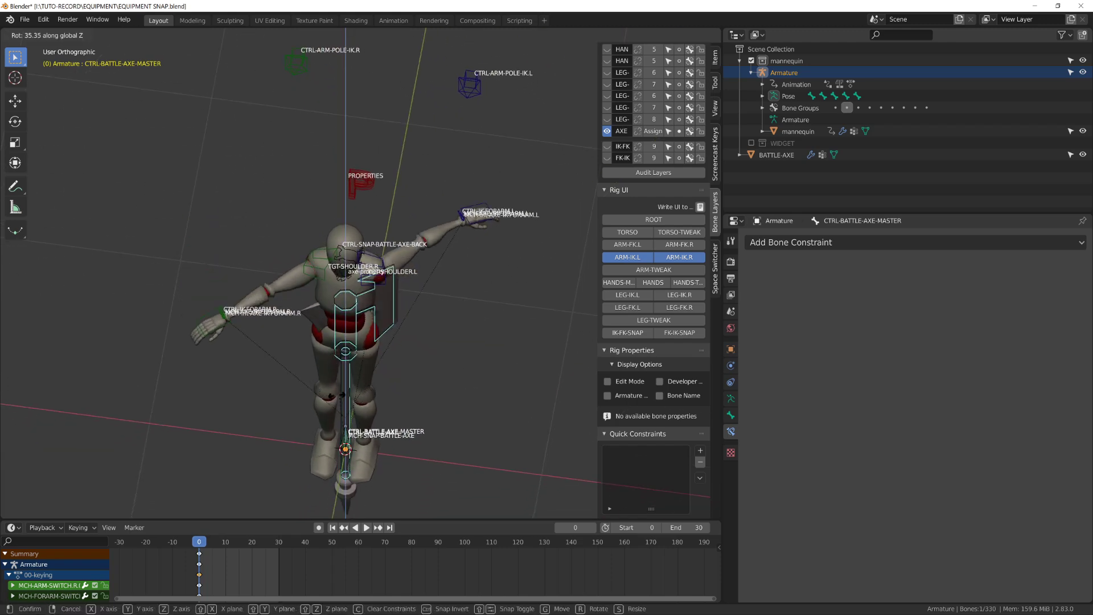
right_click(424, 325)
key("g")
right_click(409, 347)
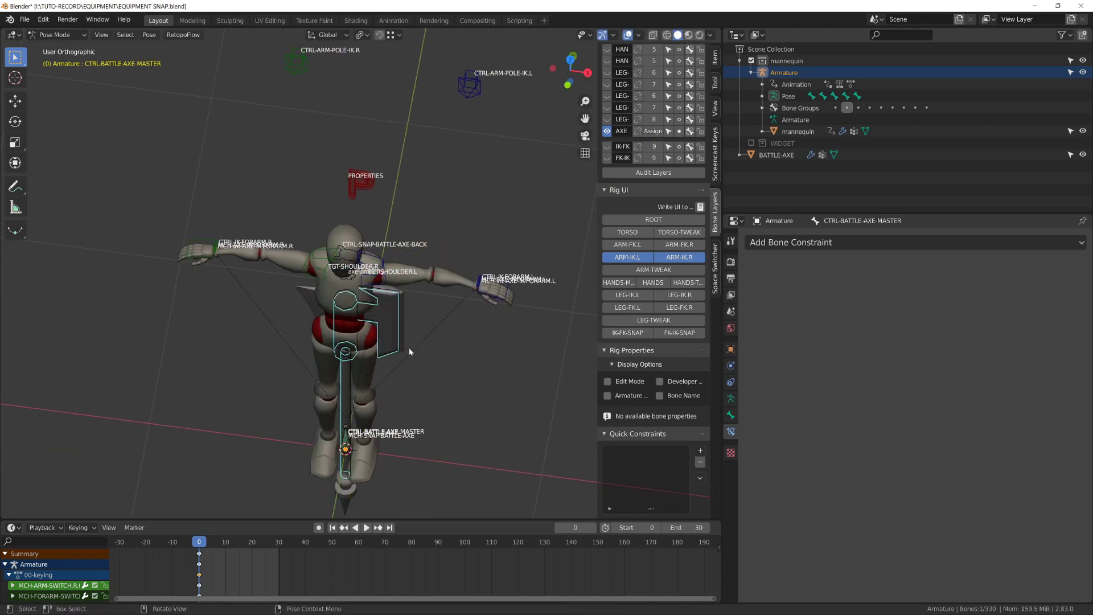
Raise CTRL-BATTLE-AXE-MASTER about 0.42 m and tilt the axe in front of the mannequin's torso.
middle_click_drag(409, 347, 432, 312)
key("s")
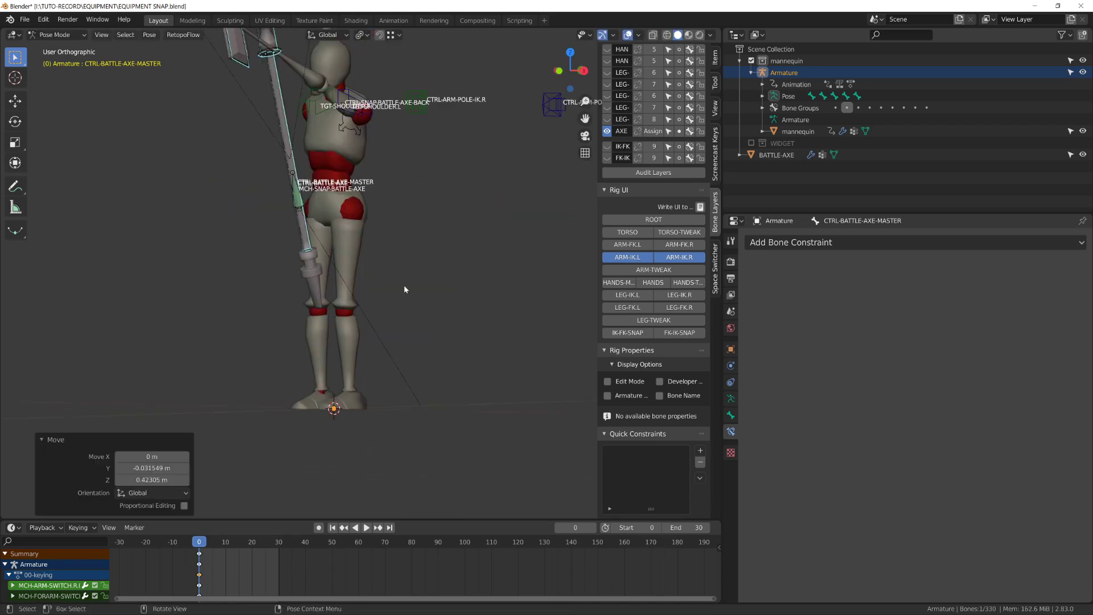
mouse_move(404, 289)
middle_mouse_down()
mouse_move(433, 319)
mouse_move(459, 248)
mouse_move(398, 273)
middle_mouse_up()
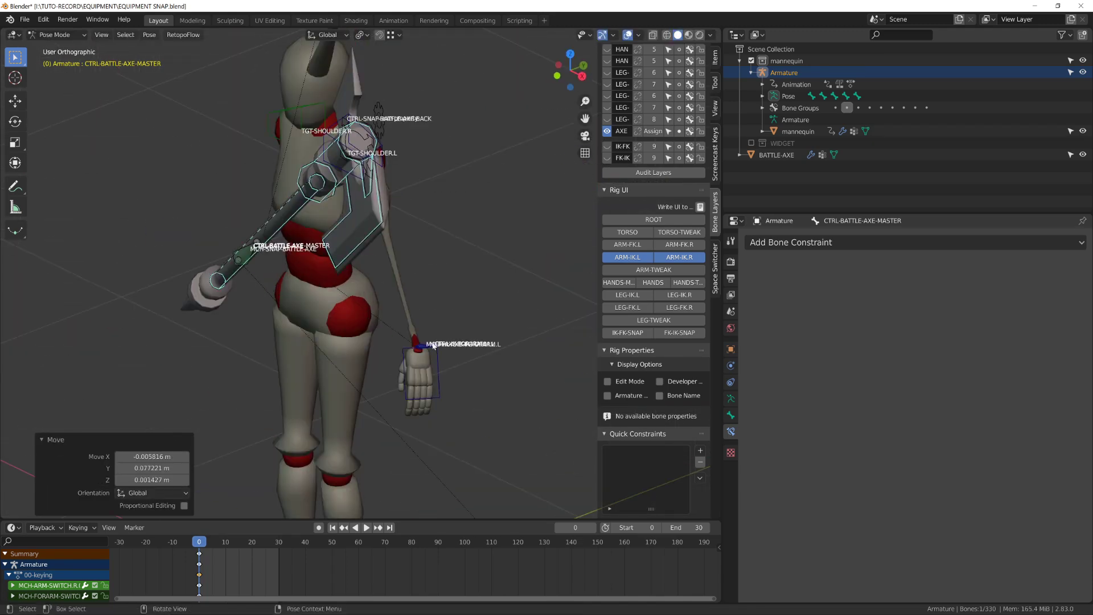
Bring the left hand to the axe handle by moving MCH-int-AXE-IK-FORARM.L and rotating it about -45° around Z.
left_click(357, 217)
middle_click_drag(354, 240, 146, 376)
key("g")
left_click(146, 376)
key("r")
left_click(156, 254)
key("g")
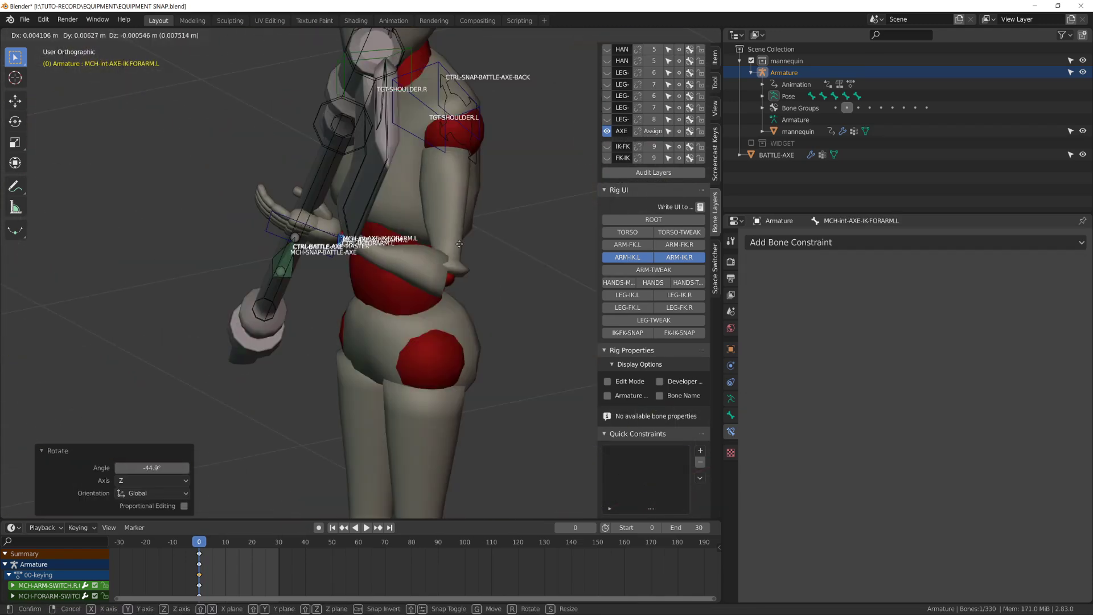
left_click(284, 273)
key("g")
key("x")
left_click(304, 329)
Move and rotate MCH-int-AXE-IK-FORARM.R to place the right hand on the lower part of the axe handle.
scroll(319, 256, "down", 5)
left_click(364, 221)
middle_click_drag(324, 240, 418, 195)
left_click(264, 365)
key("r")
left_click(265, 360)
key("g")
key("r")
key("g")
left_click(365, 319)
Hide the bone names in the viewport and refine the right hand's position and rotation on the handle.
left_click(730, 398)
left_click(818, 535)
key("g")
left_click(319, 253)
key("r")
key("r")
scroll(342, 239, "down", 2)
Refine the hands' grip on the axe handle by moving MCH-int-AXE-IK-FORARM.L and checking from several angles.
left_click(457, 154)
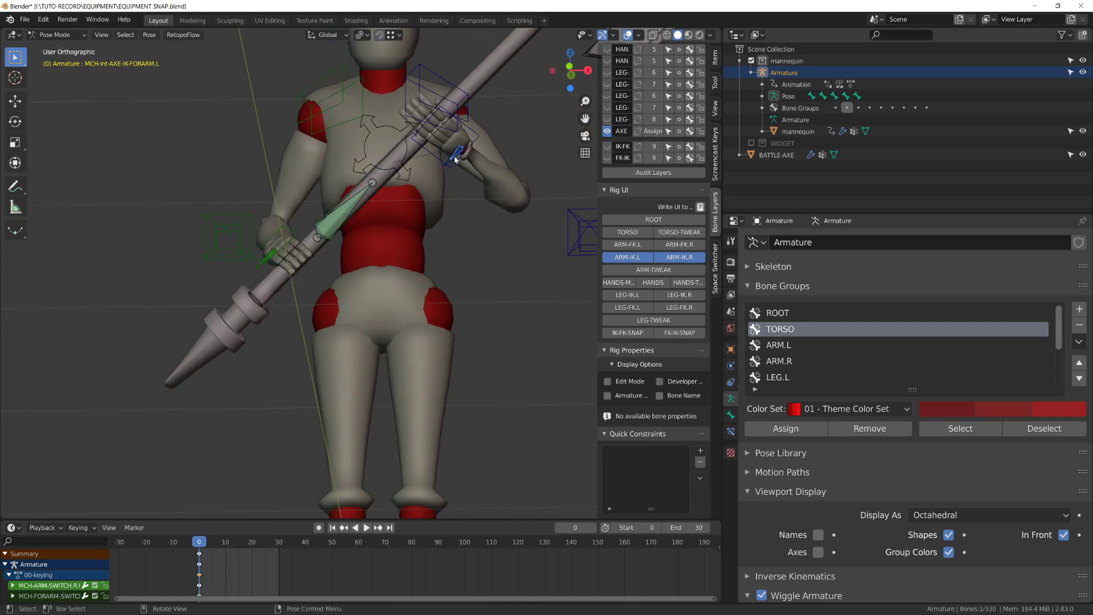
key("g")
left_click(431, 172)
left_click_drag(432, 172, 410, 216, "alt")
key("g")
left_click(456, 244)
left_click_drag(456, 244, 364, 270, "alt")
key("g")
left_click(322, 247)
Clear the rotation and location of CTRL-BATTLE-AXE-MASTER, cancelling the test moves.
left_click(322, 248)
key("g")
right_click(322, 248)
scroll(347, 273, "down", 4)
key("alt+r")
key("KP_1")
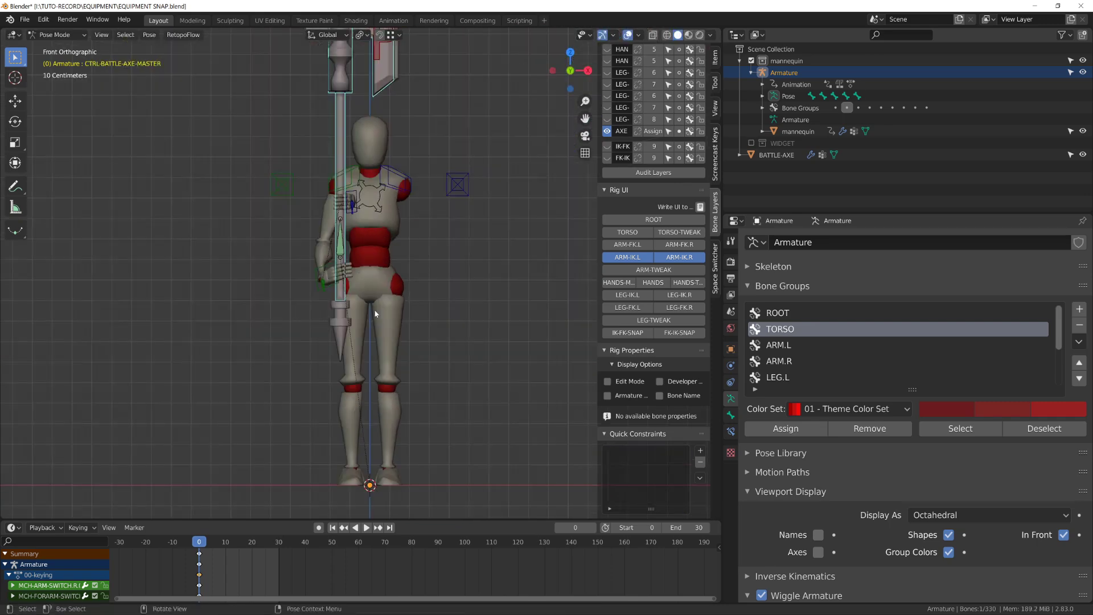
key("g")
right_click(400, 337)
key("alt+g")
Raise CTRL-BATTLE-AXE-MASTER along Z and bring it forward along Y so the axe stands upright before the torso.
key("KP_3")
key("g")
key("z")
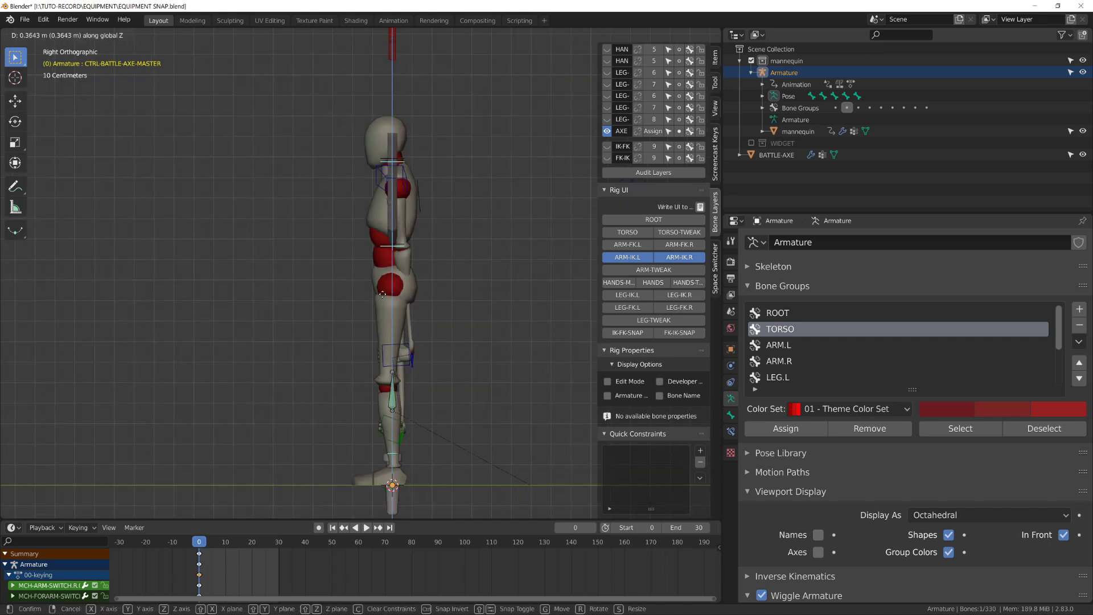
left_click(369, 281)
key("g")
key("y")
left_click(320, 285)
key("g")
key("z")
left_click(322, 188)
middle_click_drag(322, 193, 433, 205)
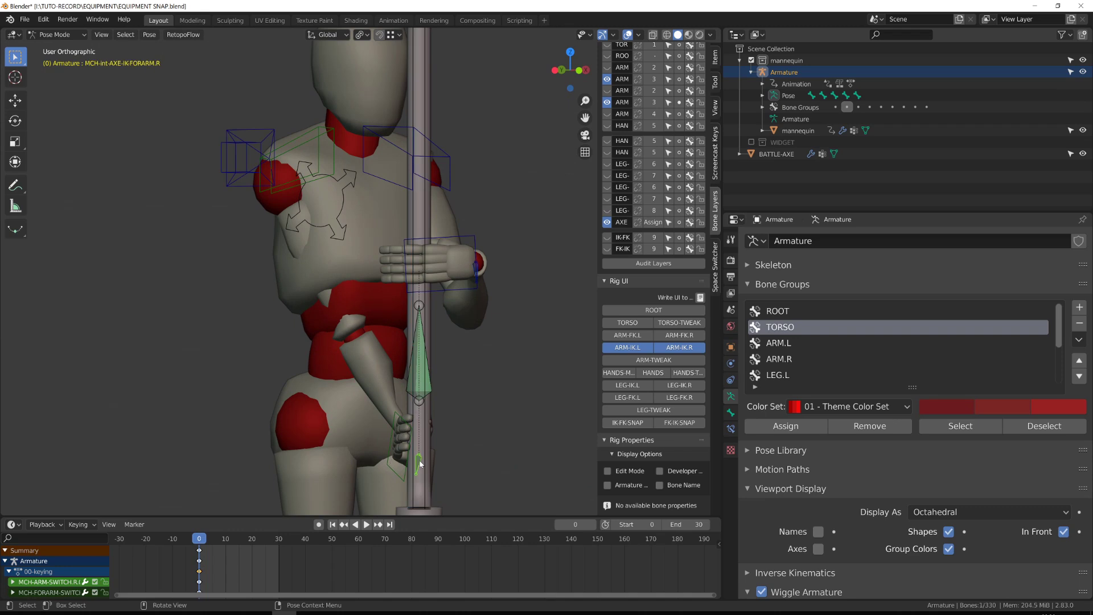
Test the grip by moving MCH-int-AXE-IK-FORARM.R and CTRL-BATTLE-AXE, cancelling each move.
key("g")
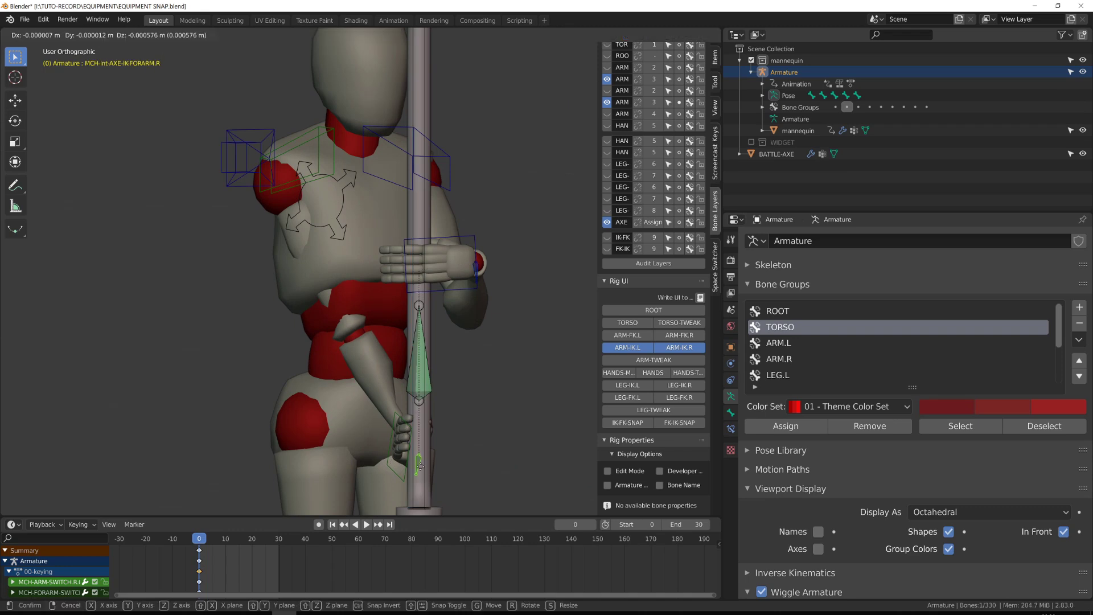
right_click(436, 430)
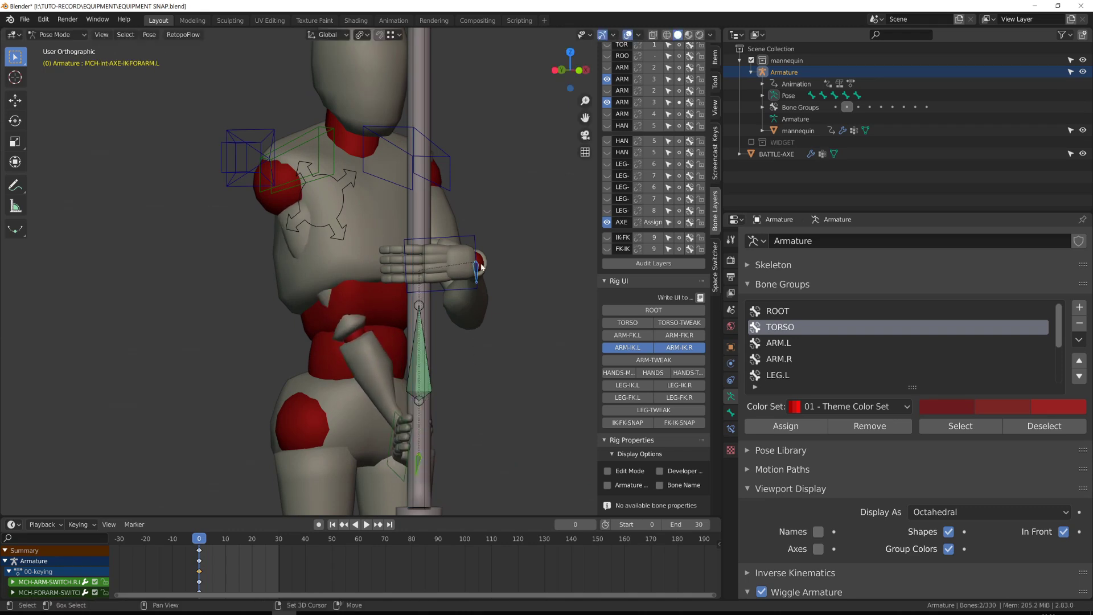
scroll(481, 267, "down", 4)
middle_click_drag(420, 215, 369, 427, "shift")
scroll(367, 410, "up", 2)
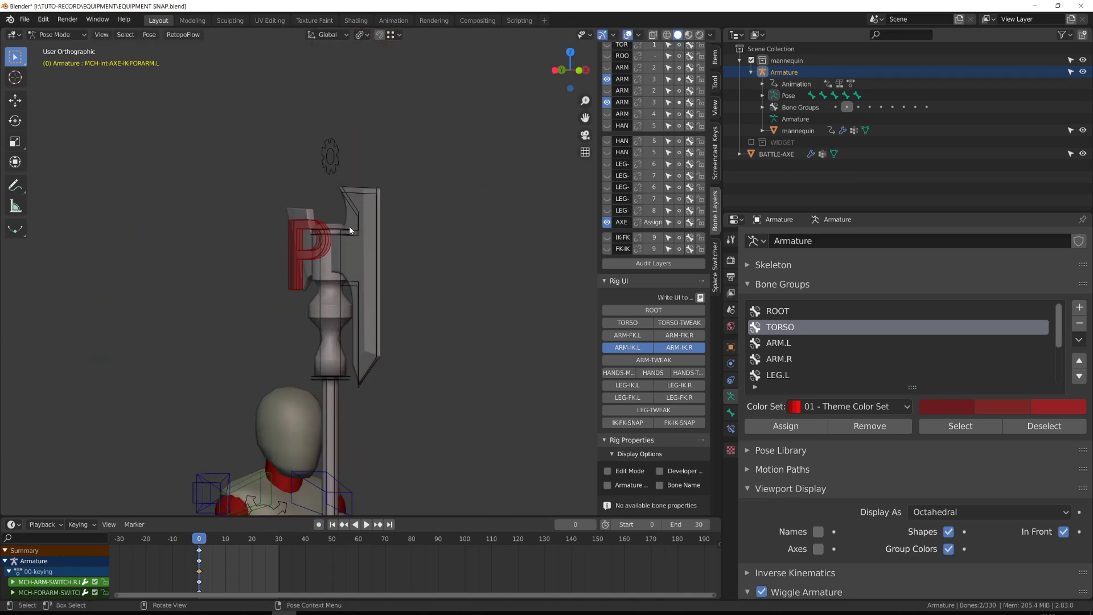
key("g")
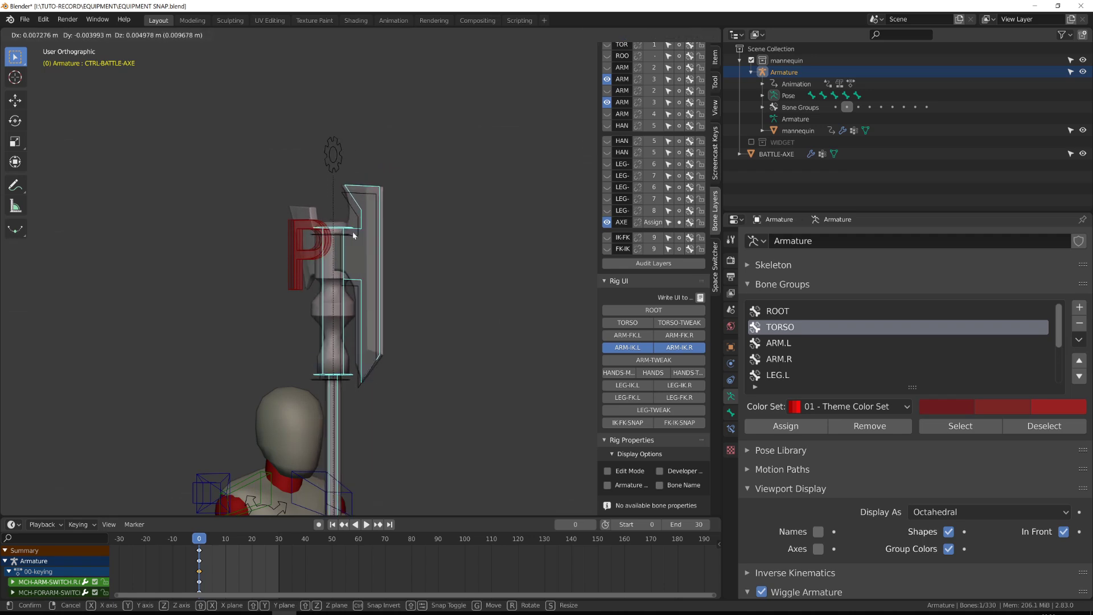
right_click(325, 228)
Select both MCH-int-AXE-IK-FORARM bones together with CTRL-BATTLE-AXE and apply their pose as the rest pose.
middle_click_drag(428, 453, 420, 75, "shift")
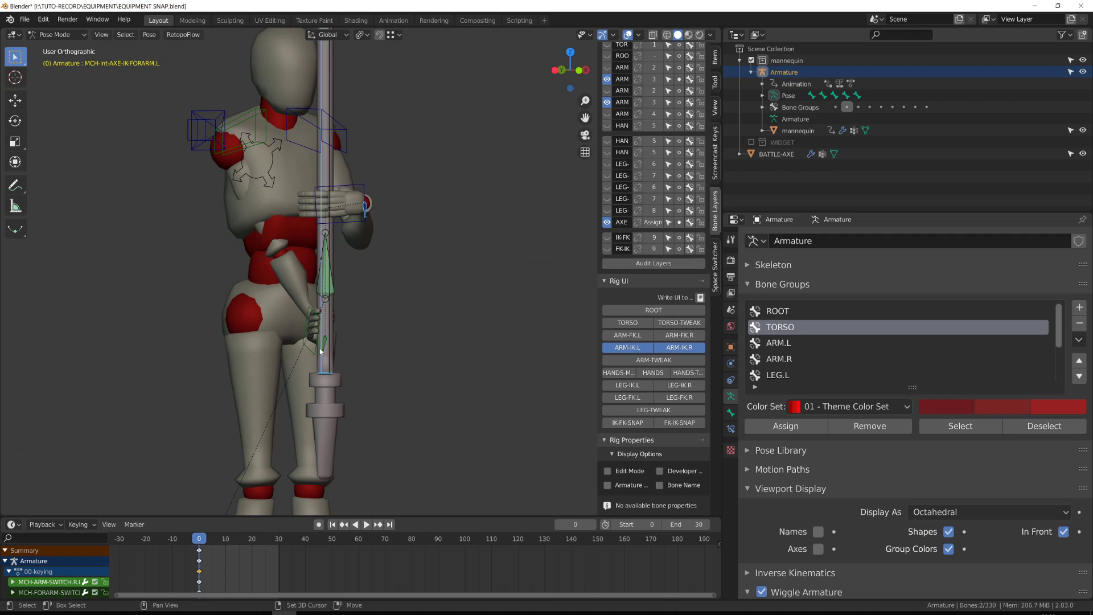
key("ctrl+a")
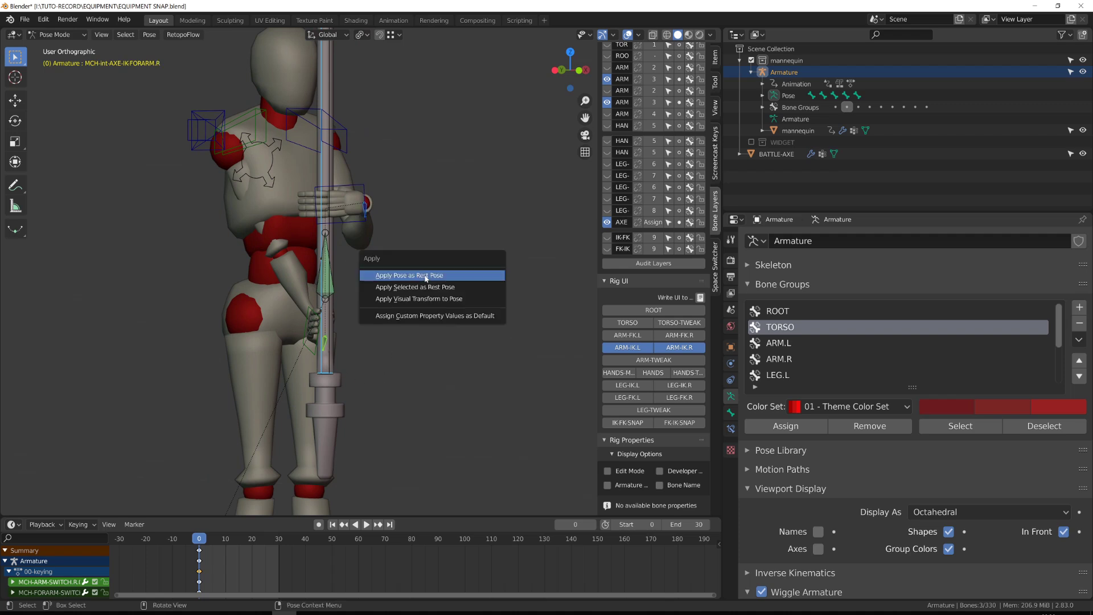
left_click(425, 276)
left_click(51, 504)
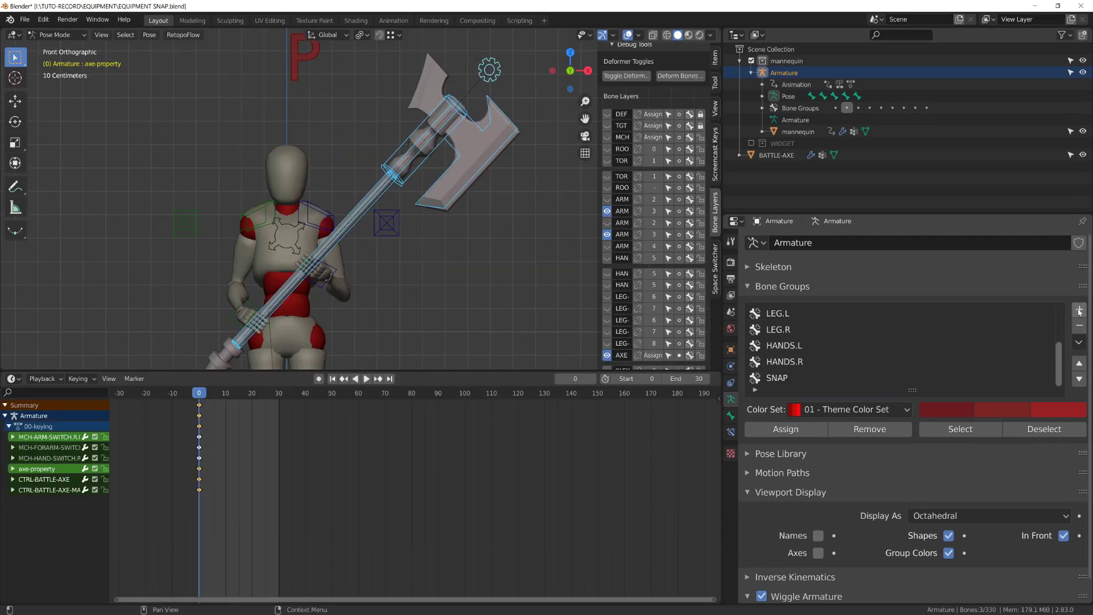
Create a bone group named AXE with the 09 - Theme Color Set and assign the selected axe control bones to it.
left_click(1078, 309)
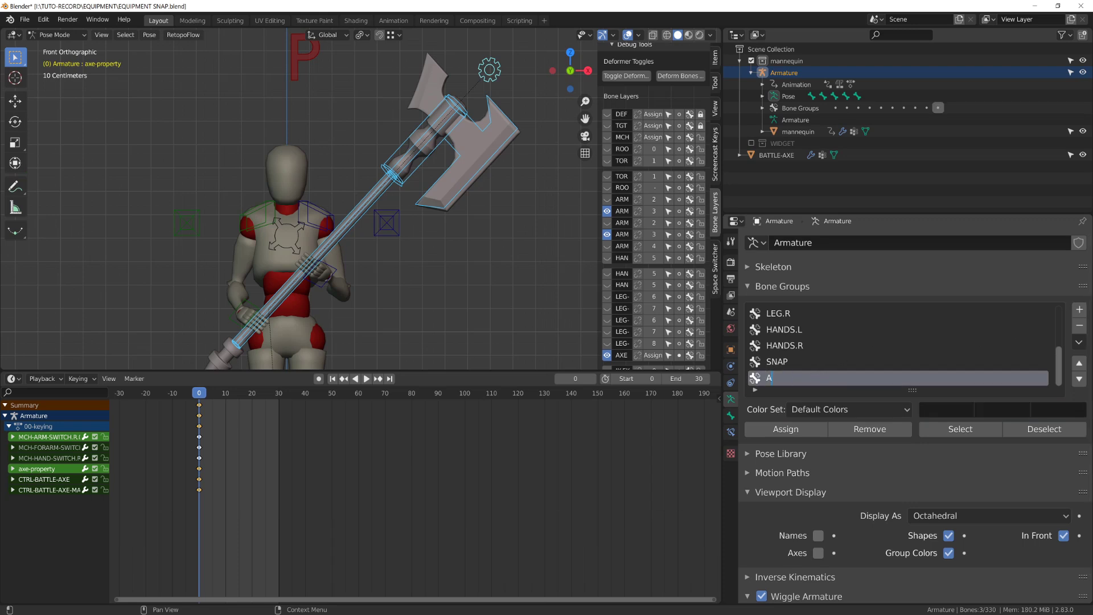
left_click(824, 409)
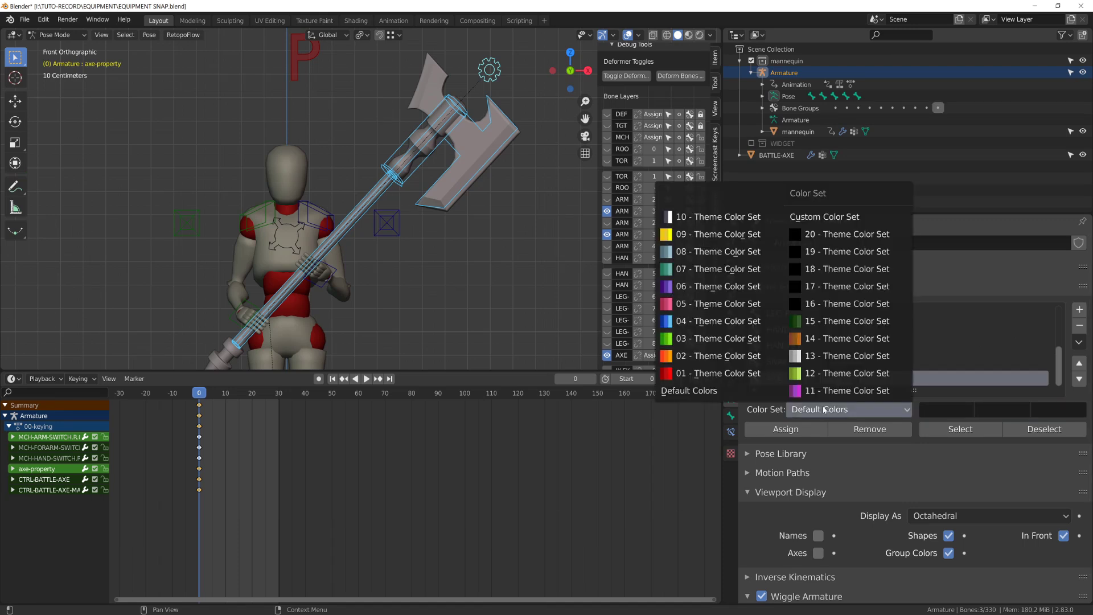
left_click(733, 235)
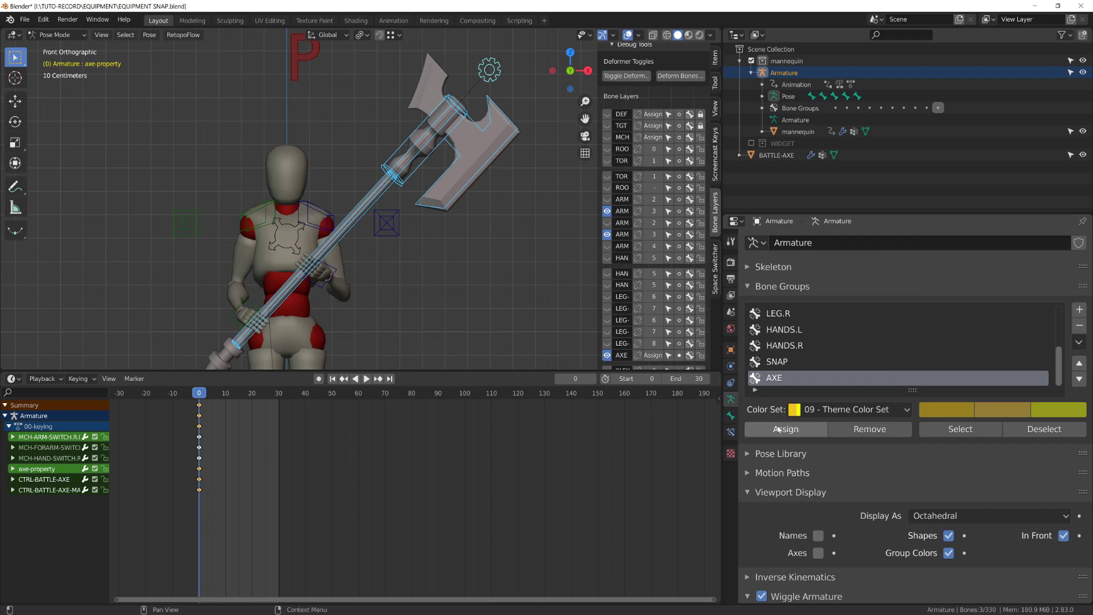
scroll(425, 265, "down", 4)
middle_click_drag(424, 265, 430, 204)
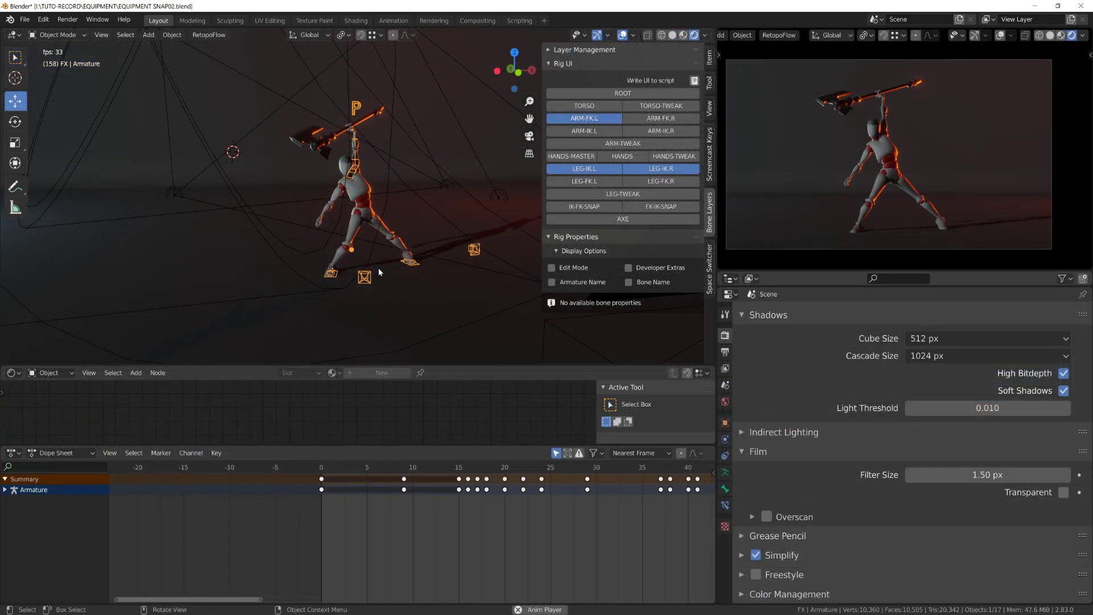
Maximize the rendered viewport and view the playing axe animation from another angle.
key("ctrl+space")
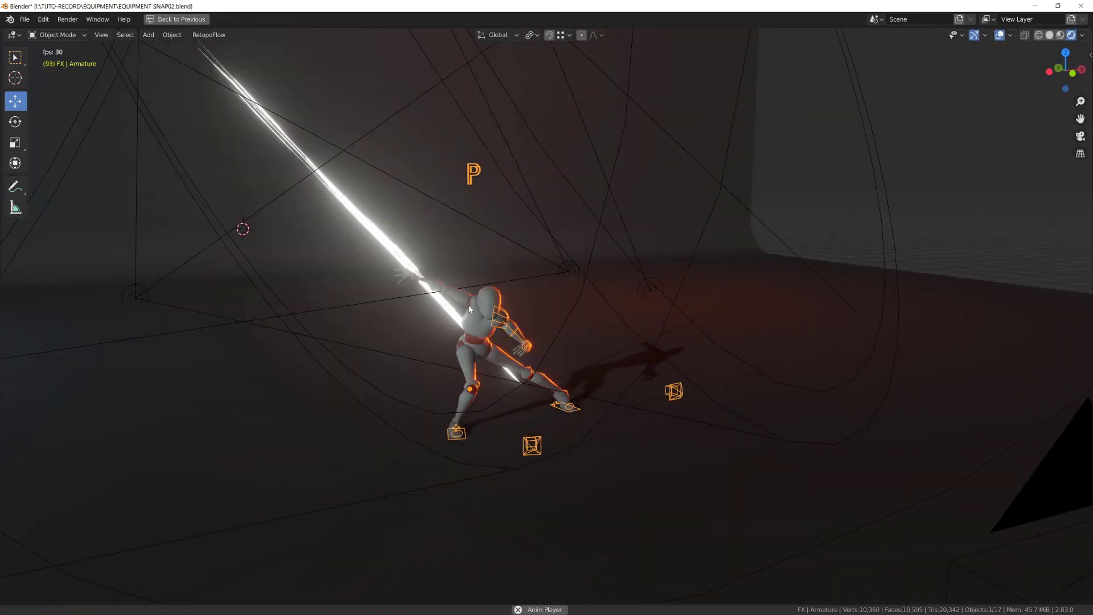
middle_click_drag(487, 320, 685, 367)
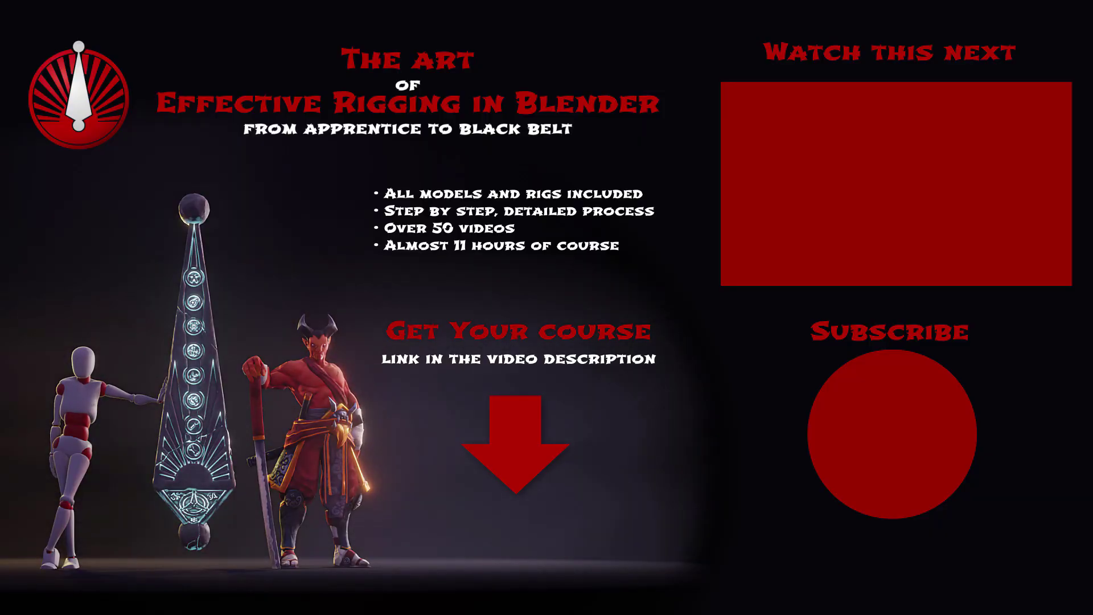